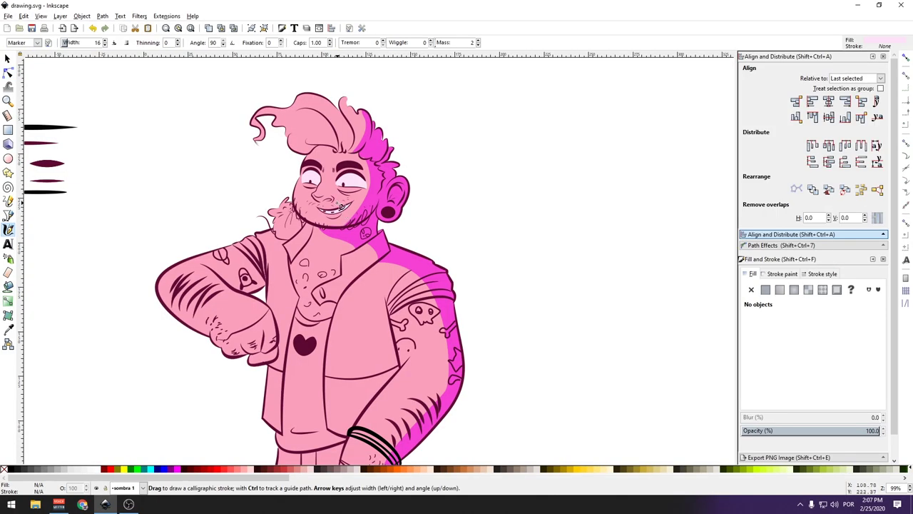
Open the Layers panel, try and remove a test stroke, and return to the Calligraphy brush.
ctrl+scroll(352, 291, down, 1)
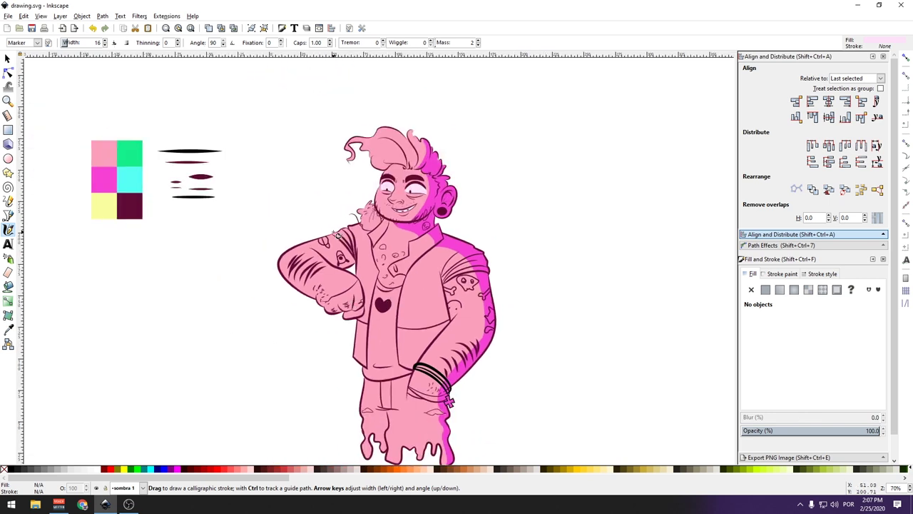
key(shift+ctrl+l)
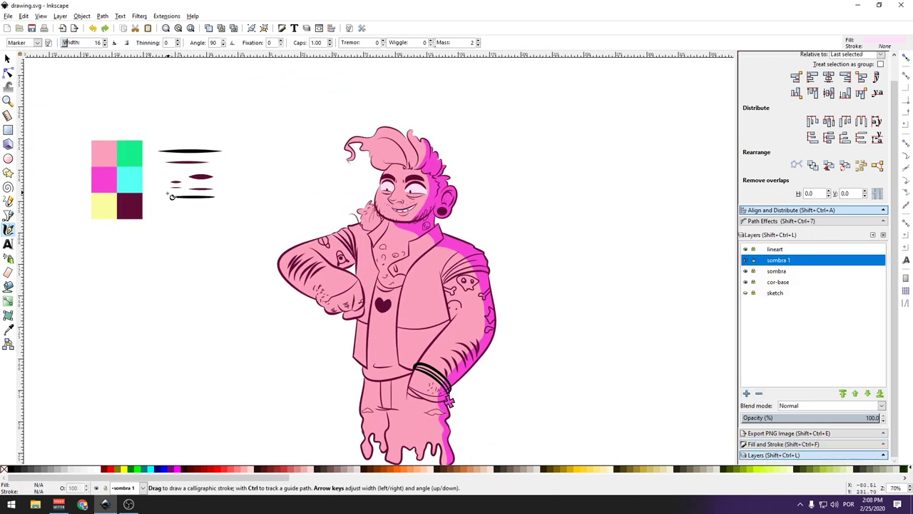
drag(187, 255, 207, 282)
key(s)
key(Delete)
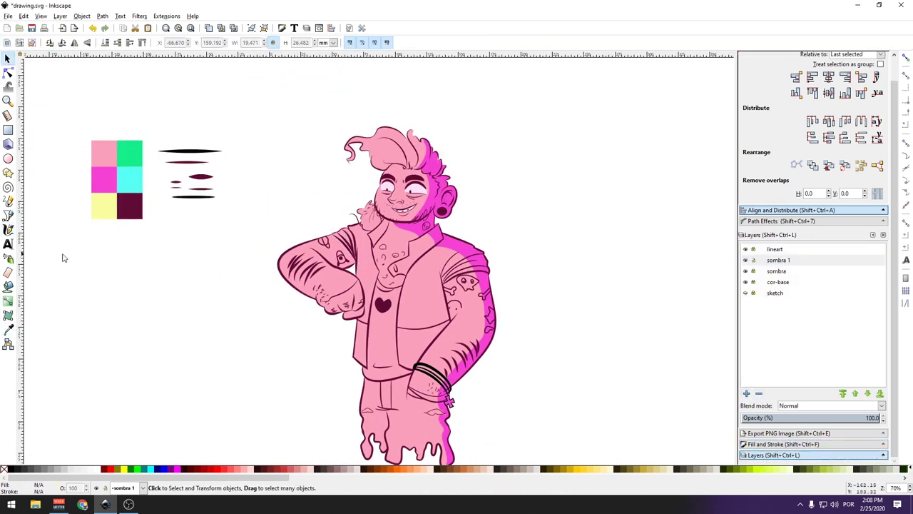
key(c)
Add a new layer named cor-base 1 above cor-base.
click(779, 260)
click(778, 282)
click(746, 393)
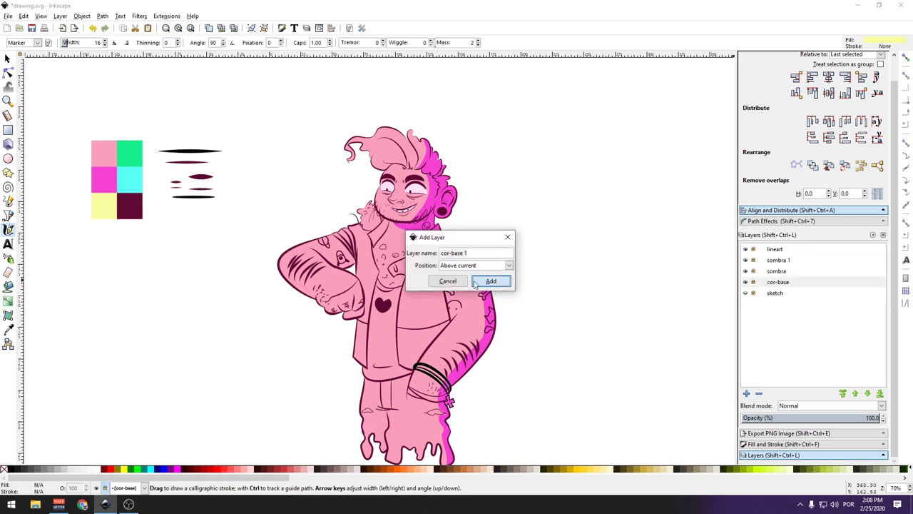
click(489, 279)
Paint yellow over the jacket shoulder and collar and combine the strokes into one path.
mouse_move(335, 235)
mouse_down()
mouse_move(388, 228)
mouse_move(356, 367)
mouse_up()
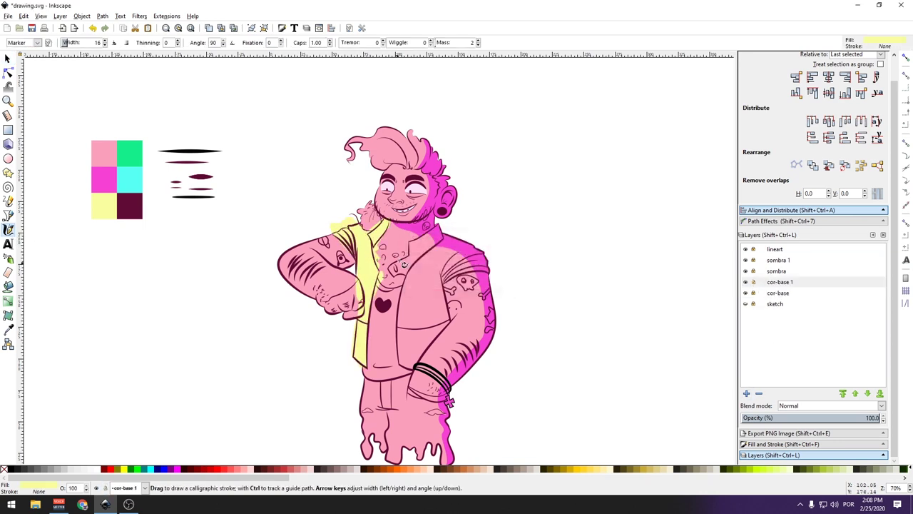
mouse_move(389, 271)
mouse_down()
mouse_move(414, 255)
mouse_move(448, 323)
mouse_move(434, 325)
mouse_up()
key(n)
drag(546, 422, 495, 434)
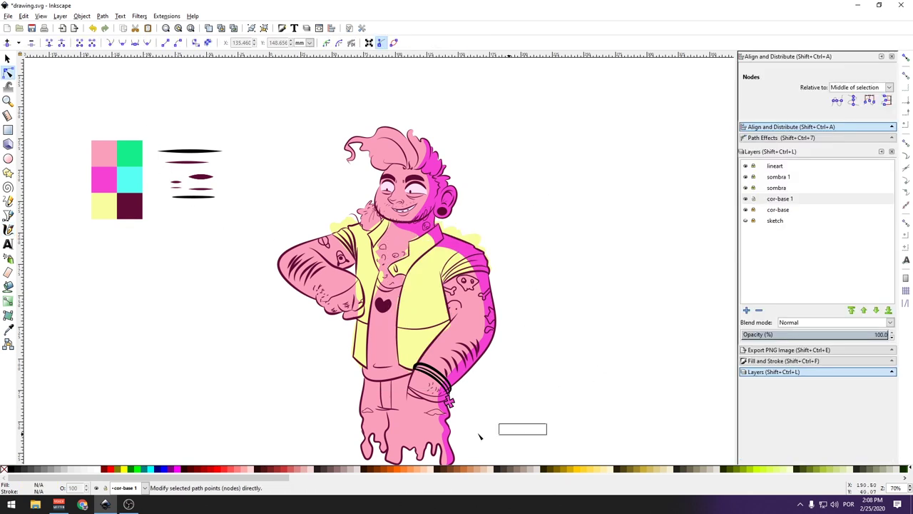
click(103, 16)
click(113, 63)
On the cor-base layer, delete the pink shape covering the jacket.
key(s)
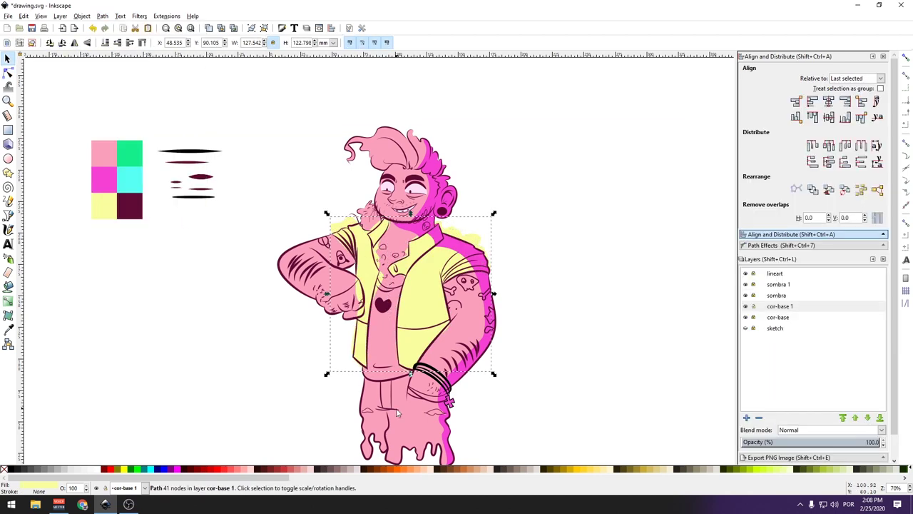
click(777, 314)
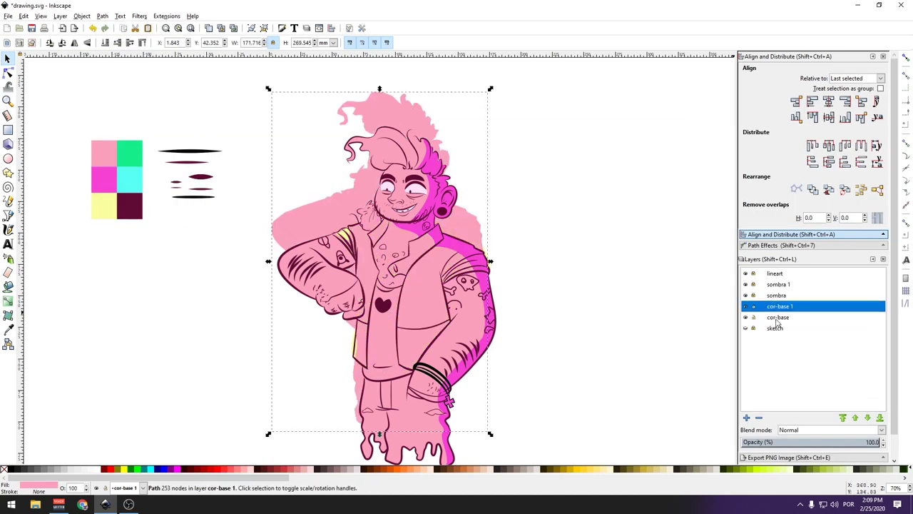
key(ctrl+a)
key(Delete)
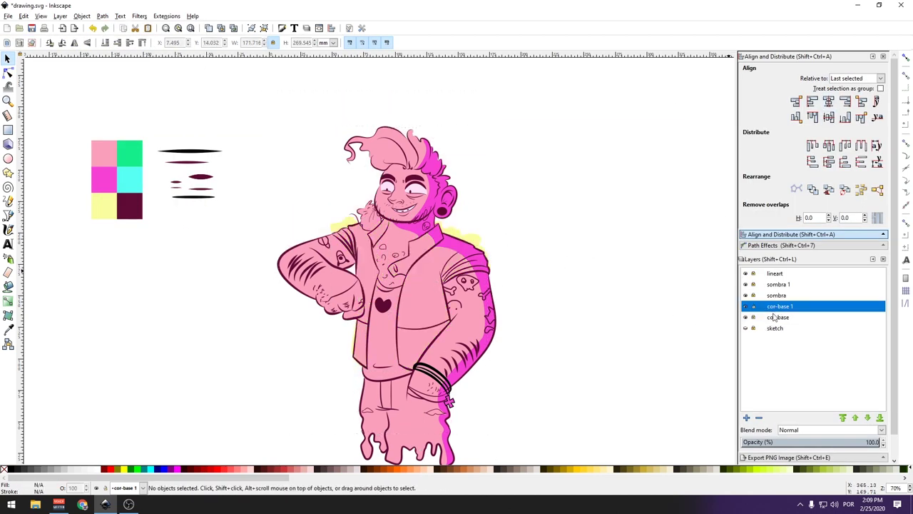
click(456, 222)
key(Delete)
Erase stray colour around the forearm, hand, chin and chest.
key(shift+e)
drag(352, 283, 367, 324)
drag(333, 237, 362, 265)
mouse_move(371, 229)
mouse_down()
mouse_move(391, 214)
mouse_move(379, 266)
mouse_move(386, 314)
mouse_move(403, 257)
mouse_up()
click(400, 338)
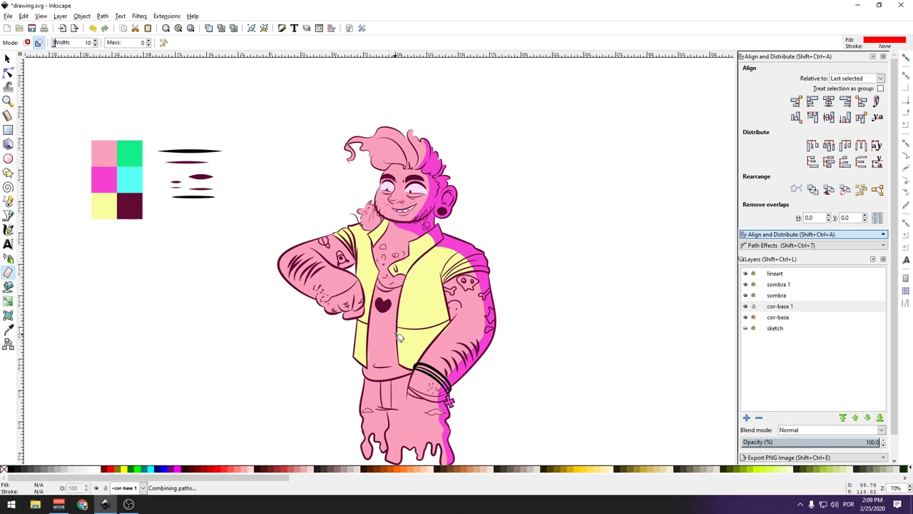
click(9, 231)
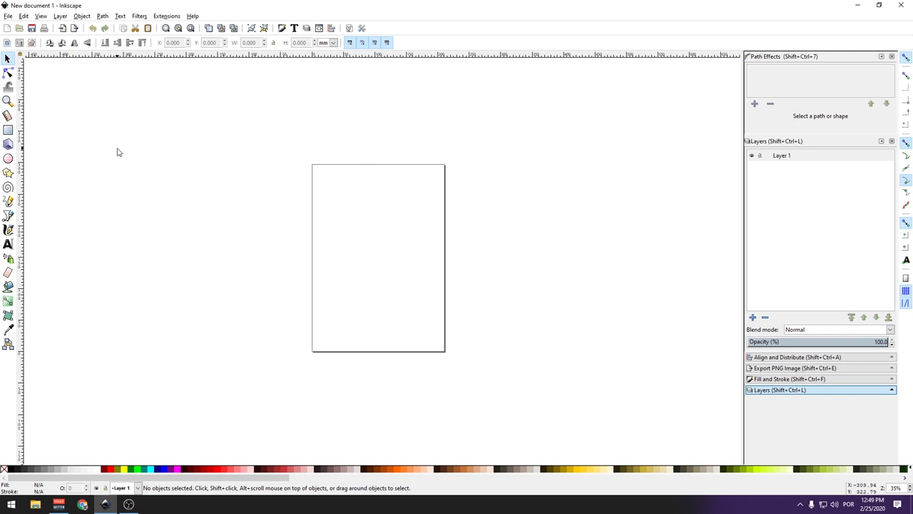
Drag the sketch file from the desktop into the document, then delete the dropped image.
click(879, 5)
click(860, 6)
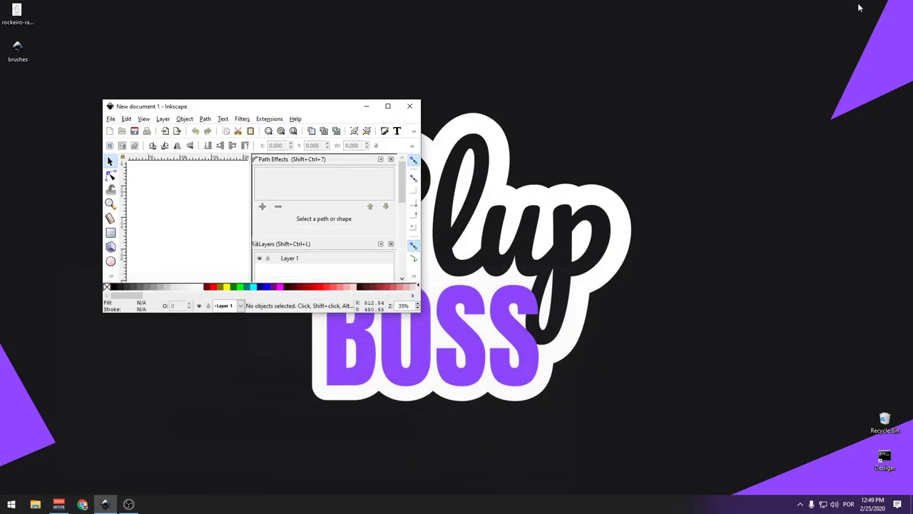
drag(18, 17, 179, 214)
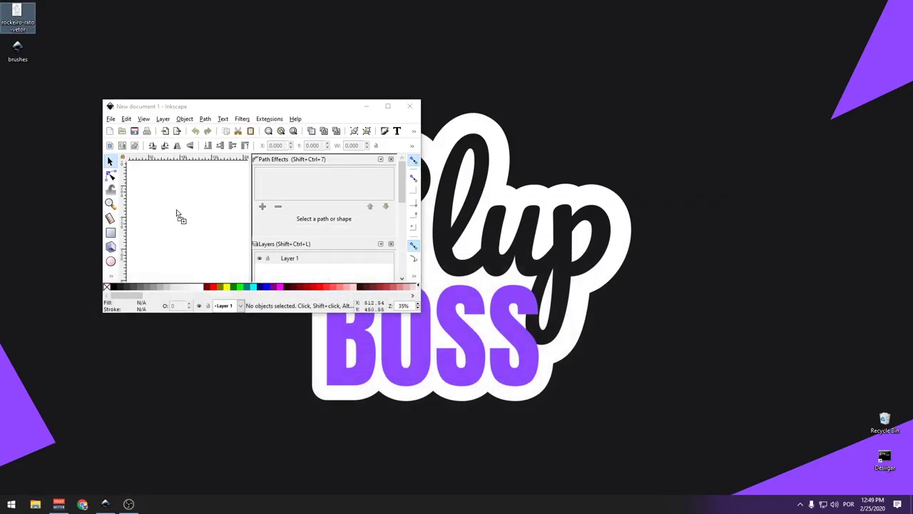
click(314, 274)
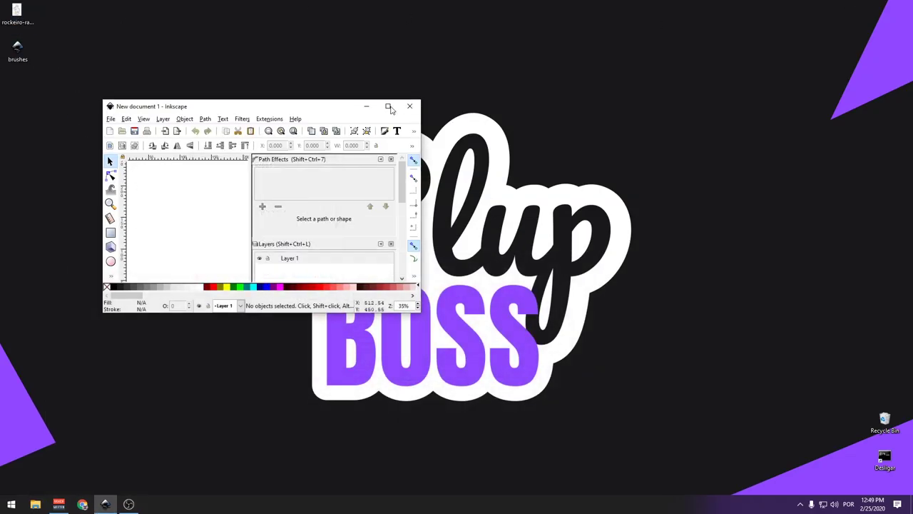
click(388, 106)
drag(439, 239, 472, 237)
key(Delete)
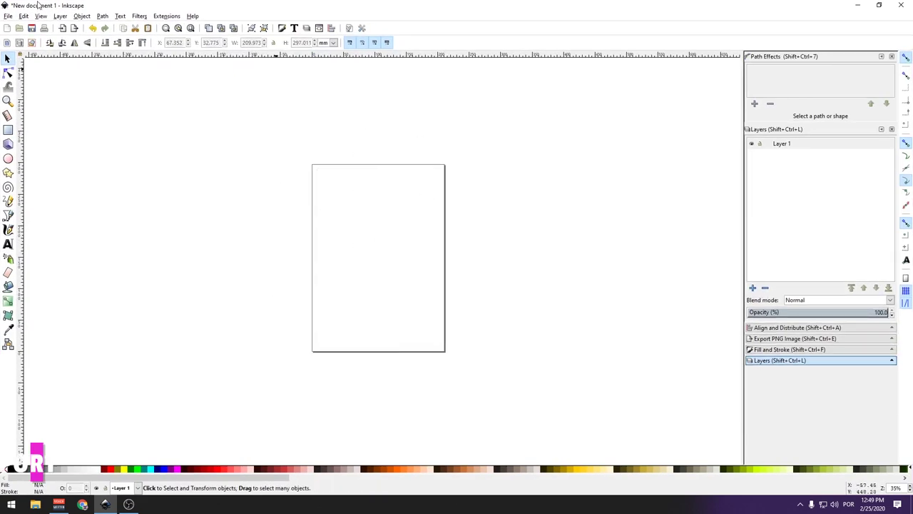
Import the rockeiro-rato-vetor sketch through File > Import and drag it onto the page.
click(8, 16)
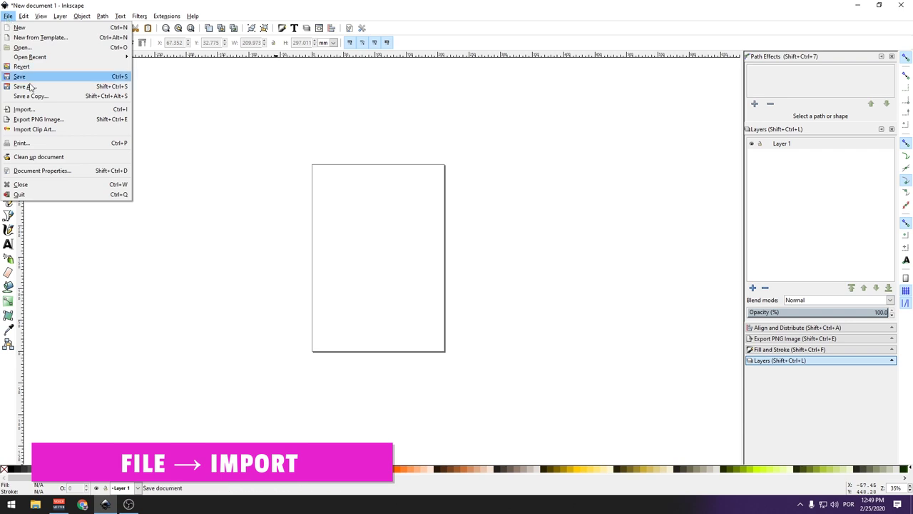
click(24, 109)
click(398, 176)
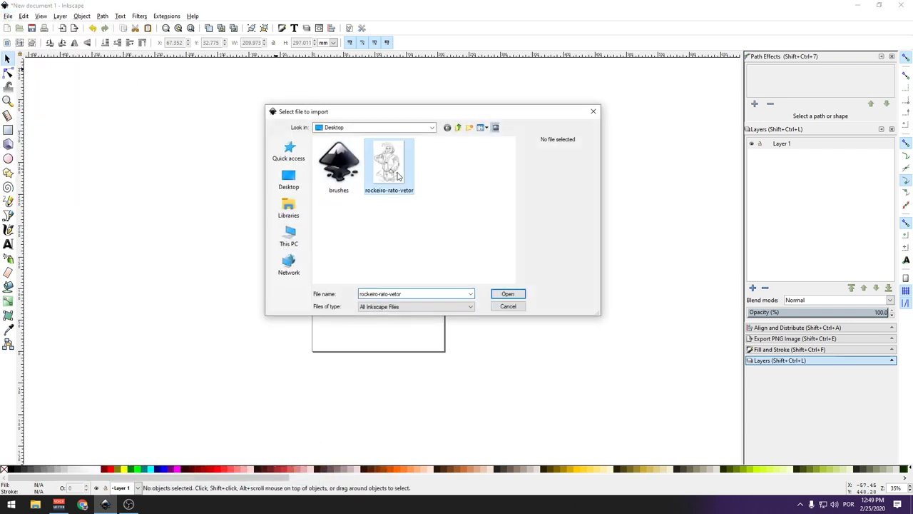
double_click(398, 177)
click(520, 315)
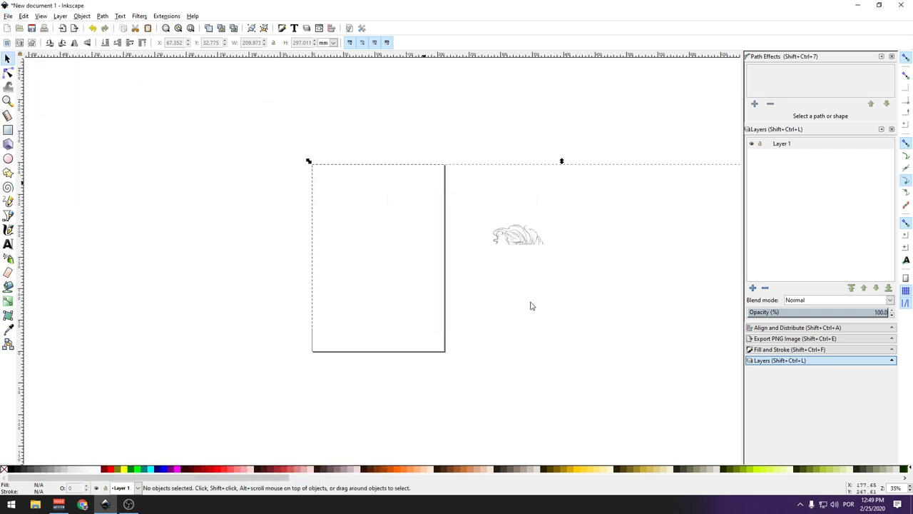
drag(530, 306, 369, 262)
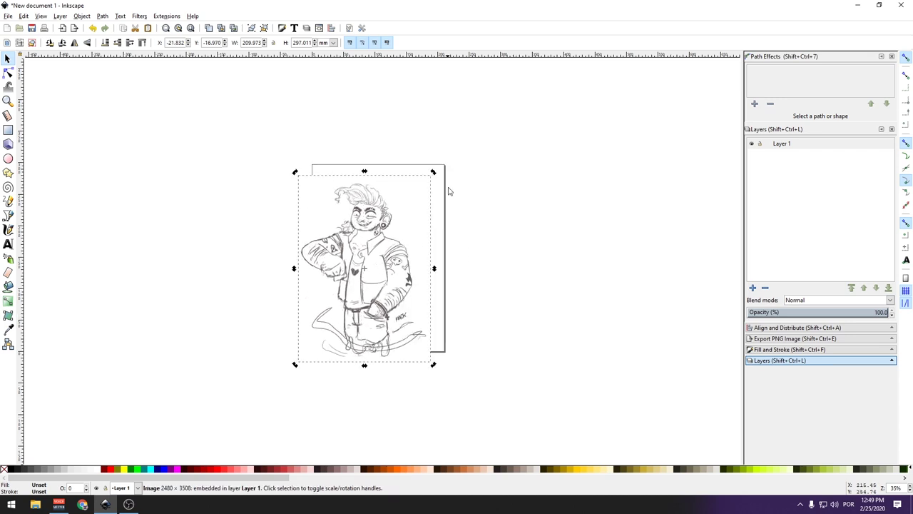
mouse_move(365, 233)
mouse_down()
mouse_move(355, 257)
mouse_move(366, 207)
mouse_move(361, 215)
mouse_up()
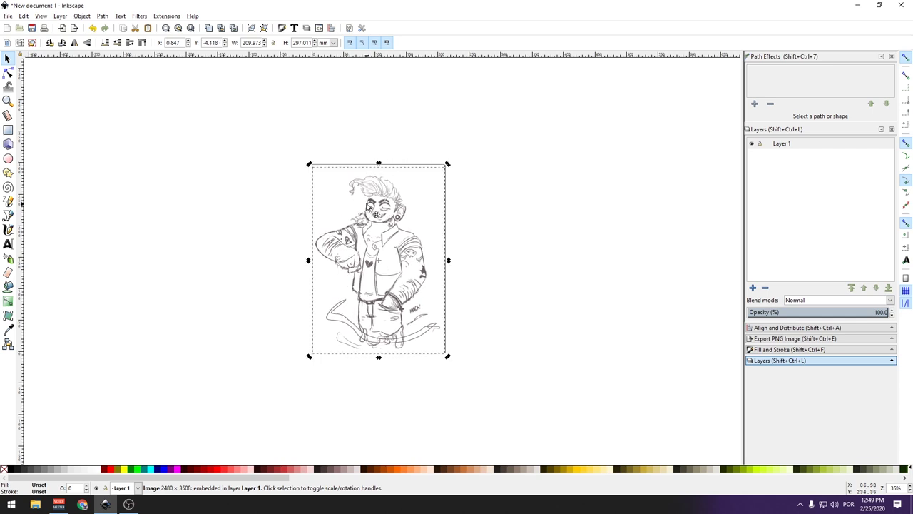
Set the sketch's X and Y to 0, then move it off to the page's left.
double_click(219, 44)
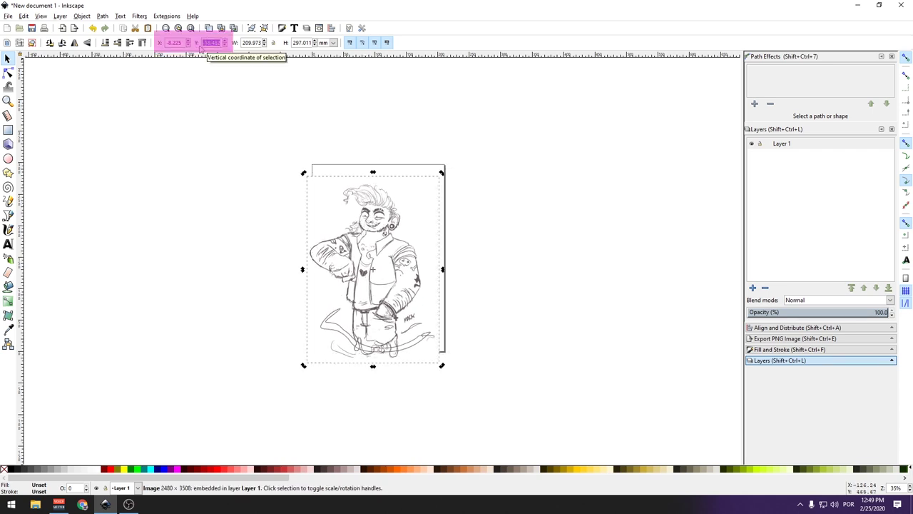
text(0)
key(Return)
double_click(174, 43)
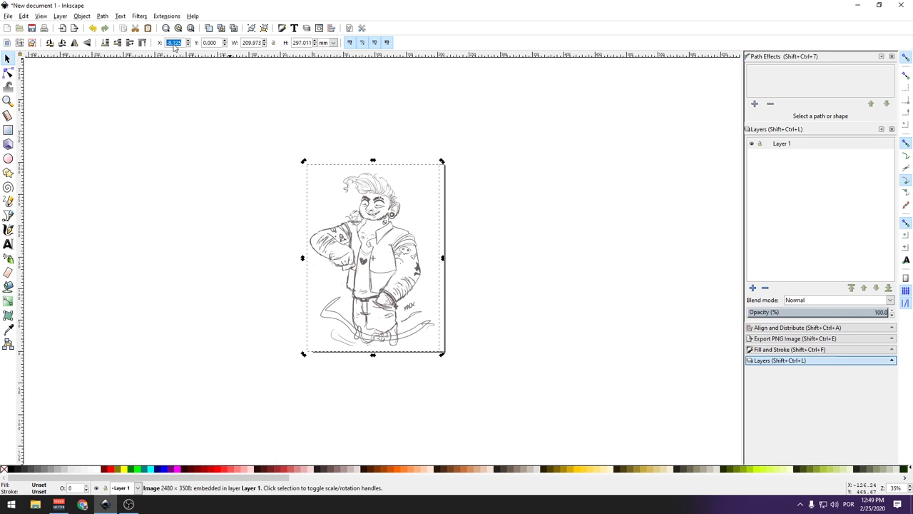
text(0)
key(Return)
click(538, 200)
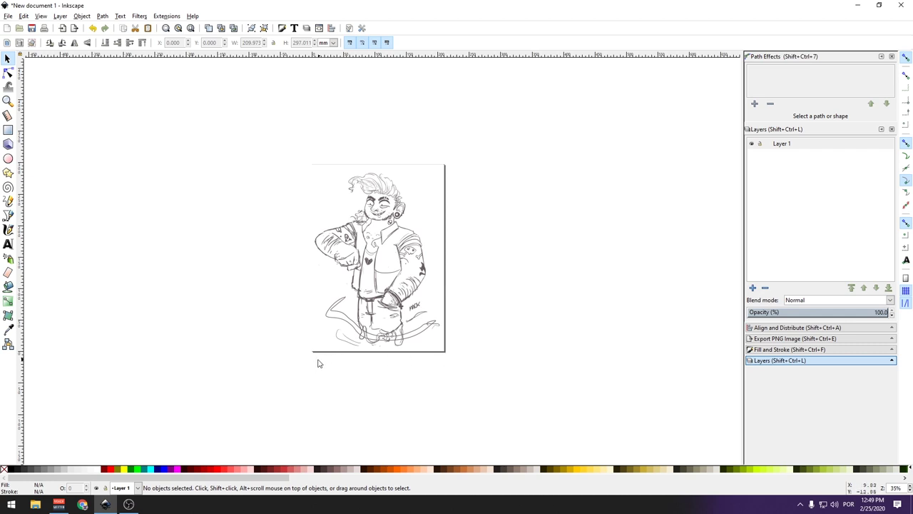
drag(421, 241, 243, 252)
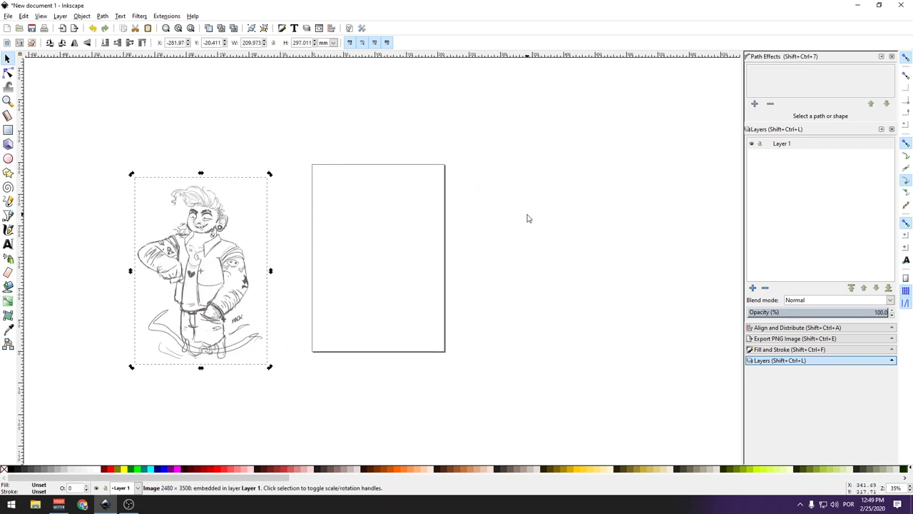
Uncheck Show page border in Document Properties, keeping the border shadow setting unchanged.
key(ctrl+shift+d)
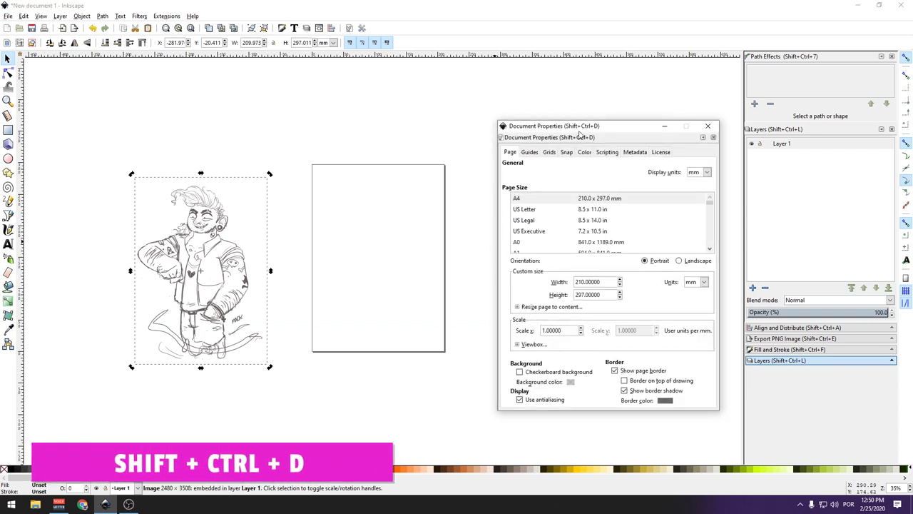
click(614, 371)
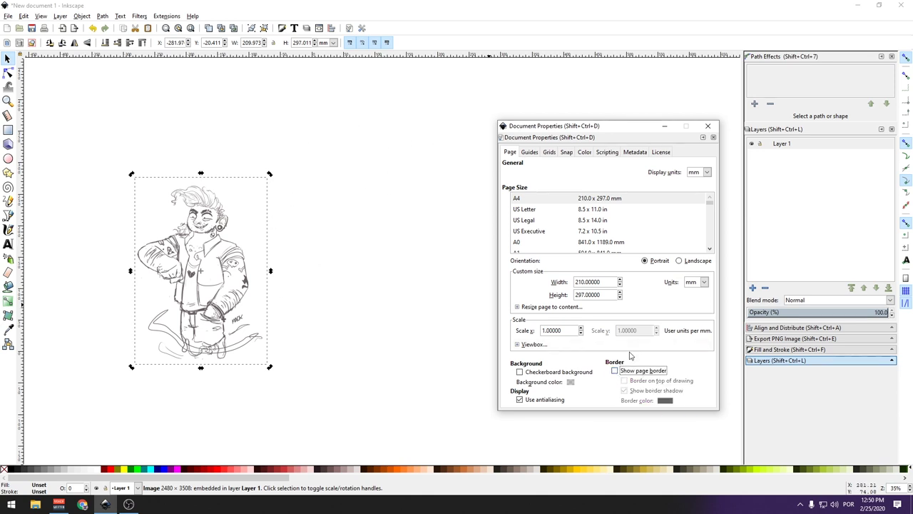
click(614, 371)
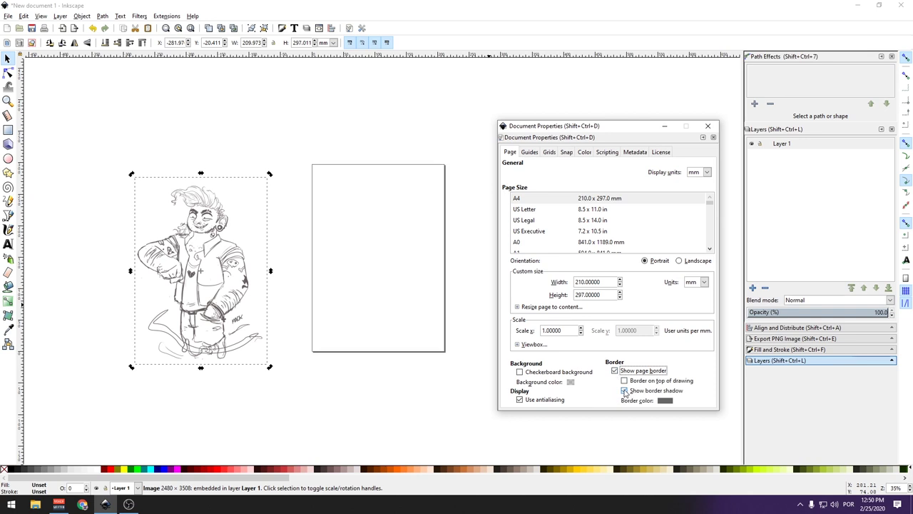
click(624, 390)
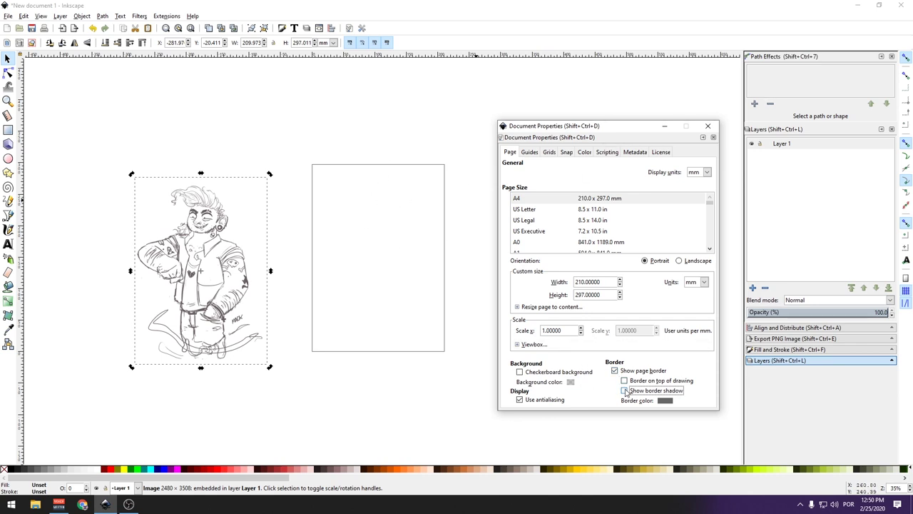
click(624, 390)
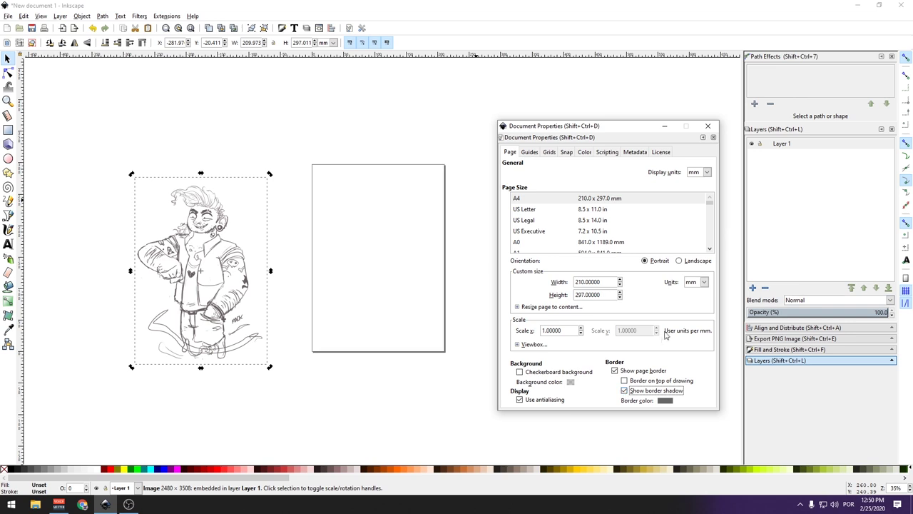
click(614, 371)
click(708, 126)
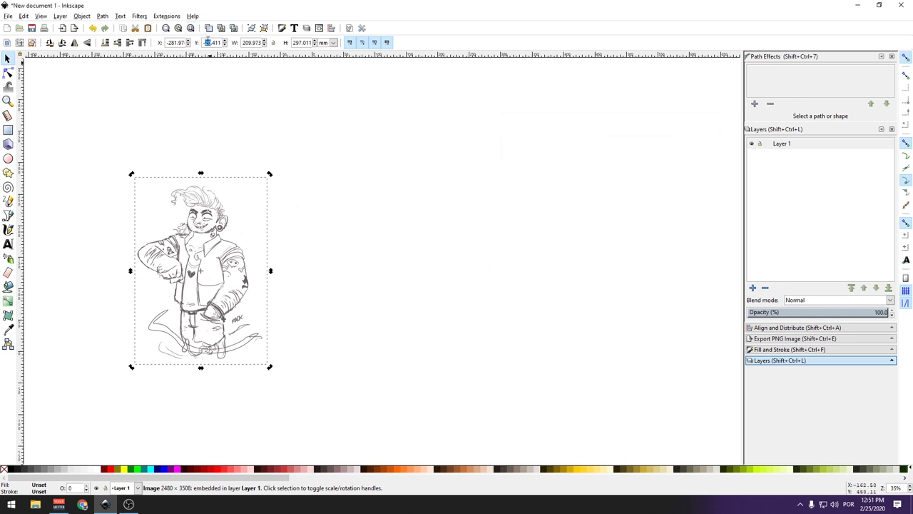
Position the sketch image at X 0, Y 0 and dock the Path Effects panel.
text(0)
key(Return)
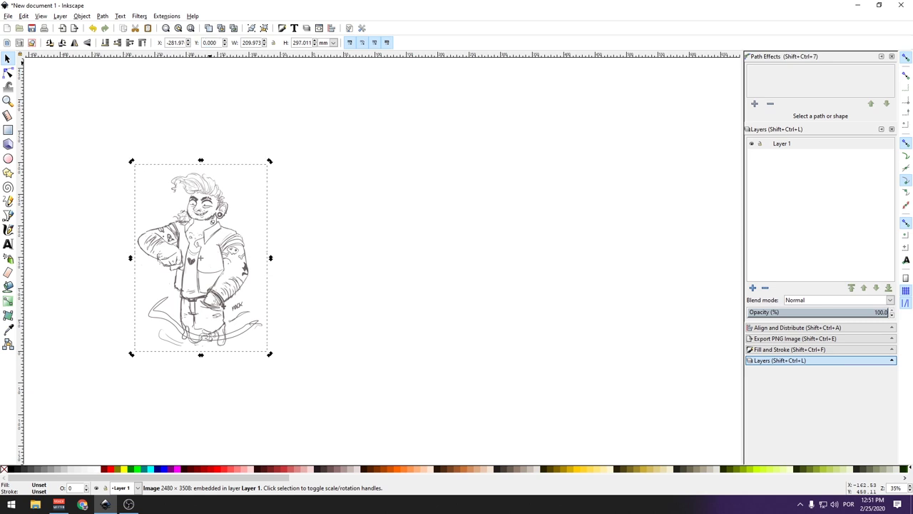
double_click(175, 42)
text(0)
key(Return)
click(495, 208)
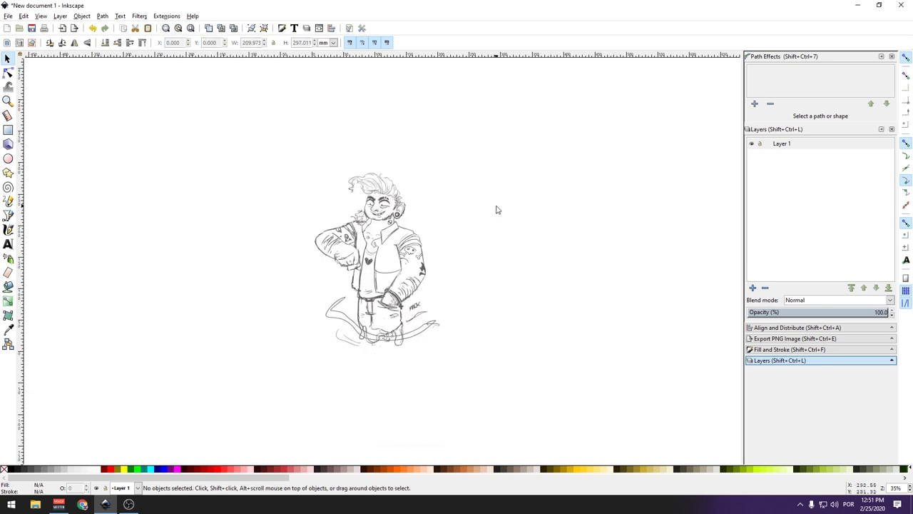
key(shift+ctrl+7)
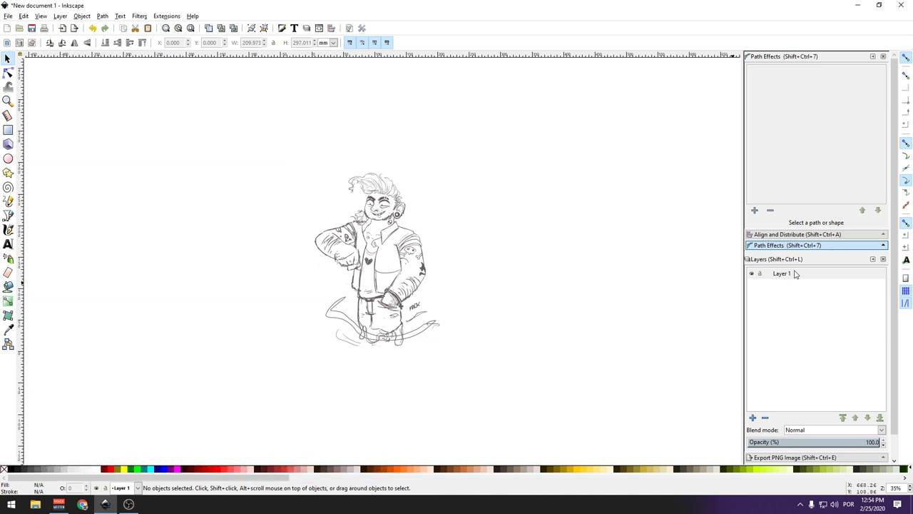
Rename Layer 1 to 'sketch' from its right-click menu.
click(793, 274)
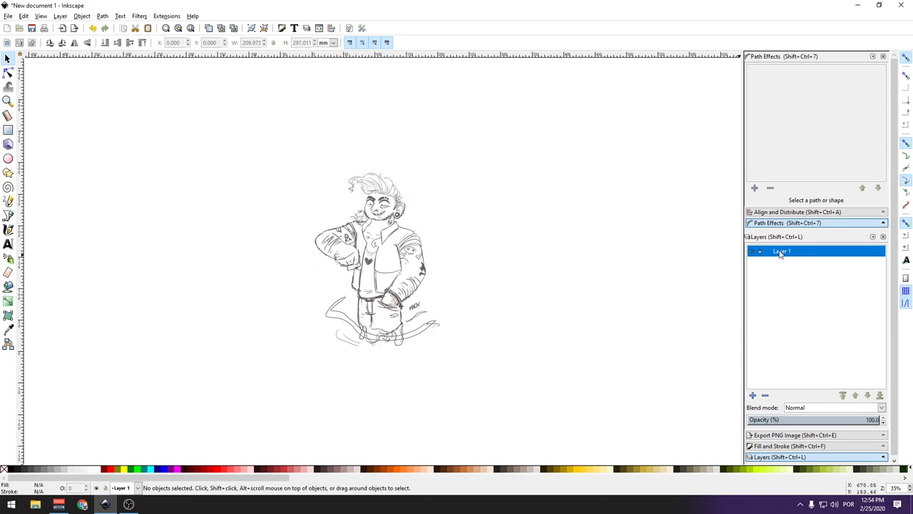
right_click(781, 254)
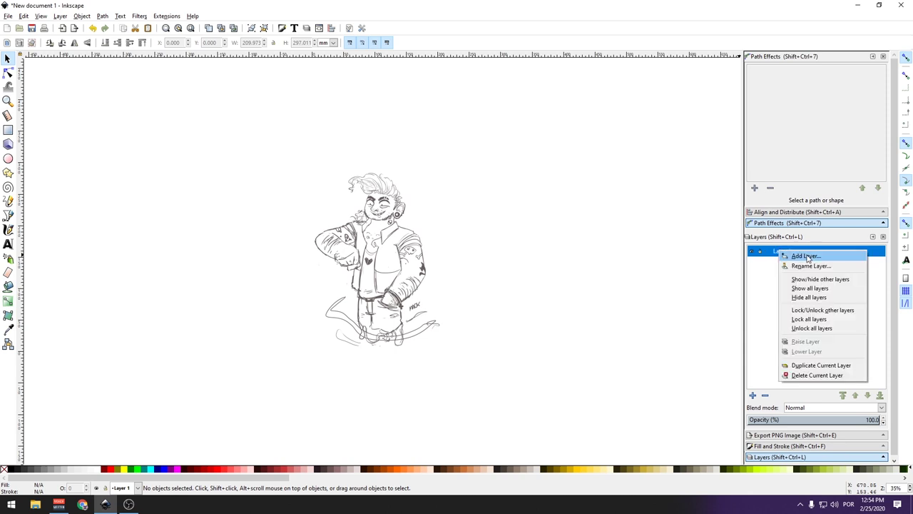
click(811, 264)
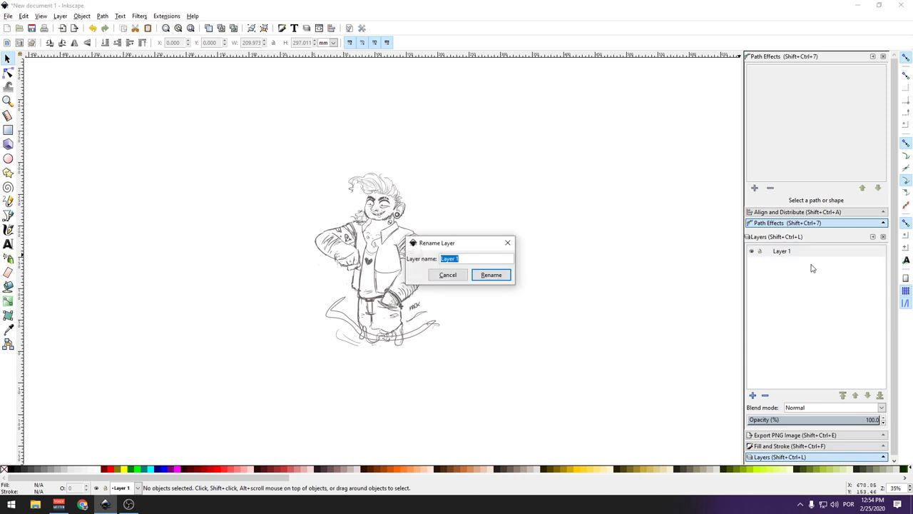
text(sketch)
key(Return)
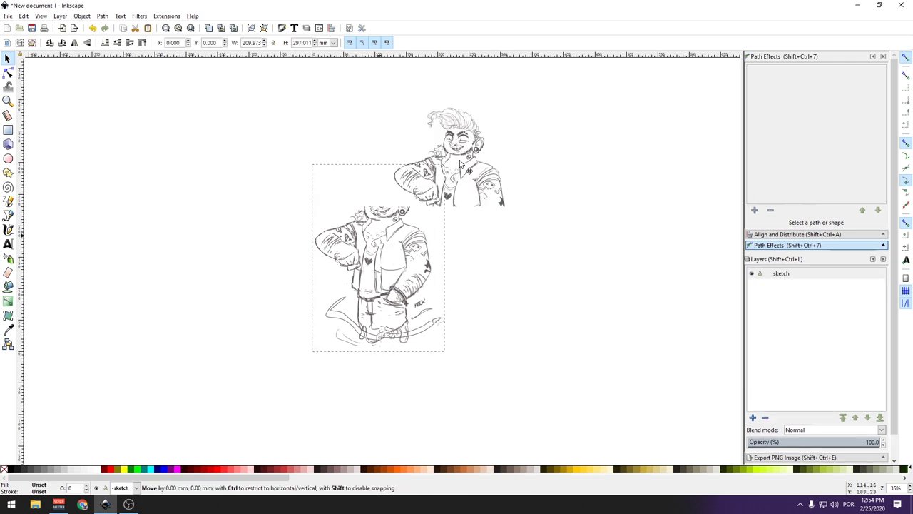
mouse_move(379, 237)
mouse_down()
mouse_move(503, 161)
mouse_move(540, 208)
mouse_up()
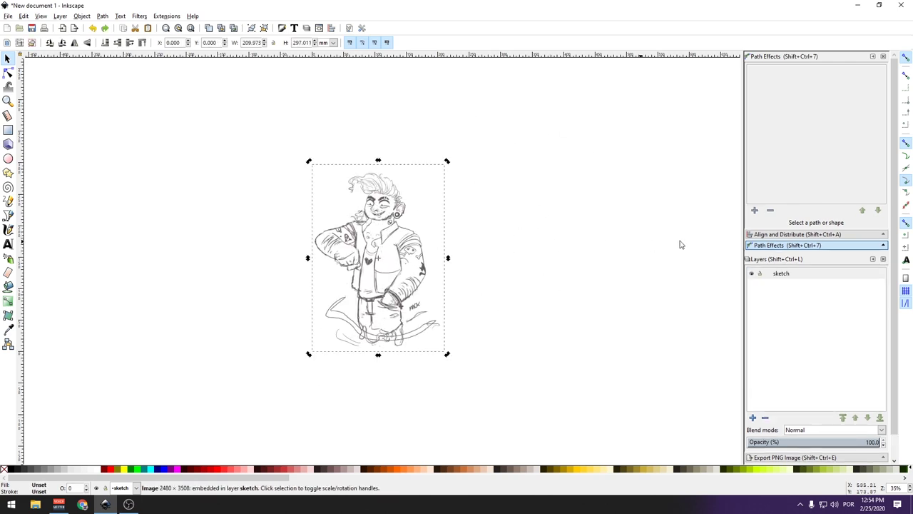
Lock the sketch layer and lower its opacity to 22.7%.
click(761, 276)
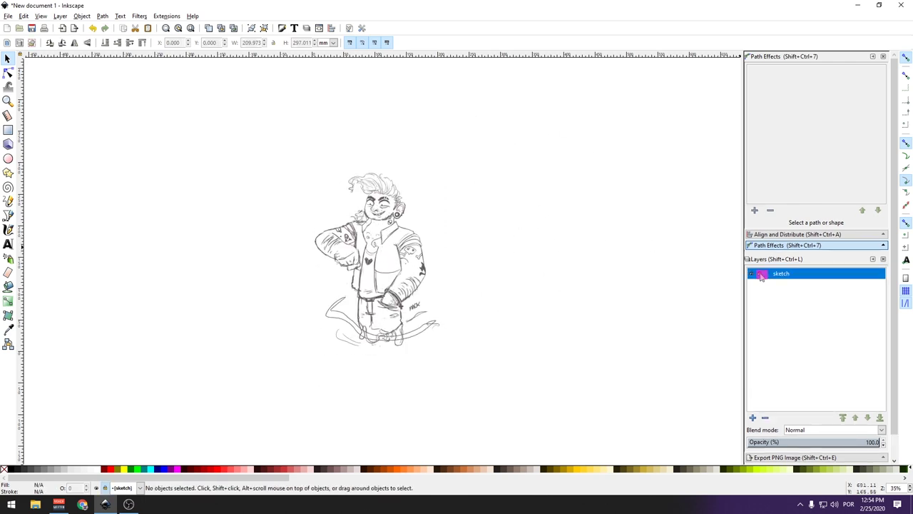
click(774, 442)
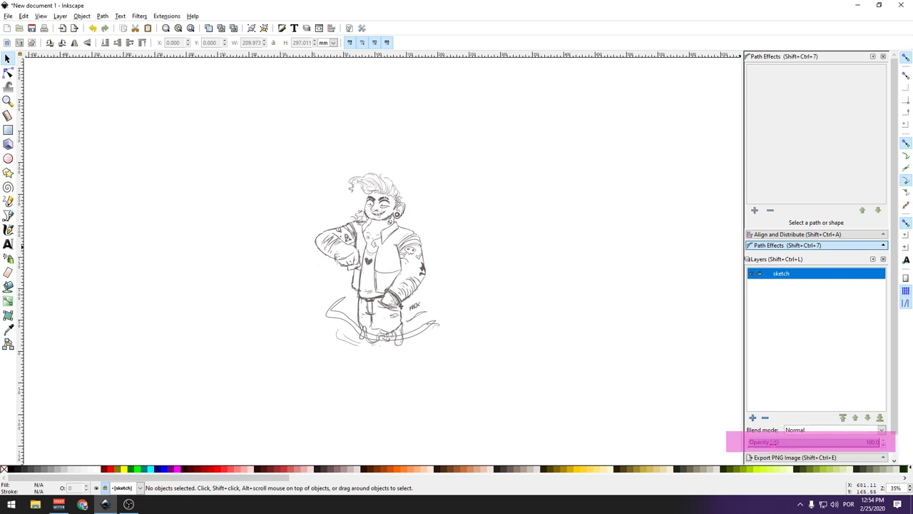
drag(774, 443, 769, 442)
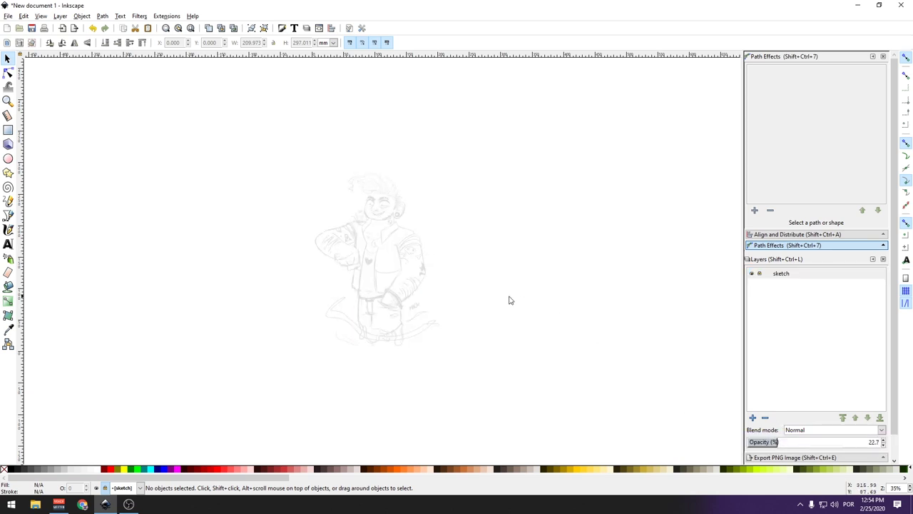
ctrl+scroll(382, 314, up, 1)
ctrl+scroll(392, 357, up, 1)
scroll(392, 357, up, 1)
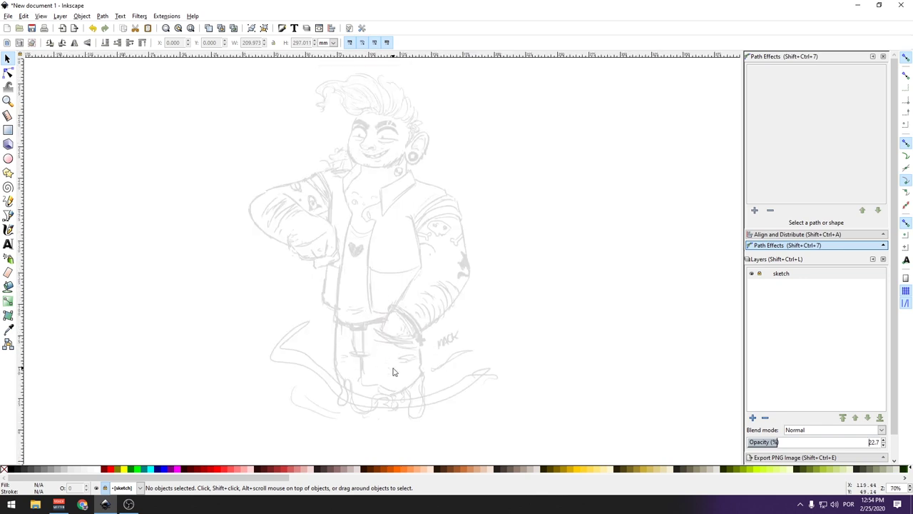
scroll(393, 364, up, 1)
scroll(393, 372, up, 1)
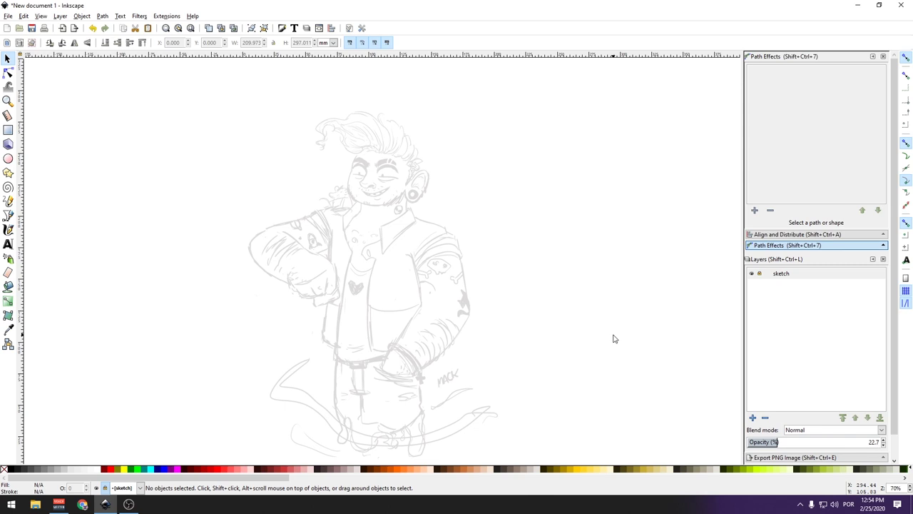
Add a layer named 'lineart' above the sketch layer.
click(753, 418)
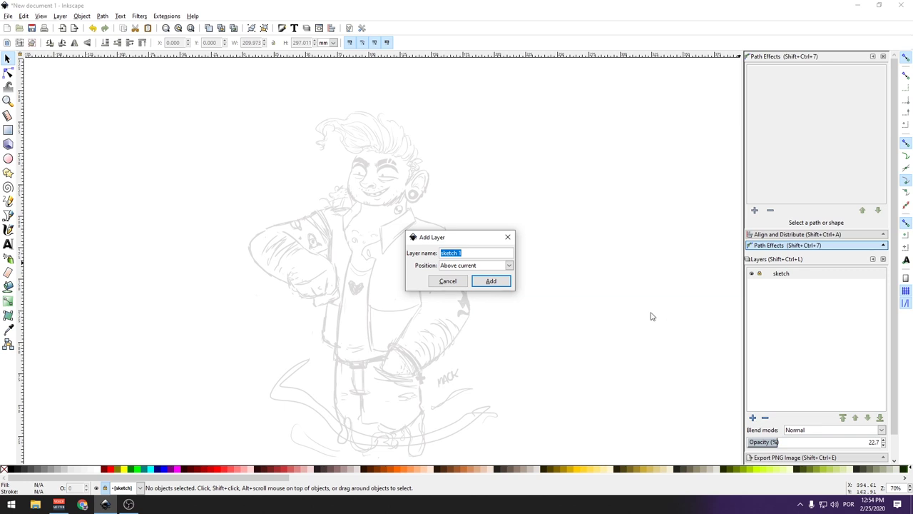
text(lineart)
key(Return)
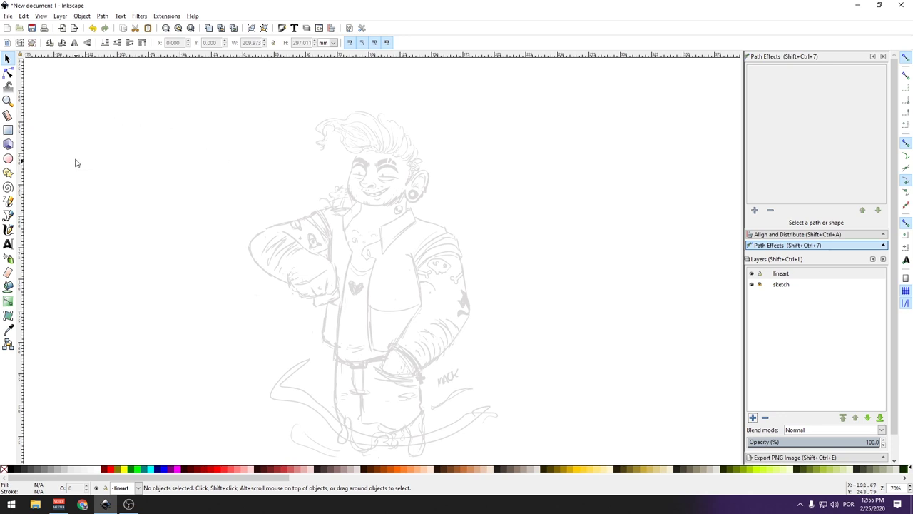
Draw a 58.208 mm dark red square and place a duplicate beside it on the right.
scroll(40, 160, down, 1)
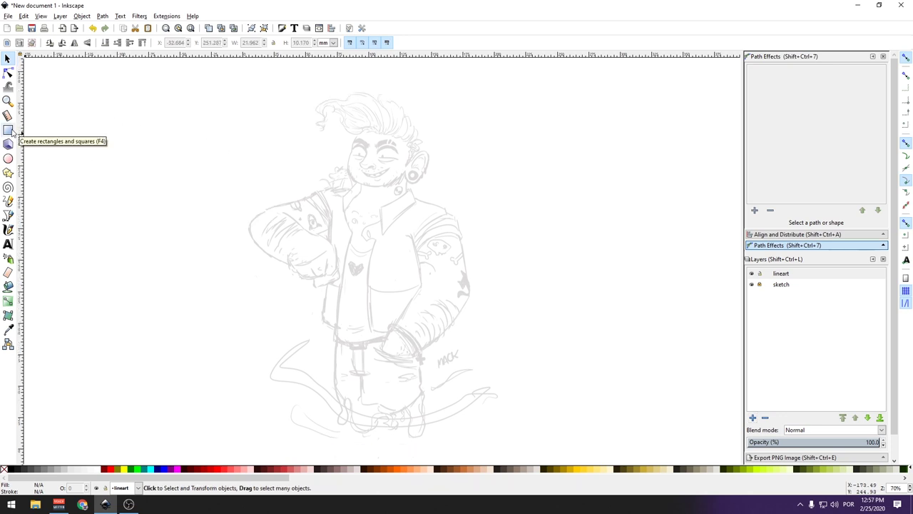
click(8, 131)
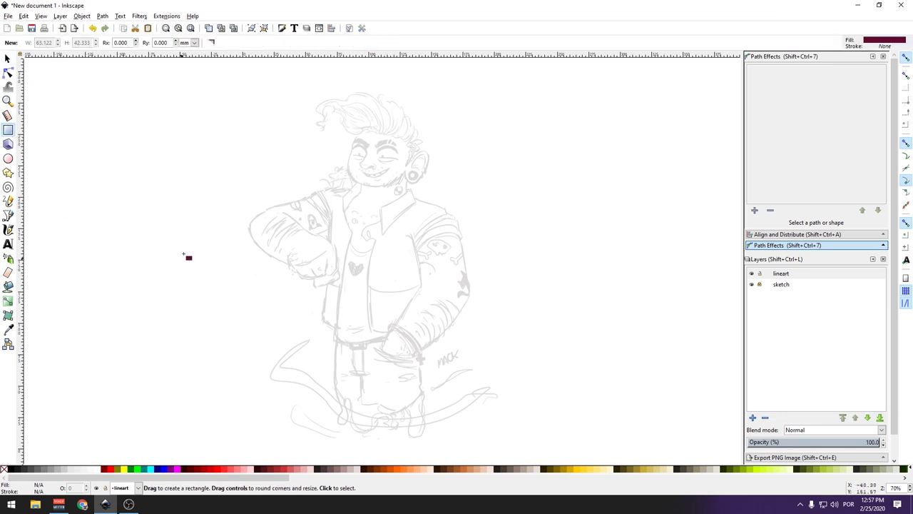
drag(187, 243, 264, 320)
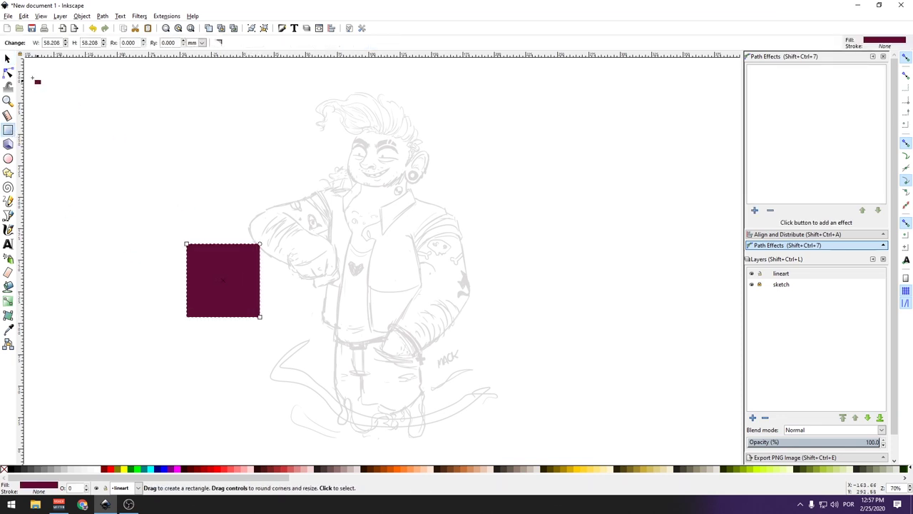
key(s)
key(ctrl+d)
drag(223, 278, 315, 294)
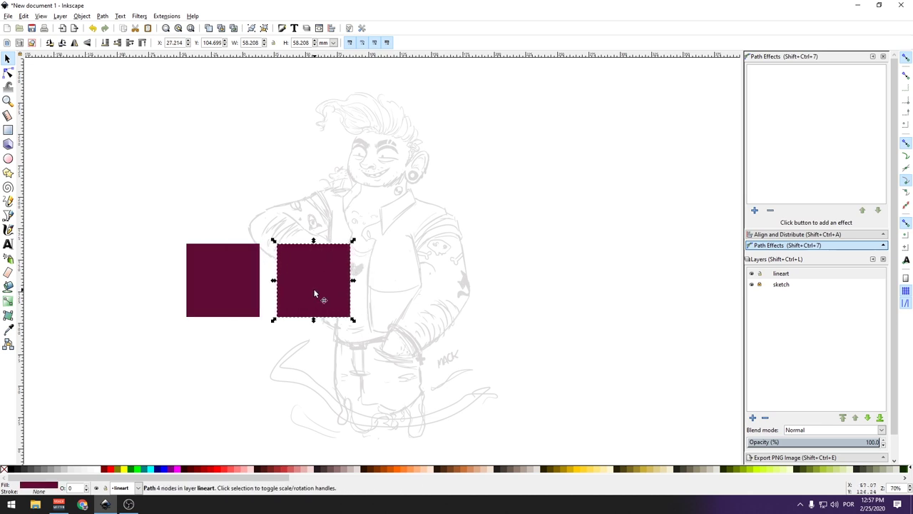
click(317, 192)
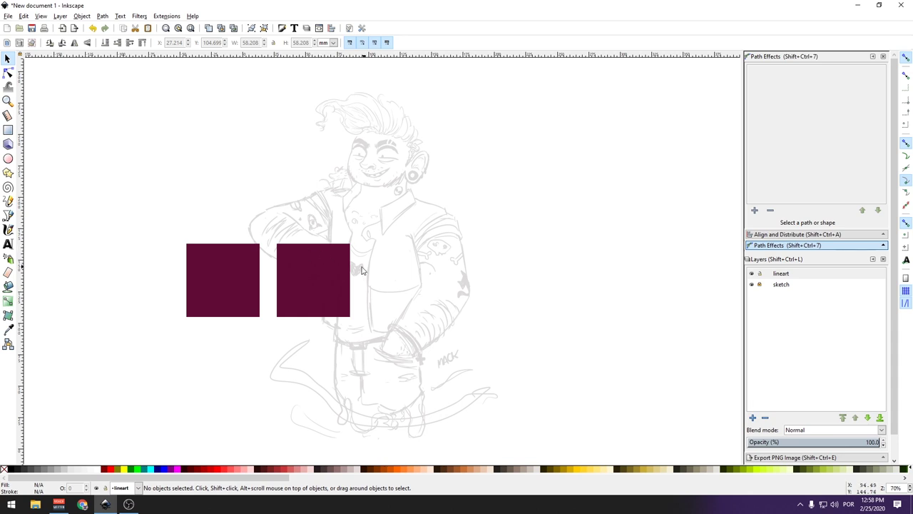
double_click(331, 274)
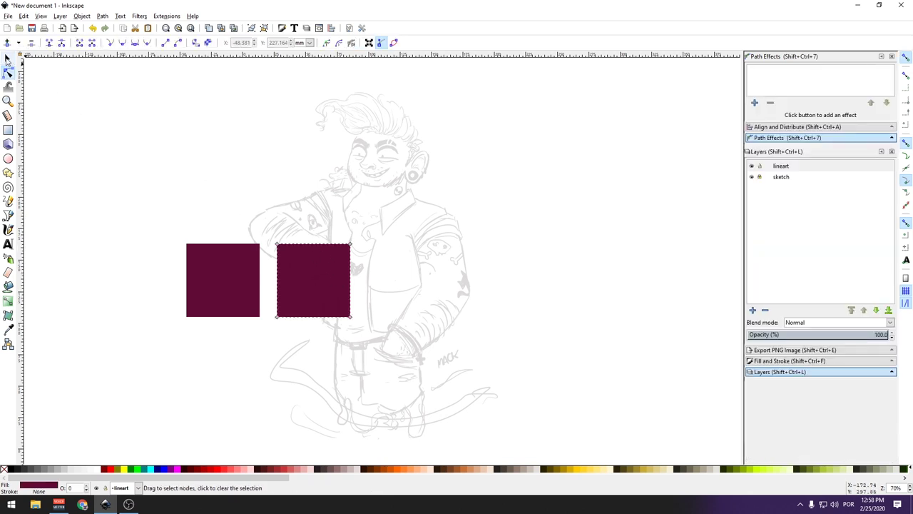
click(209, 291)
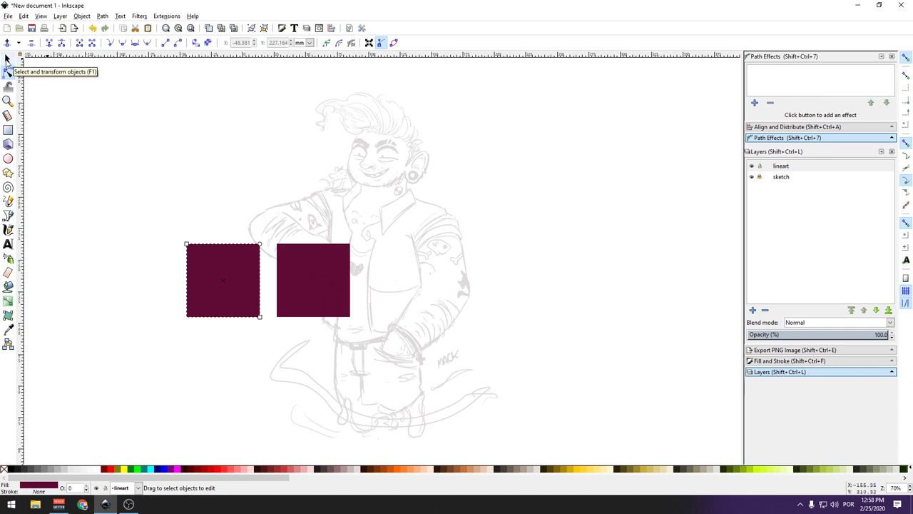
Draw a rectangle at the upper left and a circle to its right.
click(8, 129)
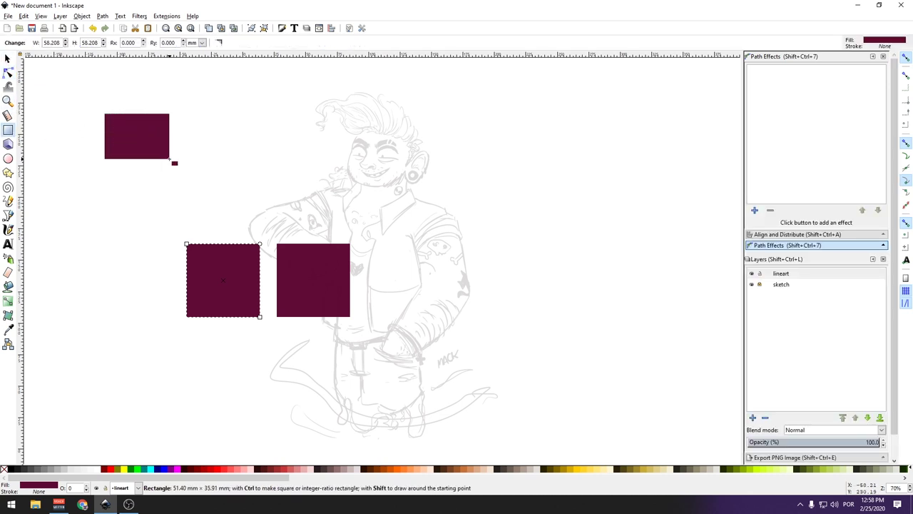
drag(104, 113, 181, 169)
click(8, 158)
drag(193, 107, 253, 170)
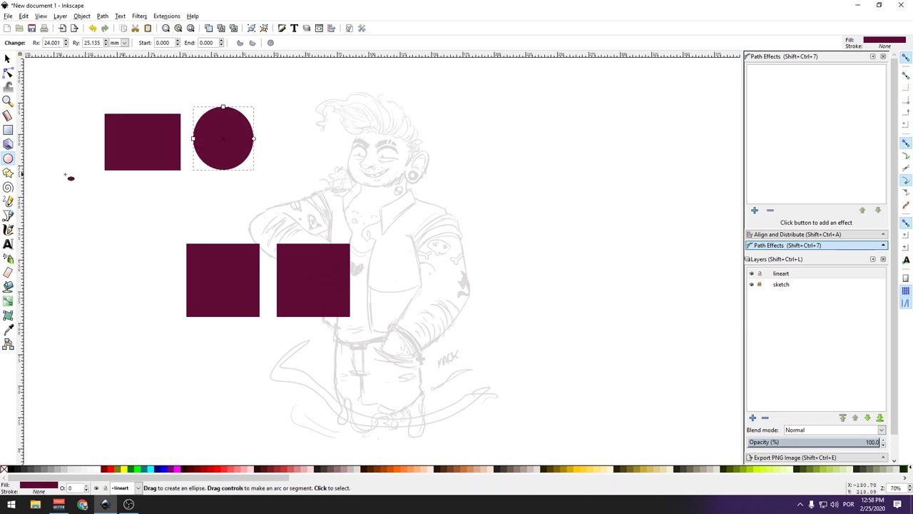
Draw a three-corner star as a triangle beside the circle and adjust both shapes' positions.
click(7, 172)
drag(275, 114, 309, 140)
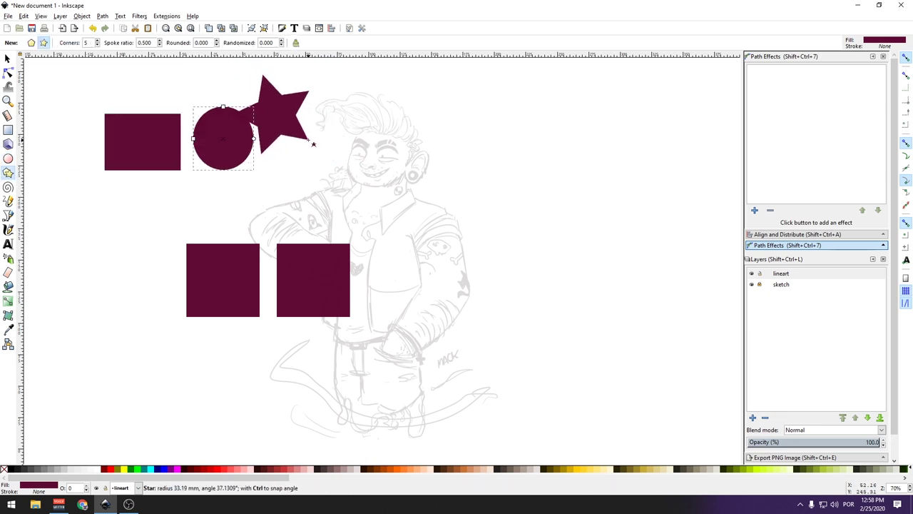
click(104, 45)
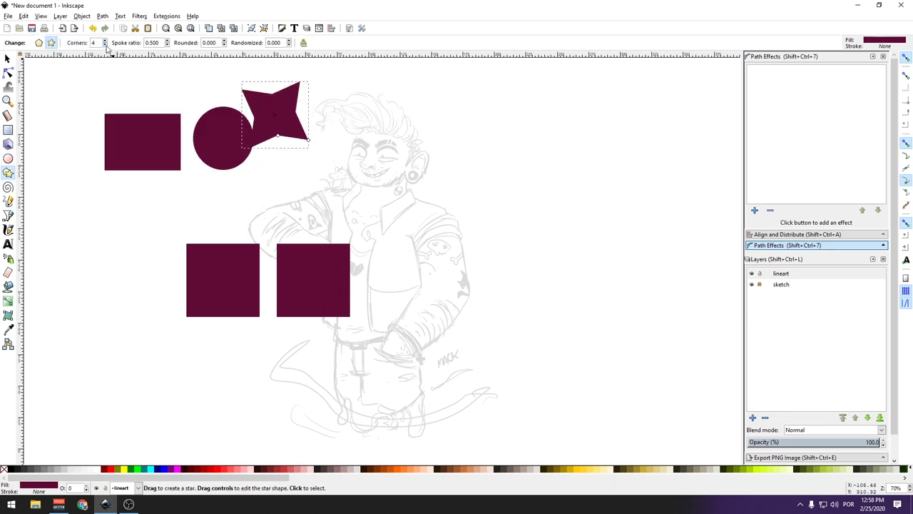
click(104, 45)
key(s)
drag(292, 124, 337, 154)
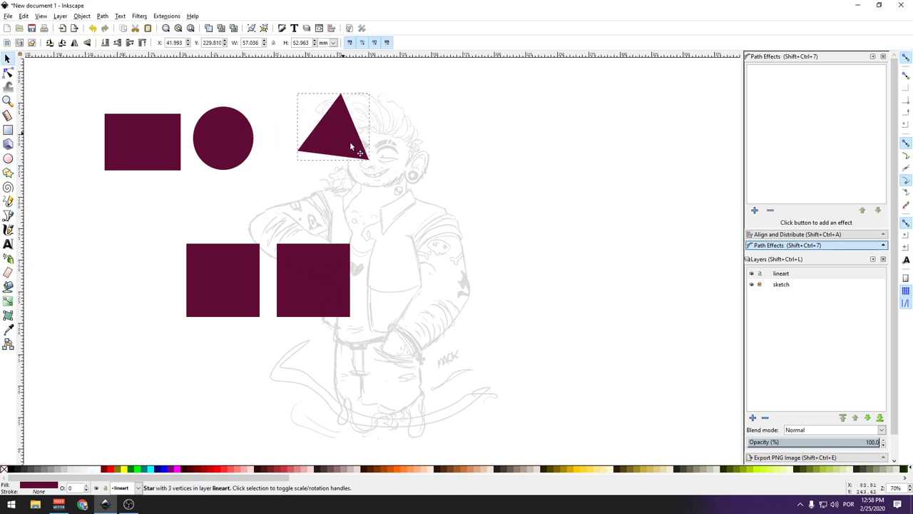
drag(223, 140, 229, 147)
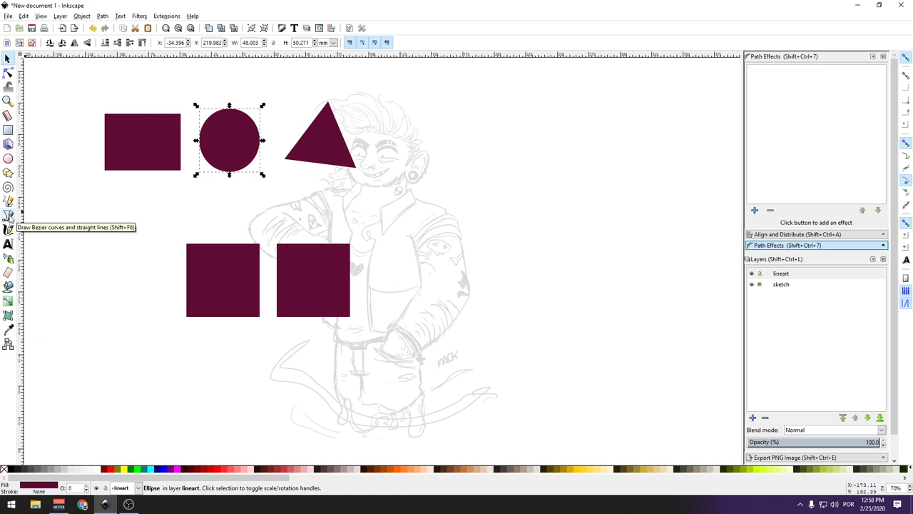
click(9, 214)
Draw a curved Bezier shape left of the sketch and reshape its curve with the Node tool.
click(198, 214)
drag(247, 191, 281, 206)
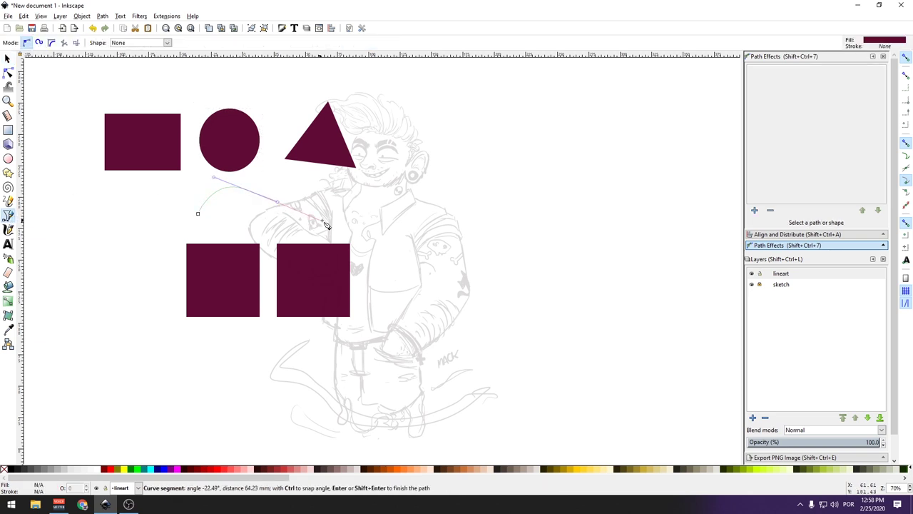
drag(426, 223, 441, 194)
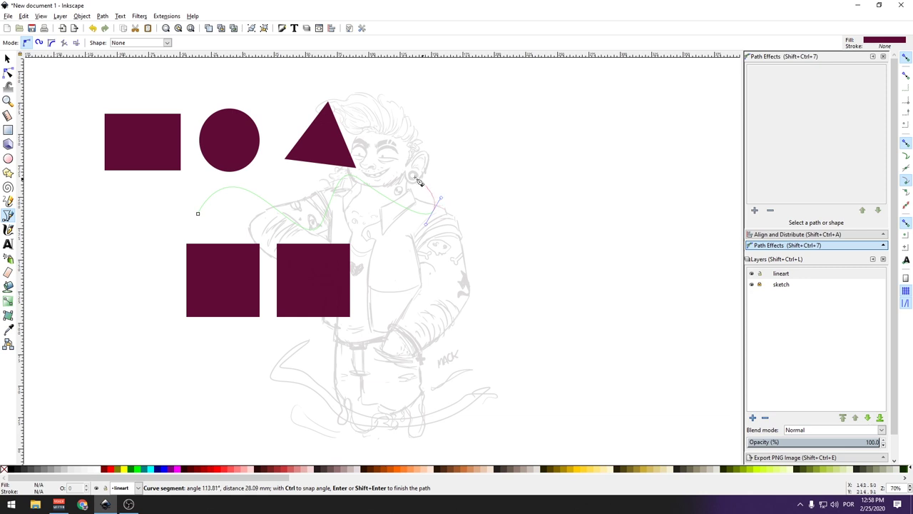
key(Return)
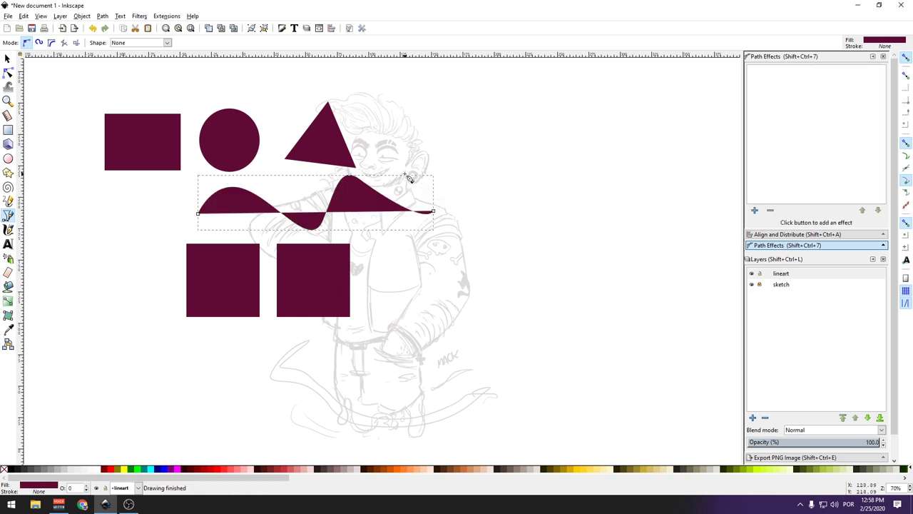
key(n)
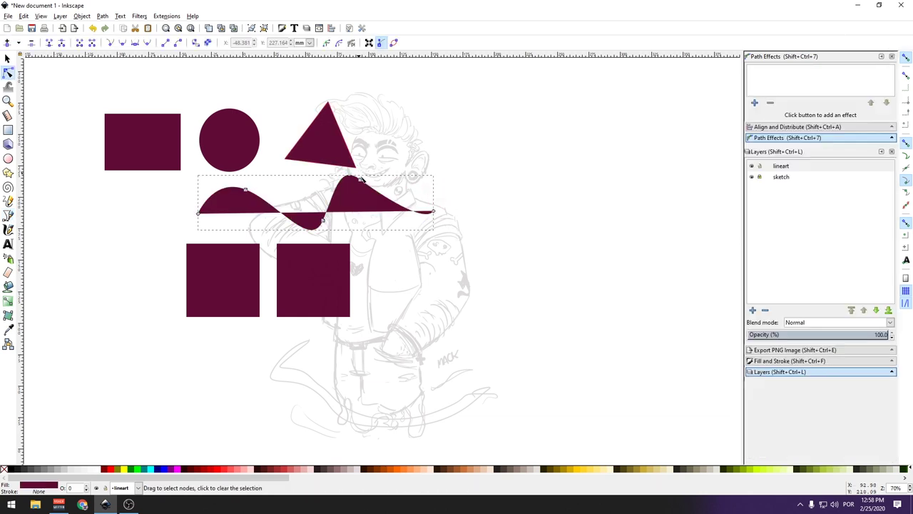
drag(381, 189, 366, 176)
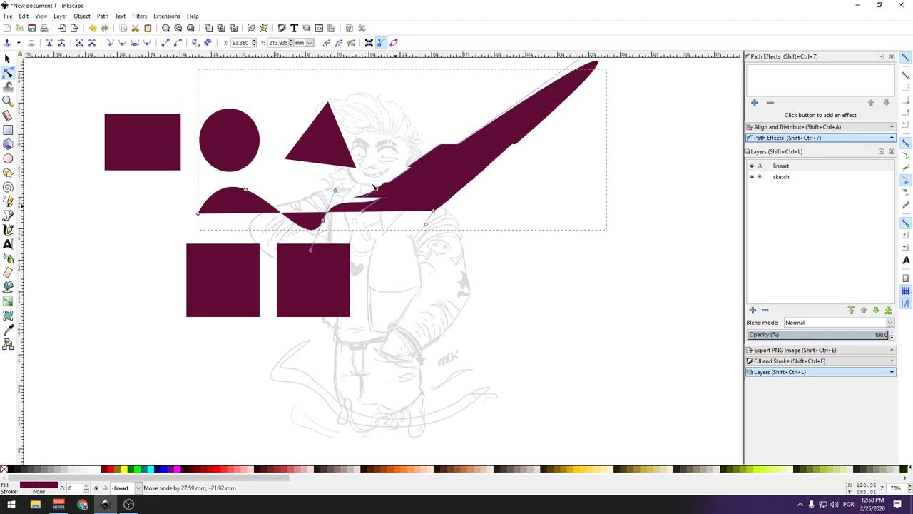
drag(322, 220, 319, 190)
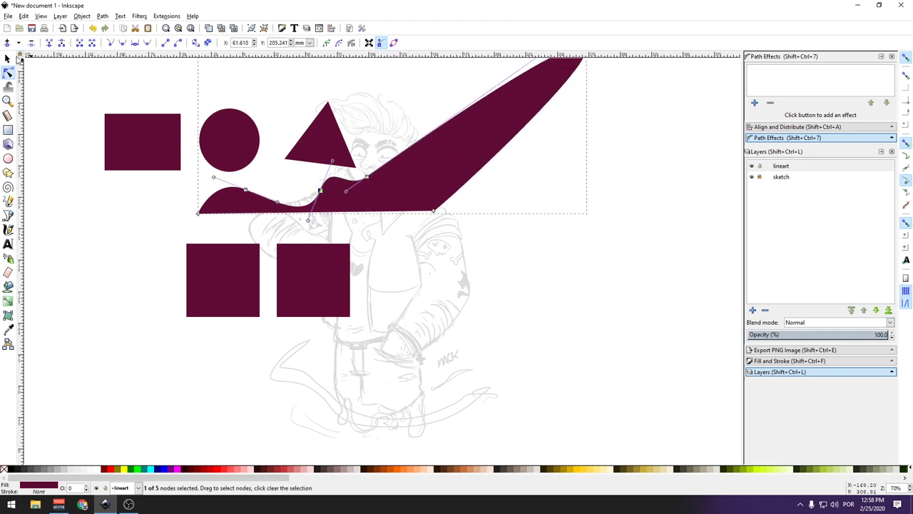
Delete the curved shape and the triangle.
click(7, 58)
key(Delete)
click(319, 145)
key(Delete)
Delete the circle and the top-left rectangle.
click(223, 136)
key(Delete)
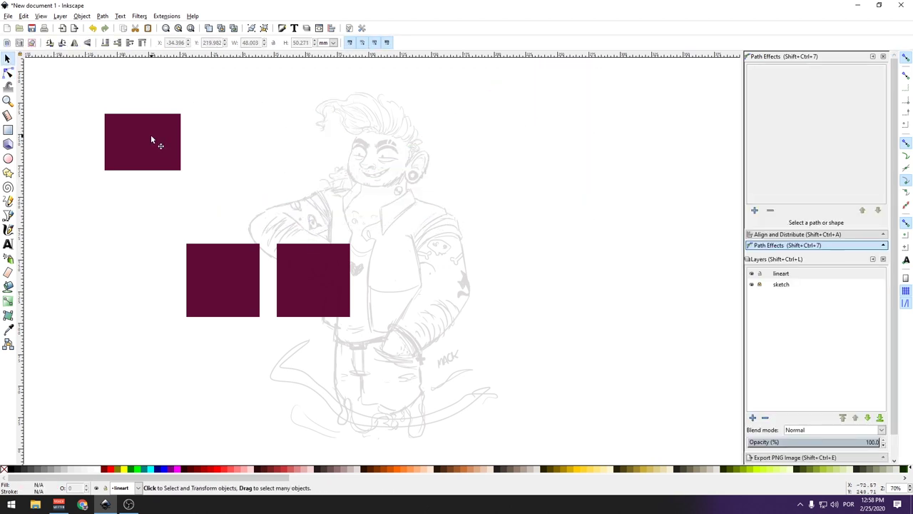
click(151, 136)
key(Delete)
Test corner rounding on the left square, leaving it with slightly rounded corners.
click(332, 269)
click(214, 265)
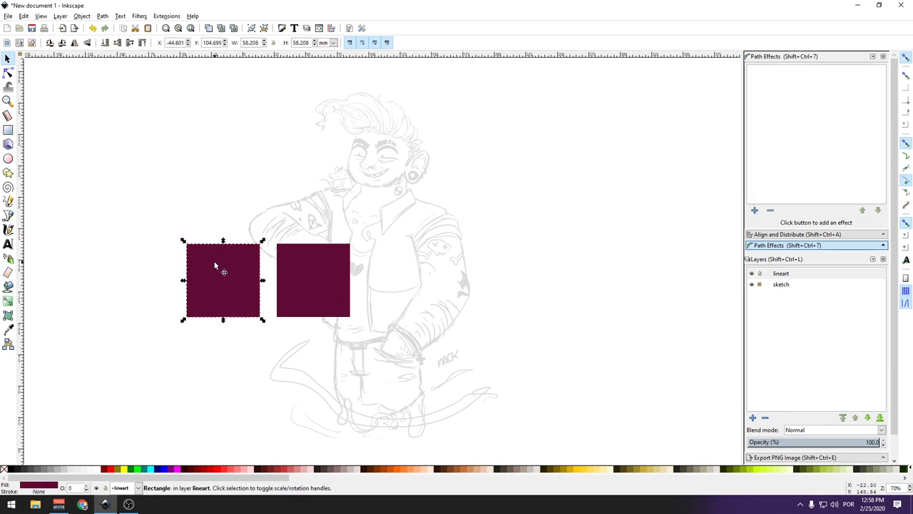
click(7, 72)
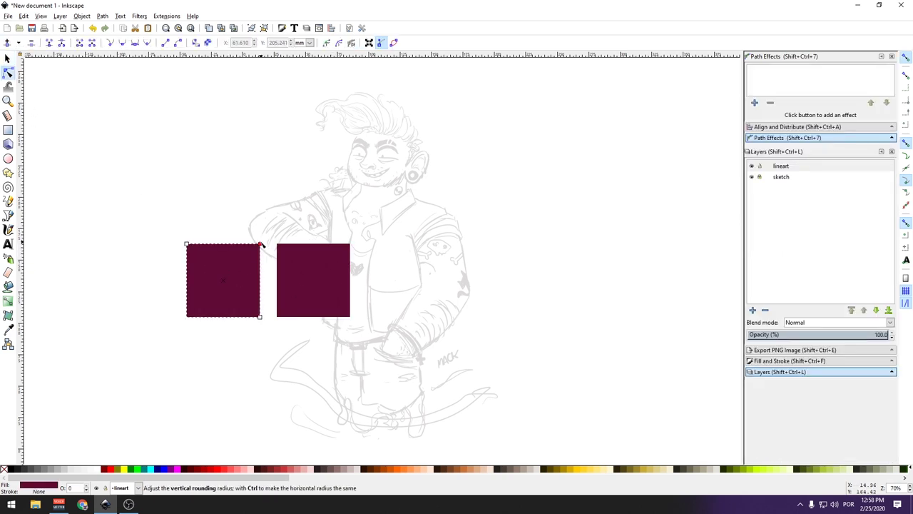
drag(260, 244, 260, 277)
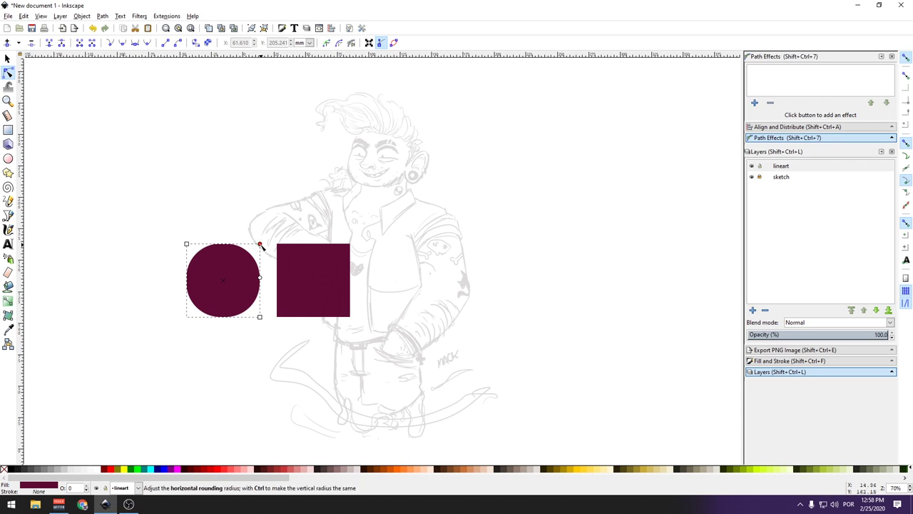
drag(259, 245, 259, 244)
click(258, 244)
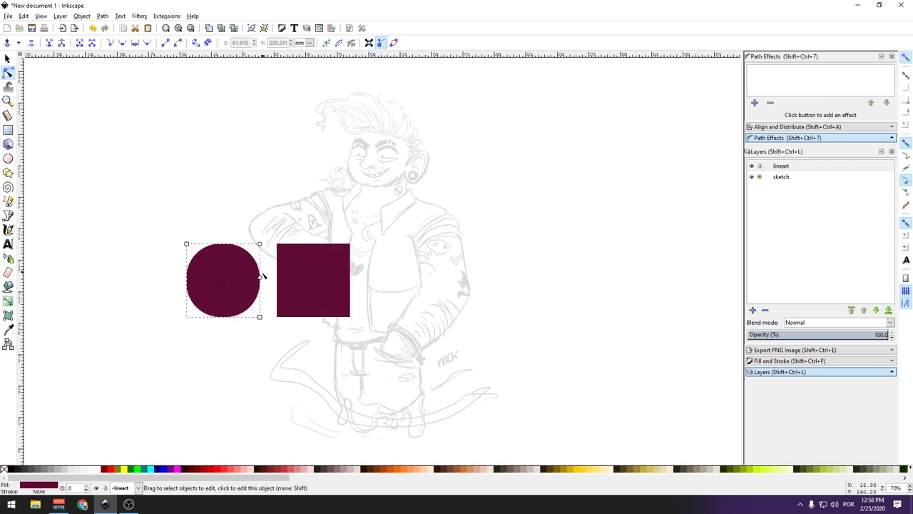
mouse_move(260, 277)
mouse_down()
mouse_move(260, 253)
mouse_move(224, 244)
mouse_move(259, 244)
mouse_up()
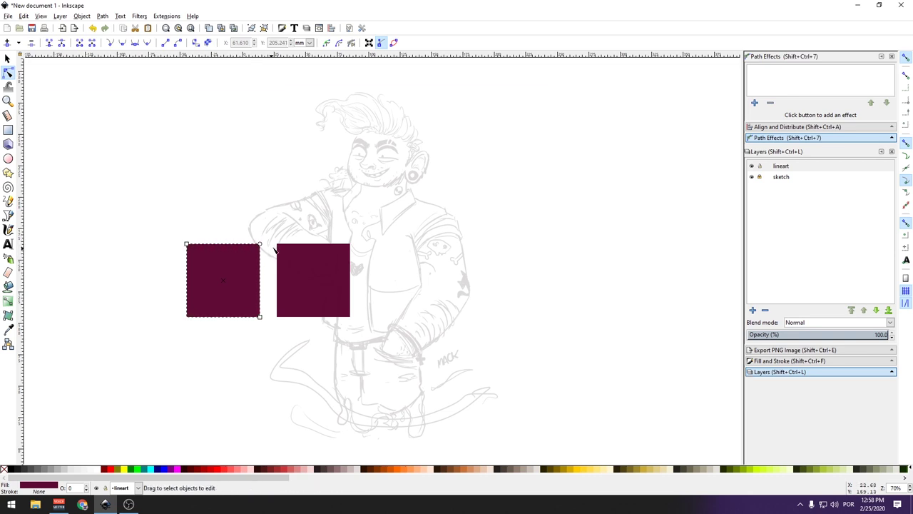
Distort the right square into a slanted quadrilateral, delete it, and move the remaining square up-left.
click(314, 280)
drag(349, 244, 391, 191)
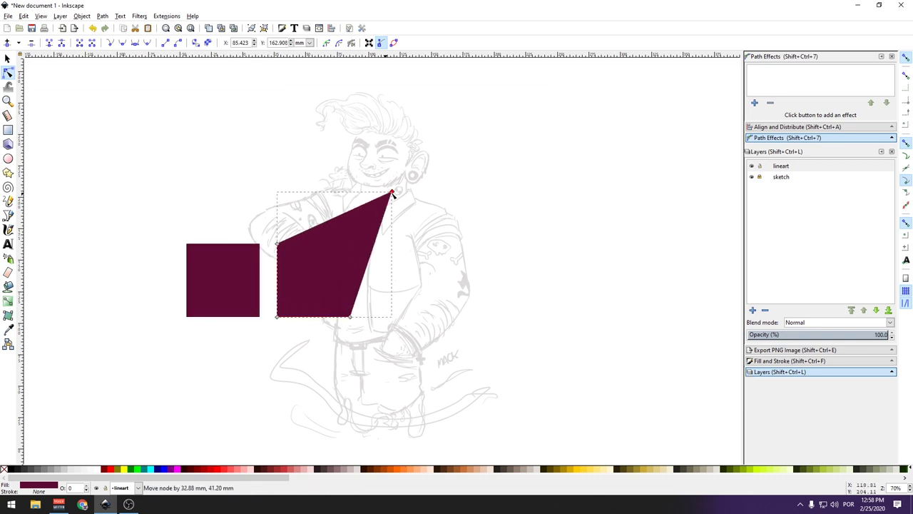
drag(276, 244, 283, 196)
drag(352, 319, 472, 293)
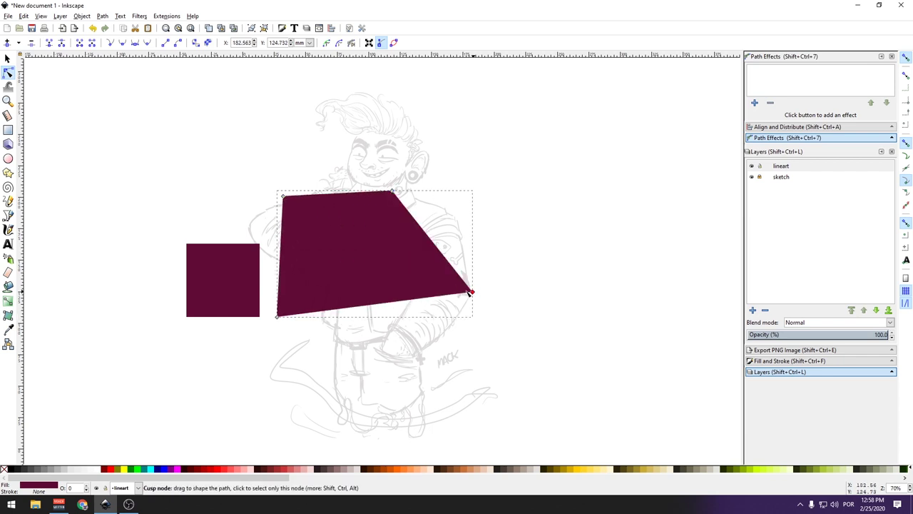
click(7, 58)
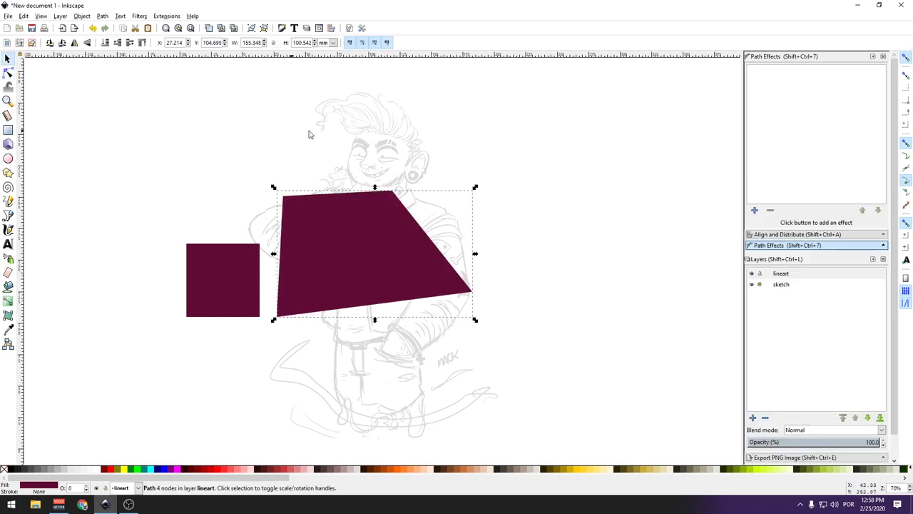
key(Delete)
mouse_move(240, 300)
mouse_down()
mouse_move(203, 177)
mouse_move(214, 200)
mouse_move(209, 274)
mouse_up()
Duplicate the square below and convert the lower copy to a path with Object to Path.
key(ctrl+d)
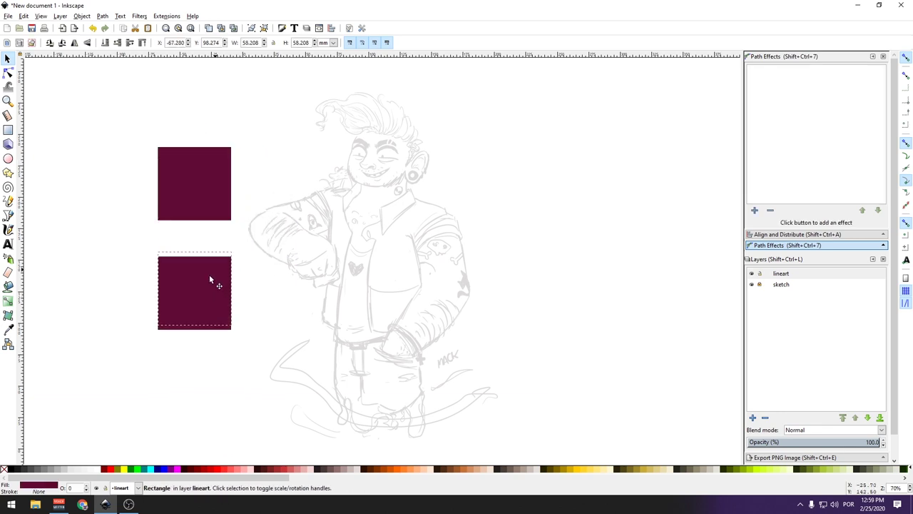
click(103, 17)
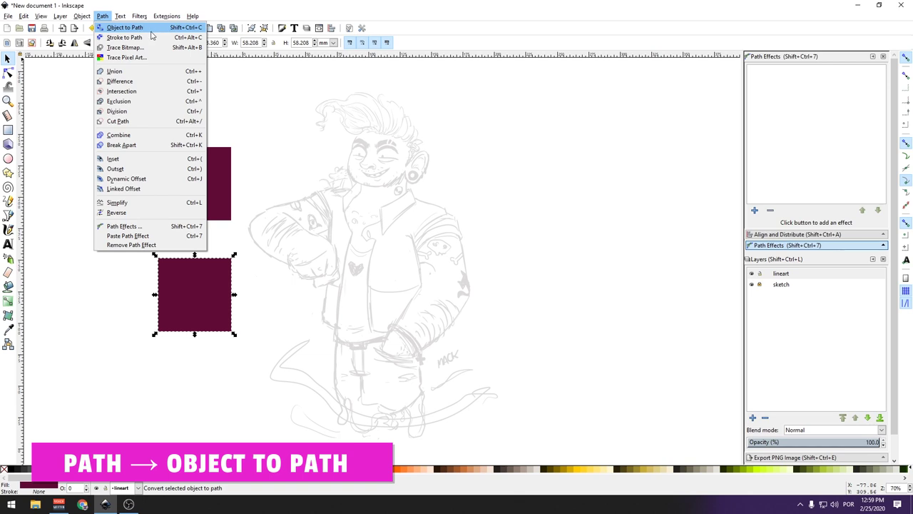
click(145, 29)
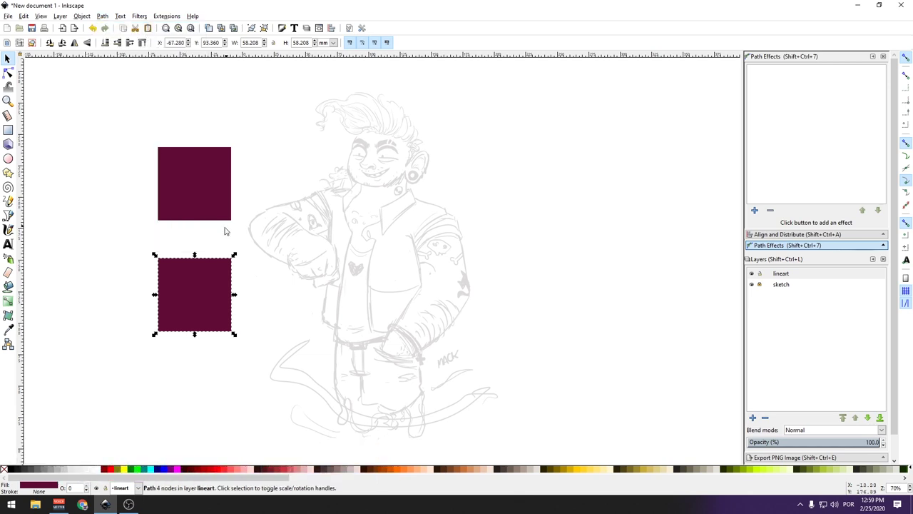
Check the path's four corner nodes, then delete it and the upper square.
click(7, 72)
drag(149, 244, 310, 411)
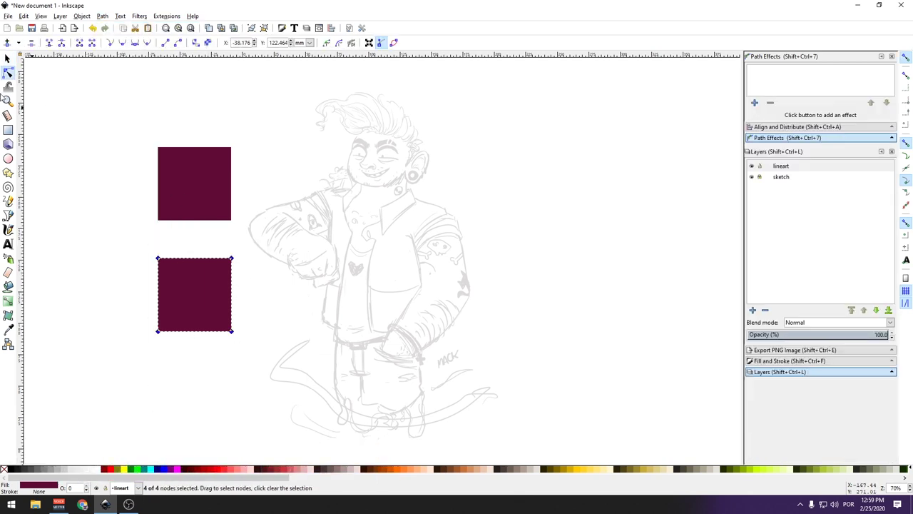
click(7, 58)
key(Delete)
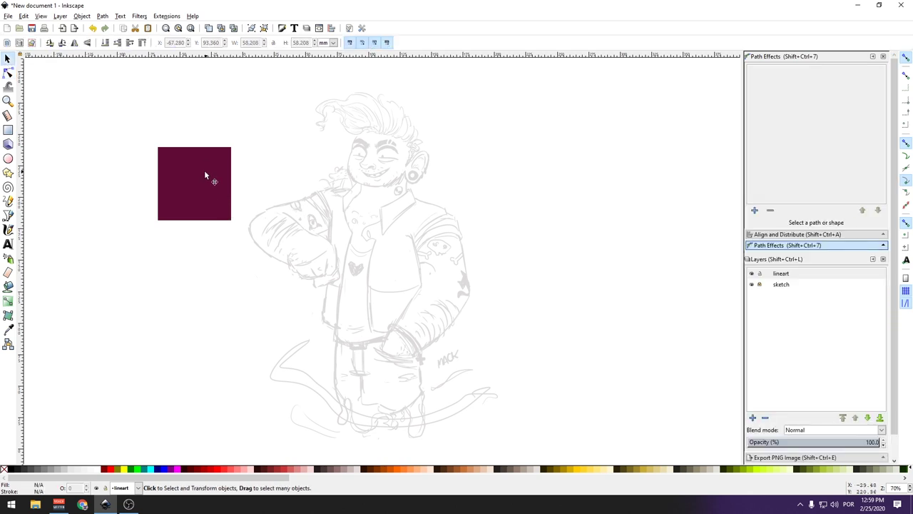
click(204, 179)
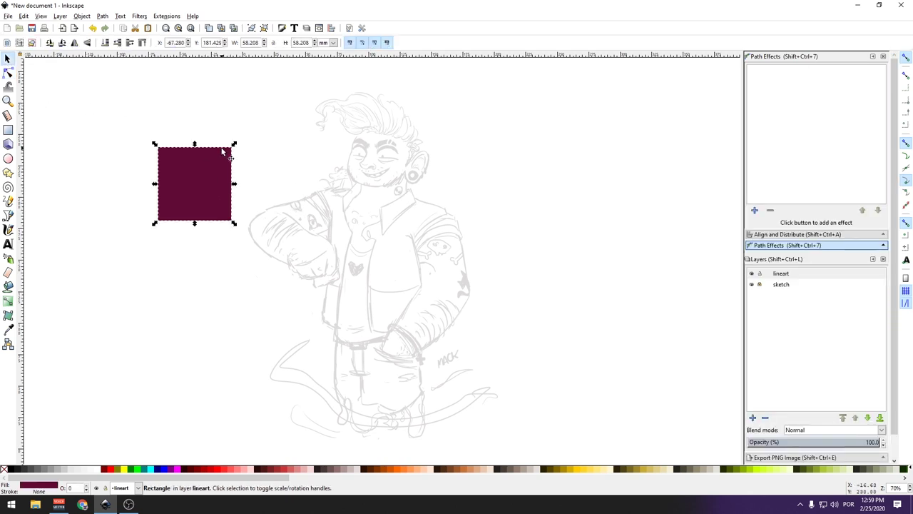
key(Delete)
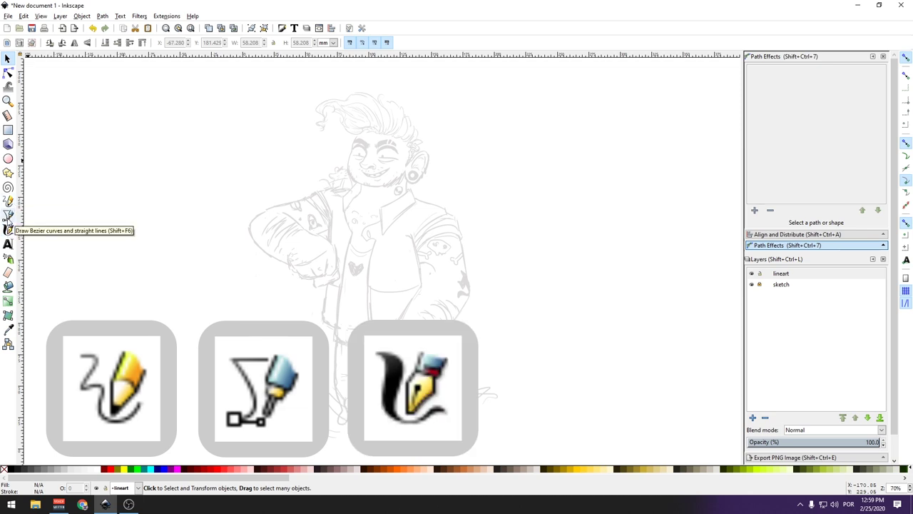
click(24, 16)
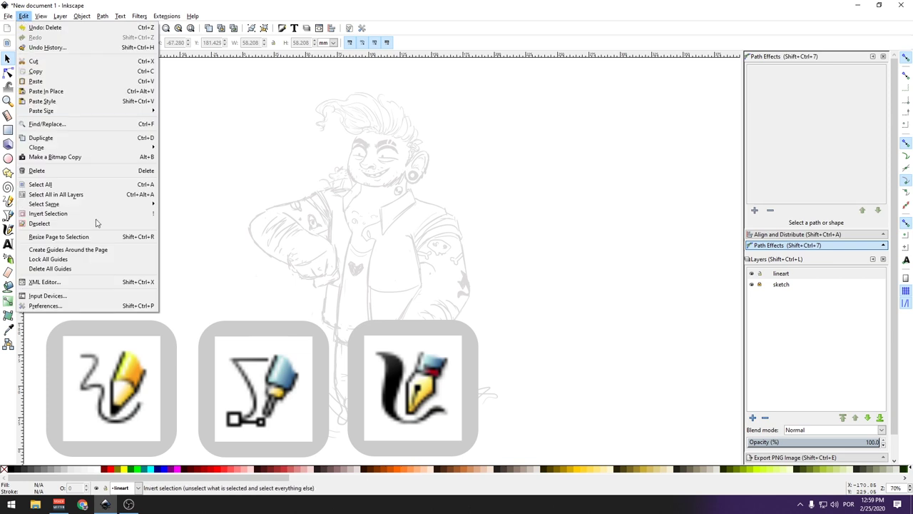
click(43, 307)
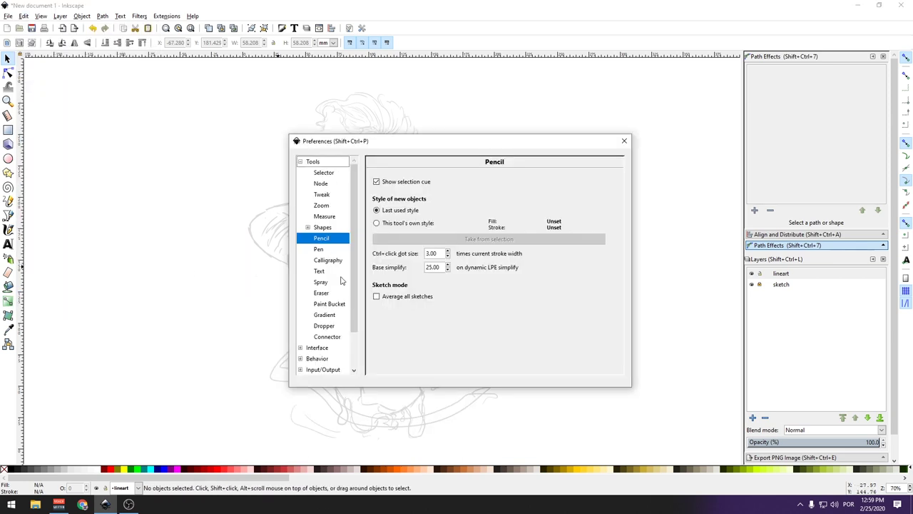
scroll(353, 321, down, 2)
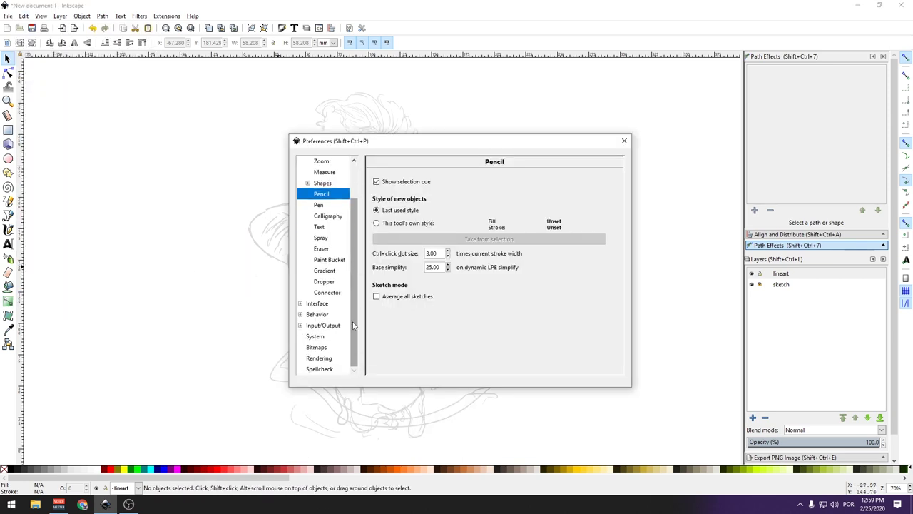
scroll(353, 300, up, 2)
scroll(347, 300, down, 2)
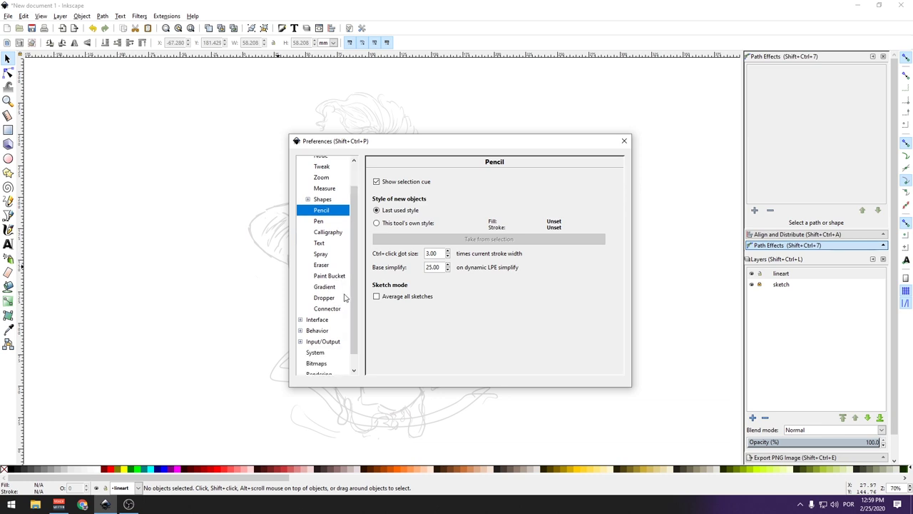
click(300, 304)
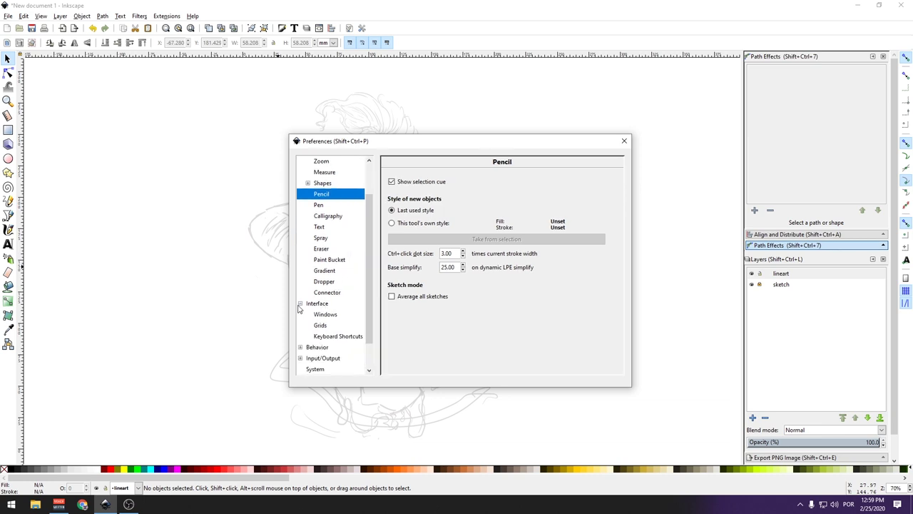
click(323, 337)
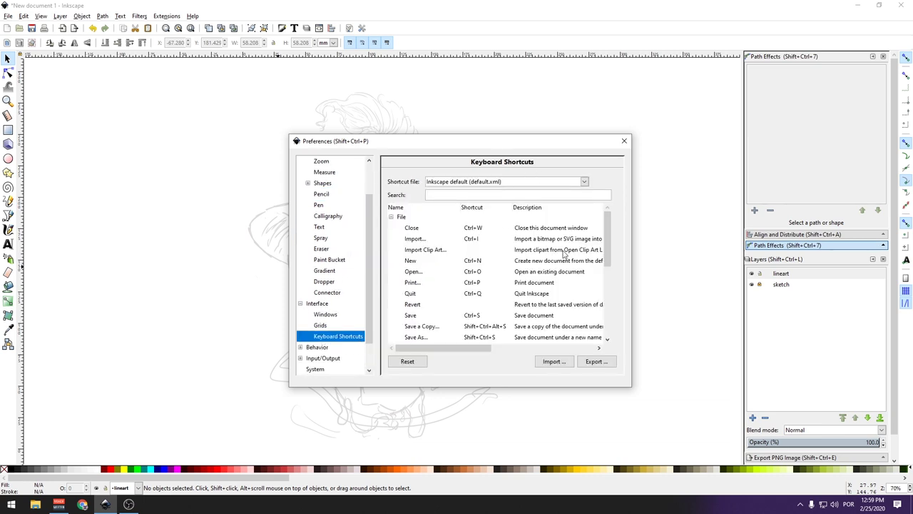
mouse_move(610, 236)
mouse_down()
mouse_move(610, 310)
mouse_move(610, 228)
mouse_up()
click(625, 140)
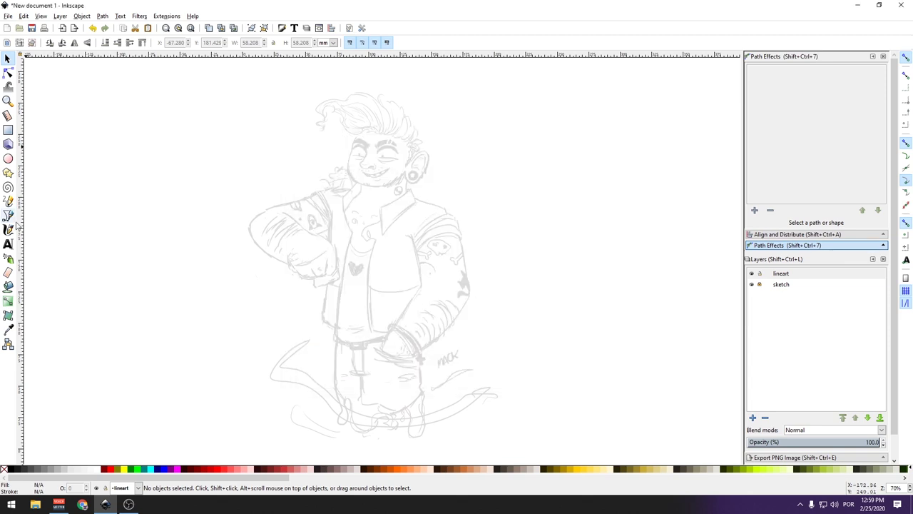
click(7, 200)
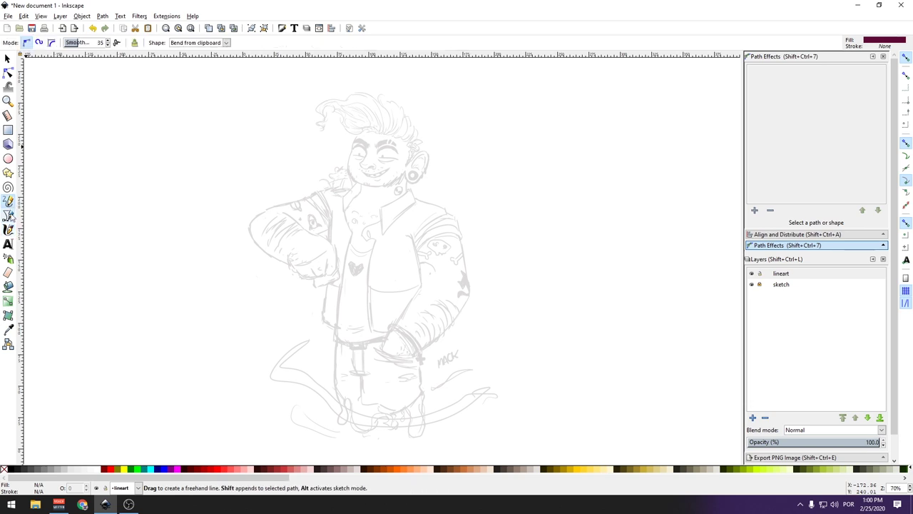
click(7, 215)
click(8, 201)
click(8, 228)
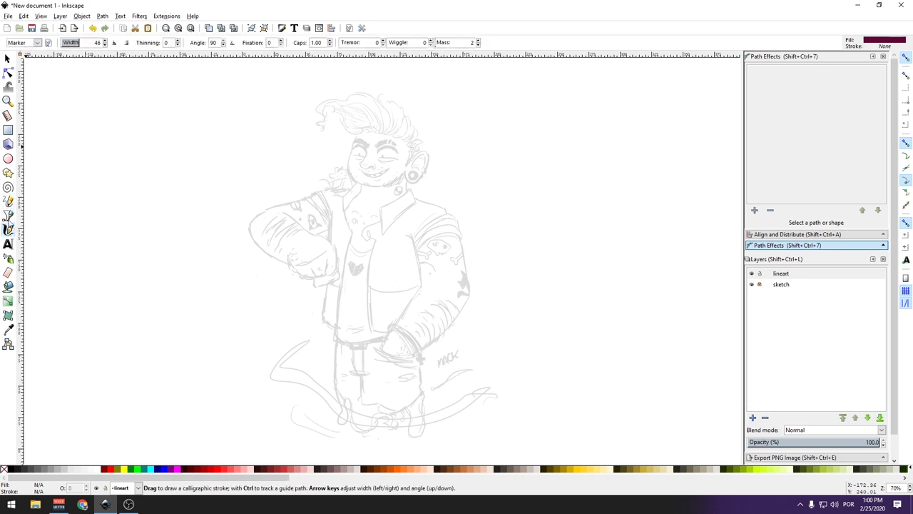
click(7, 201)
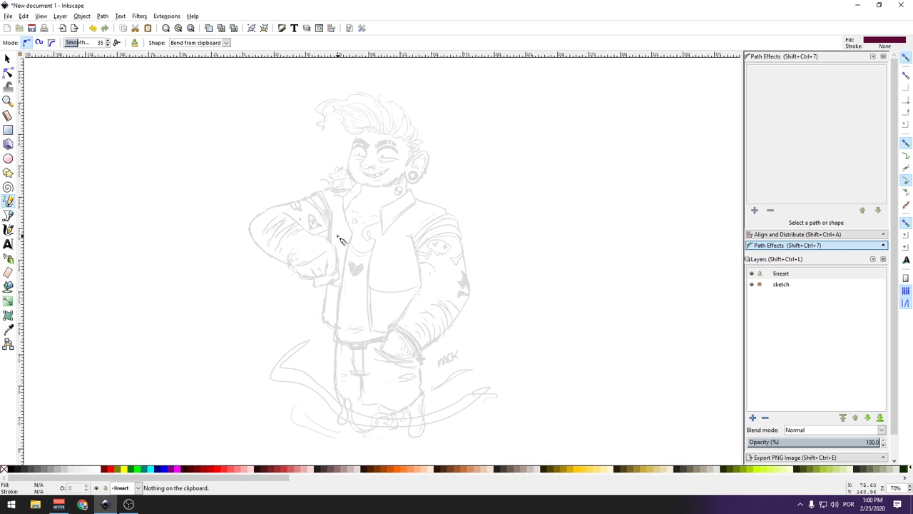
drag(339, 237, 339, 237)
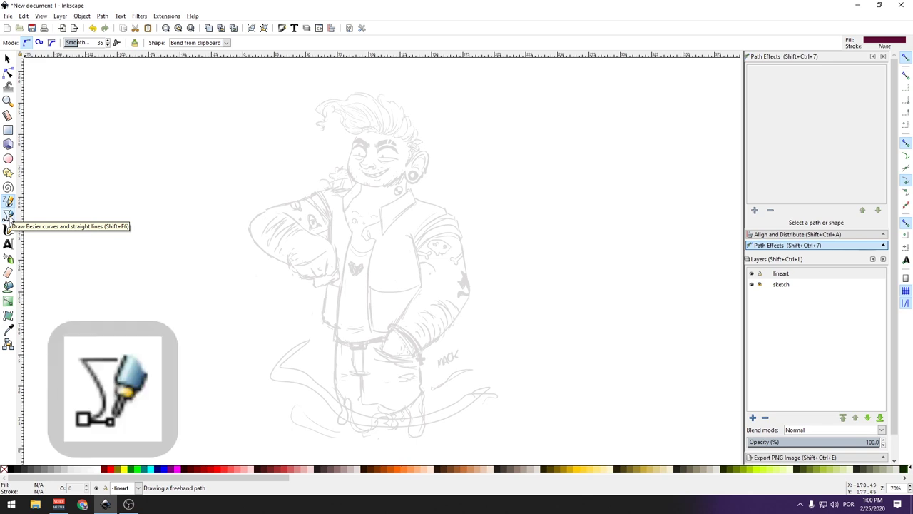
click(8, 216)
click(125, 244)
drag(199, 216, 273, 217)
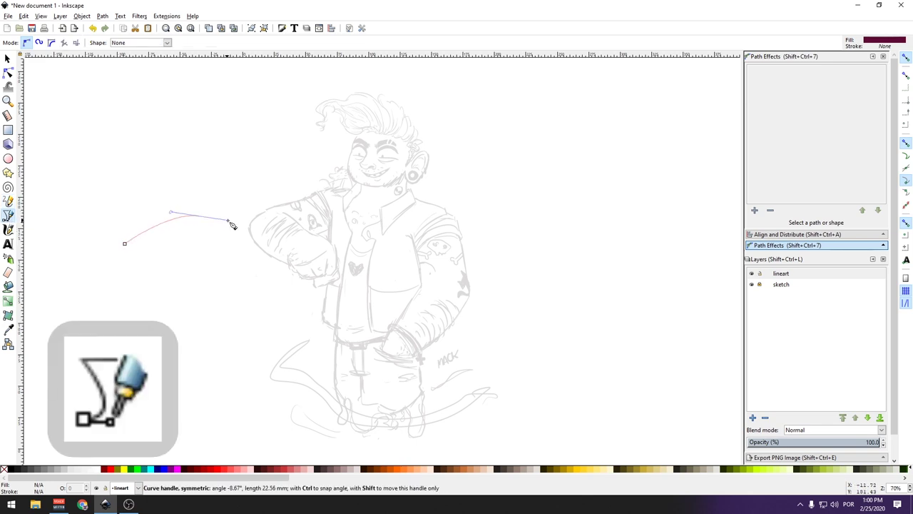
drag(254, 144, 241, 138)
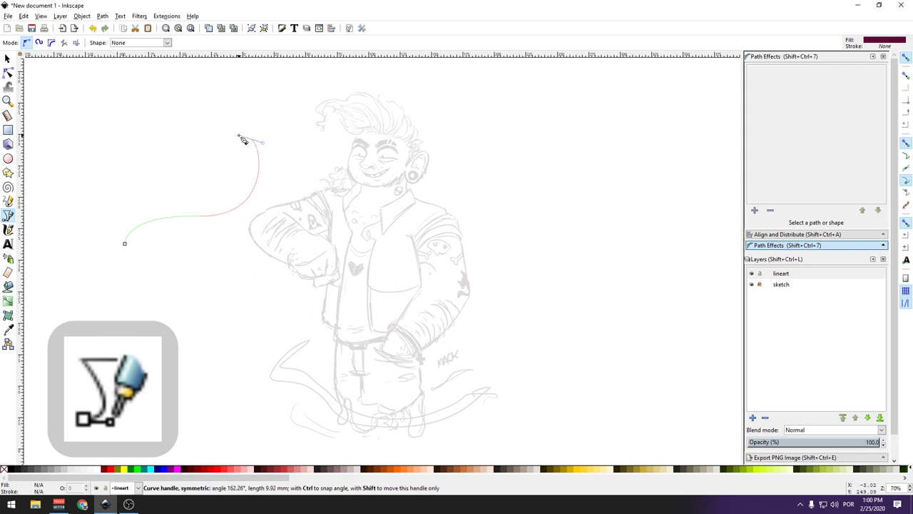
drag(84, 157, 91, 98)
drag(267, 100, 274, 112)
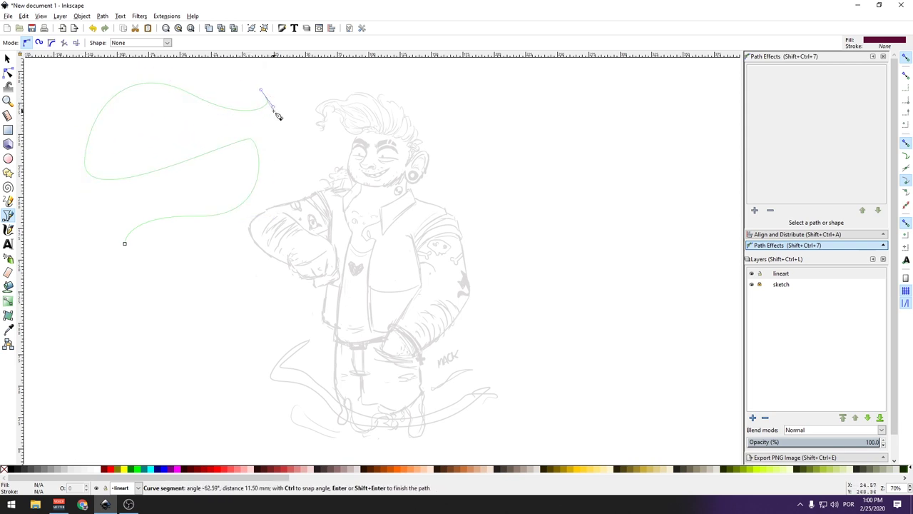
key(Return)
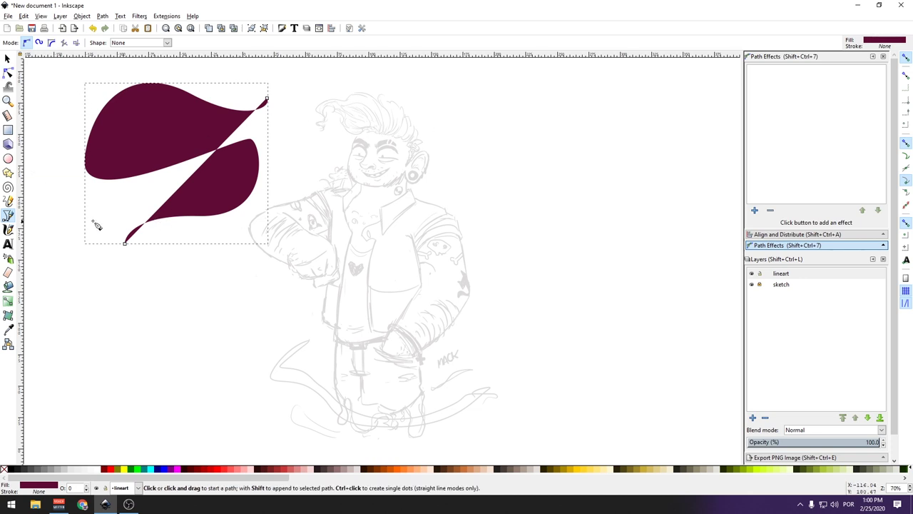
key(Delete)
key(p)
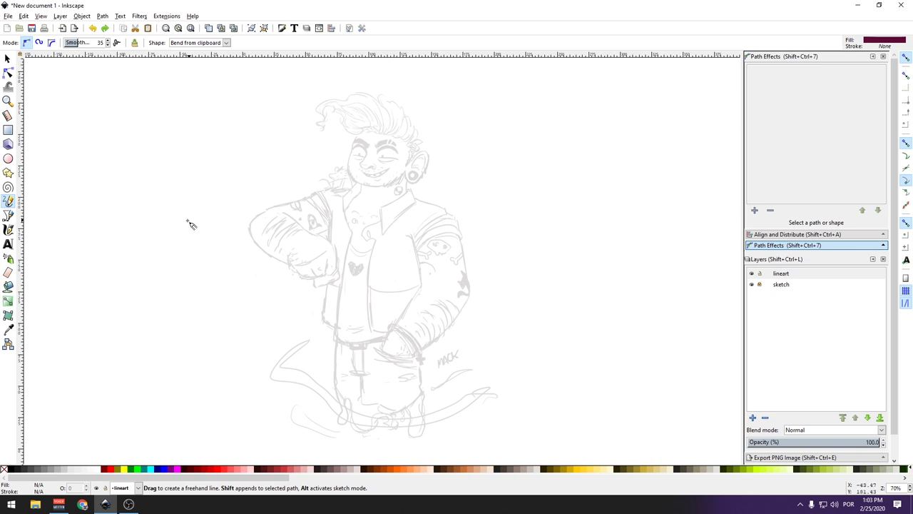
Set the Pencil shape to None and draw filled freehand shapes by the head and across the chest.
click(226, 43)
click(199, 54)
drag(198, 221, 214, 181)
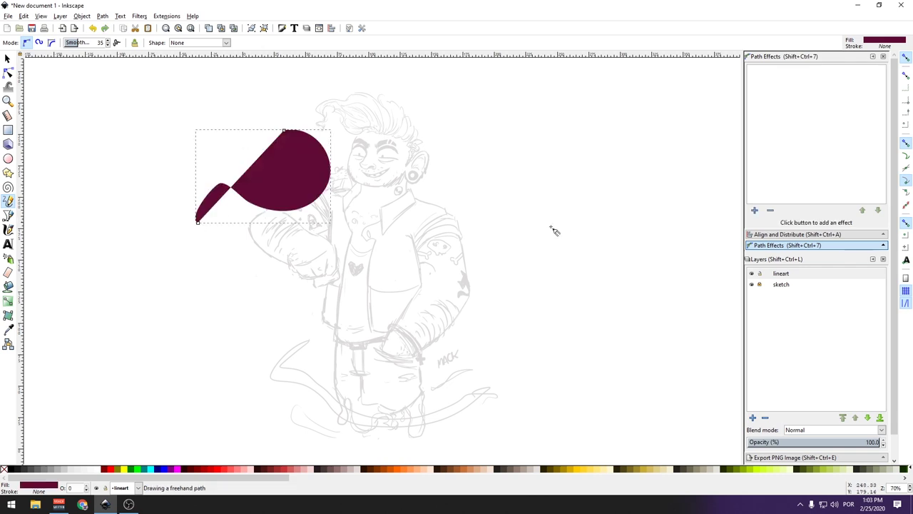
mouse_move(238, 288)
mouse_down()
mouse_move(528, 190)
mouse_move(501, 158)
mouse_up()
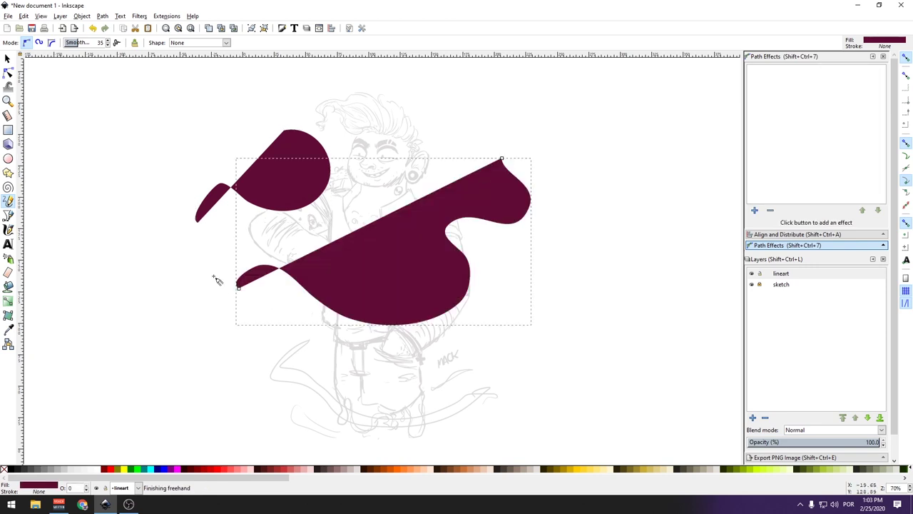
click(268, 225)
scroll(819, 288, down, 1)
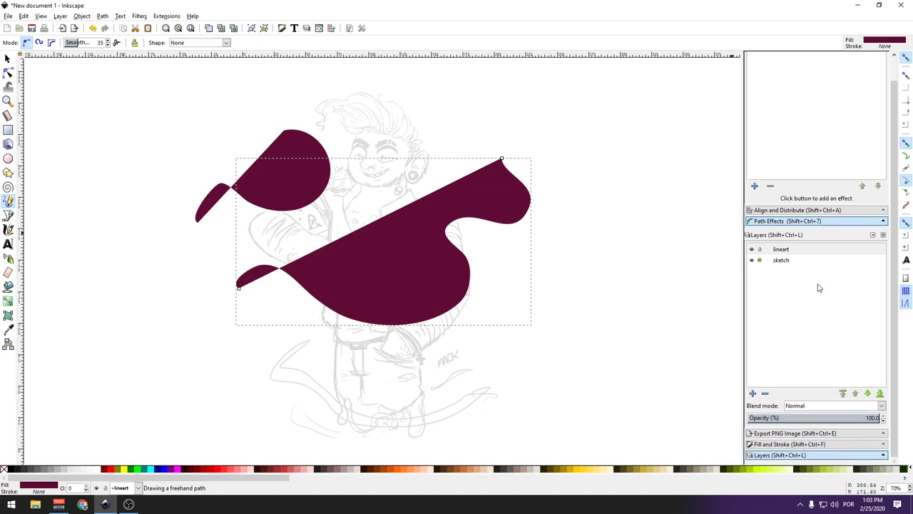
Give the large shape no fill and a flat black stroke in Fill and Stroke.
click(790, 448)
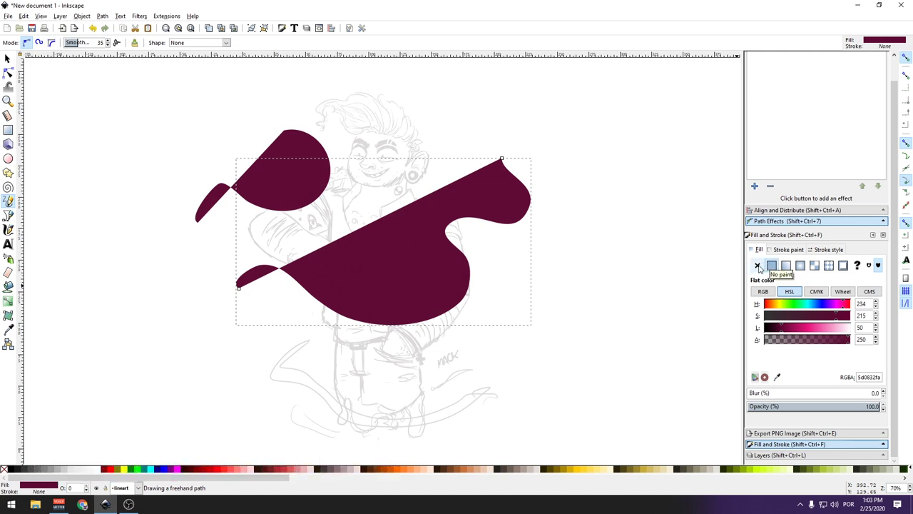
click(757, 265)
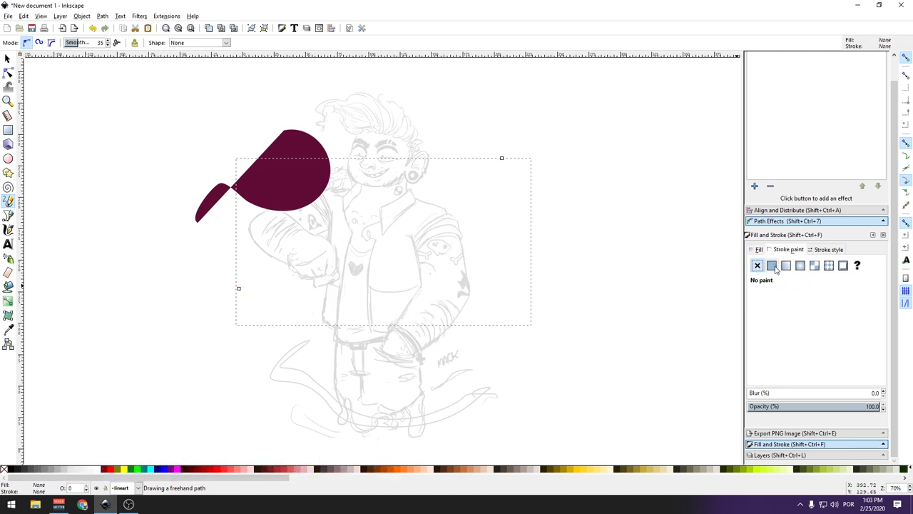
click(776, 268)
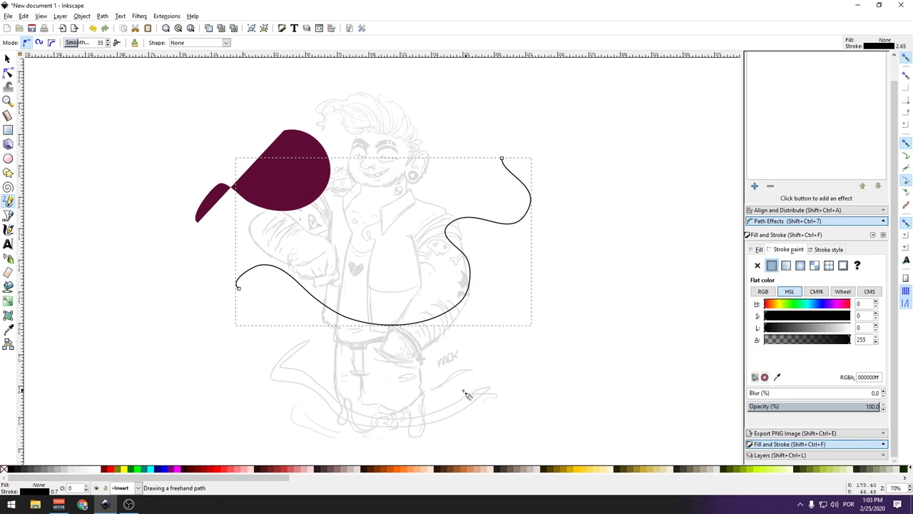
Draw two freehand curves at right with a purple 4c16c9 stroke, one curling into a spiral.
drag(450, 369, 647, 333)
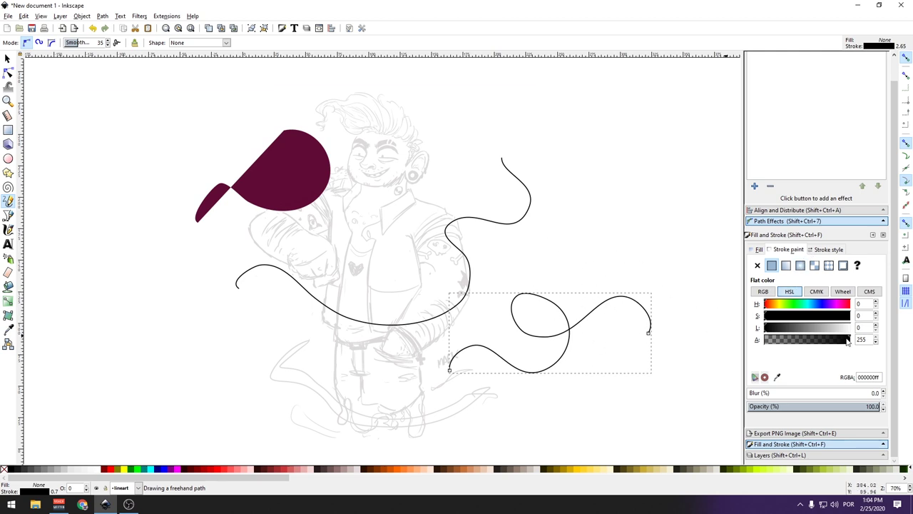
mouse_move(797, 328)
mouse_down()
mouse_move(826, 304)
mouse_move(833, 316)
mouse_up()
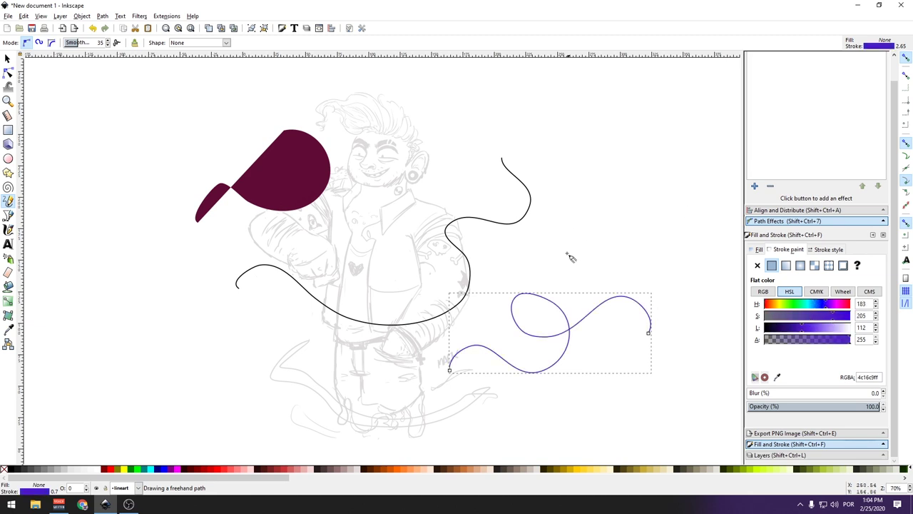
drag(549, 259, 644, 212)
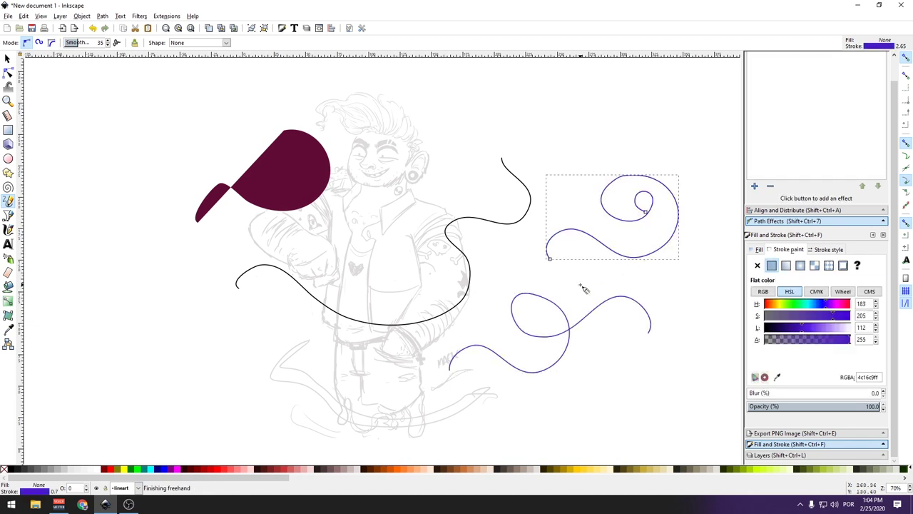
click(362, 29)
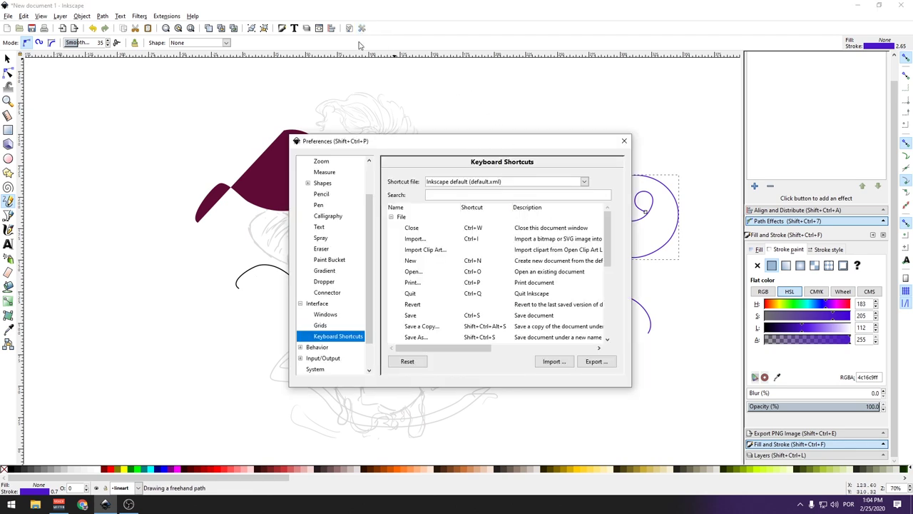
scroll(366, 279, up, 2)
scroll(356, 264, up, 1)
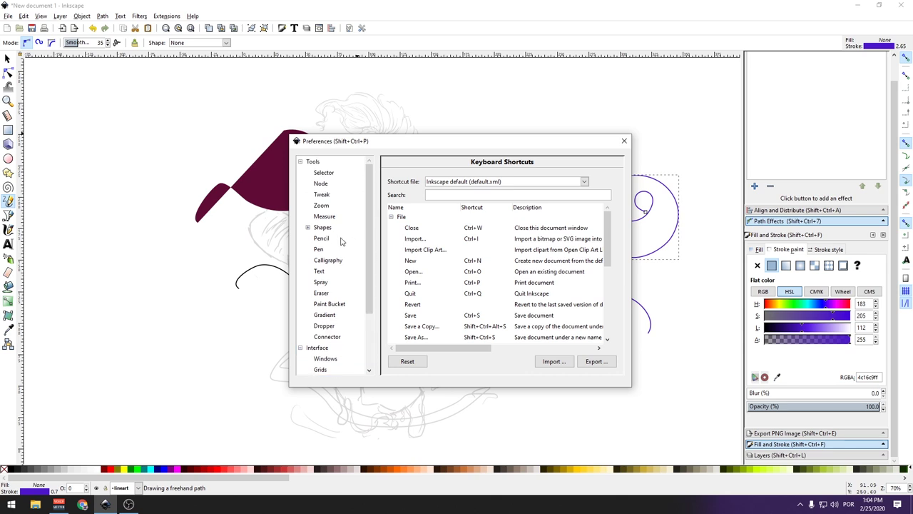
click(334, 242)
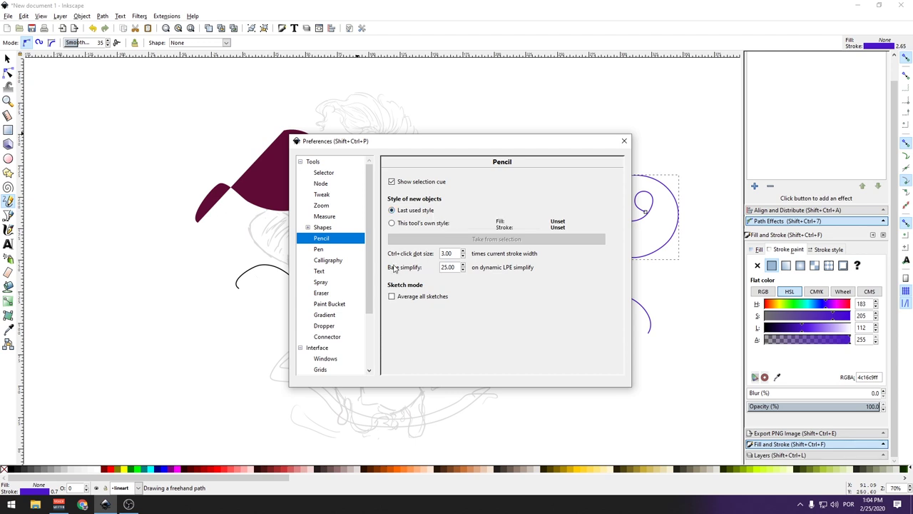
click(391, 223)
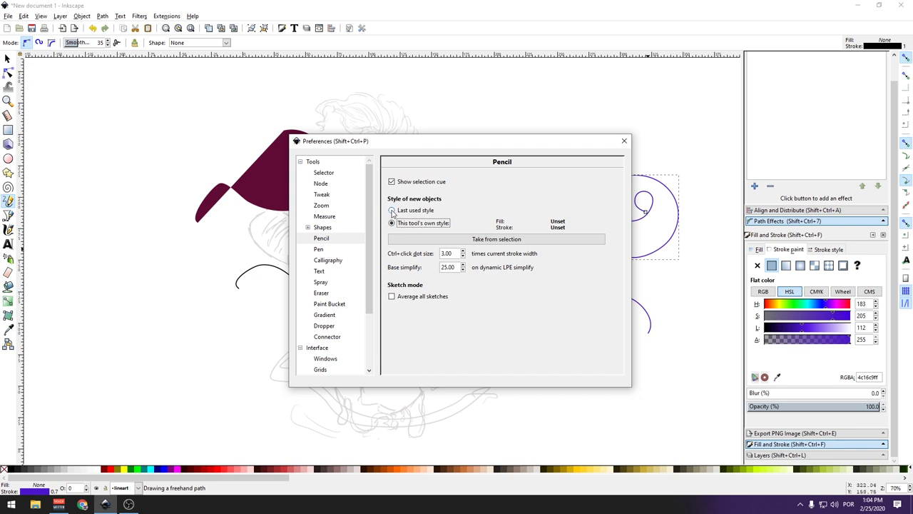
click(392, 211)
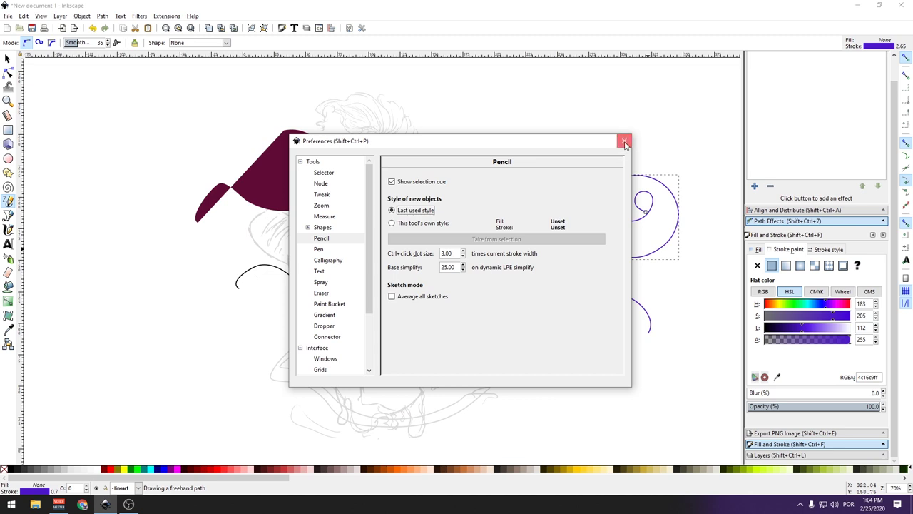
click(624, 141)
Draw a looping freehand curve at the top right and bring up its stroke style settings.
drag(478, 195, 584, 134)
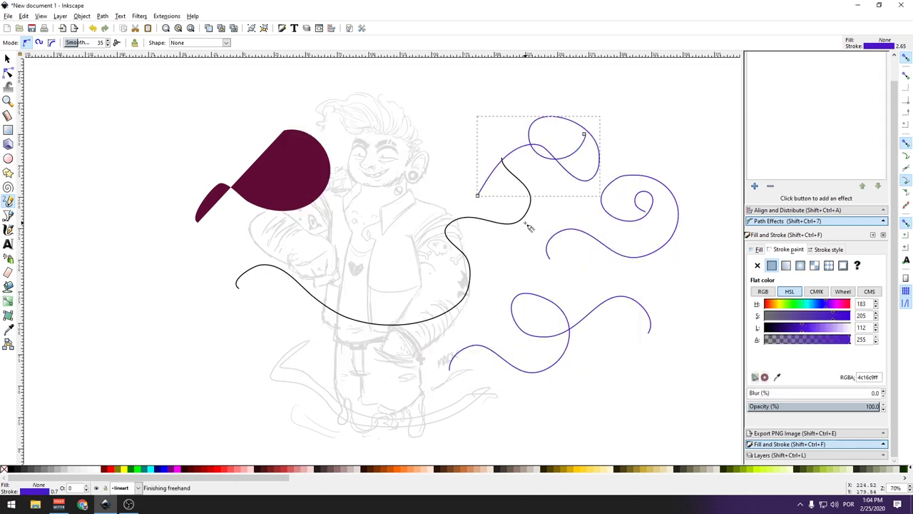
click(817, 249)
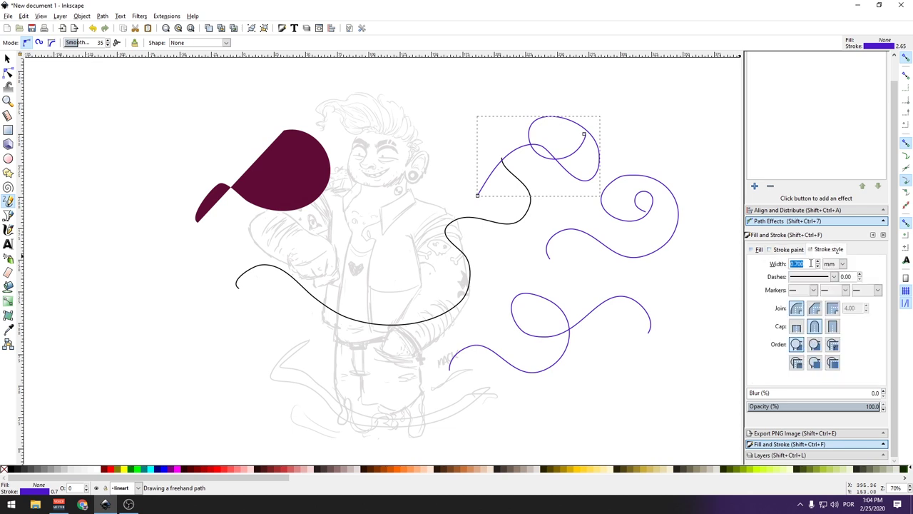
scroll(819, 266, up, 4)
scroll(819, 266, up, 3)
scroll(818, 265, up, 3)
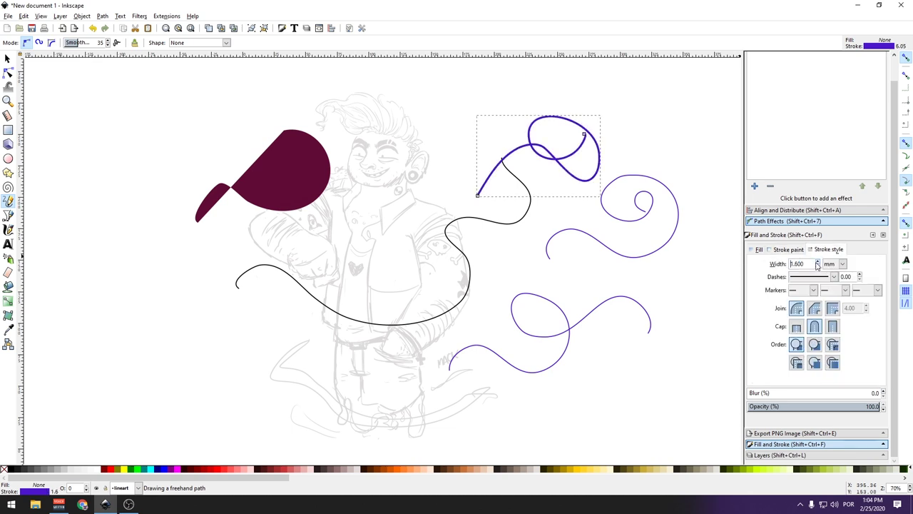
scroll(818, 265, up, 3)
scroll(817, 265, up, 4)
scroll(817, 265, up, 2)
scroll(818, 265, up, 3)
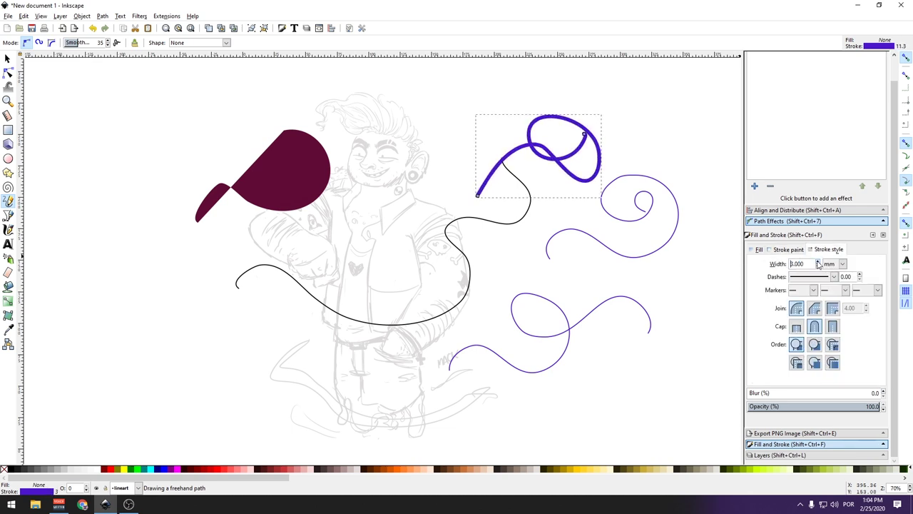
scroll(818, 266, up, 1)
scroll(818, 265, down, 5)
scroll(818, 266, down, 5)
scroll(818, 265, down, 5)
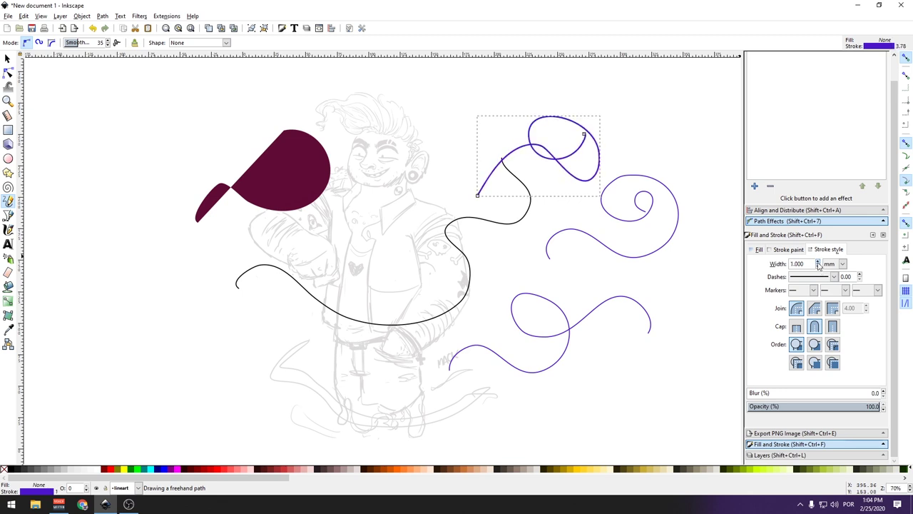
scroll(819, 264, down, 5)
scroll(819, 265, up, 10)
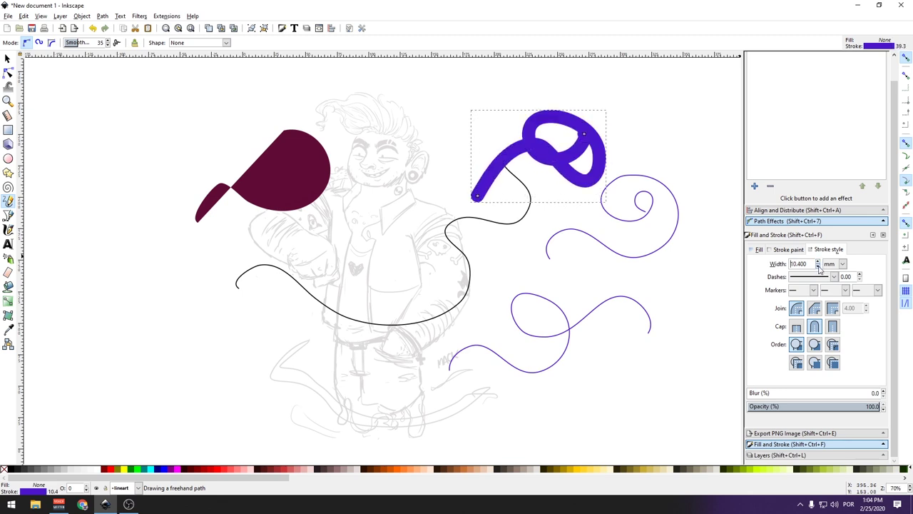
scroll(819, 268, down, 10)
scroll(819, 269, down, 4)
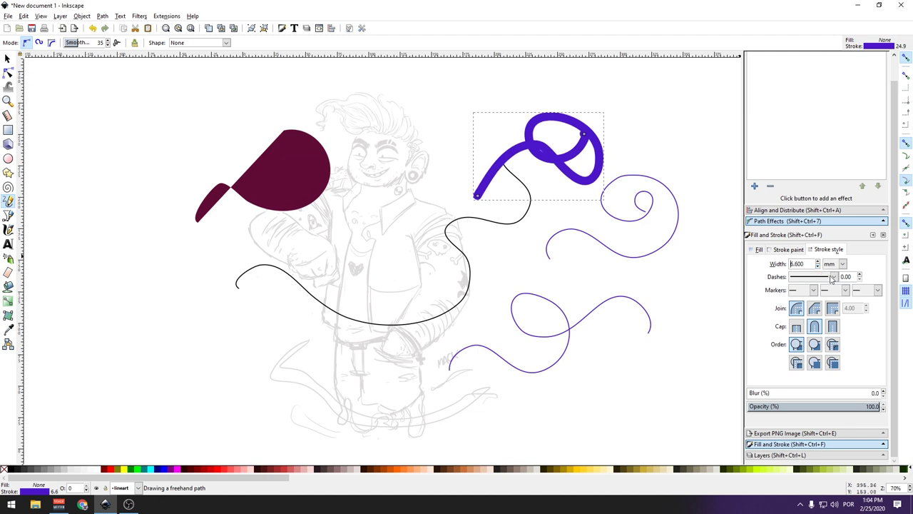
Apply a dash pattern to the thick purple stroke and draw dashed freehand curves.
click(832, 278)
click(813, 246)
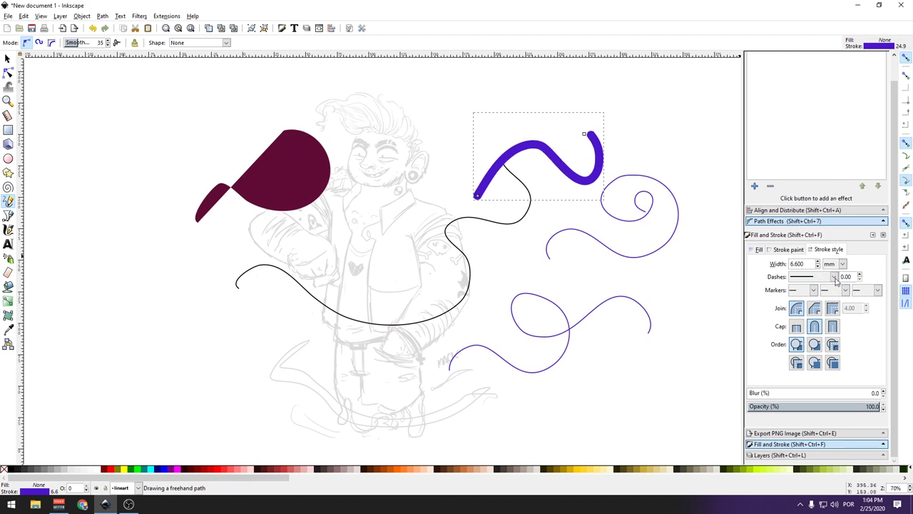
click(833, 279)
click(811, 242)
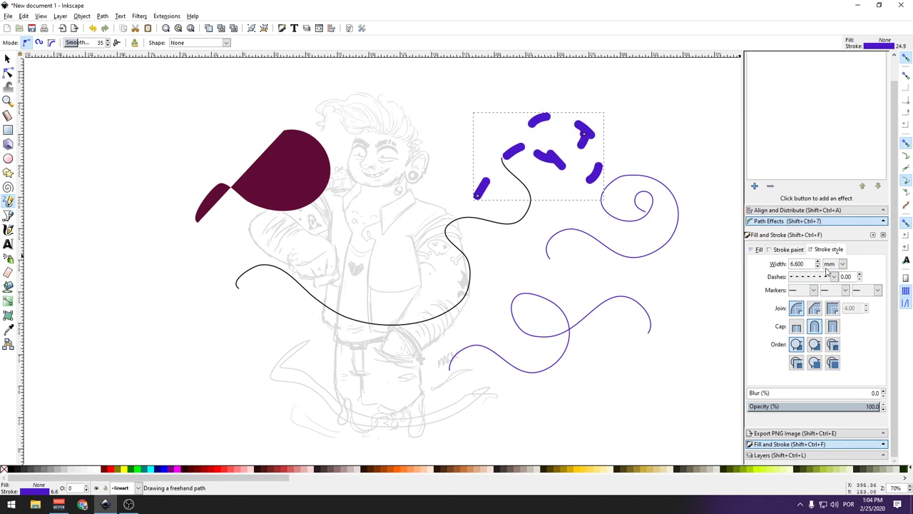
drag(391, 303, 562, 268)
mouse_move(191, 382)
mouse_down()
mouse_move(332, 408)
mouse_move(373, 355)
mouse_up()
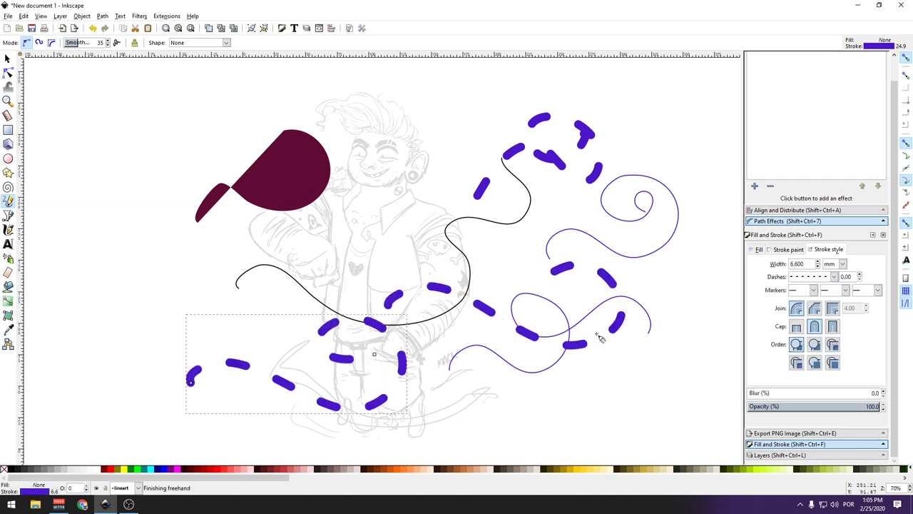
Switch the purple looping stroke to a solid line and select the dark red shape.
click(835, 276)
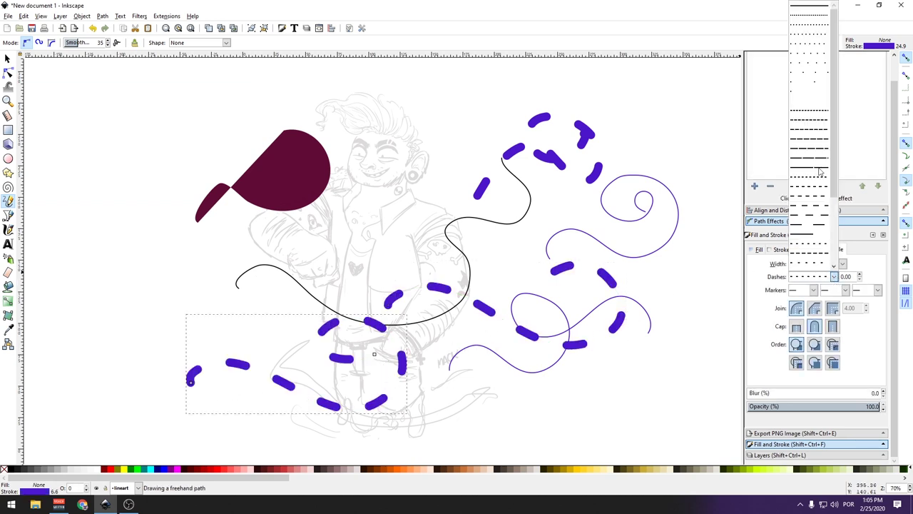
click(801, 5)
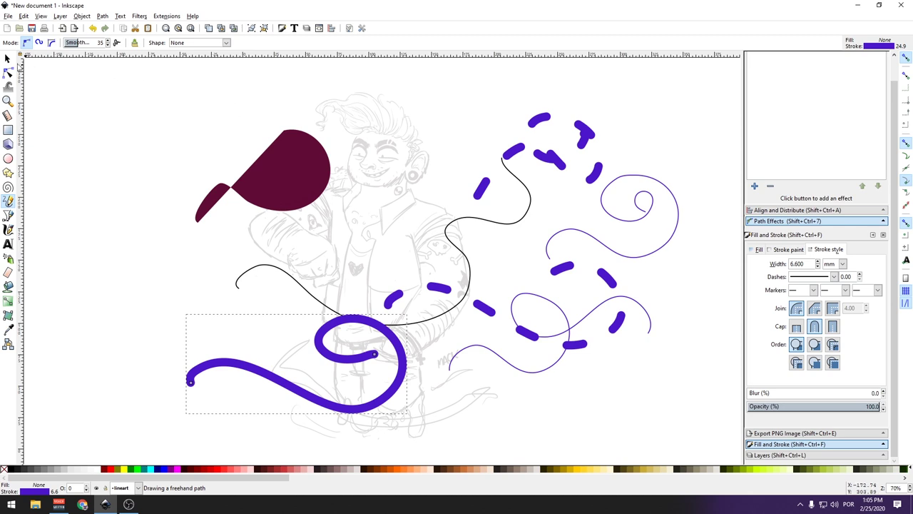
click(8, 60)
click(304, 187)
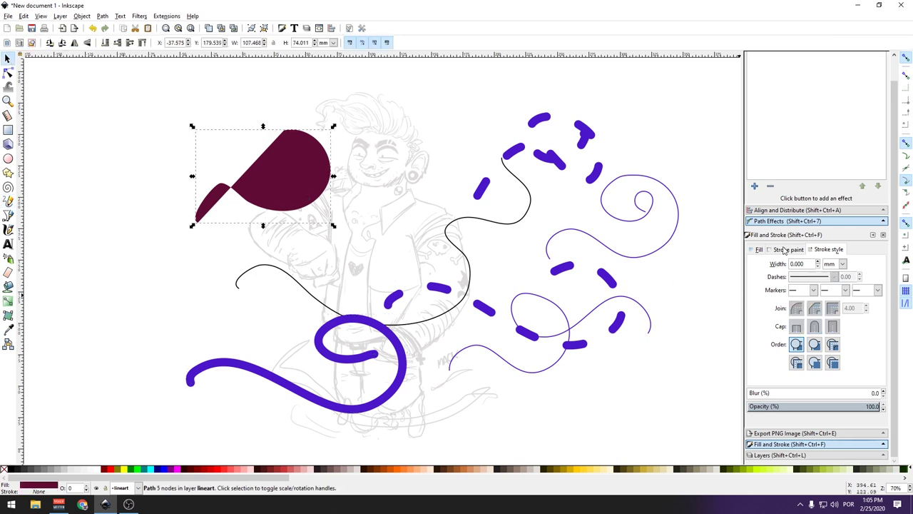
Inspect the dark red shape's fill colour code, then draw two thick purple freehand strokes at left.
click(759, 249)
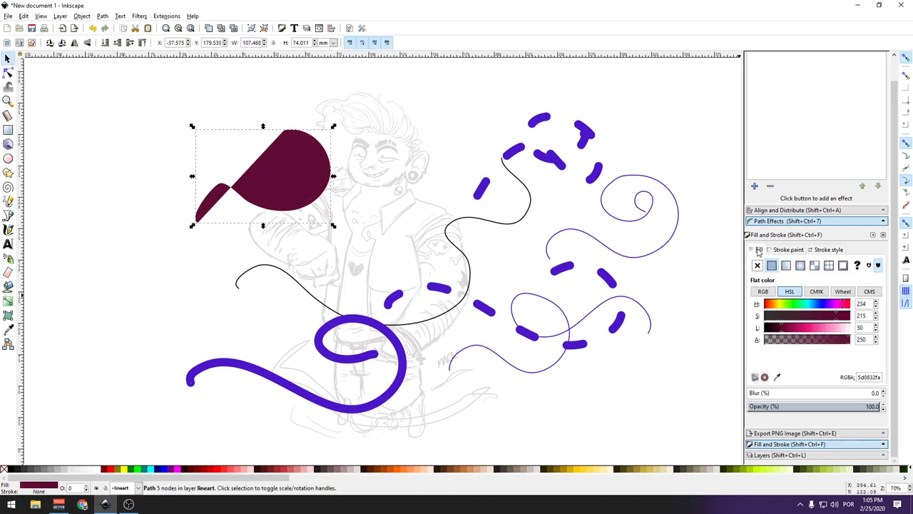
double_click(871, 383)
click(8, 202)
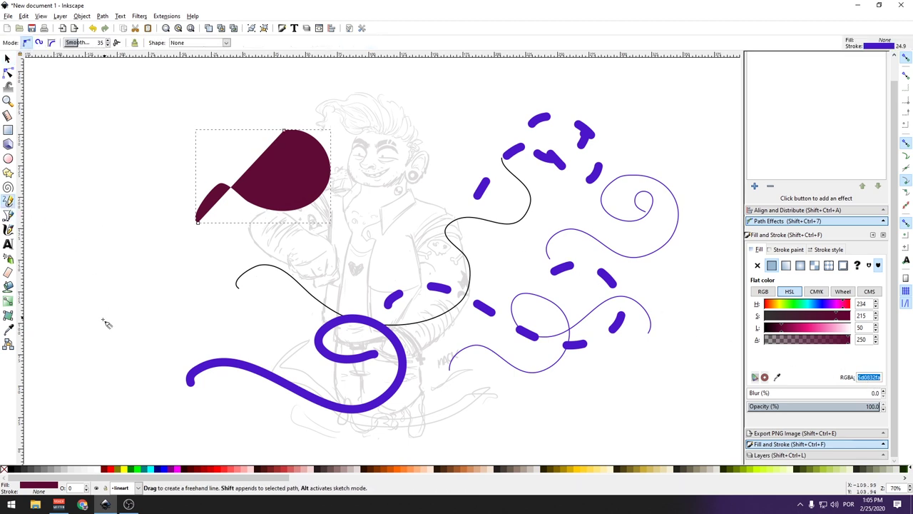
drag(85, 317, 218, 303)
mouse_move(260, 333)
mouse_down()
mouse_move(357, 331)
mouse_move(393, 296)
mouse_up()
Set the stroke colour to f540d4ff and draw a pink loop over the figure's face.
click(785, 249)
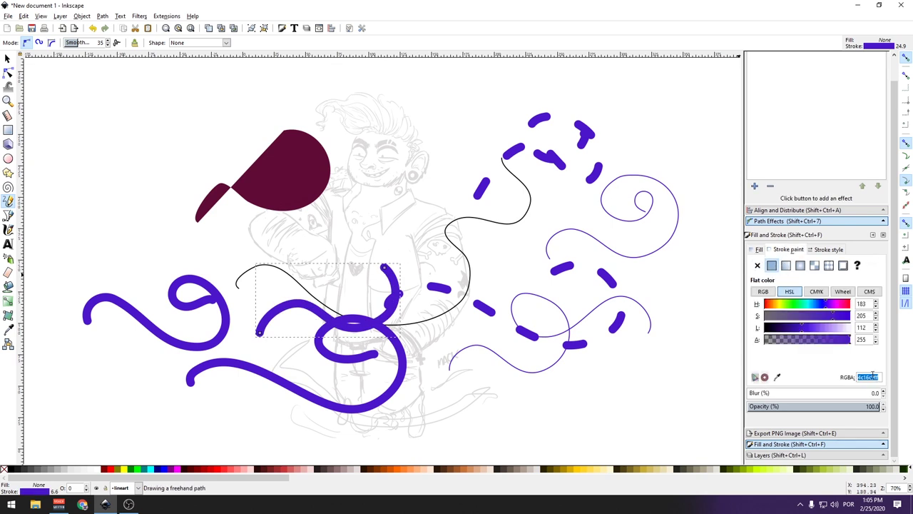
triple_click(870, 377)
text(f5)
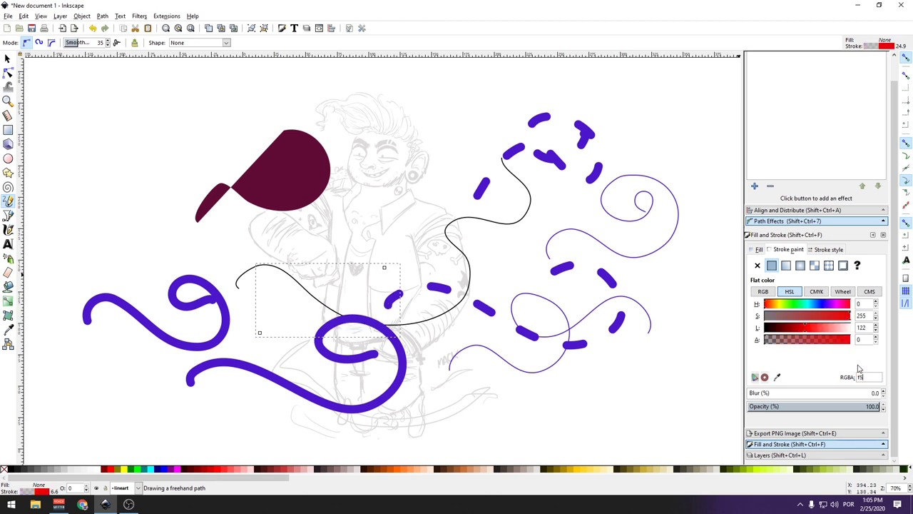
text(40)
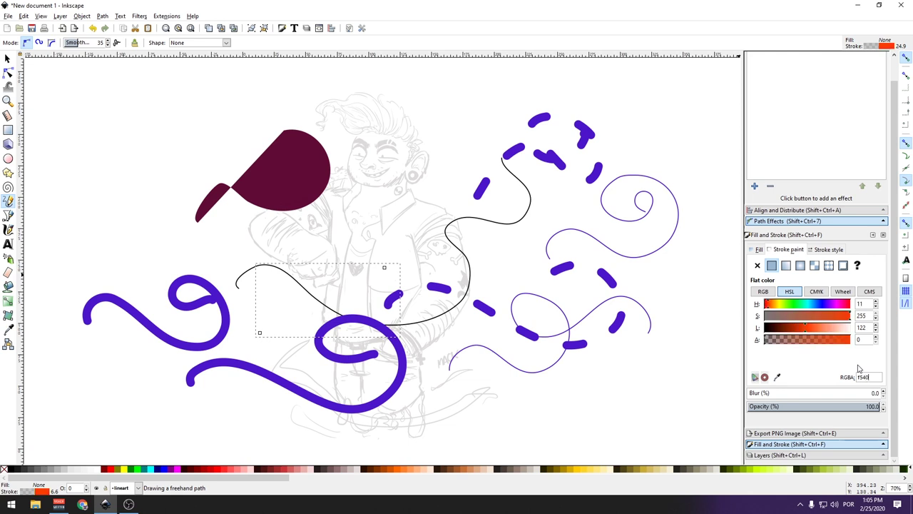
text(d4ff)
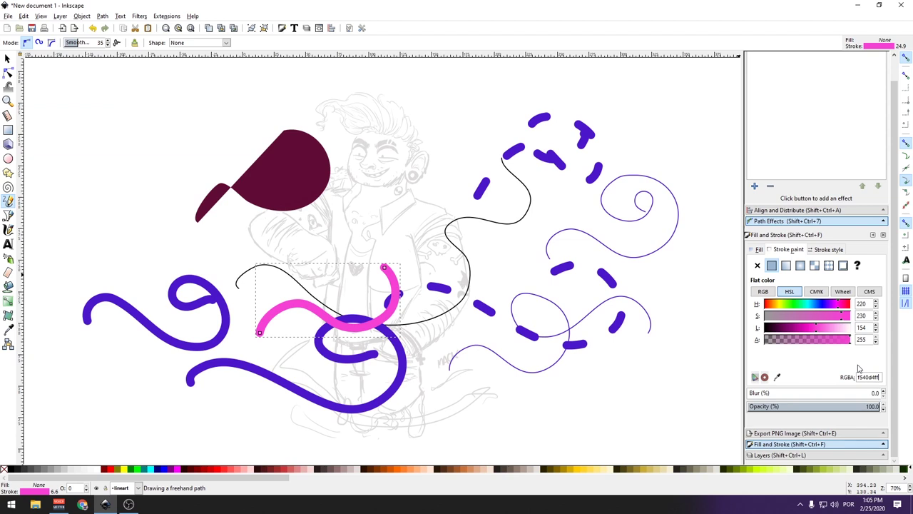
drag(378, 252, 437, 195)
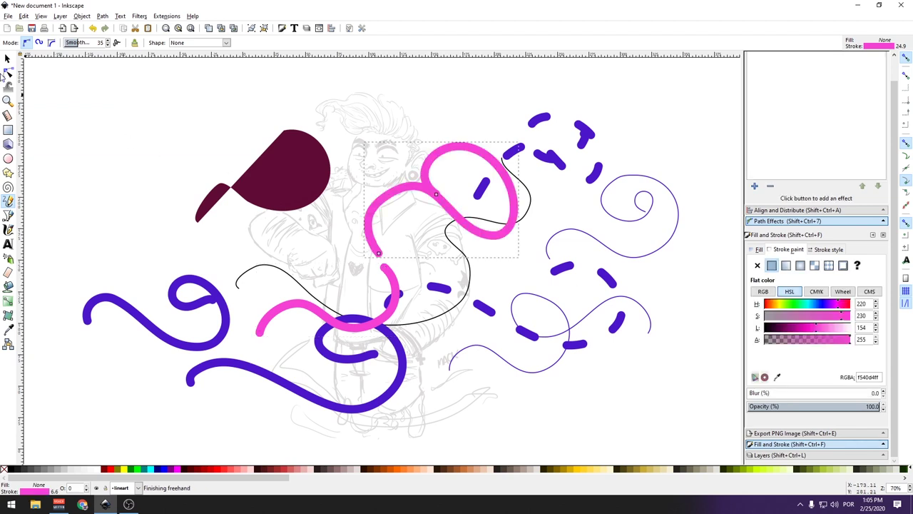
click(7, 74)
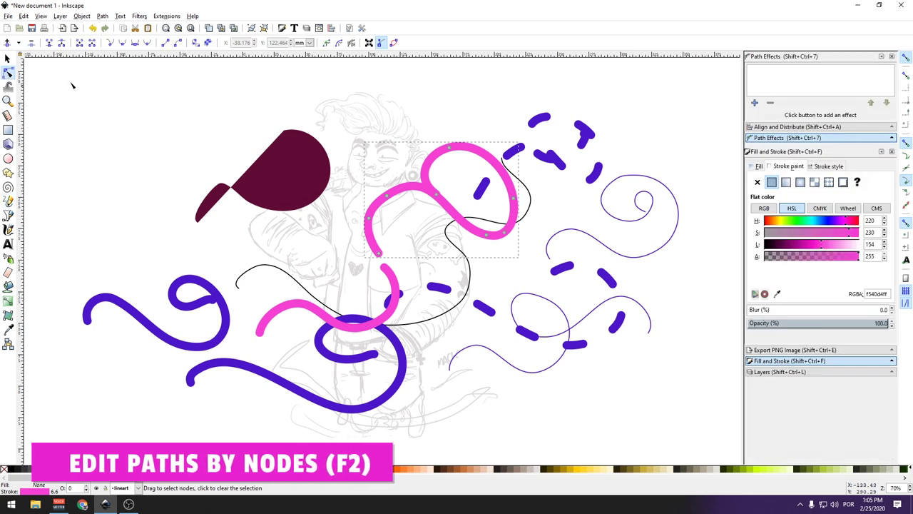
Rubber-band select every drawn stroke and shape on the canvas and delete them all.
drag(36, 68, 712, 439)
key(Escape)
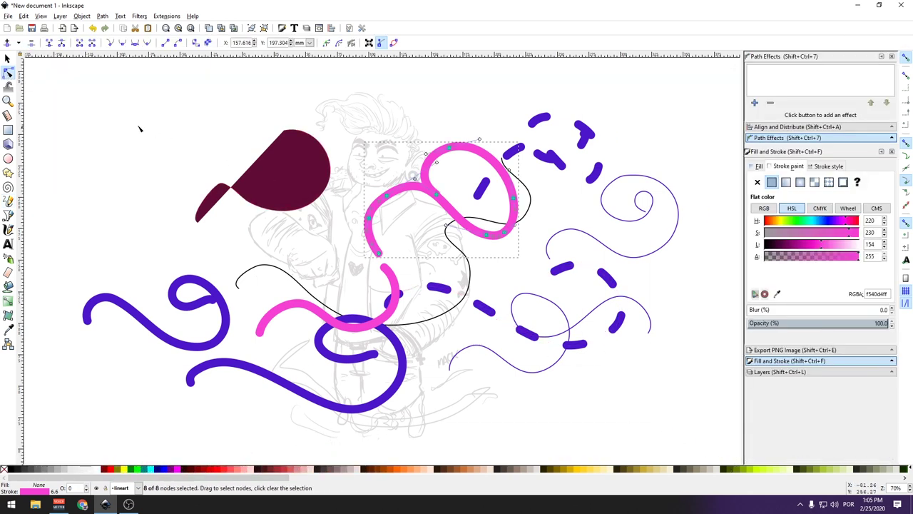
drag(28, 68, 677, 428)
click(222, 241)
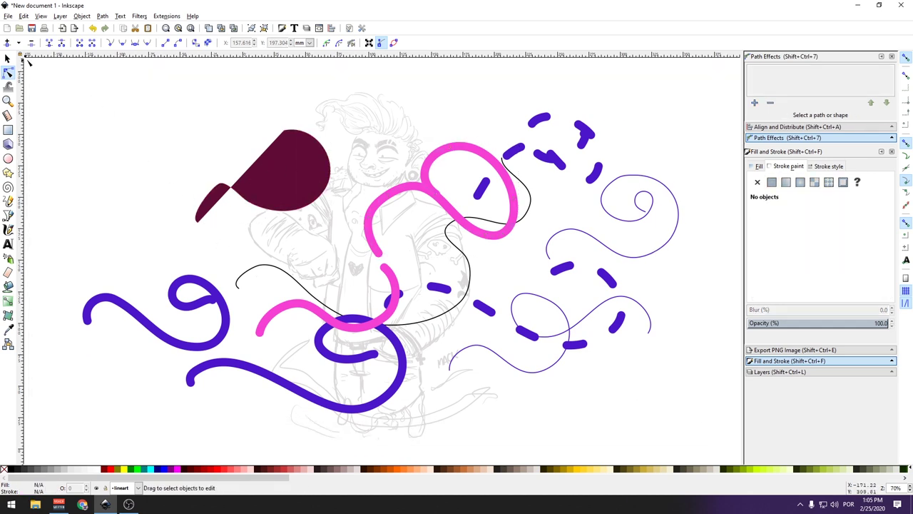
drag(33, 63, 724, 460)
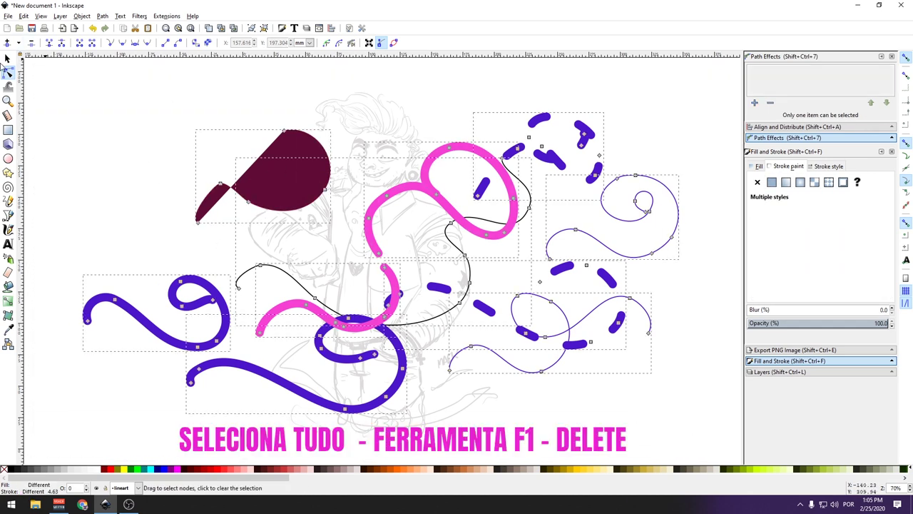
click(6, 59)
key(Delete)
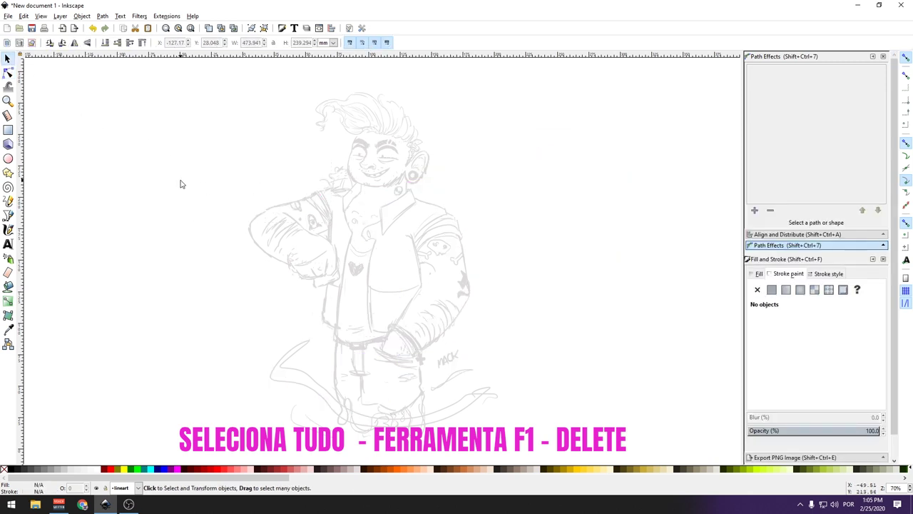
click(8, 201)
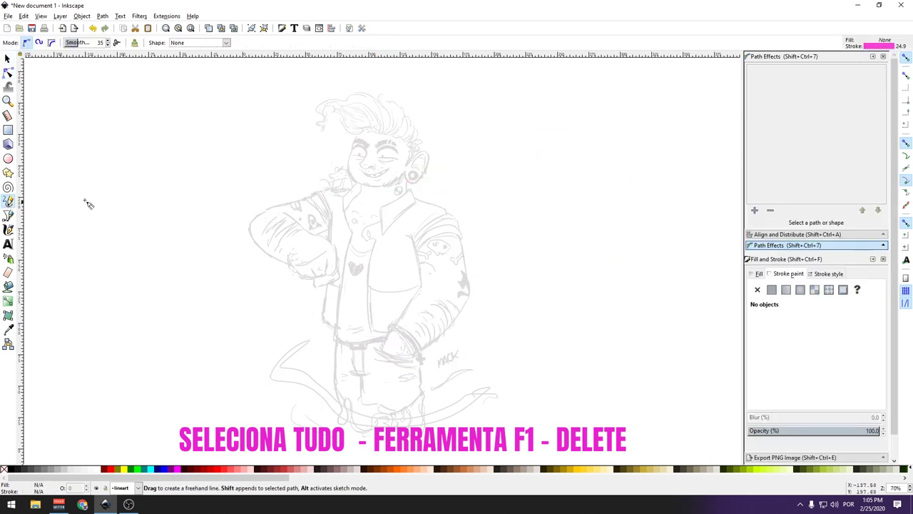
click(237, 220)
click(450, 236)
drag(231, 259, 485, 274)
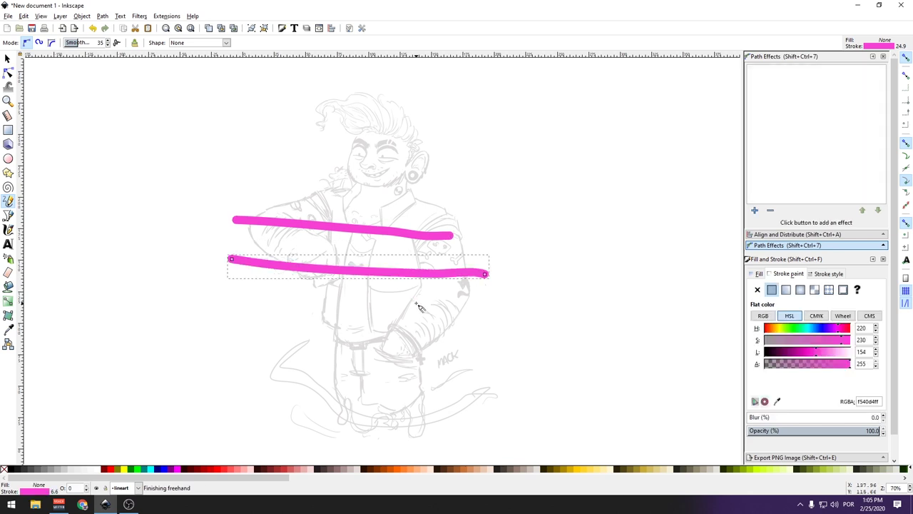
click(818, 273)
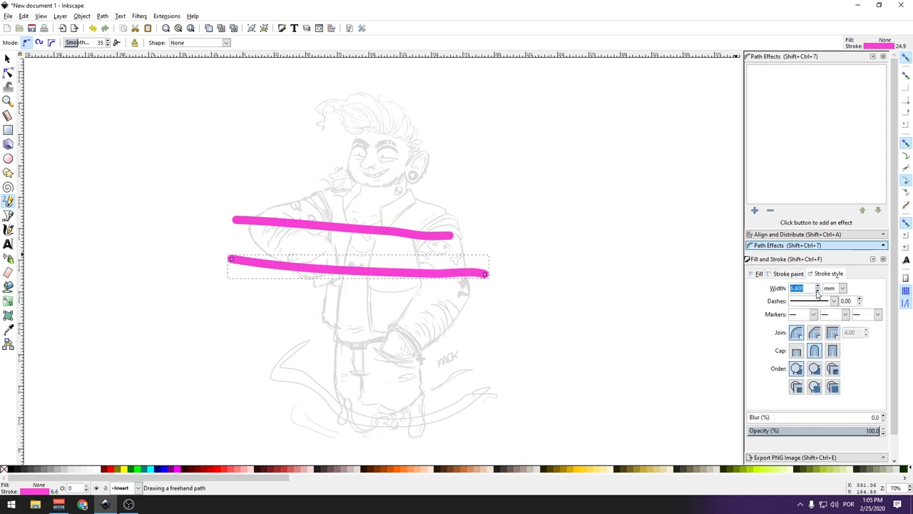
scroll(818, 291, down, 3)
drag(251, 325, 563, 314)
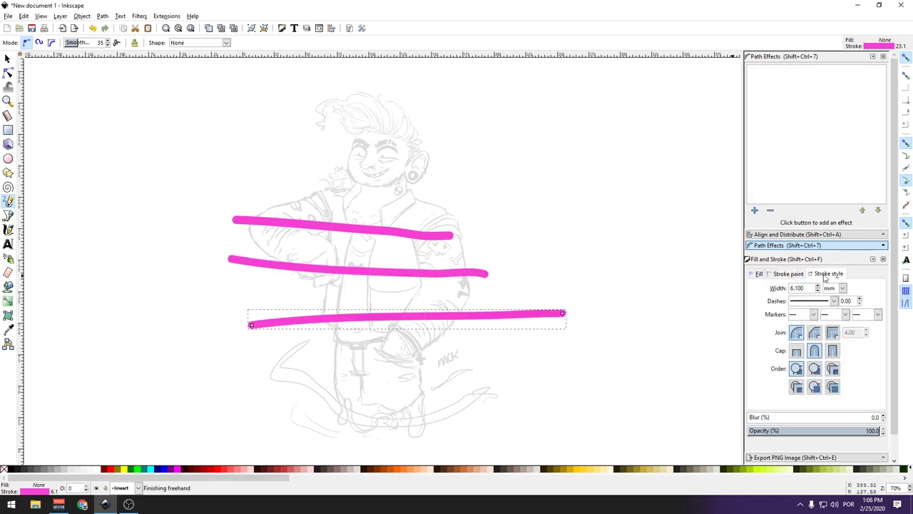
scroll(819, 293, down, 3)
scroll(819, 293, down, 3)
scroll(819, 293, down, 3)
scroll(819, 293, down, 2)
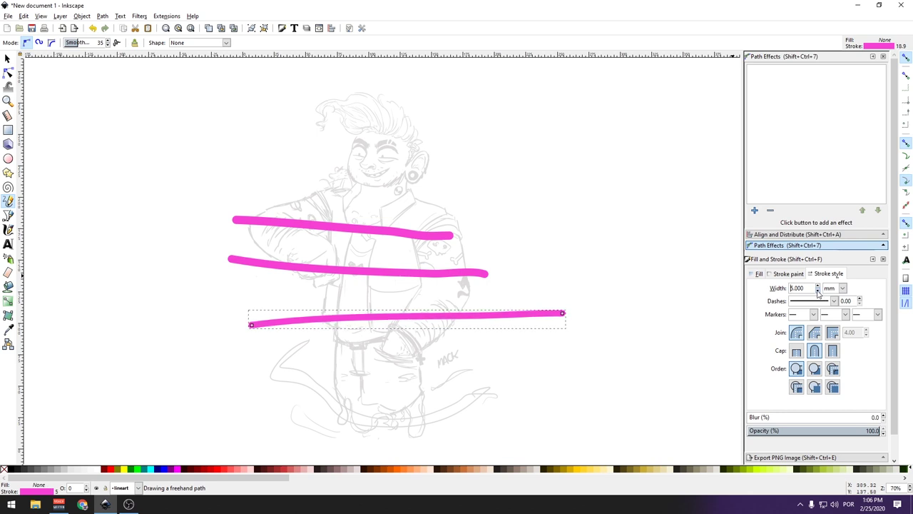
scroll(818, 292, down, 20)
scroll(818, 293, down, 16)
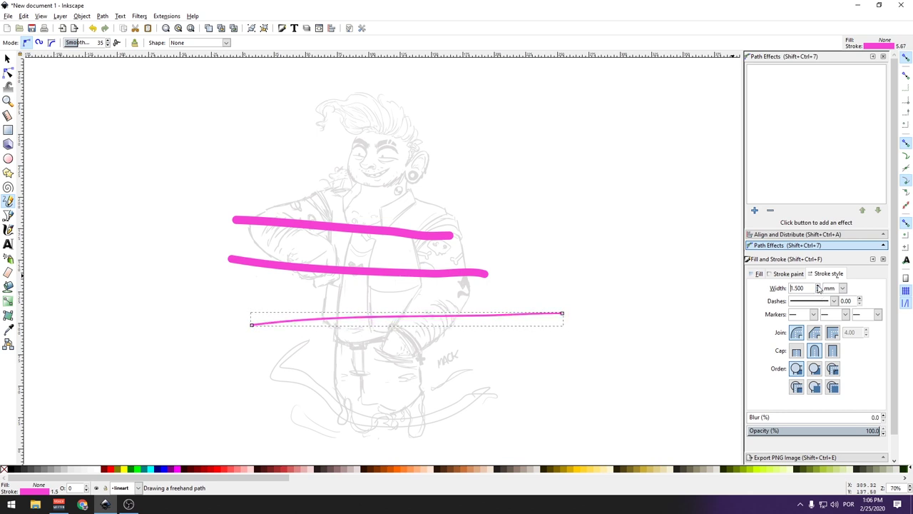
scroll(819, 288, up, 3)
drag(336, 367, 556, 302)
key(ctrl+z)
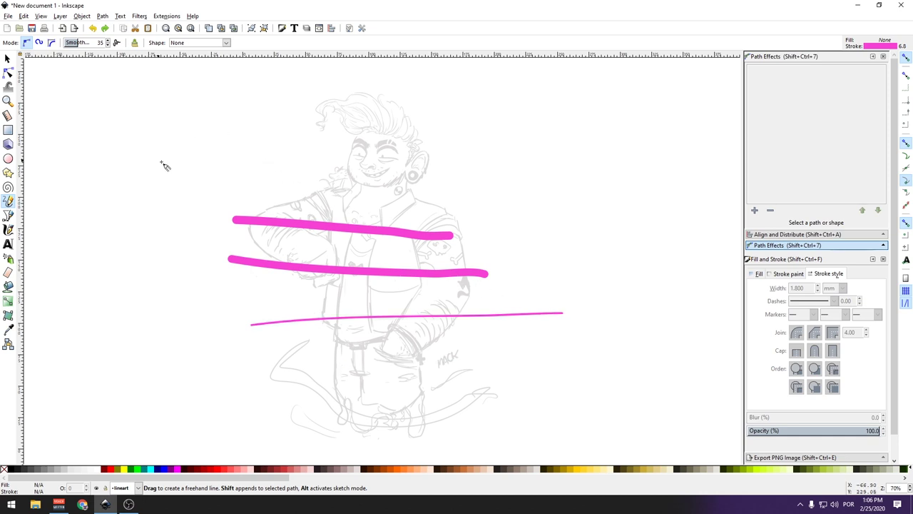
click(8, 72)
drag(148, 189, 424, 291)
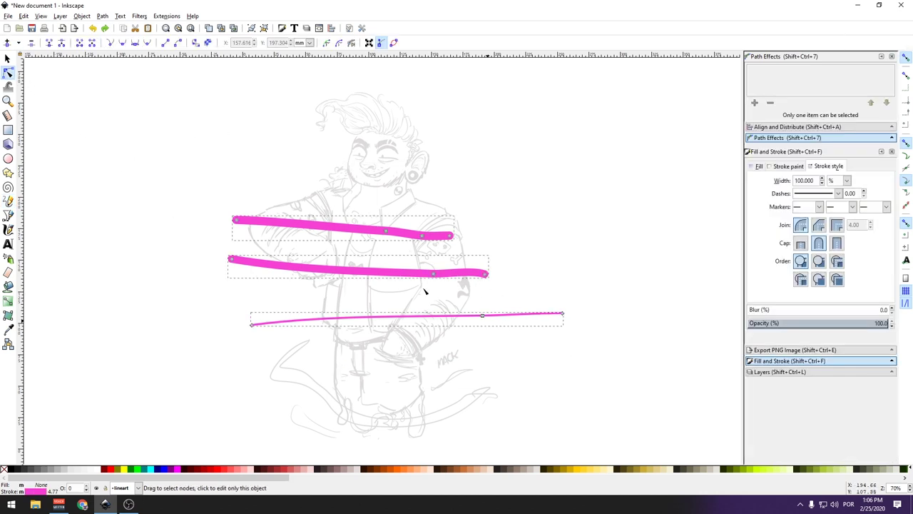
key(Delete)
click(9, 202)
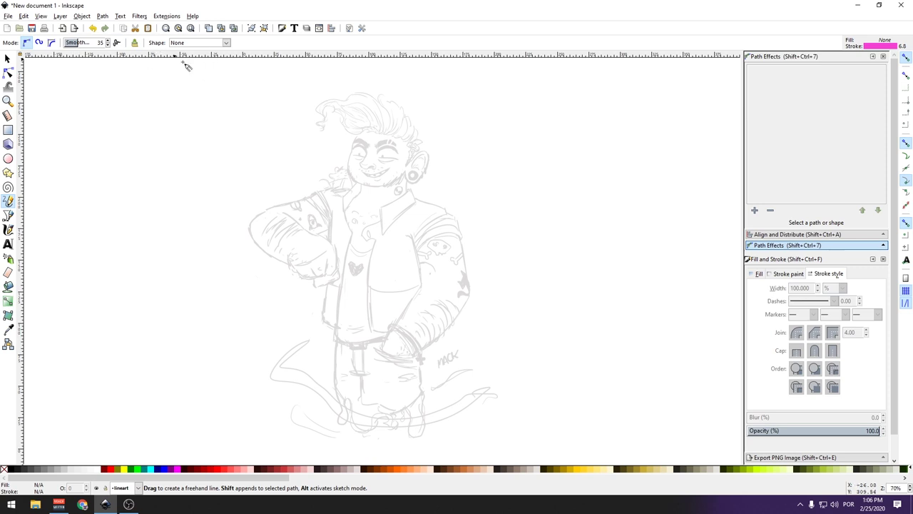
Draw a straight pink test line at upper left, undoing two earlier attempts.
click(219, 152)
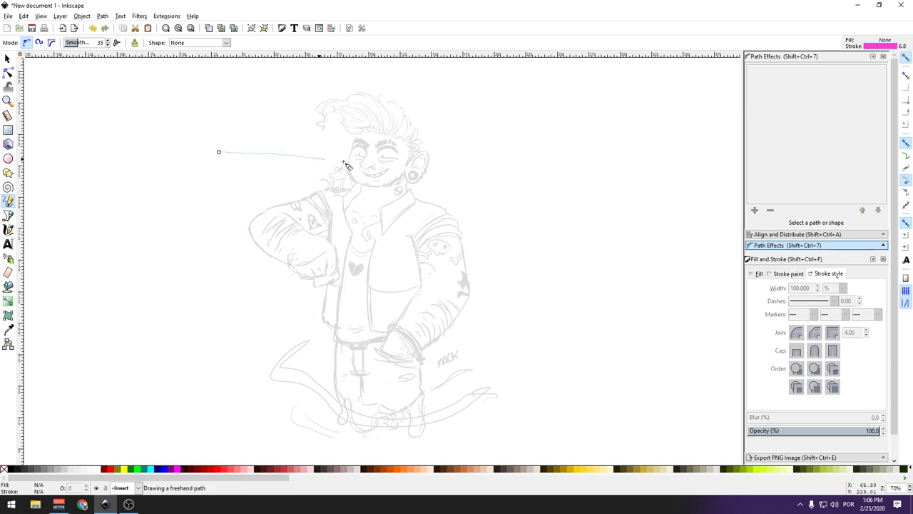
click(393, 165)
key(ctrl+z)
click(142, 143)
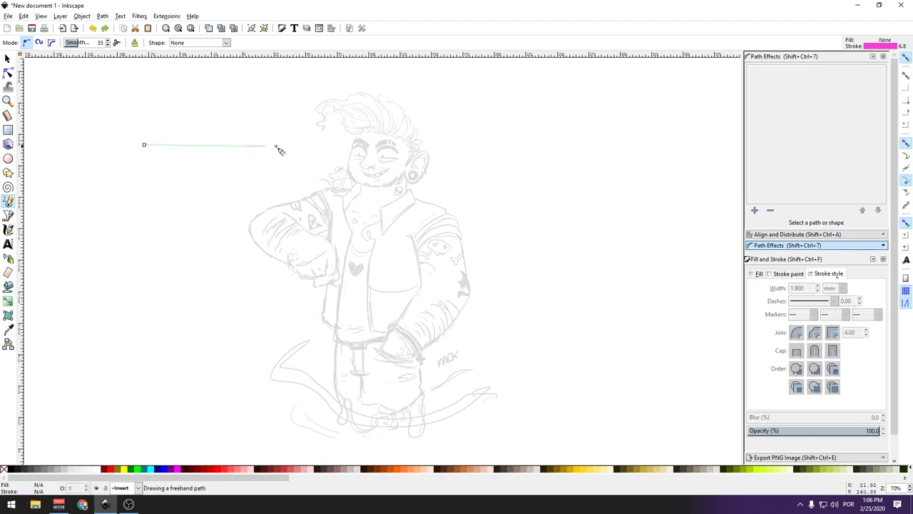
click(283, 145)
key(ctrl+z)
click(144, 141)
click(281, 140)
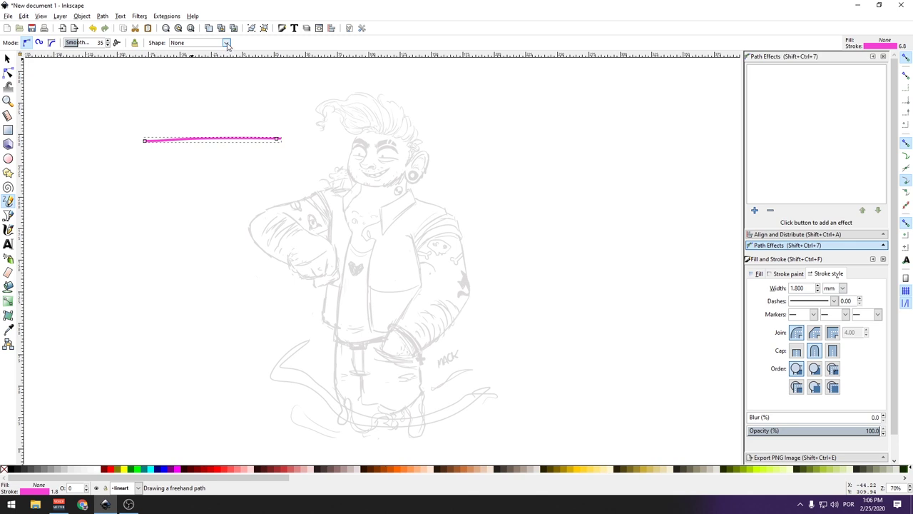
Set the pencil shape to Triangle in and draw a stroke that tapers in at the start.
click(227, 43)
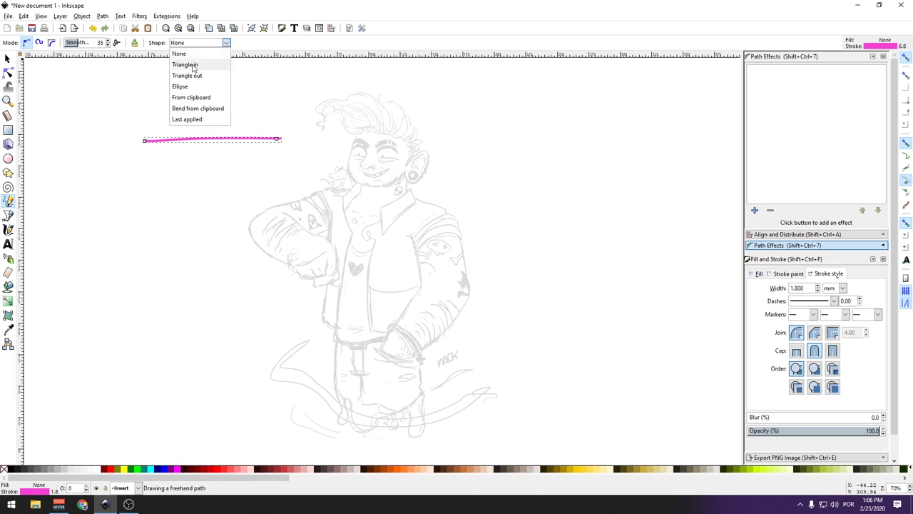
click(185, 64)
click(139, 158)
click(295, 161)
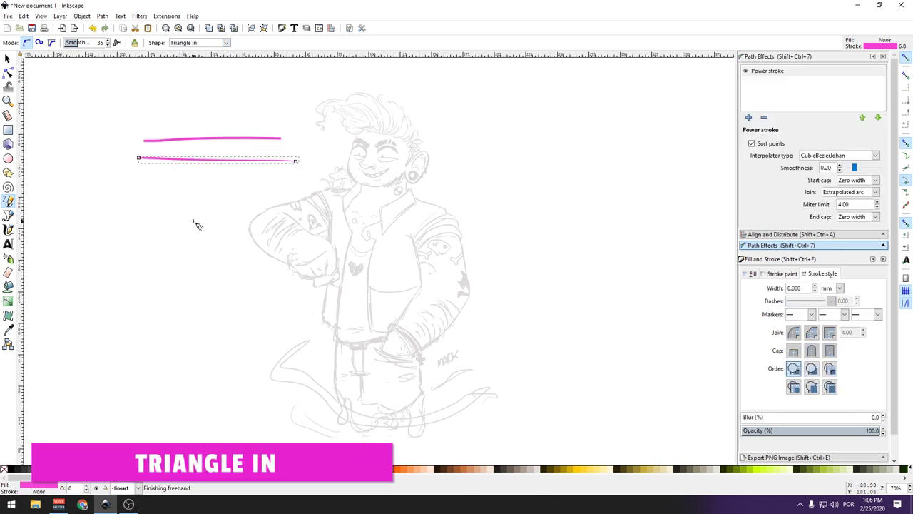
ctrl+scroll(185, 196, up, 3)
scroll(233, 163, up, 1)
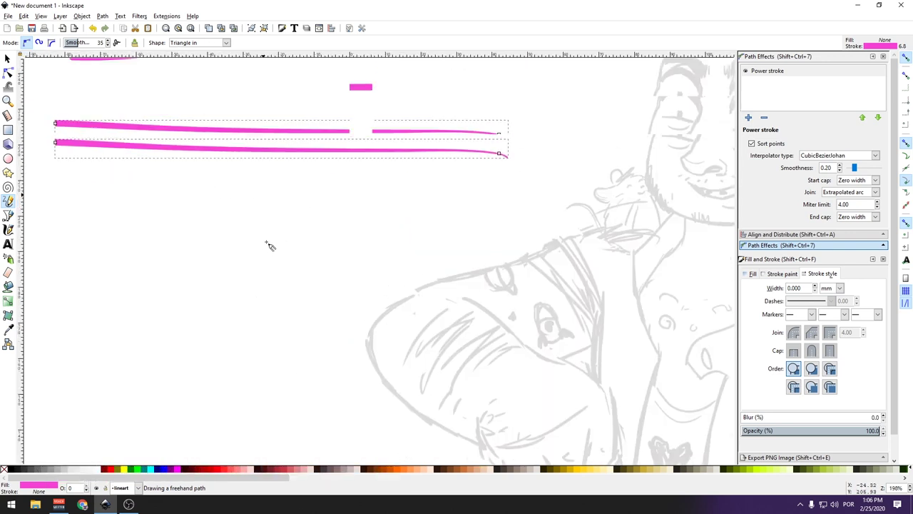
scroll(403, 316, up, 2)
scroll(419, 312, left, 3)
key(ctrl+z)
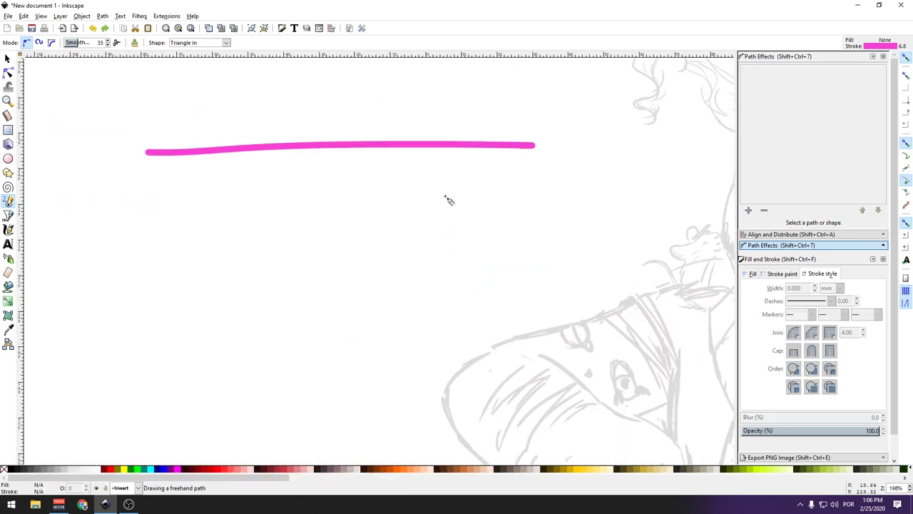
drag(151, 199, 474, 197)
Set the pencil shape to Triangle out and draw a stroke tapering to a point.
click(226, 43)
click(187, 76)
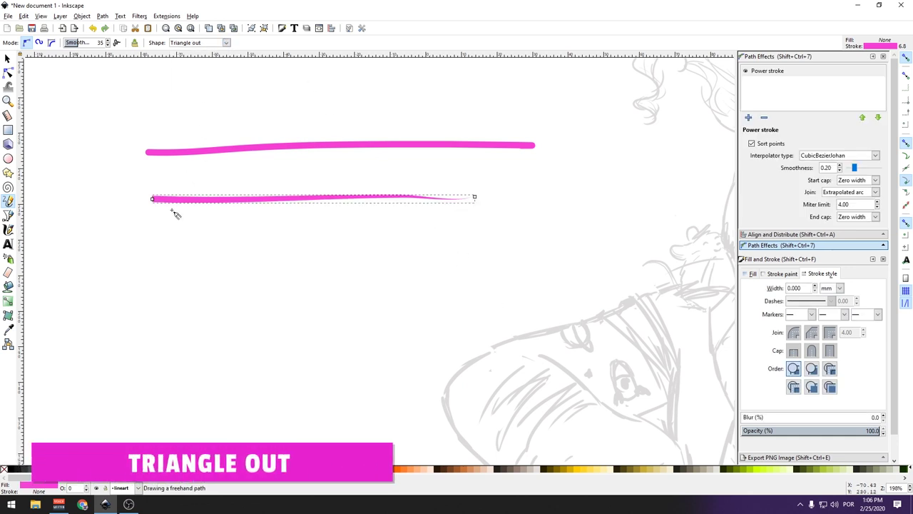
drag(151, 227, 468, 229)
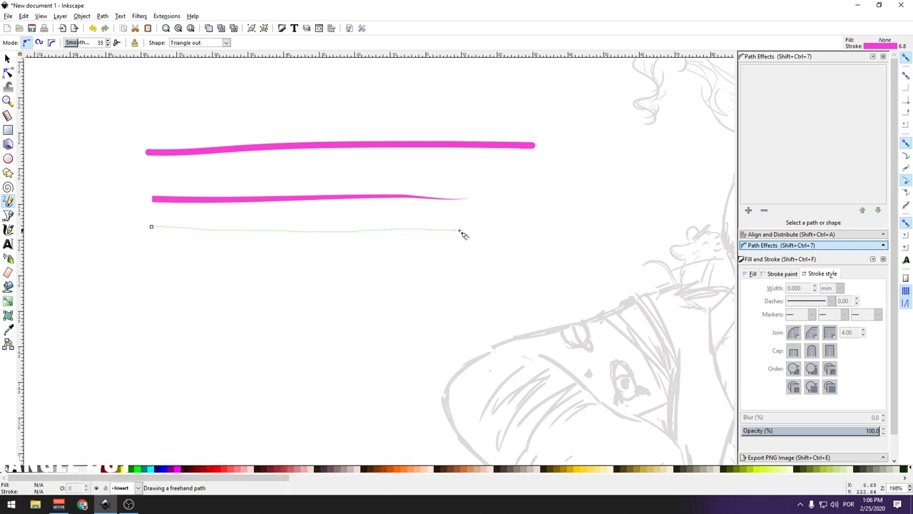
Set the pencil shape to Ellipse and draw a straight and several curved ellipse-tapered strokes.
click(226, 43)
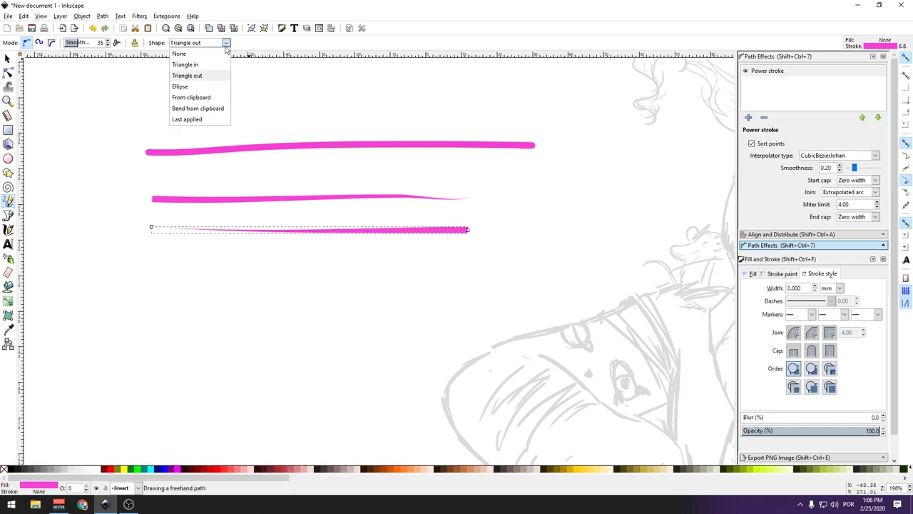
click(182, 87)
mouse_move(126, 287)
mouse_down()
mouse_move(231, 344)
mouse_move(409, 274)
mouse_up()
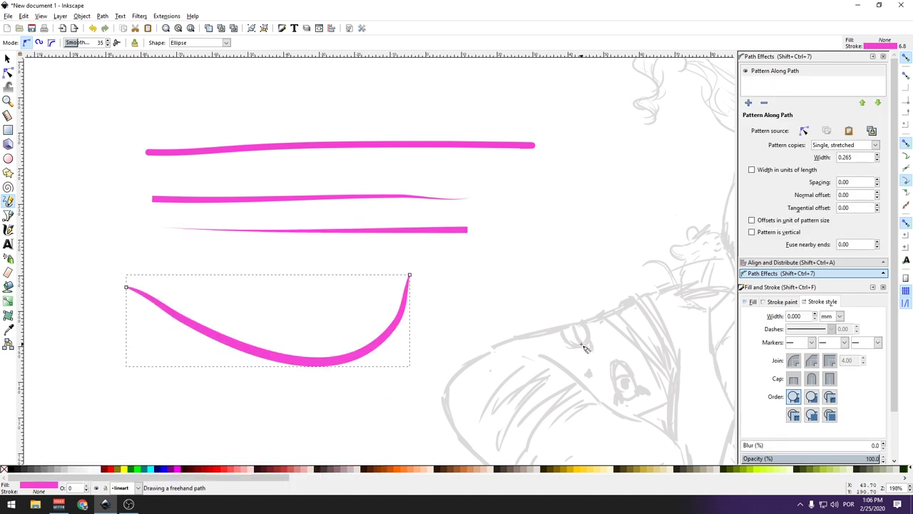
drag(551, 174, 454, 317)
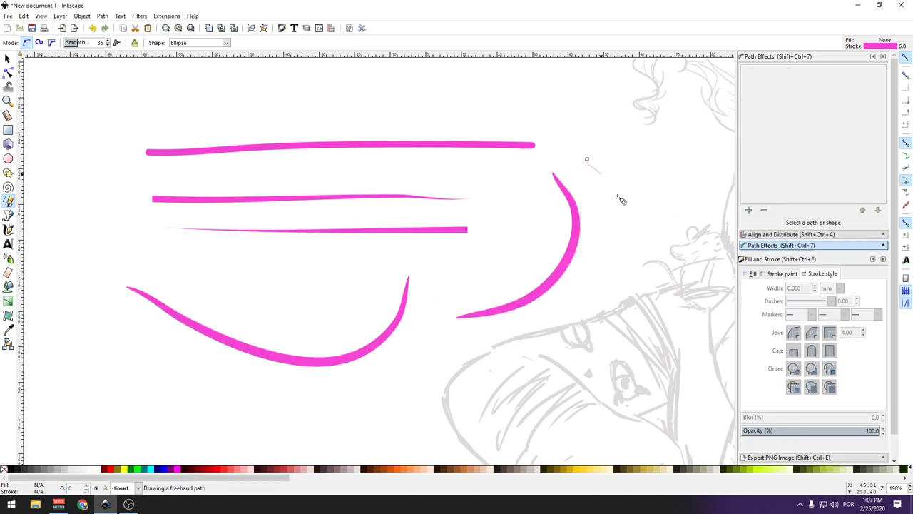
drag(588, 158, 554, 344)
key(ctrl+z)
key(ctrl+z)
key(ctrl+shift+z)
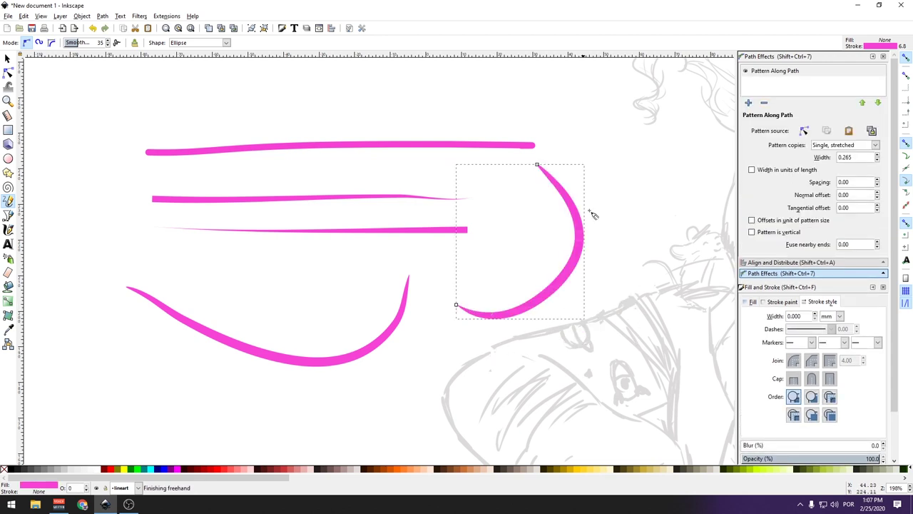
mouse_move(600, 173)
mouse_down()
mouse_move(627, 268)
mouse_move(556, 335)
mouse_up()
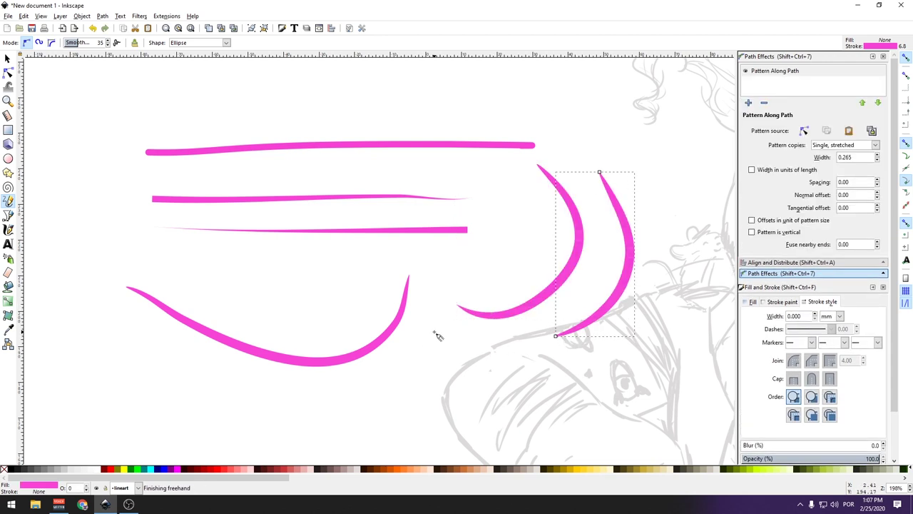
Return the pencil shape to None, undoing an accidental diagonal stroke and a plain test stroke.
click(226, 43)
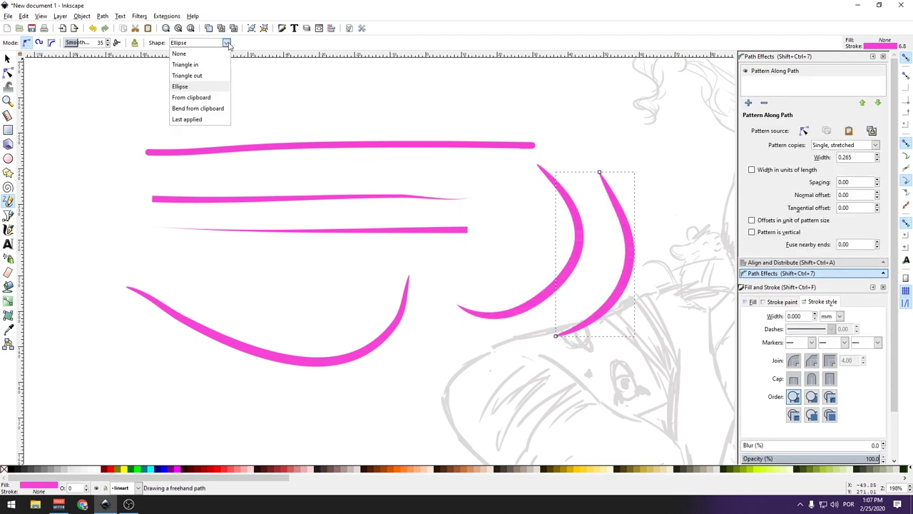
click(98, 76)
click(619, 374)
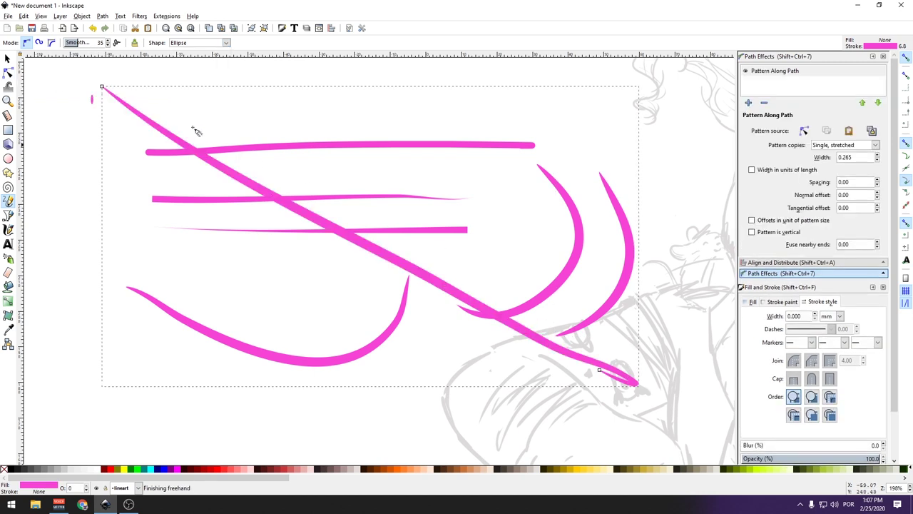
key(ctrl+z)
click(8, 72)
drag(35, 64, 674, 425)
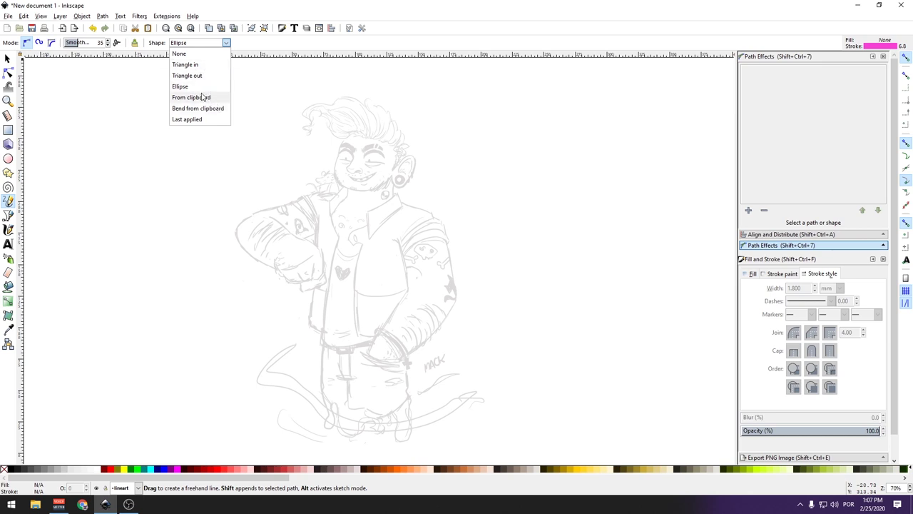
click(189, 55)
drag(244, 185, 341, 165)
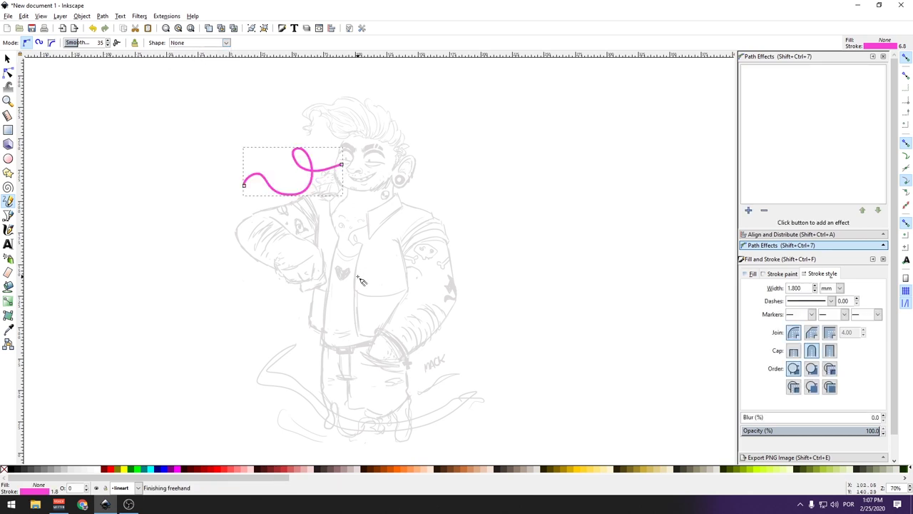
key(ctrl+z)
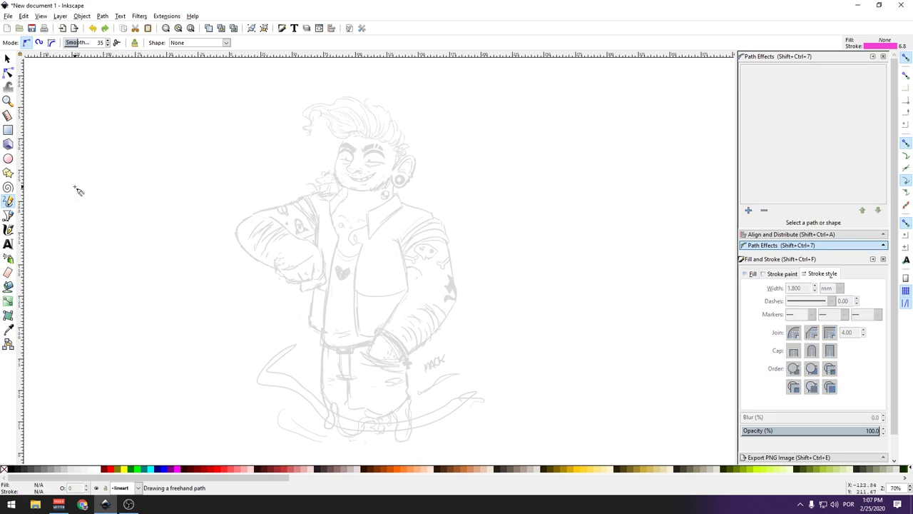
Draw a long thin ellipse to the left of the character's face.
click(8, 159)
ctrl+scroll(189, 143, up, 1)
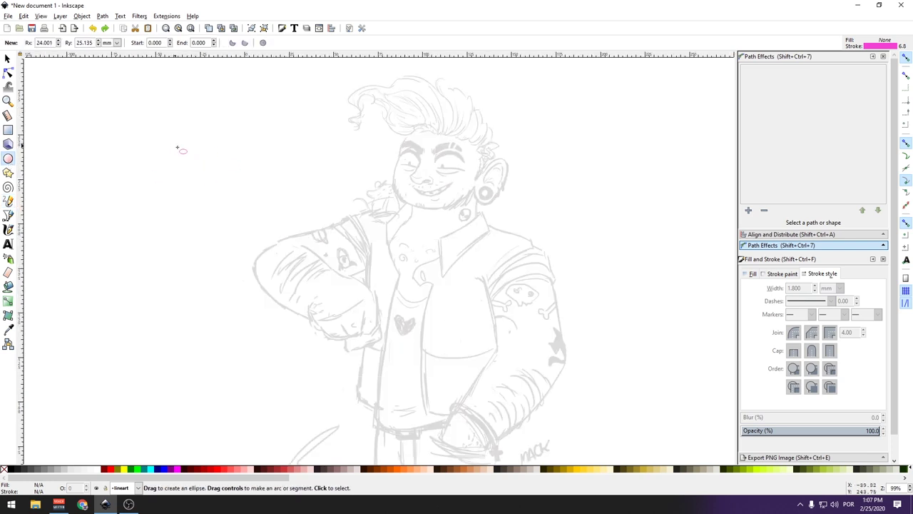
drag(177, 148, 318, 154)
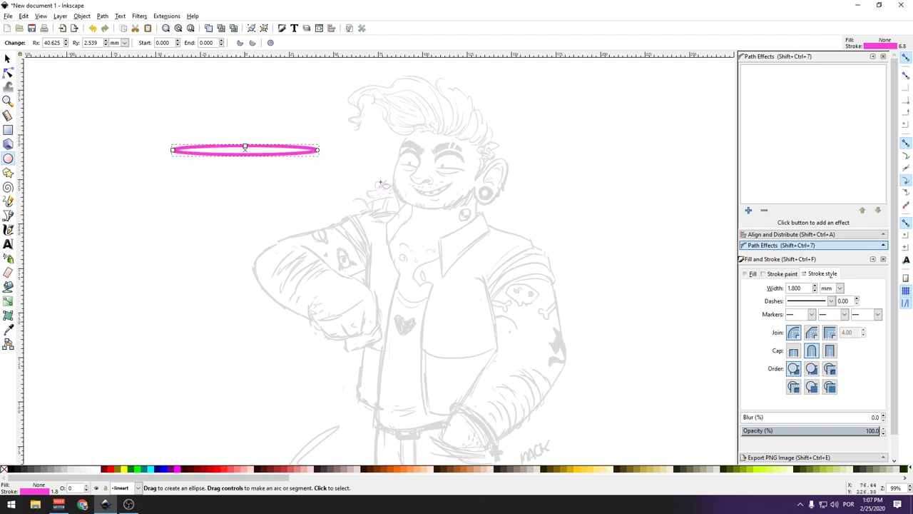
Remove the ellipse's outline, give it a near-black 1c0117fa flat fill, and make it narrower.
click(789, 275)
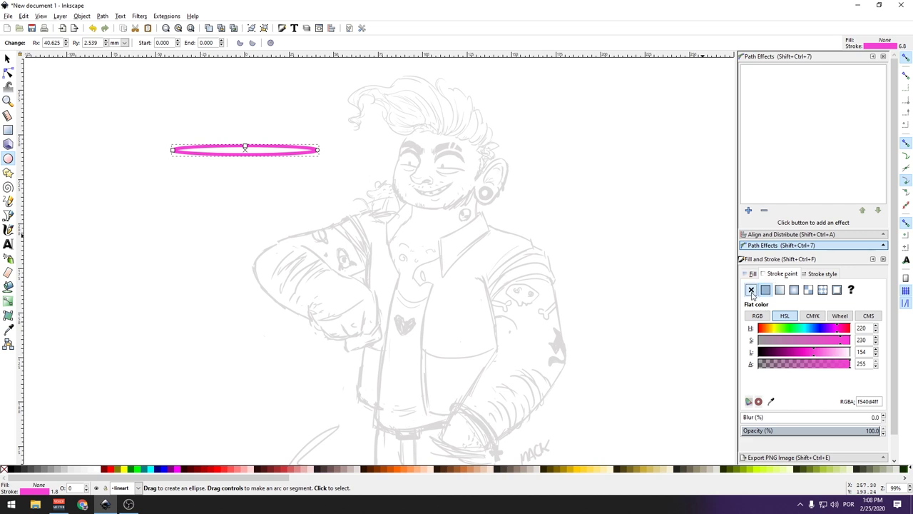
click(751, 291)
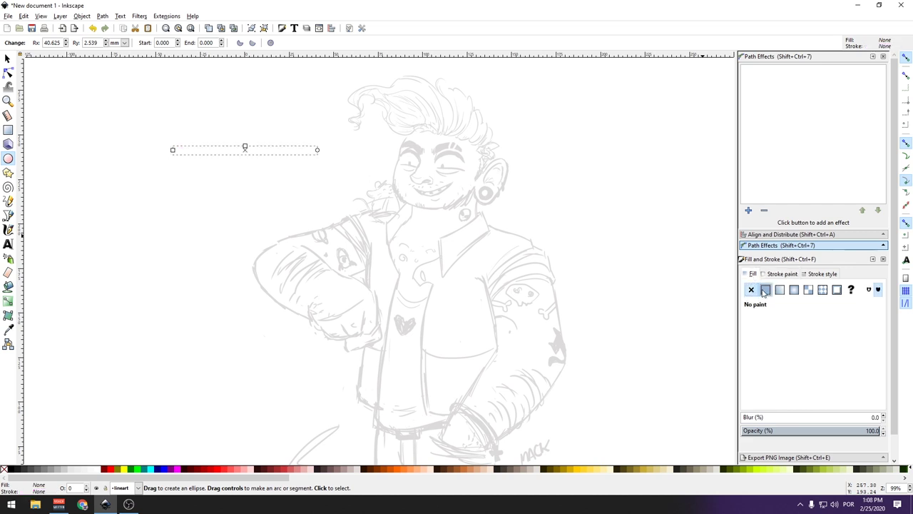
click(765, 290)
click(8, 58)
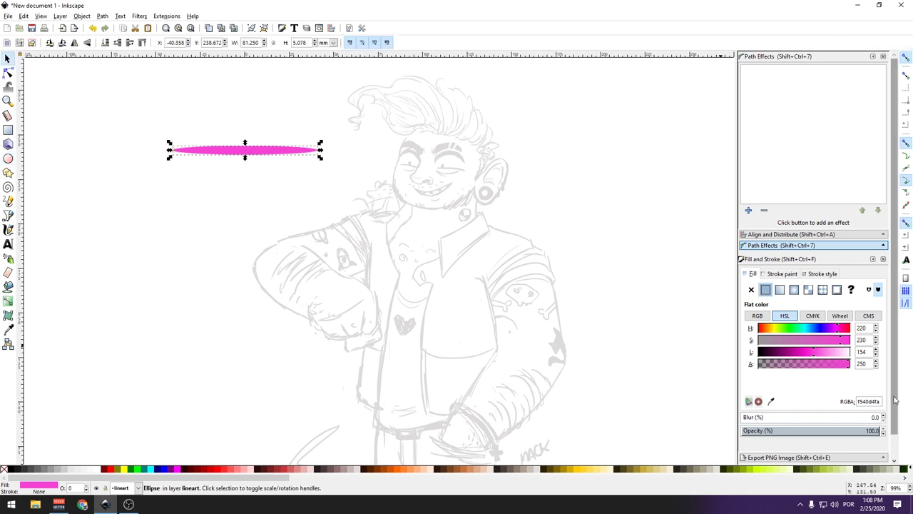
double_click(868, 401)
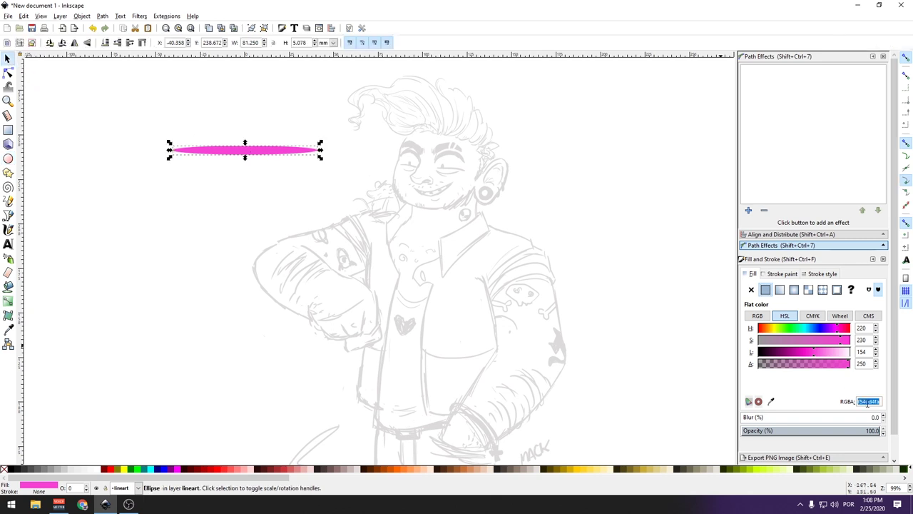
key(ctrl+v)
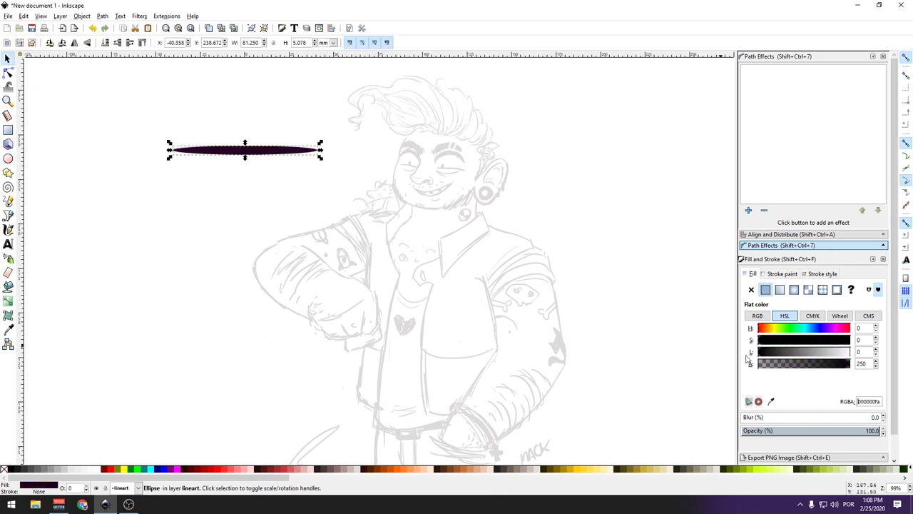
mouse_move(320, 150)
mouse_down()
mouse_move(288, 157)
mouse_move(303, 155)
mouse_up()
Make both end nodes of the ellipse sharp corners to form pointed tips.
click(9, 73)
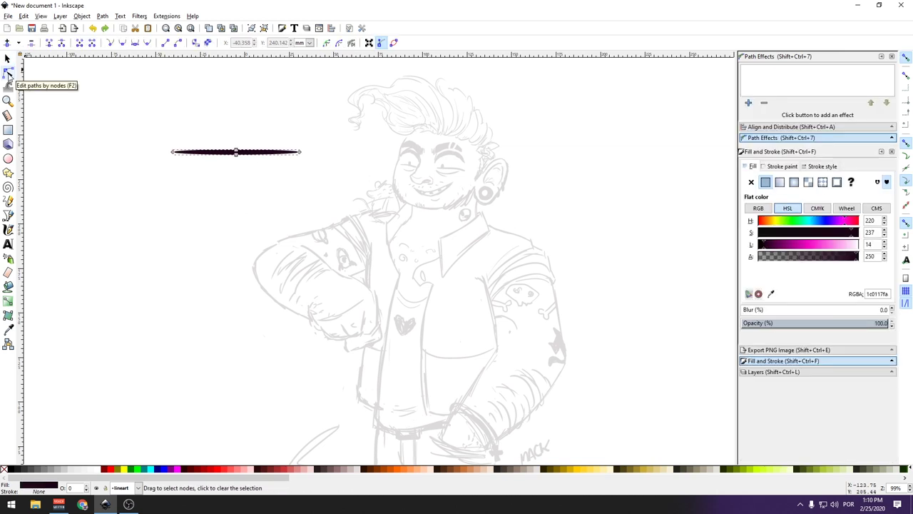
drag(155, 126, 184, 175)
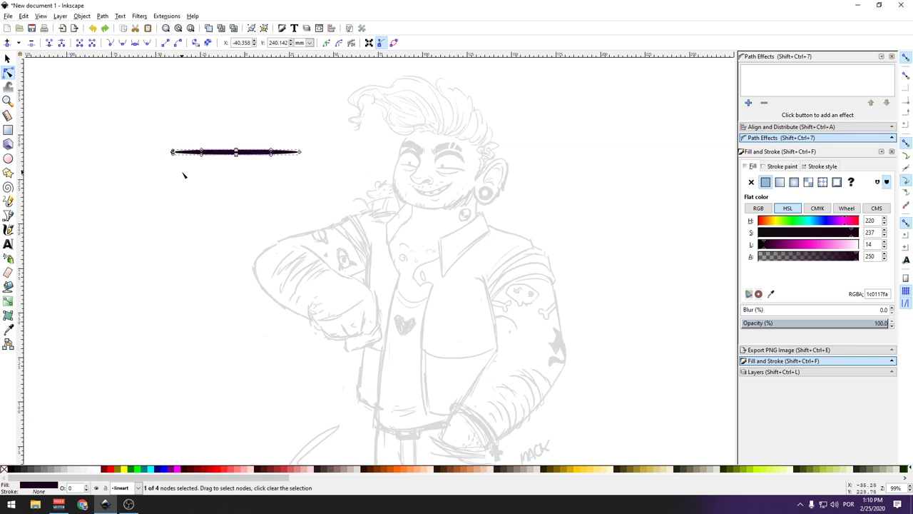
click(110, 42)
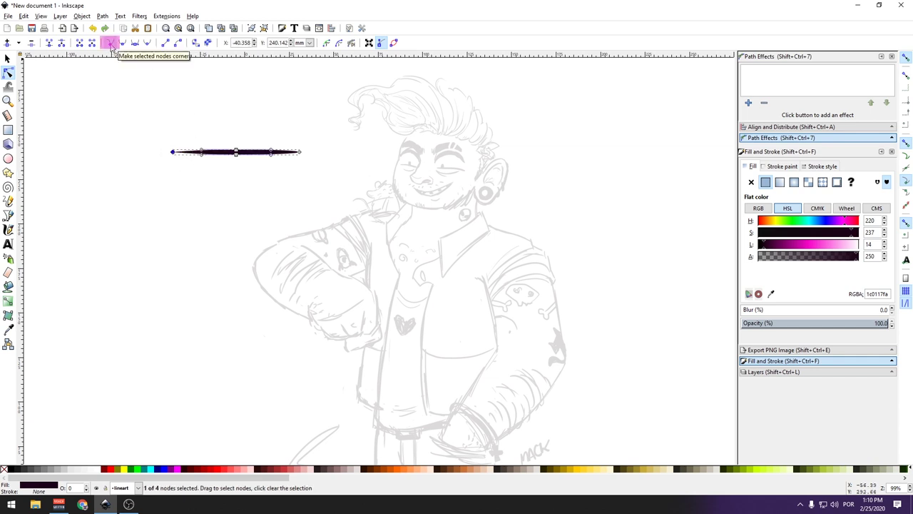
click(299, 151)
drag(288, 132, 337, 200)
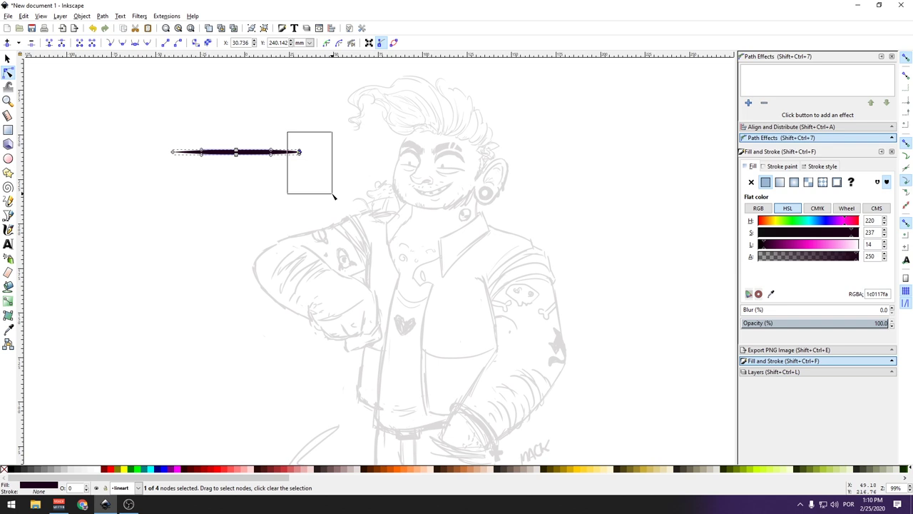
click(110, 42)
click(320, 119)
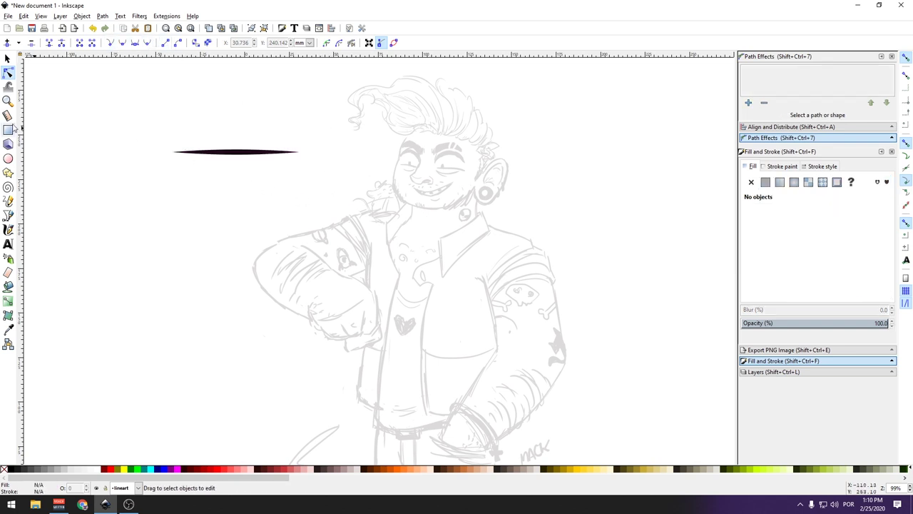
Squeeze the pointed shape slightly narrower, to about 52.118 × 2.940 mm.
key(s)
click(236, 152)
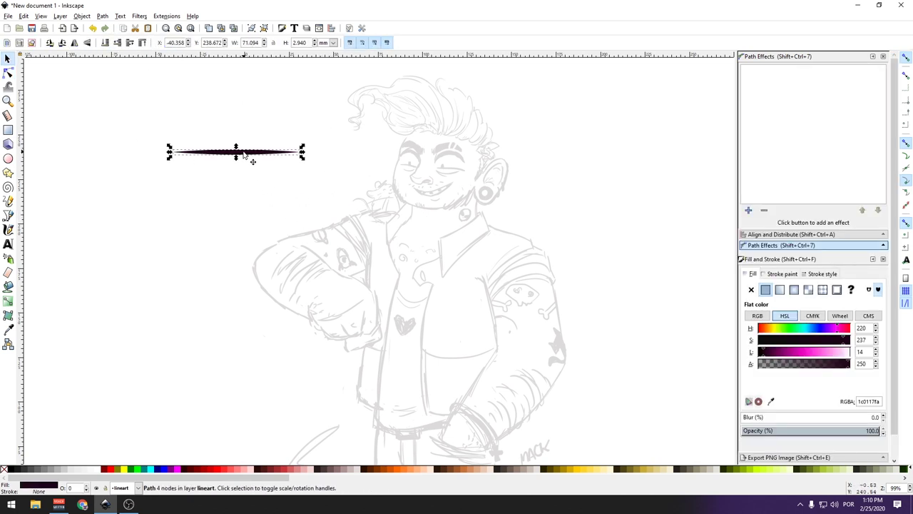
mouse_move(251, 162)
mouse_down()
mouse_move(301, 156)
mouse_move(286, 156)
mouse_up()
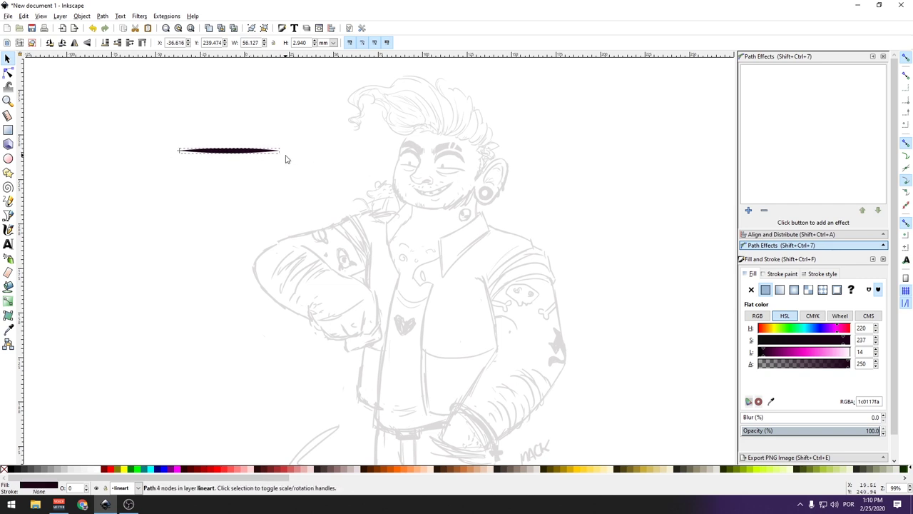
click(353, 143)
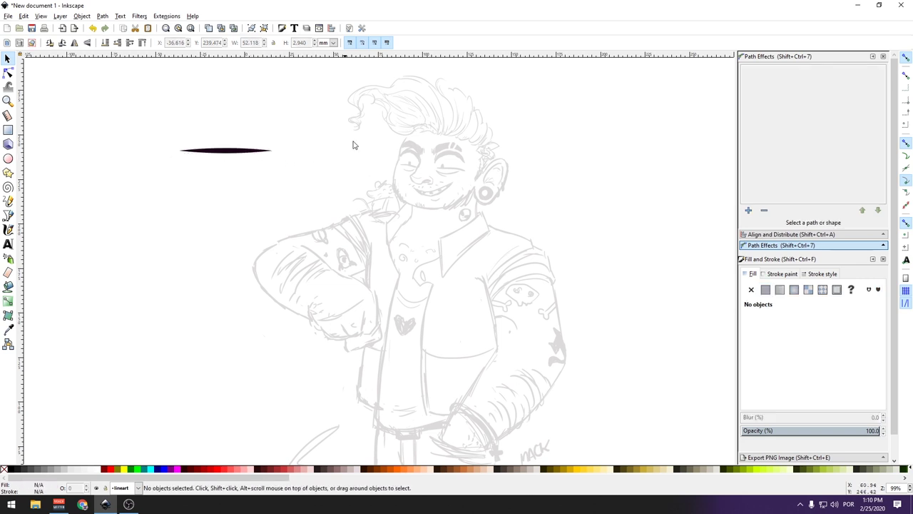
click(231, 156)
click(330, 148)
Copy the tapered shape and set the Pencil's Shape option to Bend from clipboard.
click(224, 153)
key(ctrl+c)
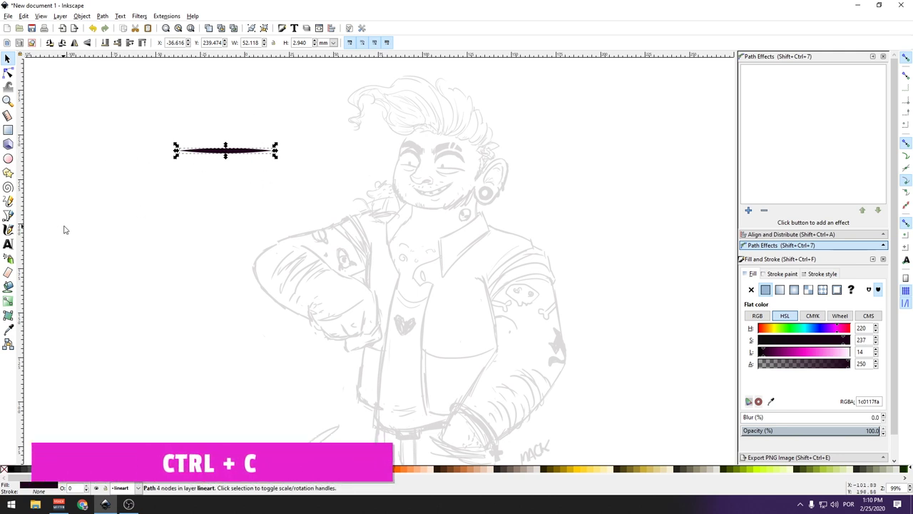
click(8, 202)
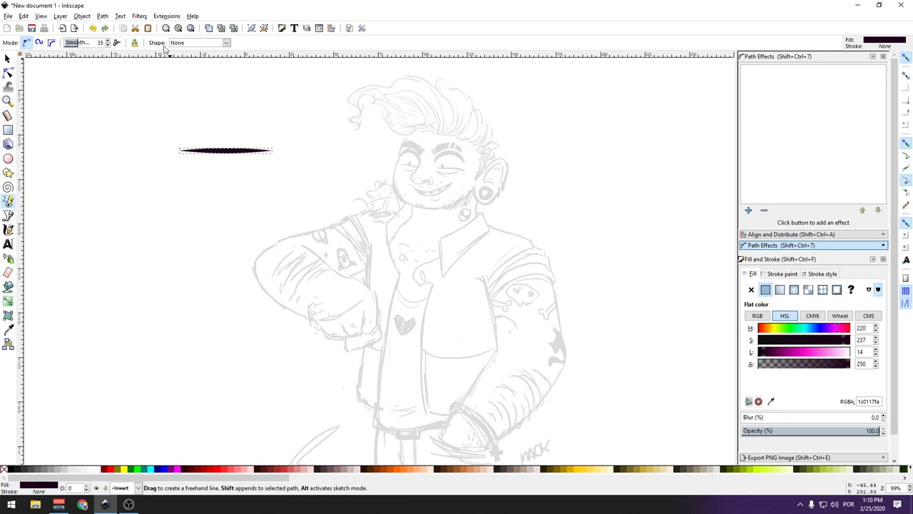
click(227, 43)
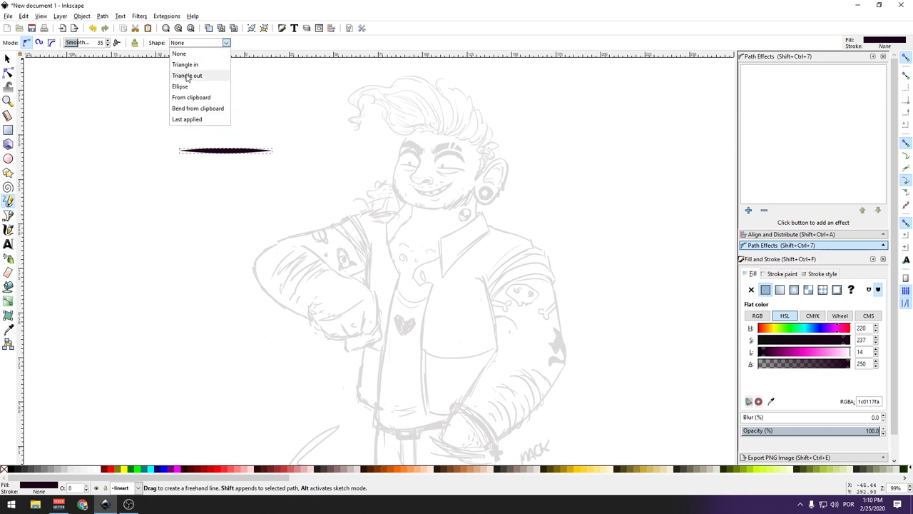
click(201, 108)
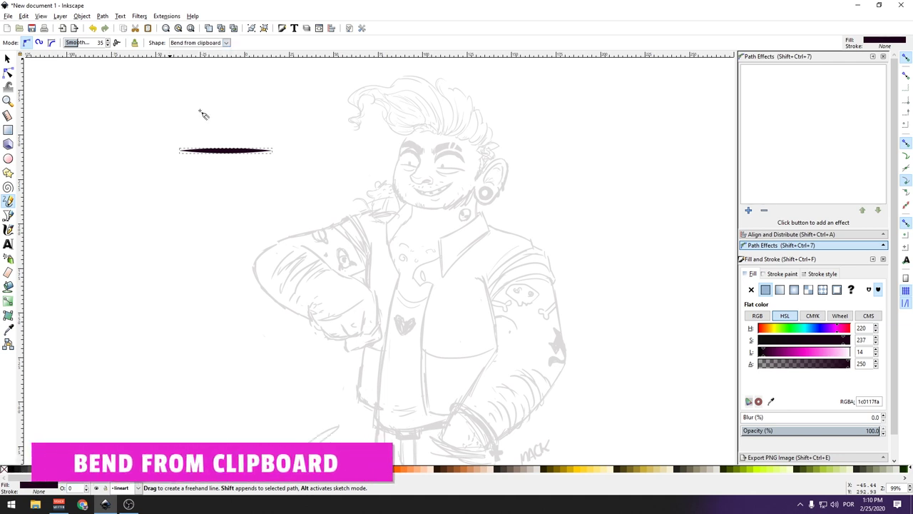
Draw bent-brush test strokes and move the brush shape to the top left.
key(Escape)
drag(221, 241, 304, 199)
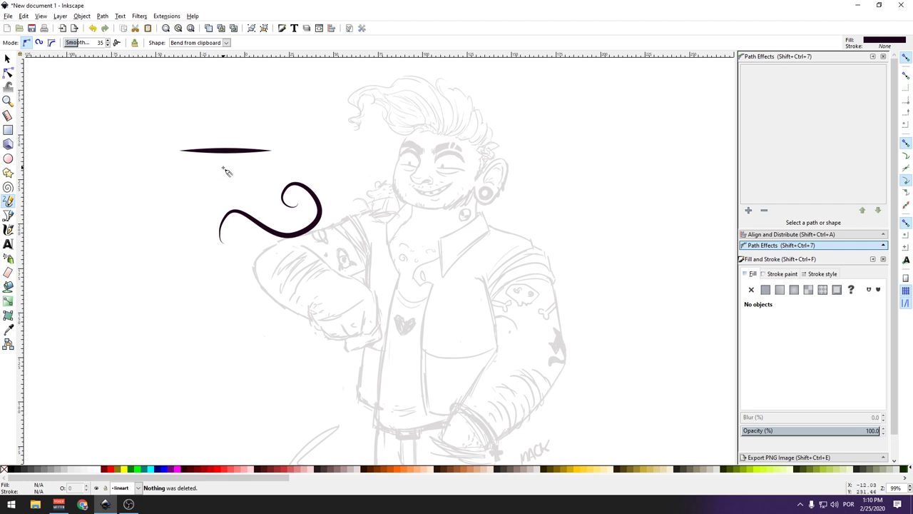
click(7, 58)
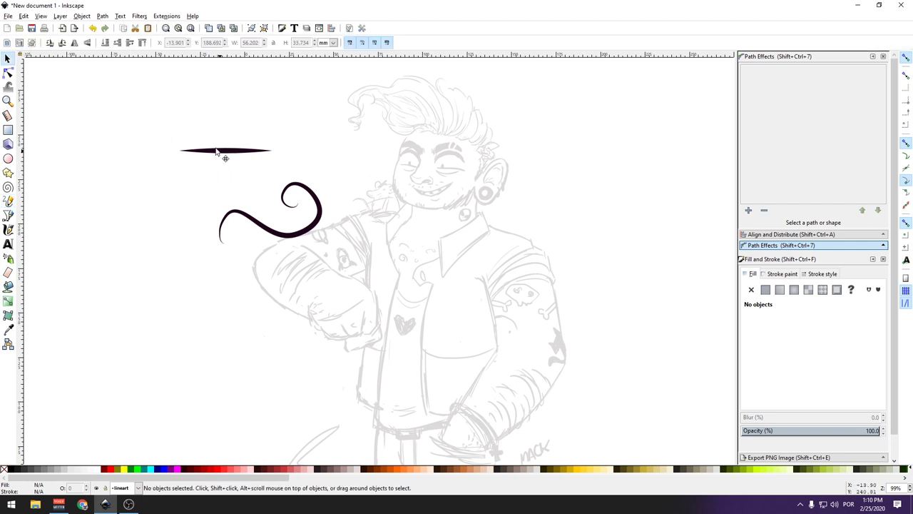
drag(216, 151, 124, 105)
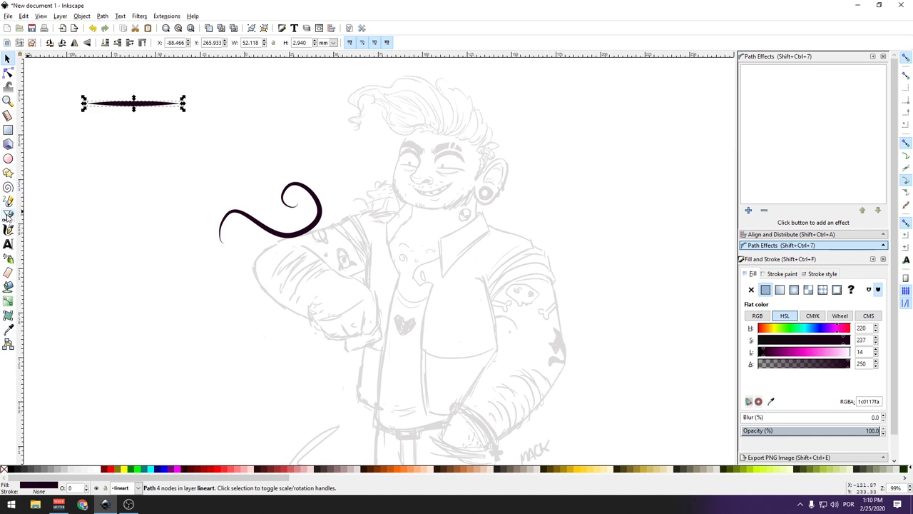
click(8, 201)
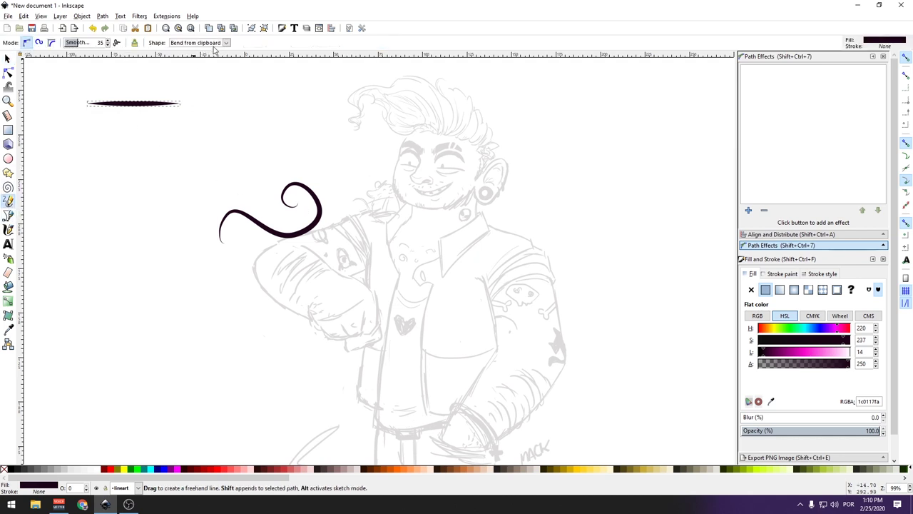
mouse_move(204, 169)
mouse_down()
mouse_move(217, 145)
mouse_move(285, 136)
mouse_up()
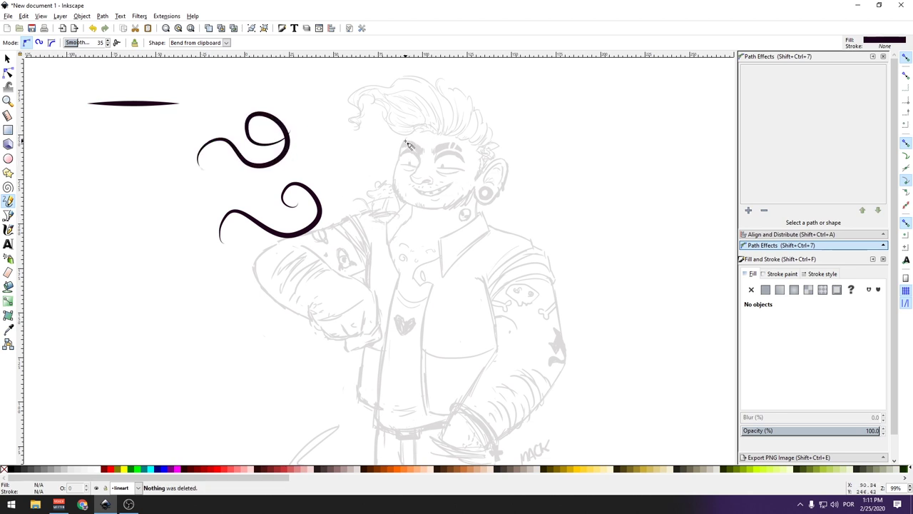
mouse_move(407, 135)
mouse_down()
mouse_move(398, 167)
mouse_move(449, 206)
mouse_up()
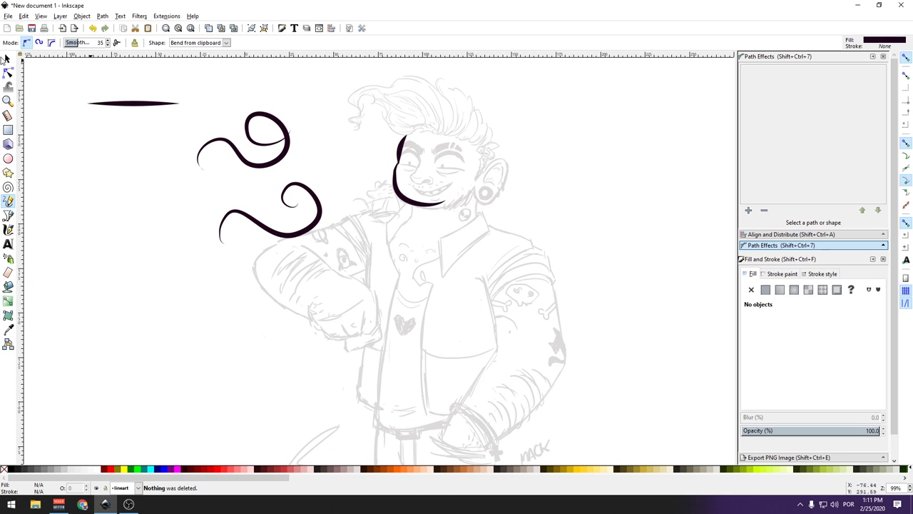
Delete the three bent test strokes from the canvas.
click(6, 58)
click(270, 123)
key(Delete)
click(300, 198)
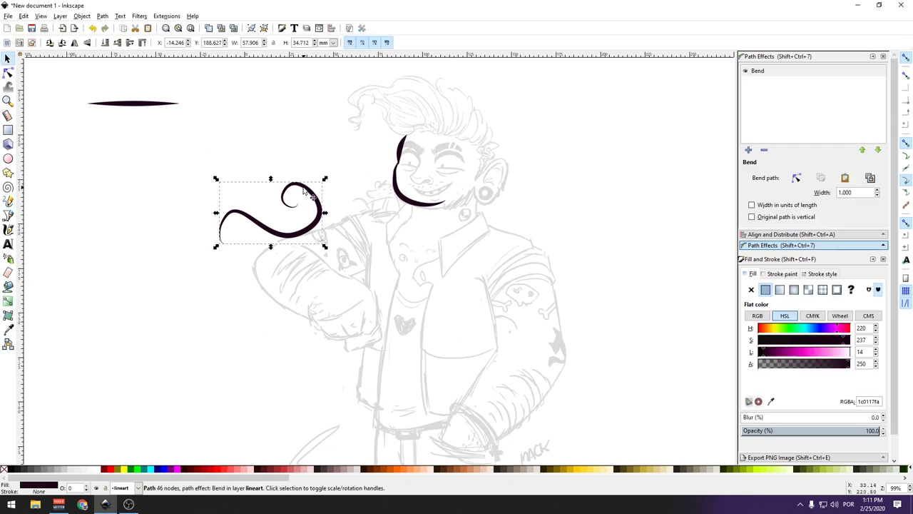
key(Delete)
click(135, 106)
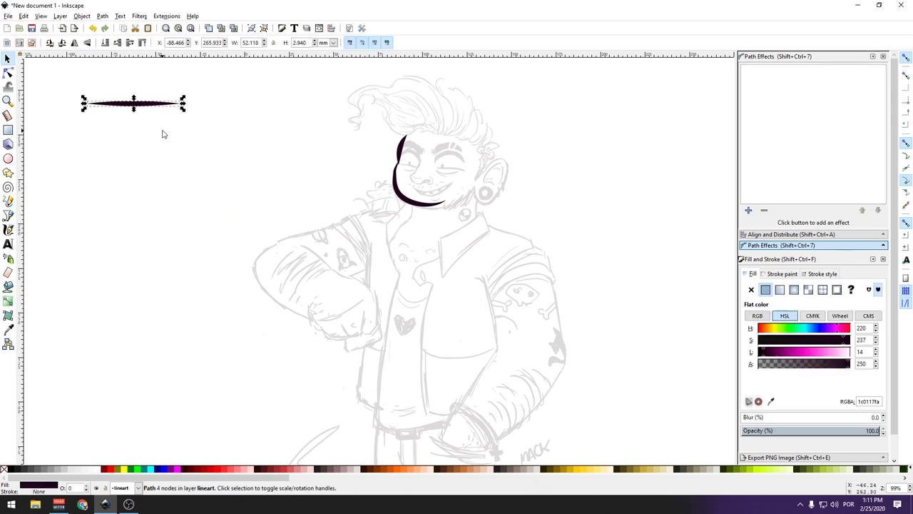
click(408, 183)
key(Delete)
Change the brush shape's fill to pure black 000000fa, then try and undo a test stroke.
click(135, 105)
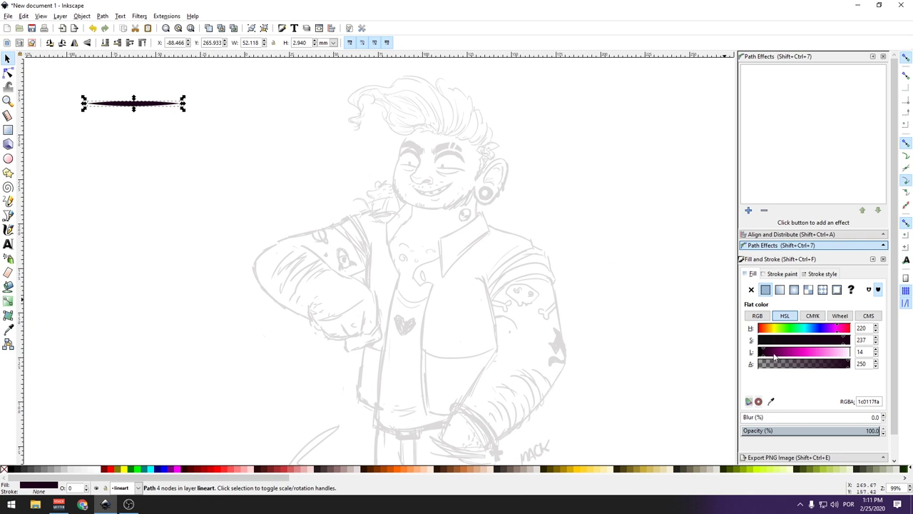
drag(774, 356, 735, 352)
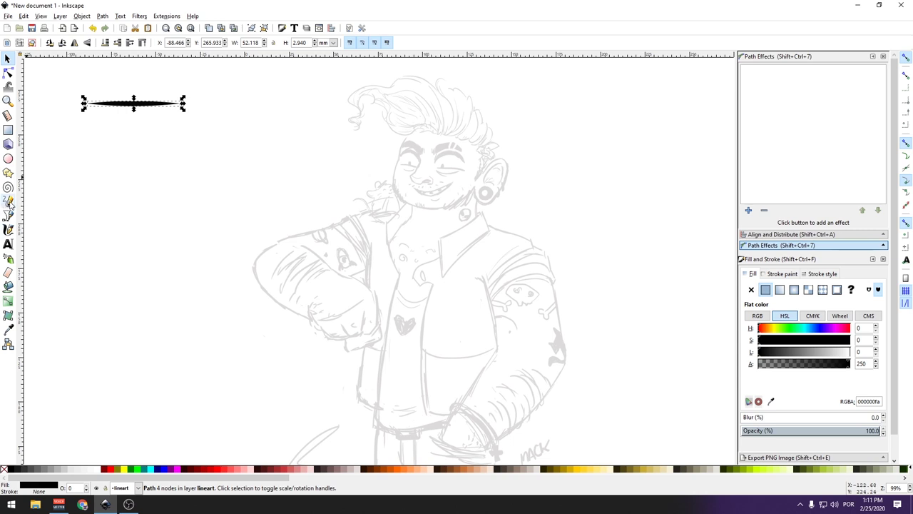
click(9, 201)
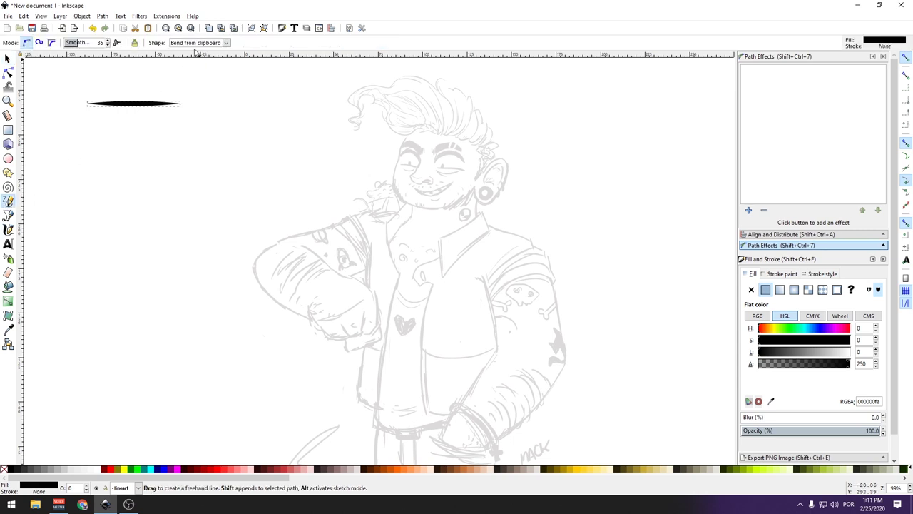
drag(197, 151, 320, 140)
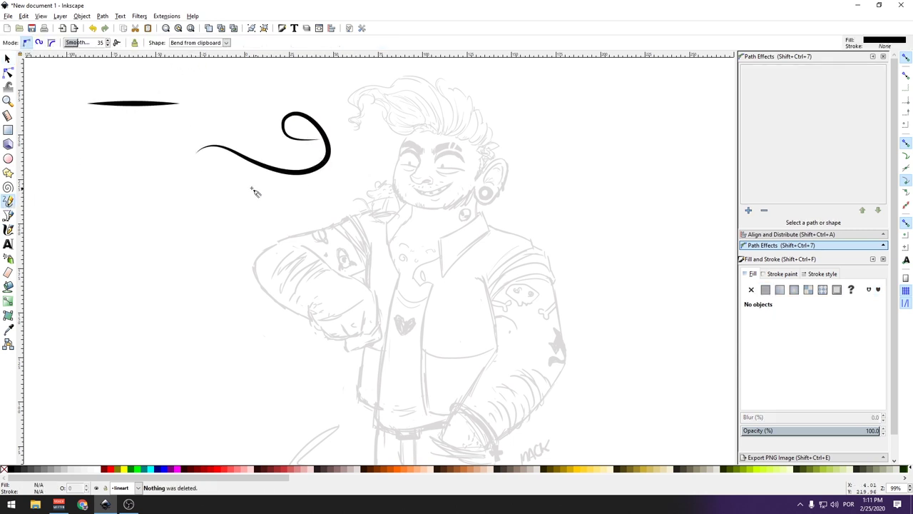
key(ctrl+z)
click(7, 59)
Duplicate the black brush shape, place the copy just below, and shrink it to about half.
click(135, 104)
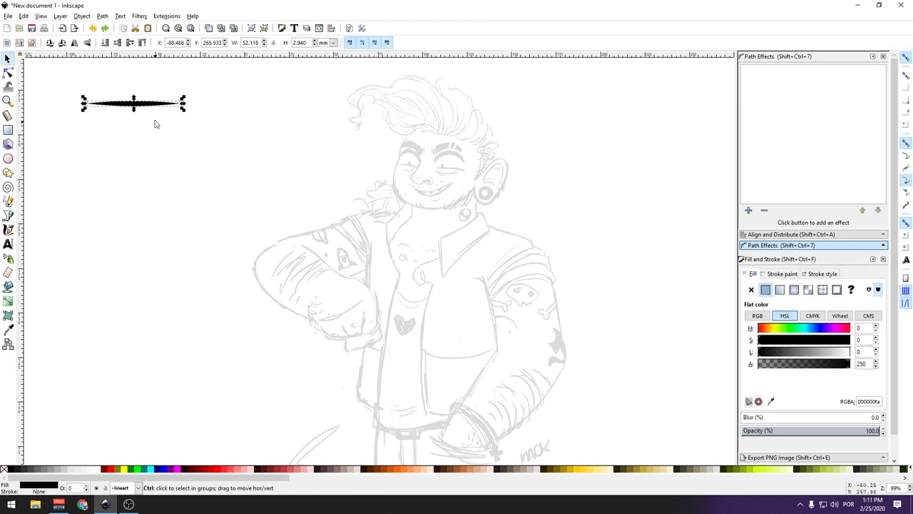
key(ctrl+d)
drag(137, 106, 138, 130)
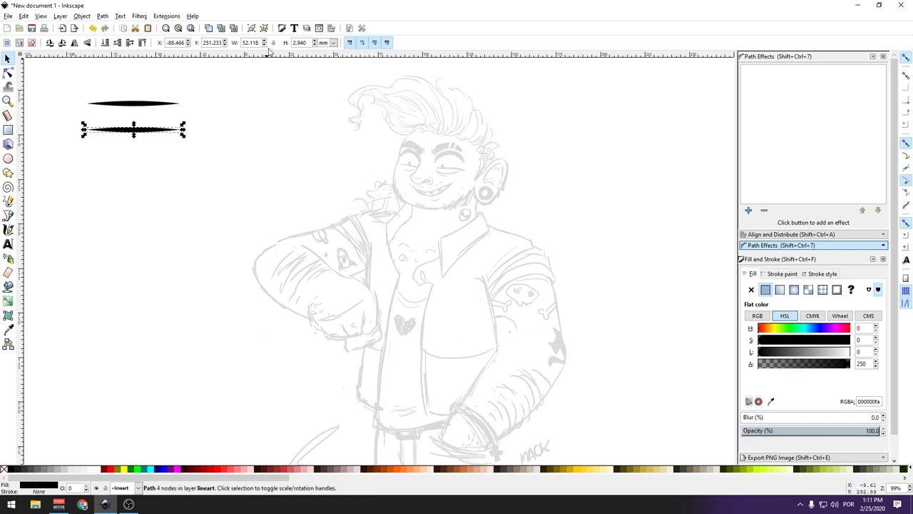
drag(185, 139, 152, 143)
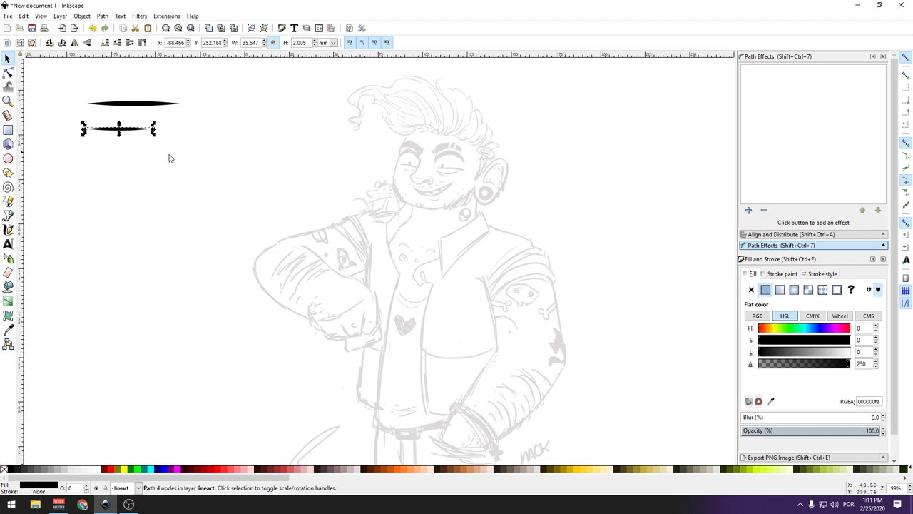
Fill the smaller copy with dark magenta 5d0832ff and nudge it into place.
double_click(868, 401)
text(5)
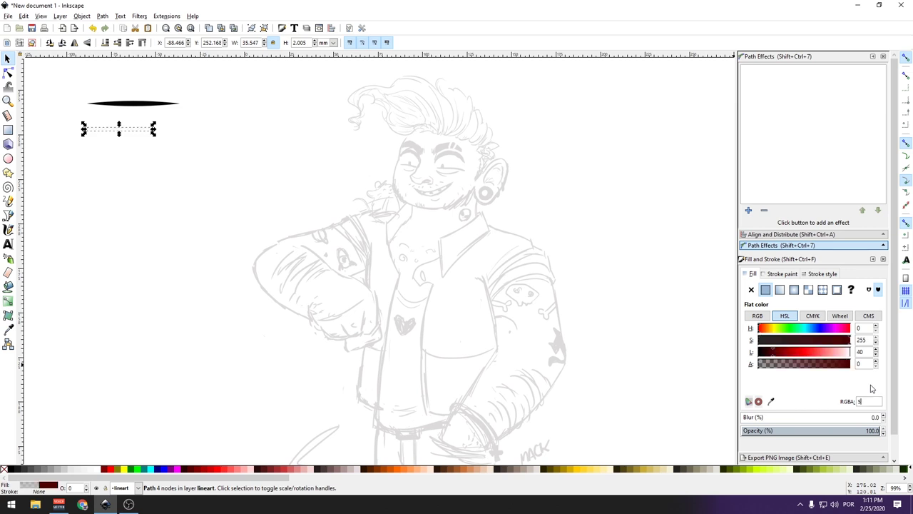
text(d0832)
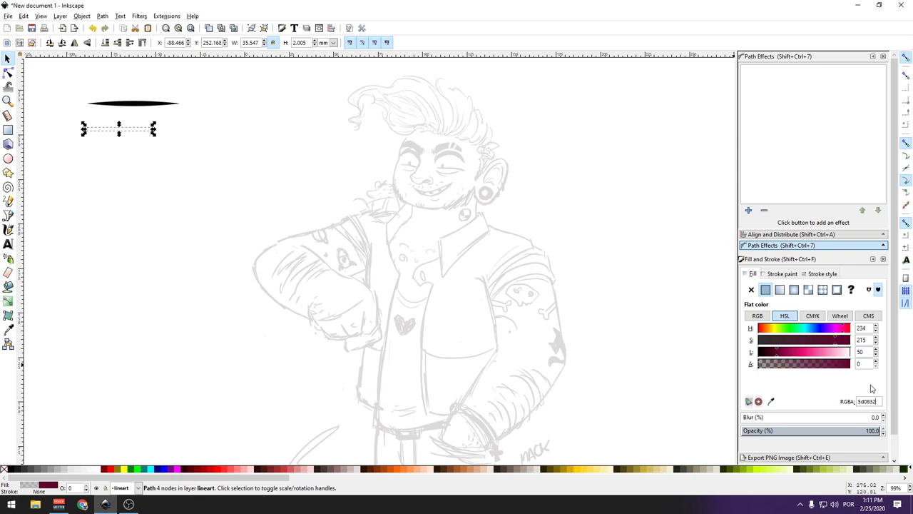
key(Return)
click(133, 176)
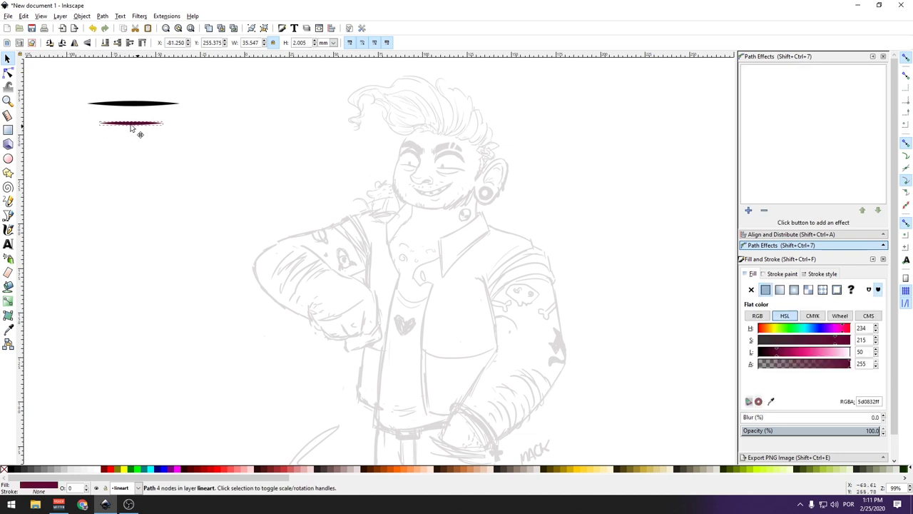
drag(126, 136, 135, 131)
key(ctrl)
click(8, 201)
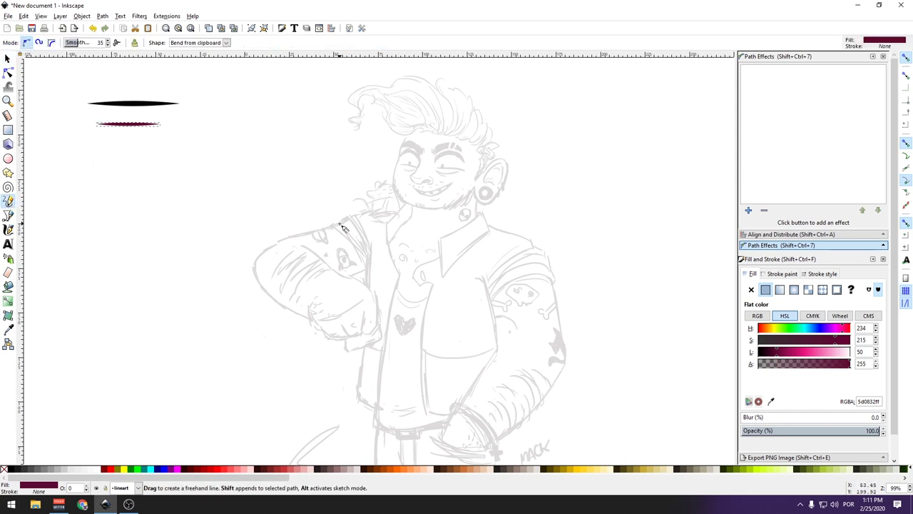
Draw maroon bent-brush test strokes along and across the arm.
mouse_move(341, 227)
mouse_down()
mouse_move(254, 261)
mouse_move(286, 305)
mouse_up()
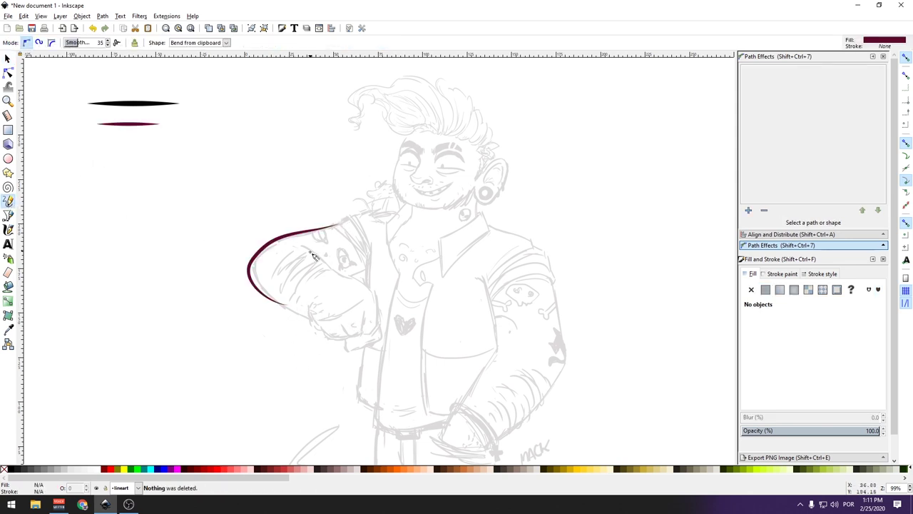
drag(302, 246, 364, 308)
key(ctrl+z)
drag(303, 246, 370, 322)
Draw a black looped stroke near the top and a maroon stroke left of the figure.
click(8, 58)
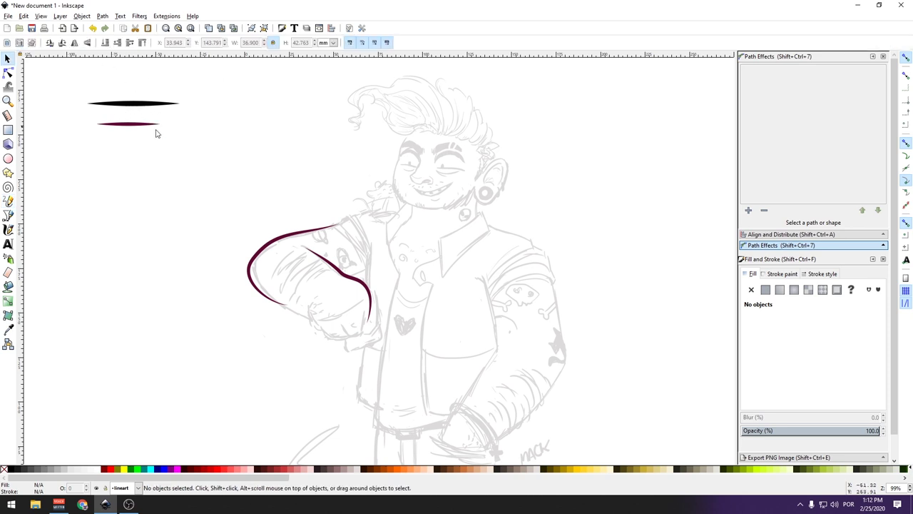
click(132, 106)
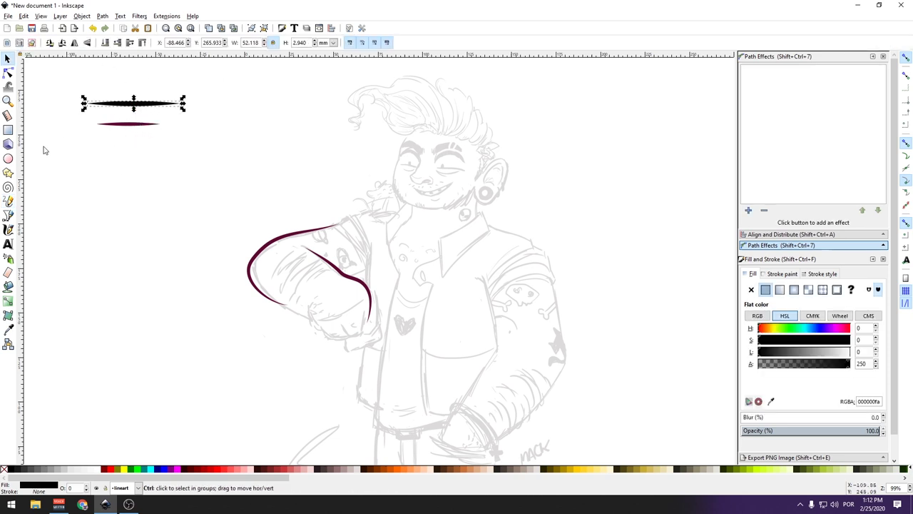
click(8, 201)
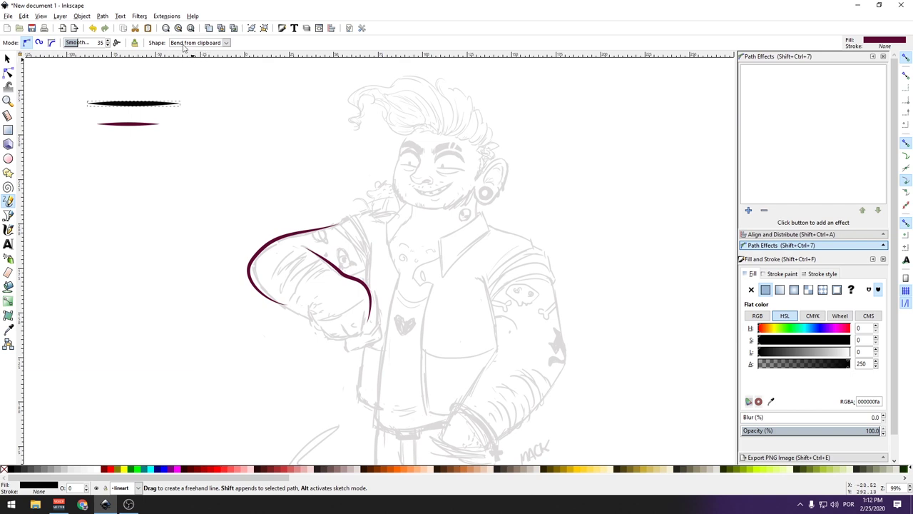
drag(185, 154, 298, 133)
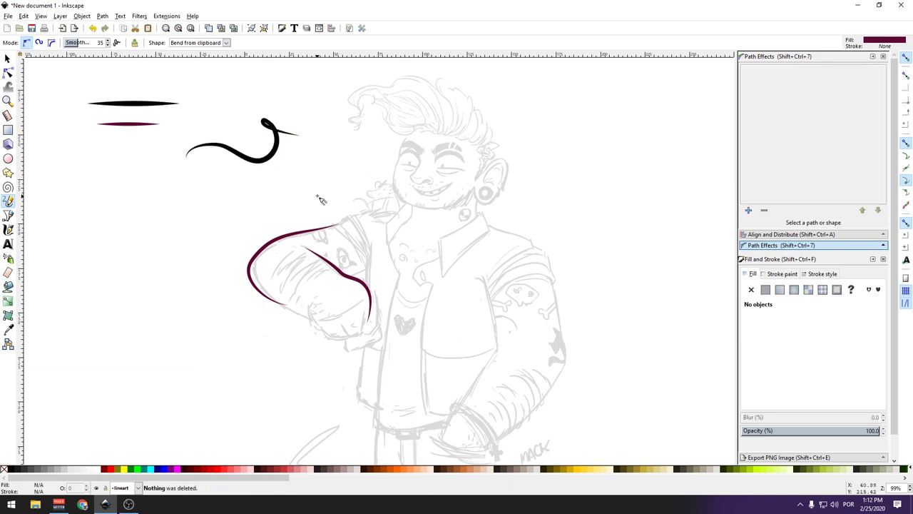
click(7, 58)
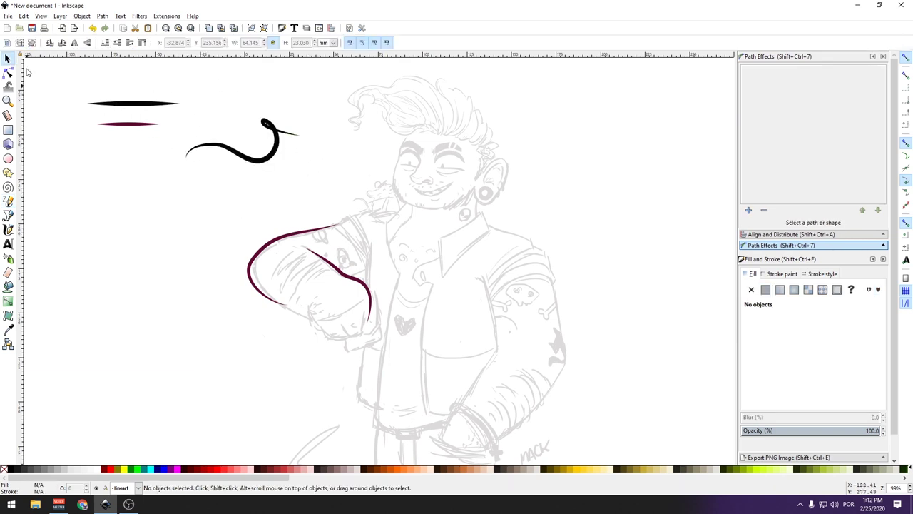
click(125, 124)
click(8, 201)
drag(102, 211, 197, 191)
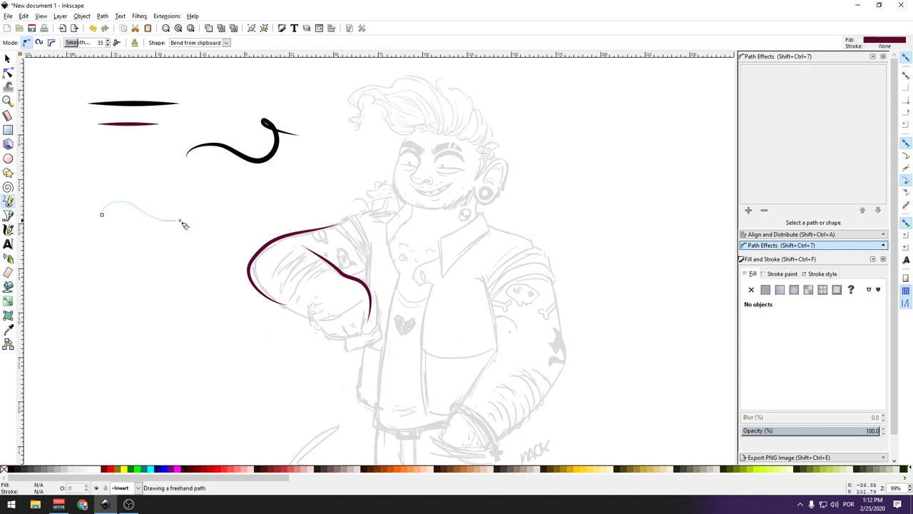
Draw a black wavy test stroke using the black brush shape.
click(8, 59)
click(128, 104)
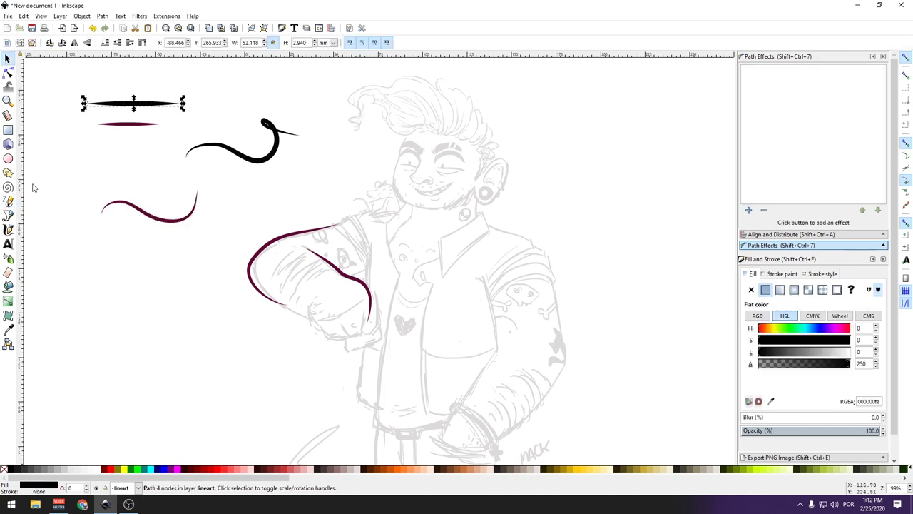
click(8, 200)
drag(141, 248, 217, 229)
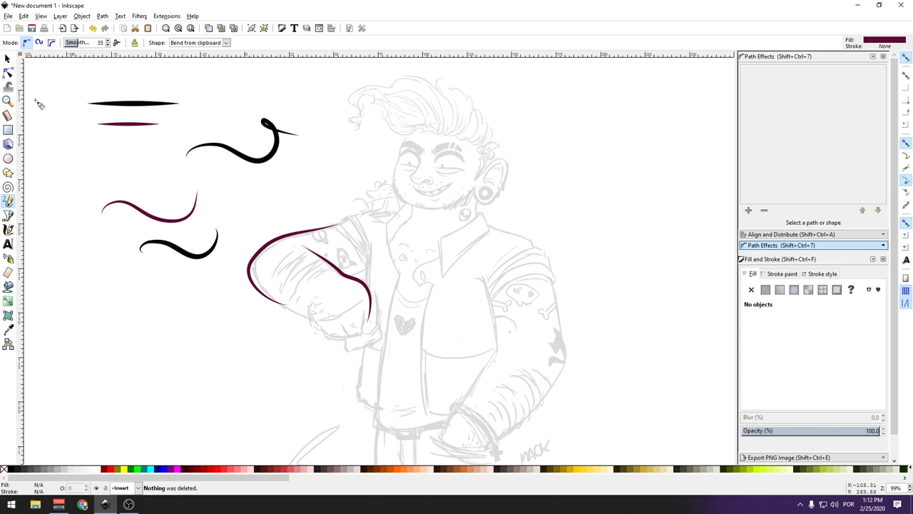
Delete all five black and maroon test strokes, keeping only the two brush shapes.
click(7, 59)
click(122, 126)
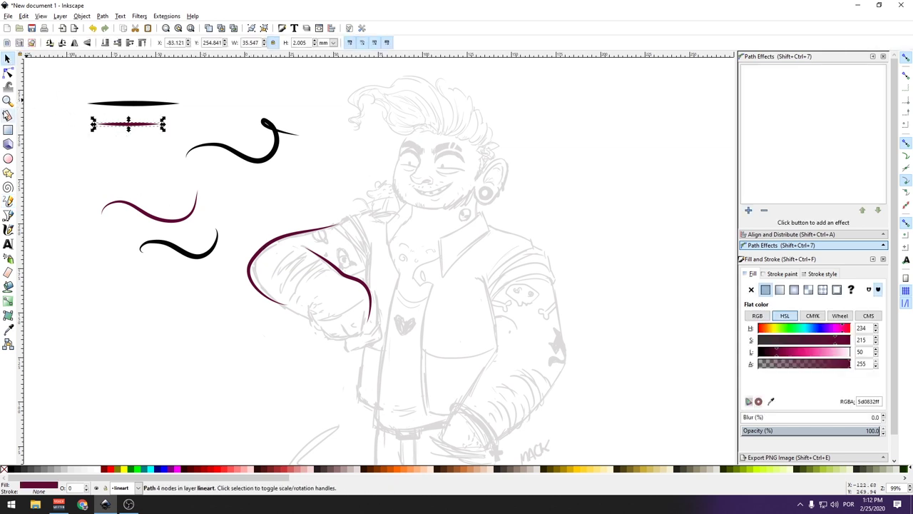
click(264, 163)
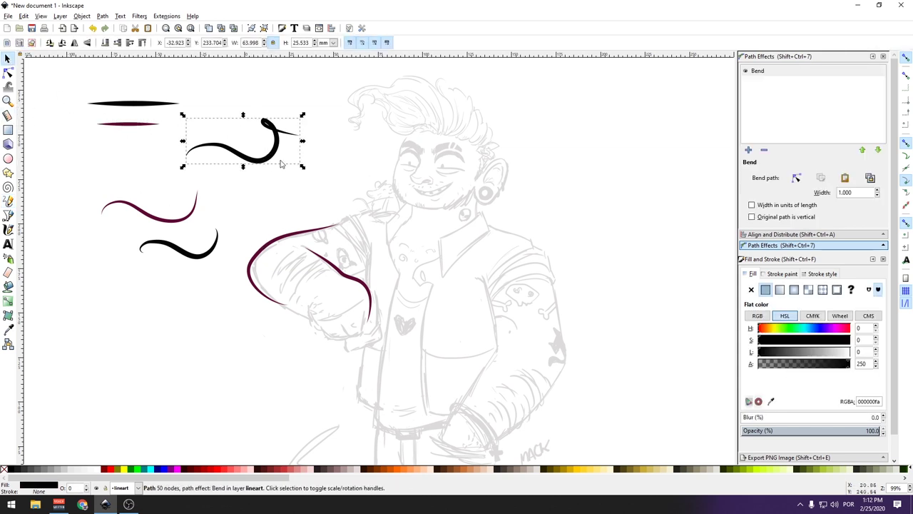
key(Delete)
click(187, 216)
key(Delete)
click(213, 246)
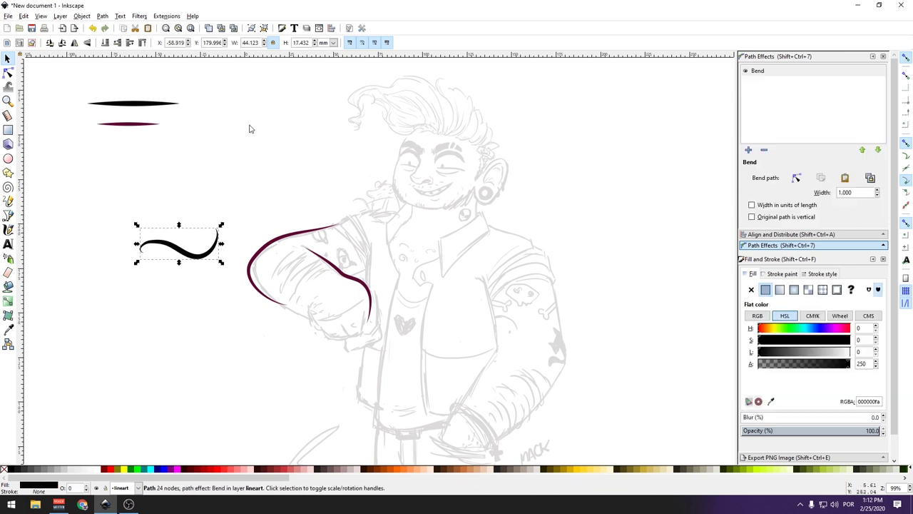
key(Delete)
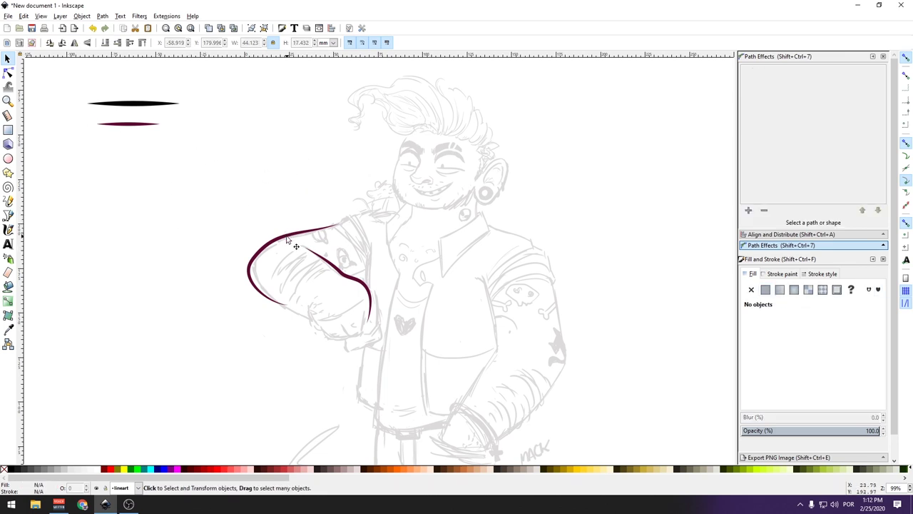
click(343, 275)
key(Delete)
click(362, 289)
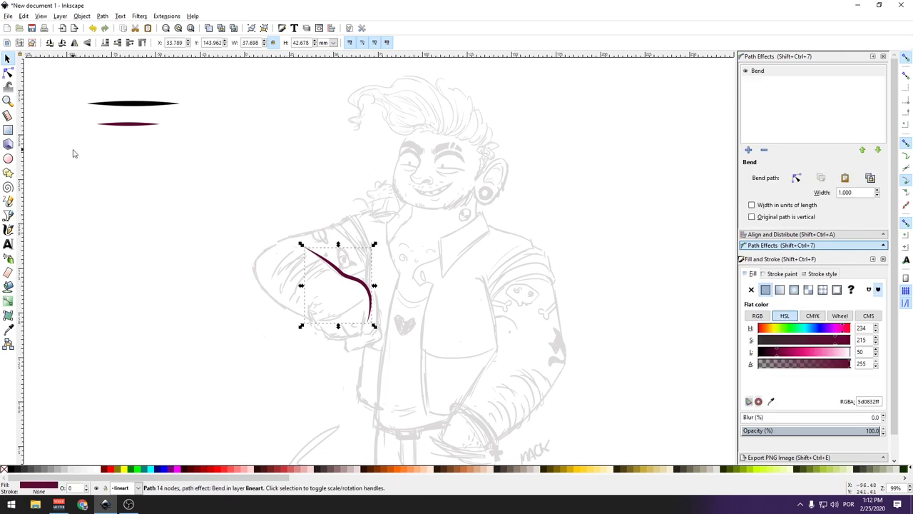
key(Delete)
click(8, 129)
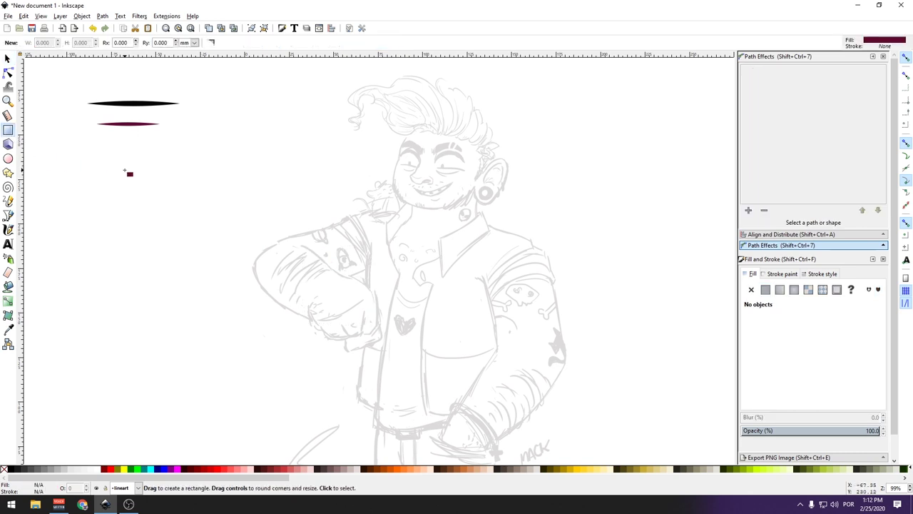
mouse_move(169, 167)
mouse_down()
mouse_move(190, 203)
mouse_move(183, 199)
mouse_up()
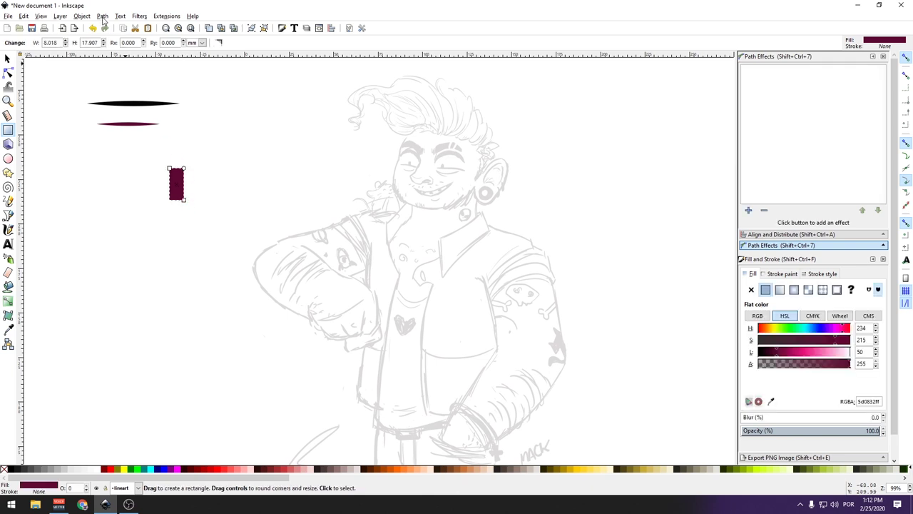
click(8, 58)
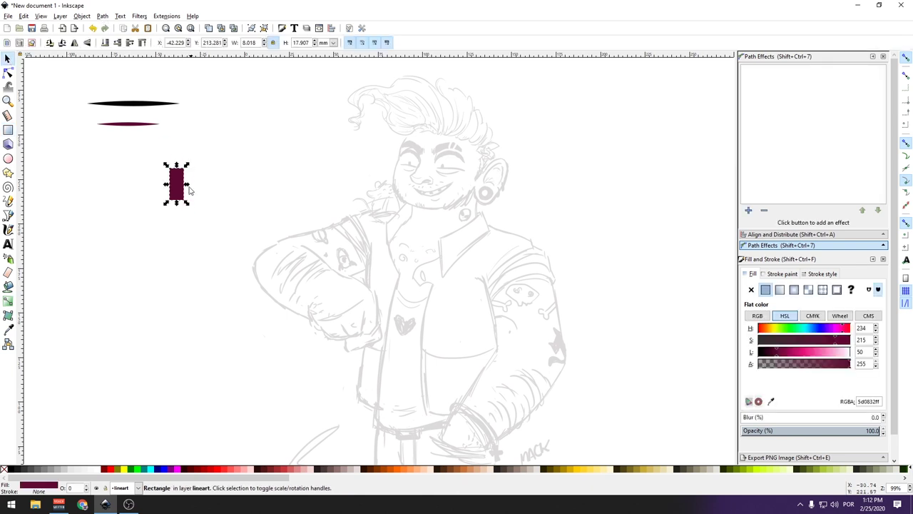
click(7, 201)
drag(209, 181, 340, 156)
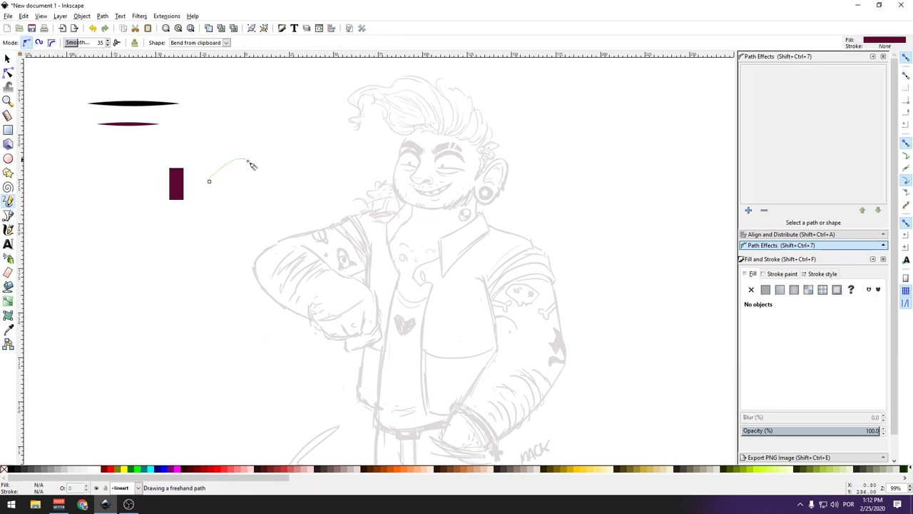
key(Escape)
key(Delete)
click(8, 159)
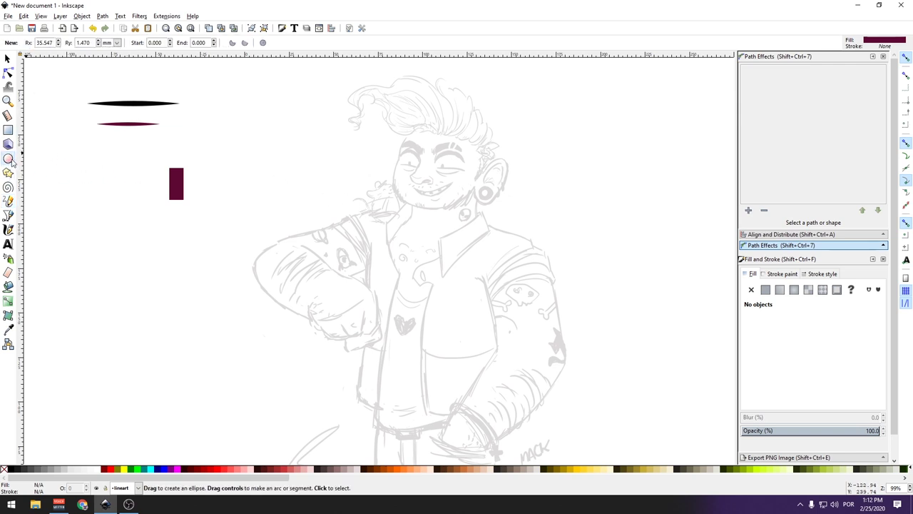
drag(200, 165, 210, 200)
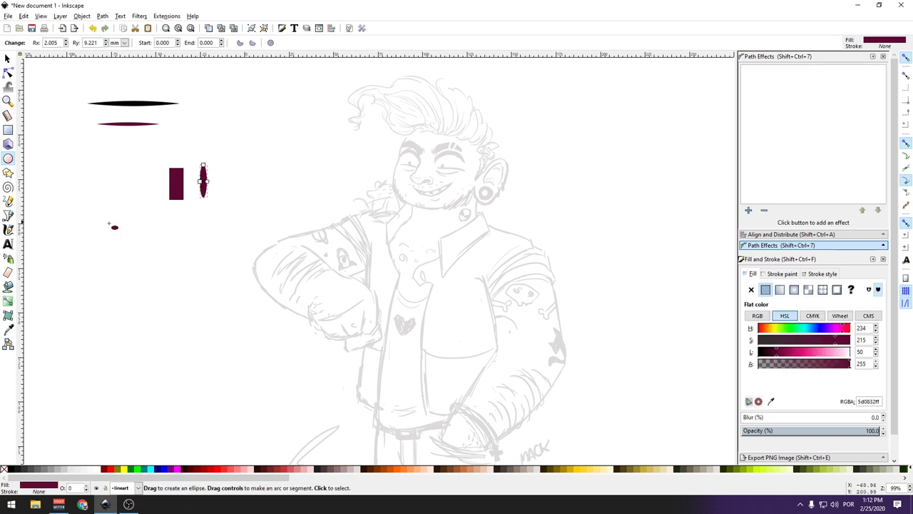
click(8, 201)
drag(223, 167, 334, 143)
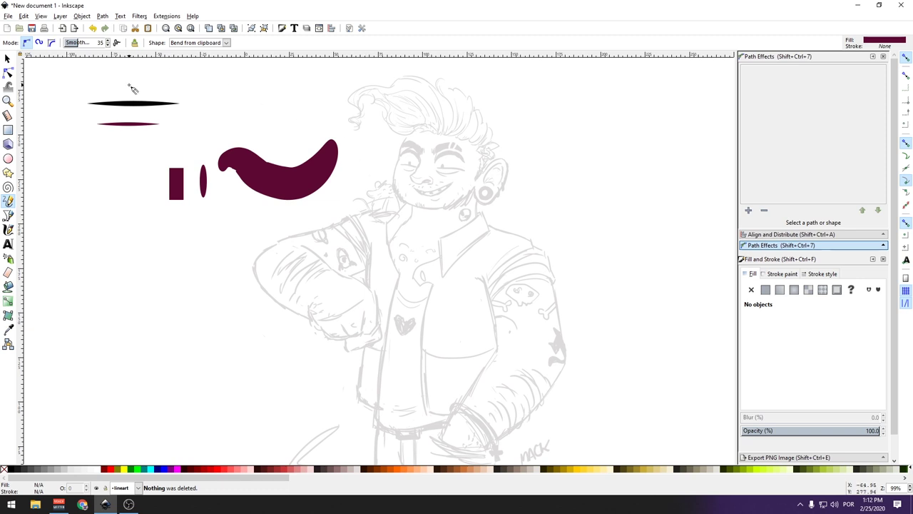
click(7, 58)
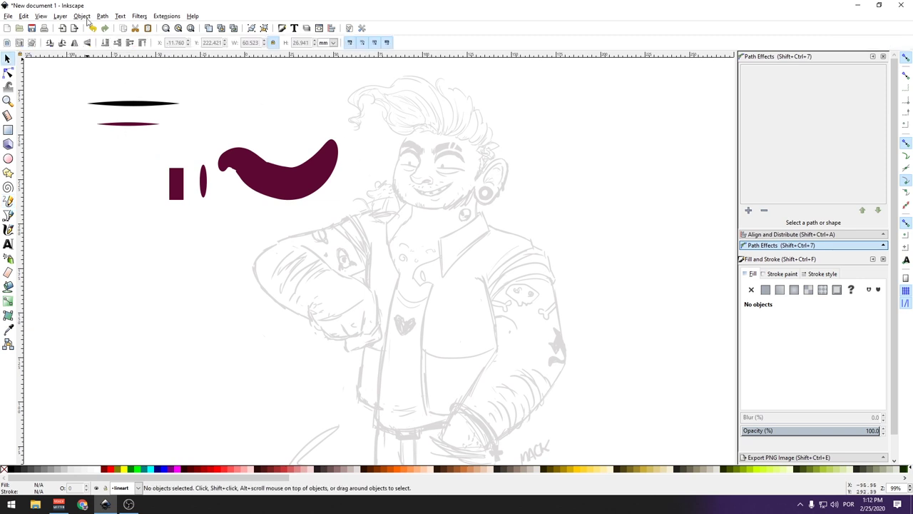
click(101, 17)
click(53, 130)
click(102, 16)
click(71, 116)
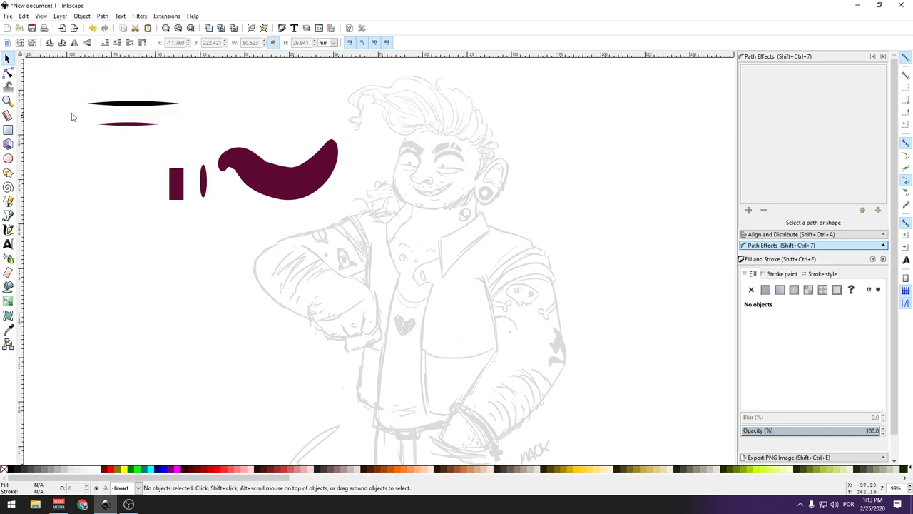
click(116, 105)
key(n)
mouse_move(87, 106)
mouse_down()
mouse_move(93, 90)
mouse_move(76, 96)
mouse_up()
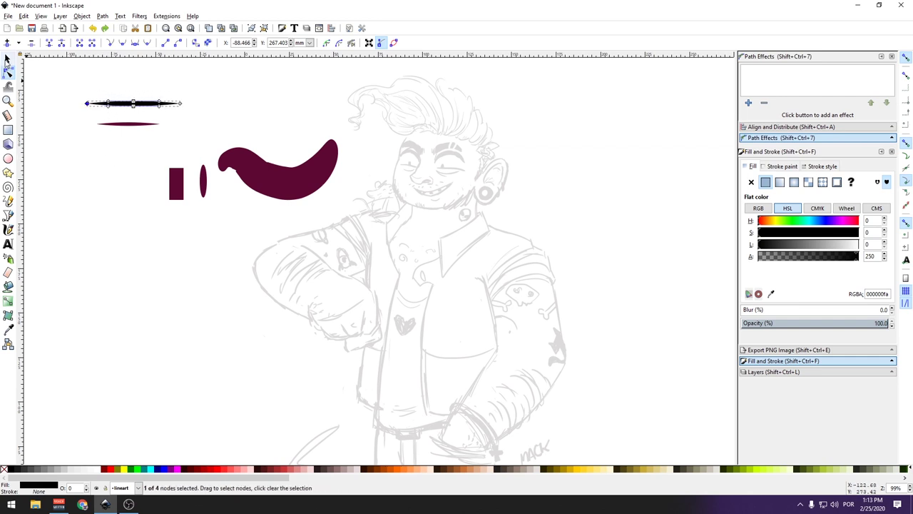
click(8, 59)
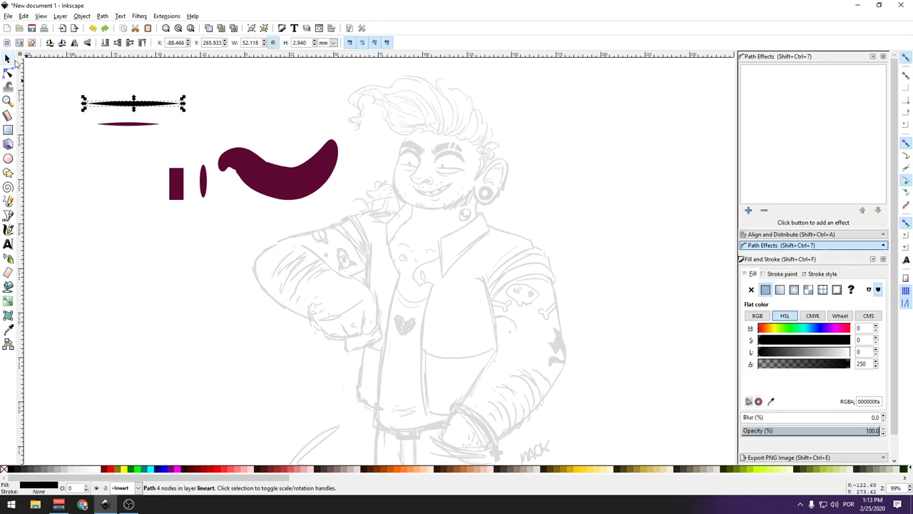
click(252, 178)
key(Delete)
click(201, 182)
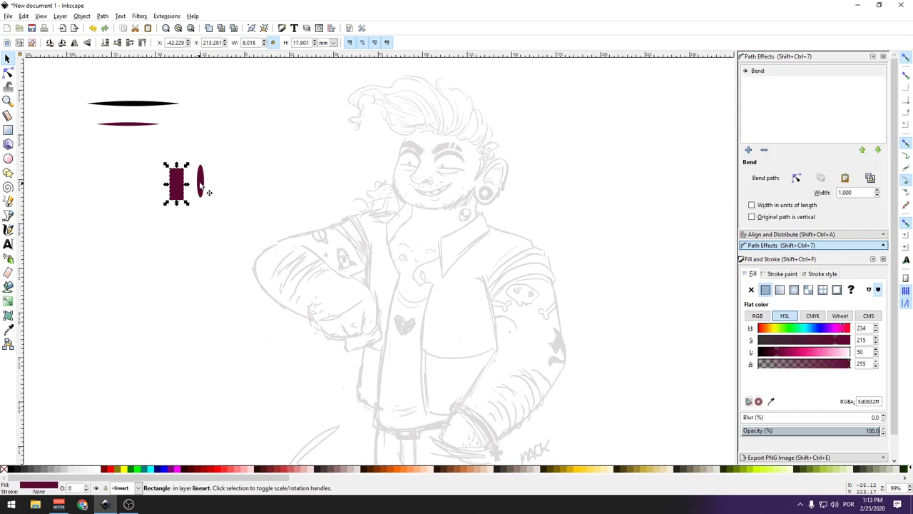
key(ctrl+z)
click(182, 188)
click(182, 189)
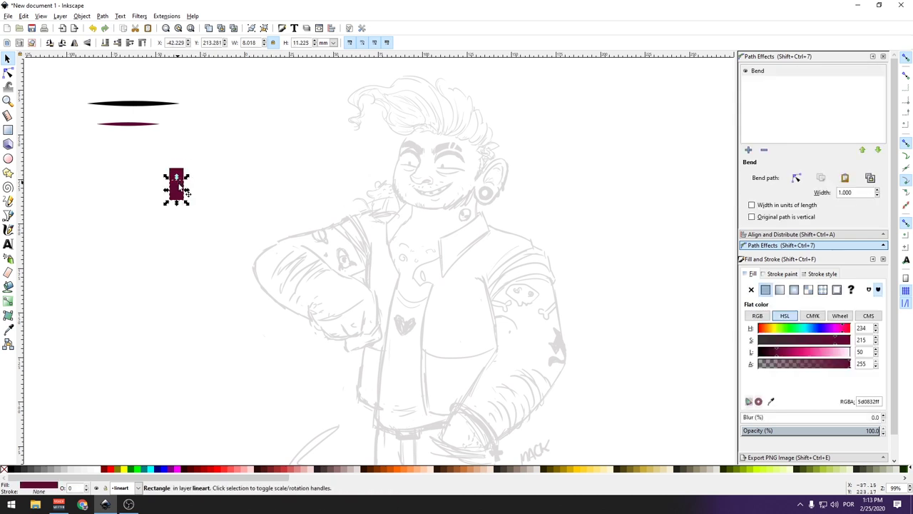
drag(182, 189, 155, 236)
click(102, 16)
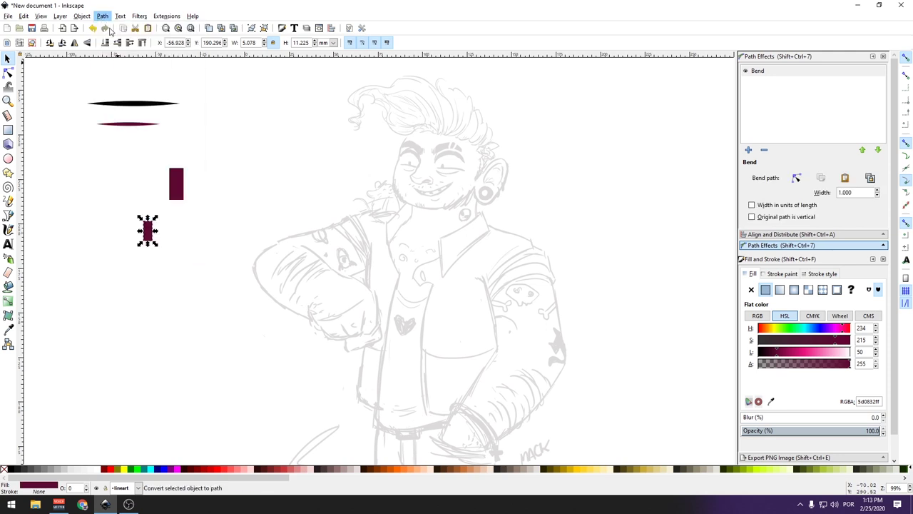
click(7, 201)
drag(216, 195, 303, 175)
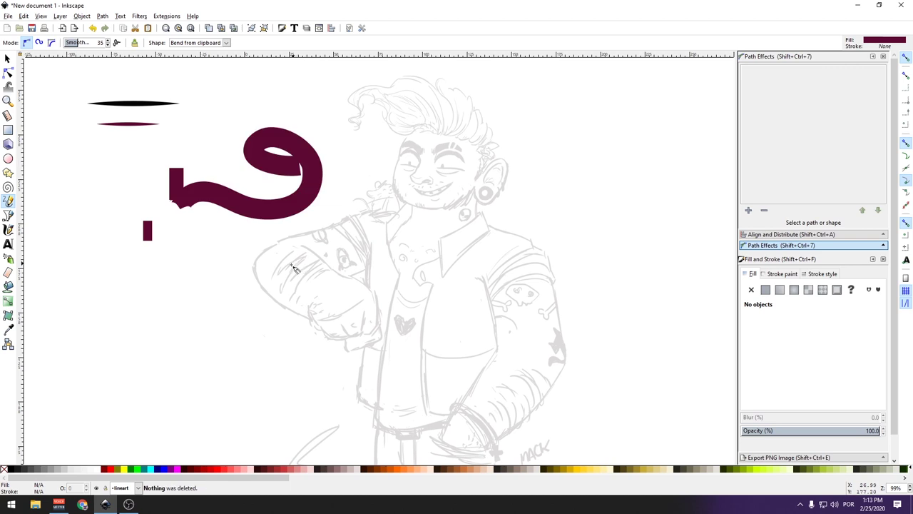
drag(147, 311, 501, 252)
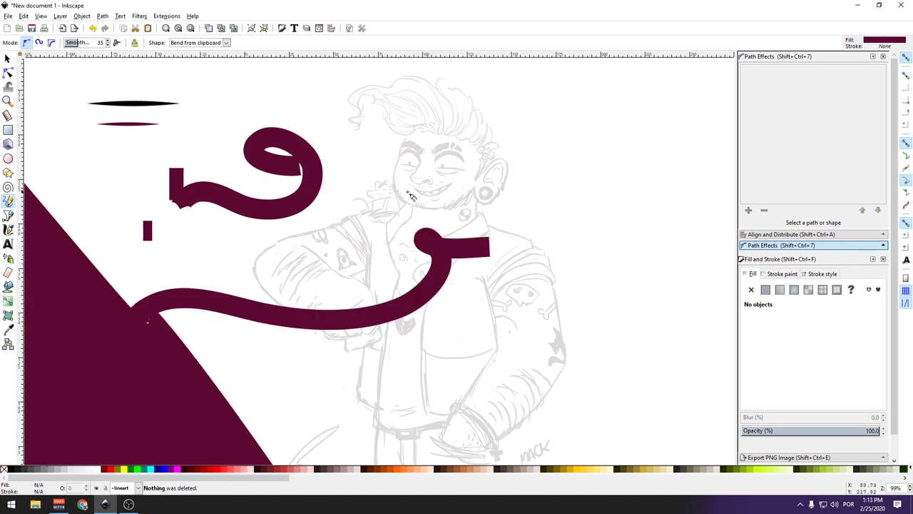
key(ctrl+z)
drag(484, 169, 294, 288)
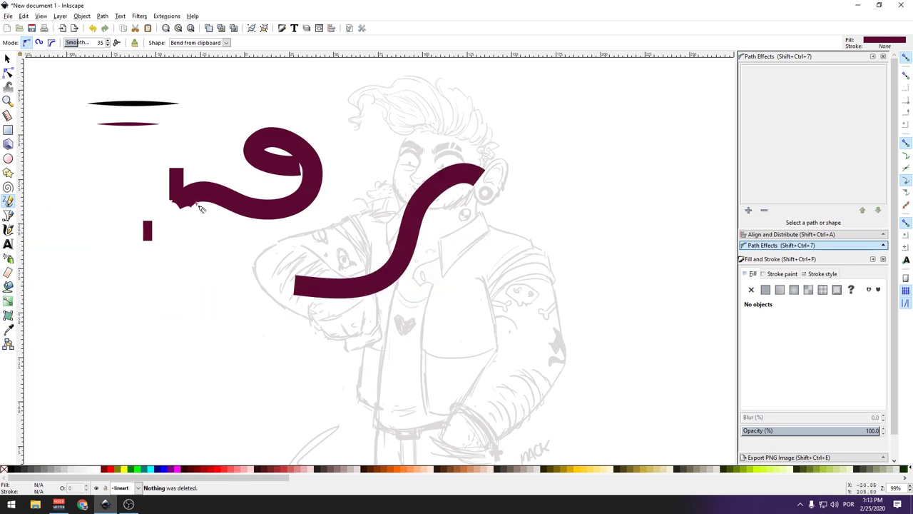
click(7, 58)
click(275, 148)
key(Delete)
click(407, 243)
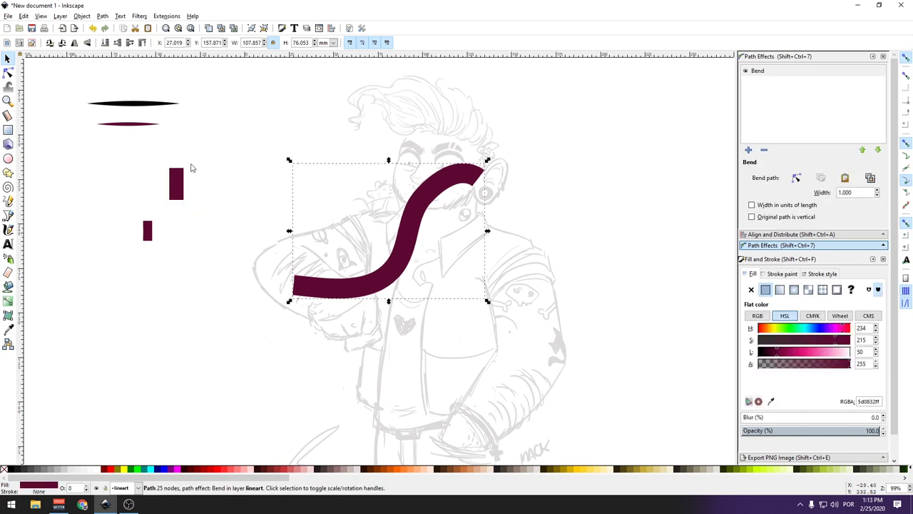
key(Delete)
click(177, 183)
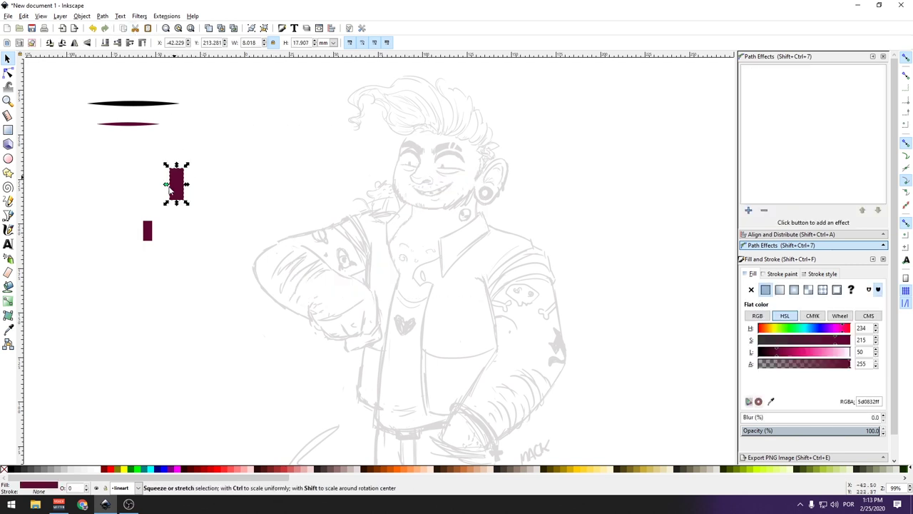
key(ctrl+x)
key(p)
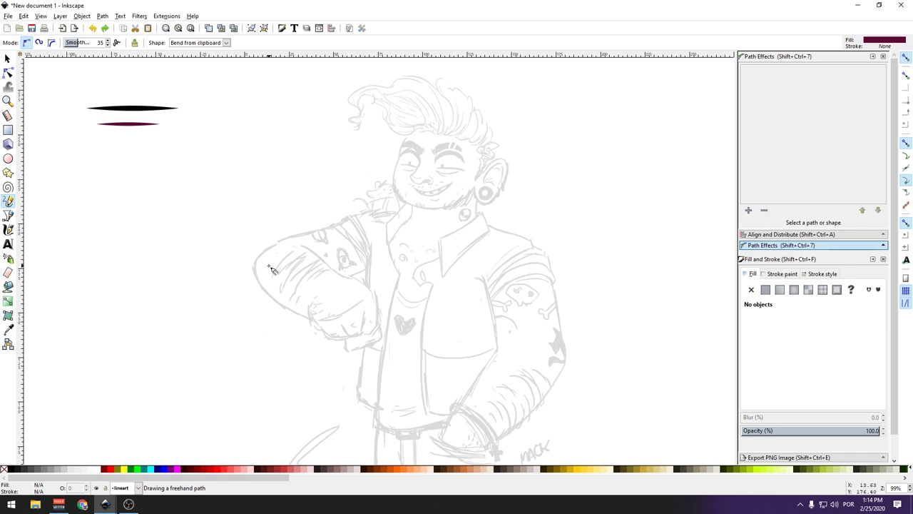
Paste the colour swatches and brush shapes and move them to the upper left.
key(ctrl+v)
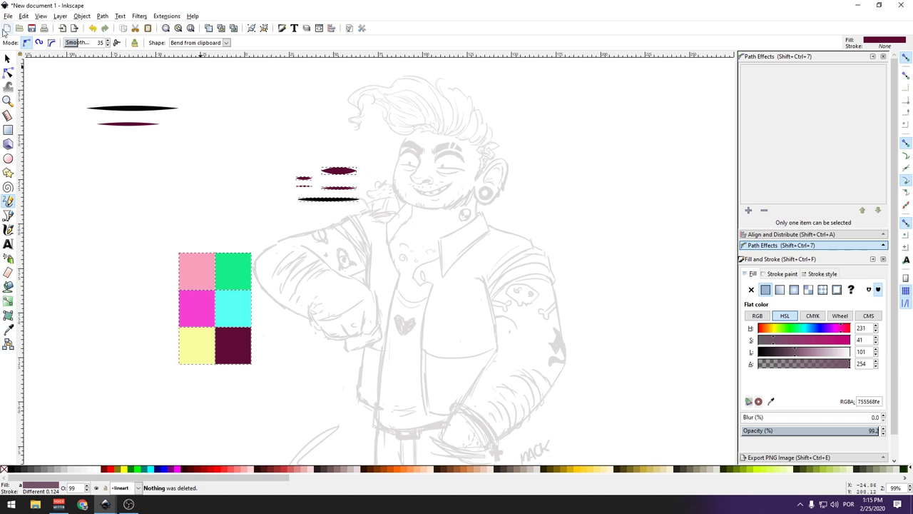
click(7, 58)
ctrl+scroll(216, 227, down, 1)
mouse_move(230, 251)
mouse_down()
mouse_move(92, 234)
mouse_move(91, 170)
mouse_up()
key(Escape)
click(90, 238)
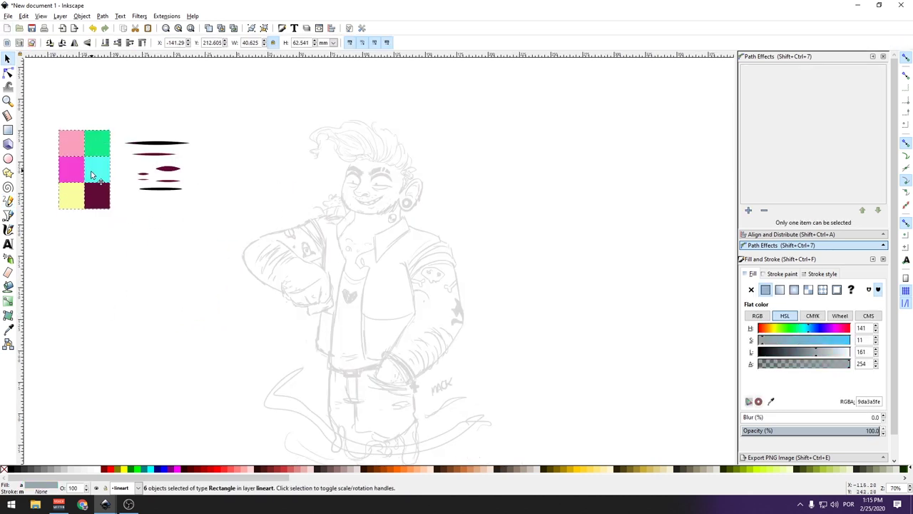
key(Escape)
ctrl+scroll(299, 259, up, 1)
Save the document as drawing.svg.
key(ctrl+s)
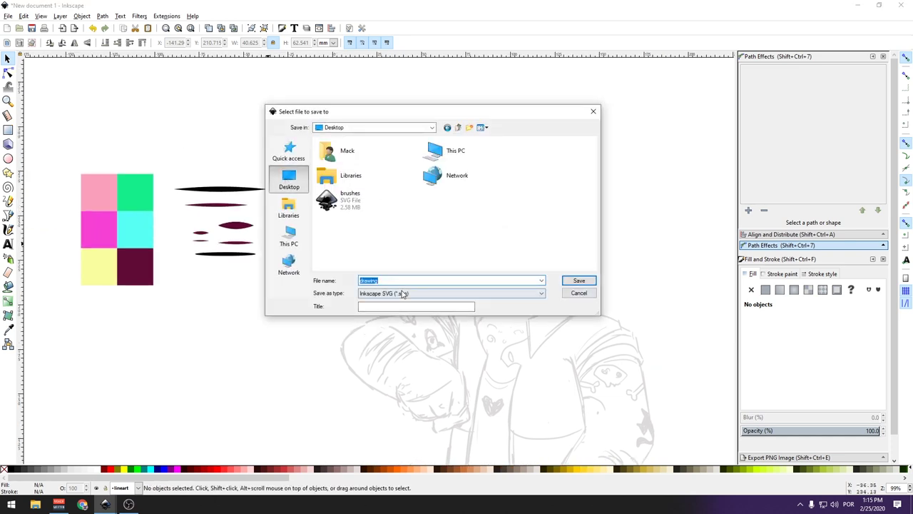
key(Return)
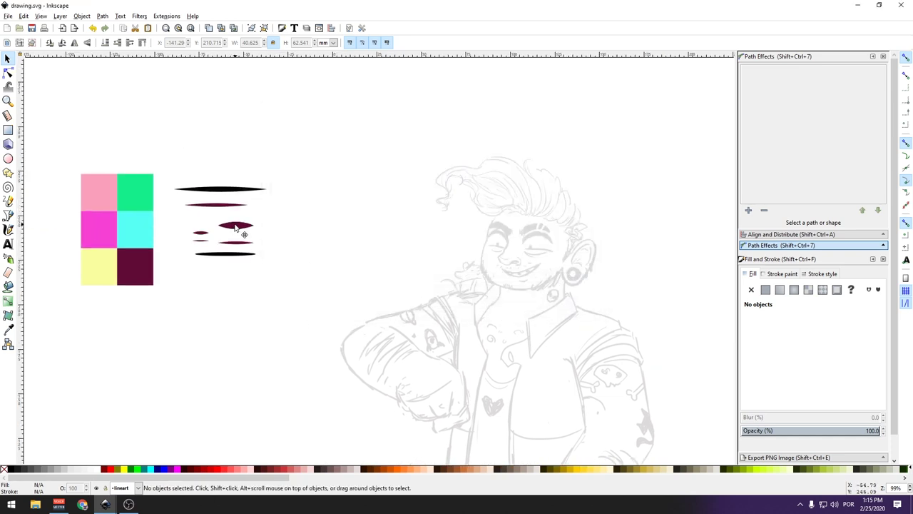
click(237, 227)
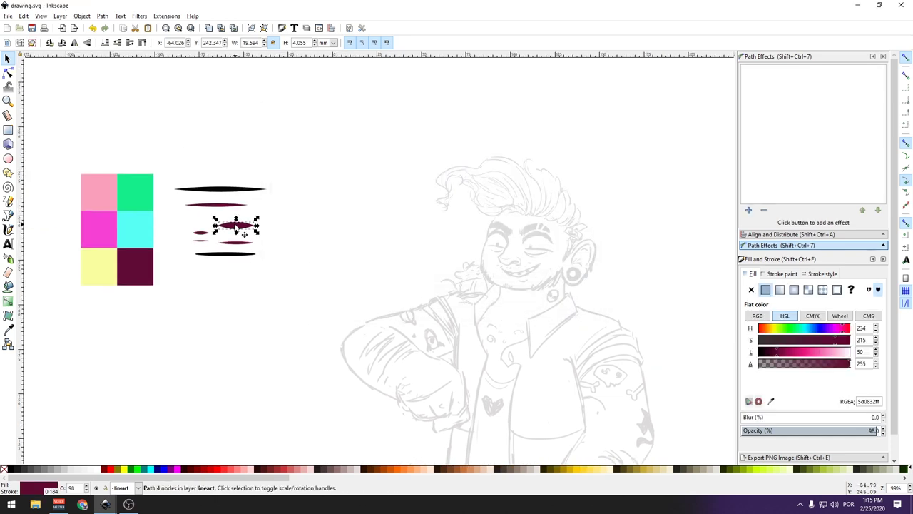
Try test curves with the copied and black brushes, then delete them.
click(8, 201)
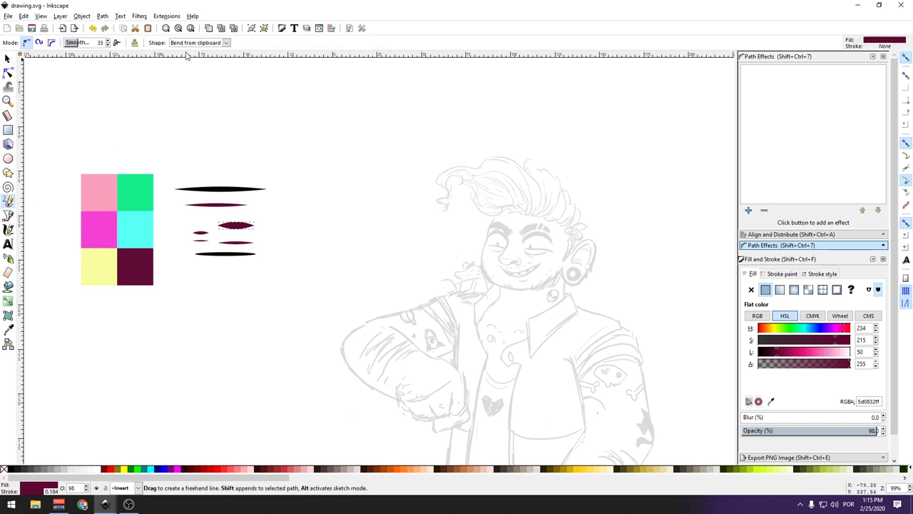
drag(276, 149, 346, 127)
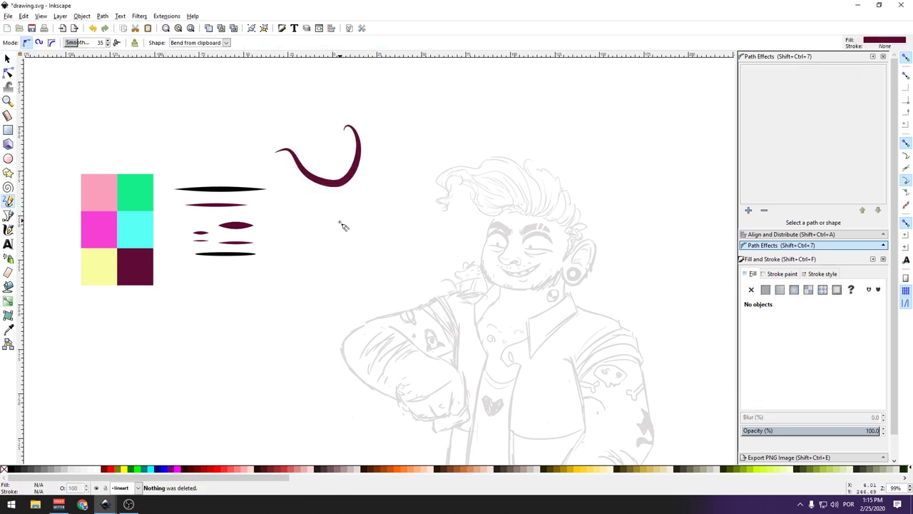
click(7, 57)
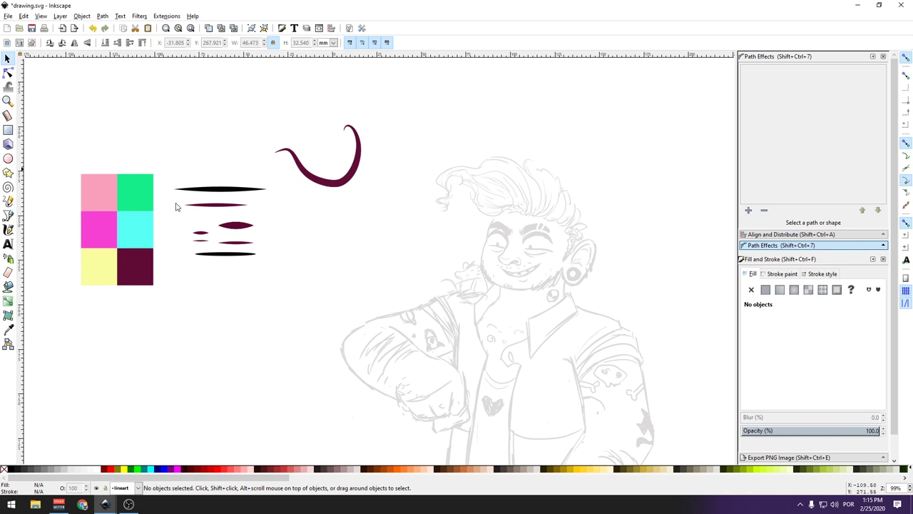
click(217, 254)
click(8, 201)
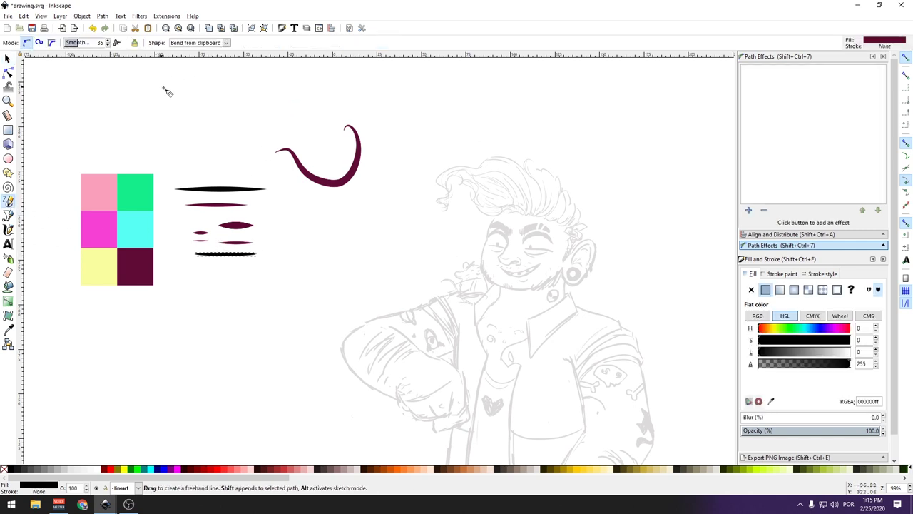
drag(281, 227, 371, 223)
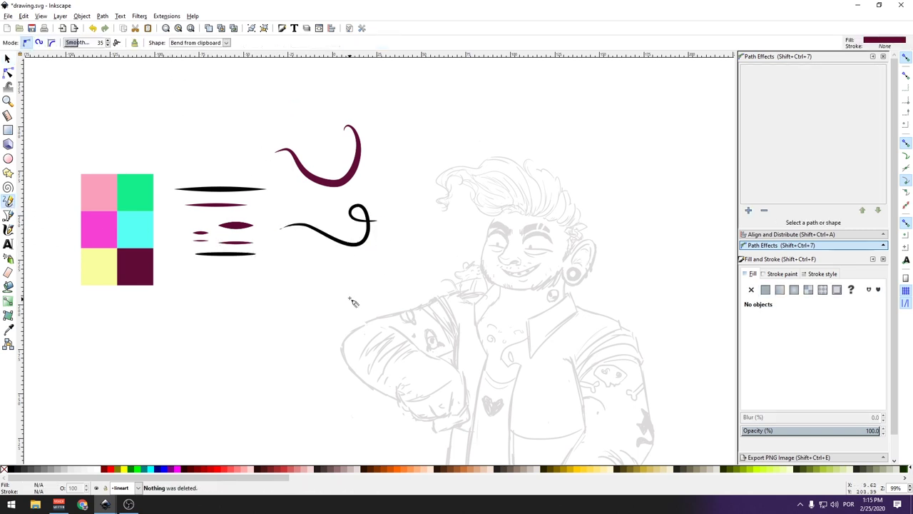
click(7, 58)
click(359, 209)
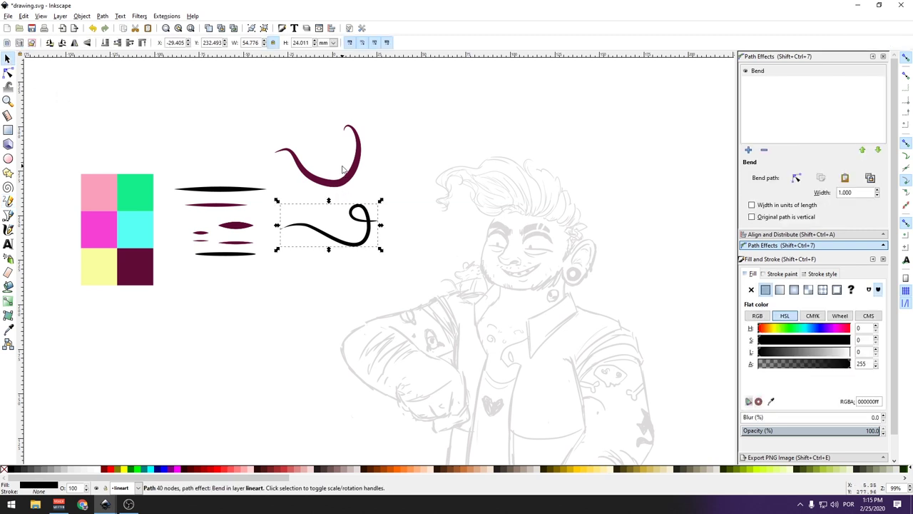
key(Delete)
click(347, 179)
key(Delete)
Set pencil smoothing to 1 and draw strokes left of the face, along the arm, over the head.
click(8, 200)
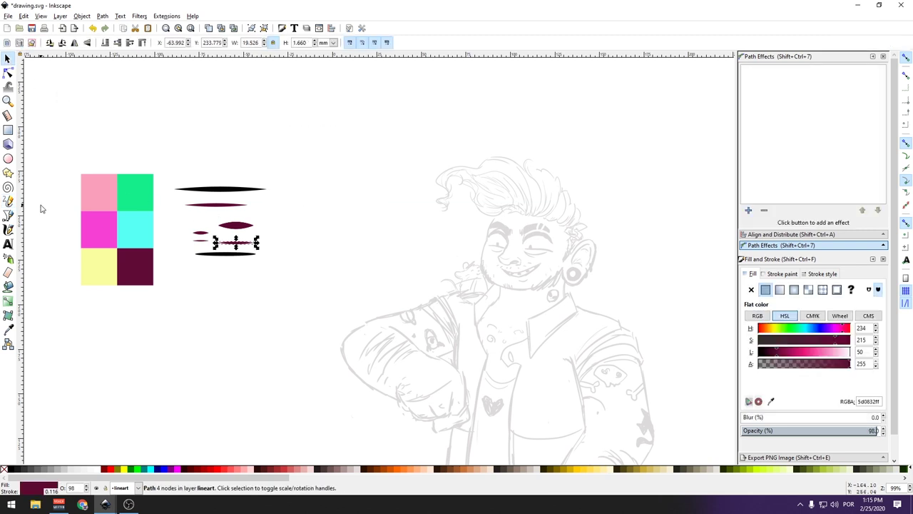
scroll(421, 287, down, 2)
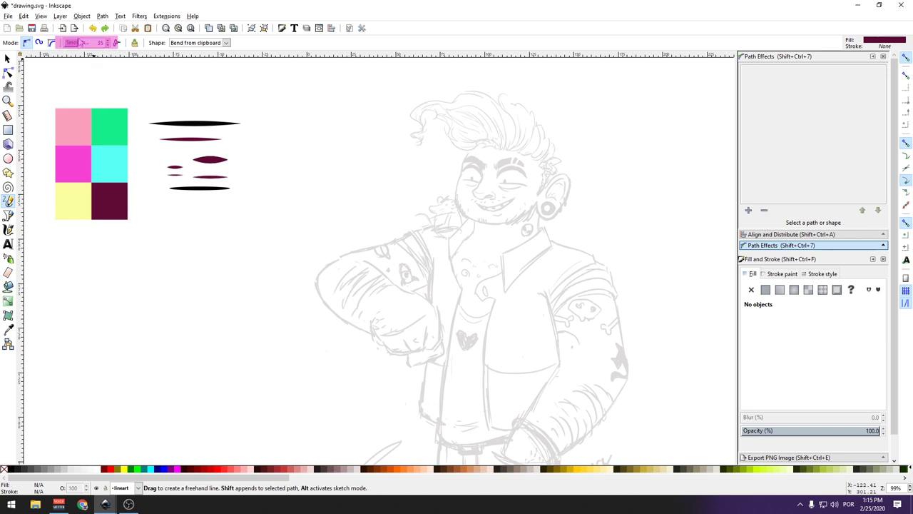
drag(80, 42, 67, 44)
mouse_move(171, 248)
mouse_down()
mouse_move(231, 259)
mouse_move(326, 184)
mouse_move(396, 177)
mouse_up()
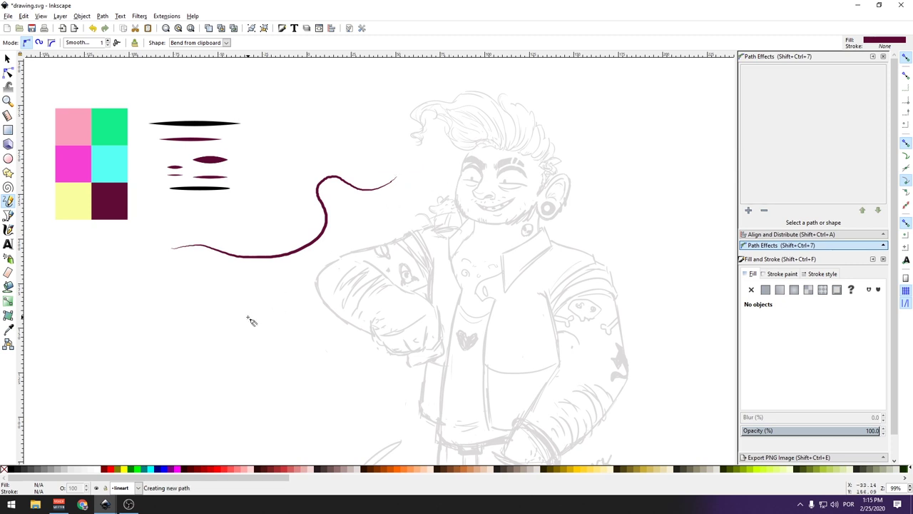
mouse_move(249, 317)
mouse_down()
mouse_move(369, 302)
mouse_move(432, 225)
mouse_up()
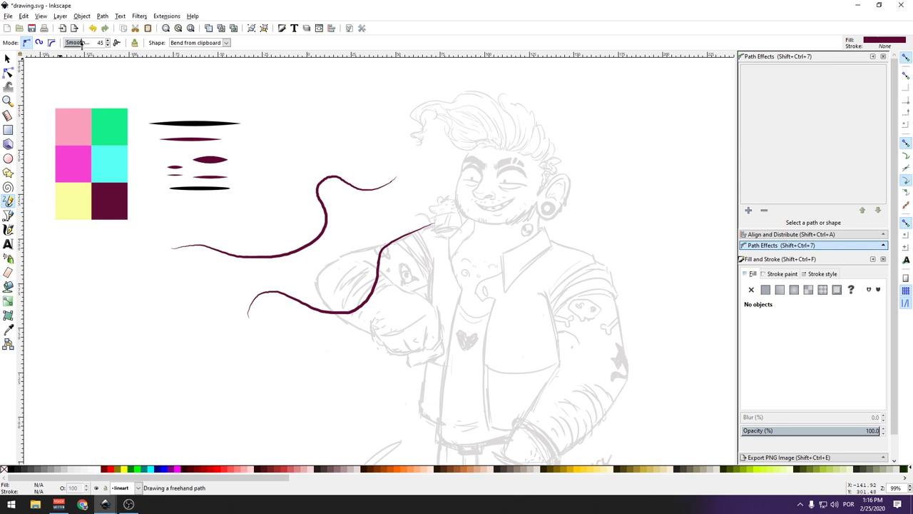
mouse_move(252, 121)
mouse_down()
mouse_move(331, 109)
mouse_move(498, 136)
mouse_move(459, 186)
mouse_up()
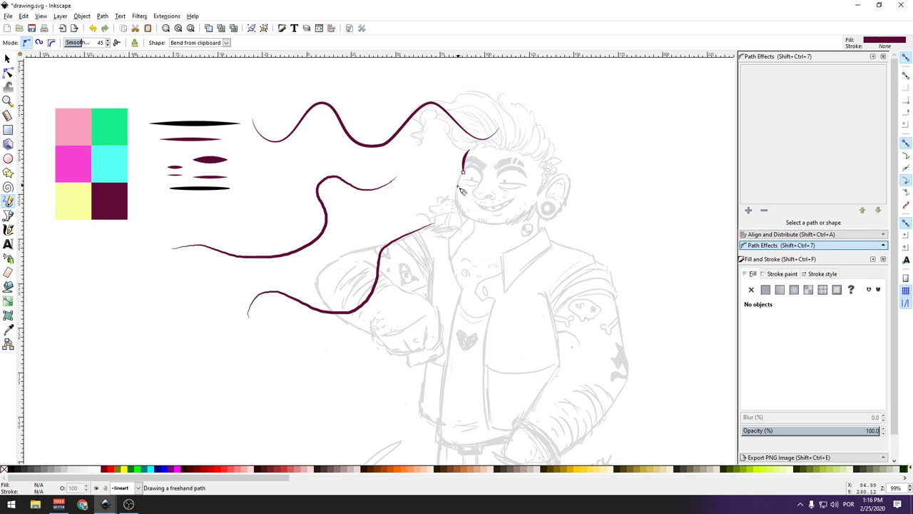
Trace the chin to the ear, the shoulder below it, and hair above the forehead.
drag(475, 223, 540, 202)
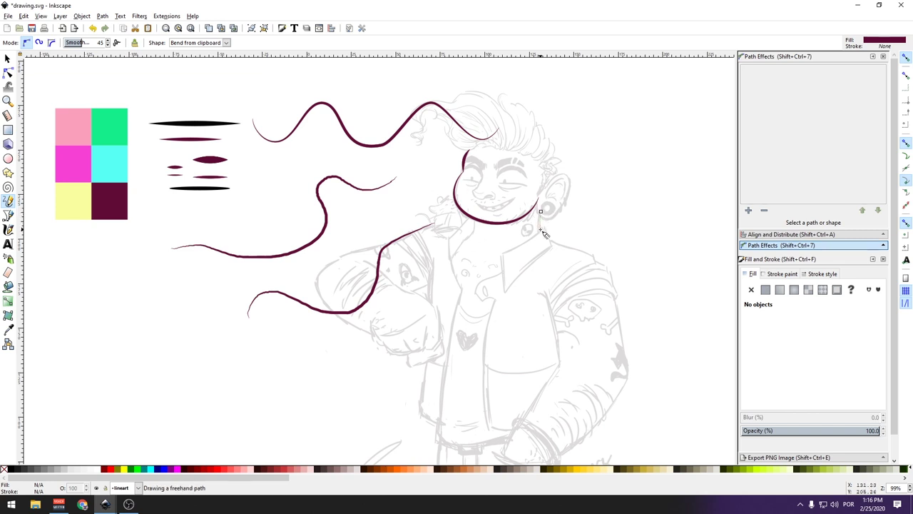
mouse_move(544, 214)
mouse_down()
mouse_move(547, 238)
mouse_move(594, 259)
mouse_up()
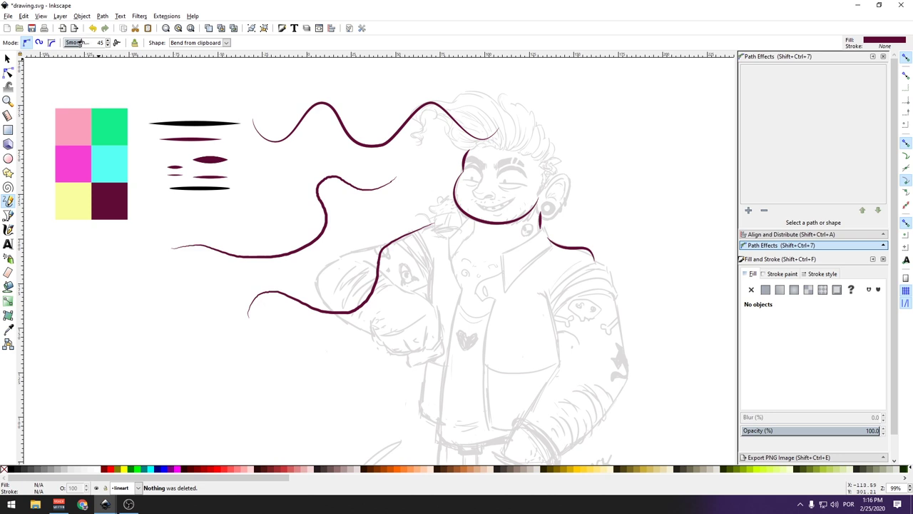
scroll(77, 43, down, 1)
drag(504, 151, 483, 81)
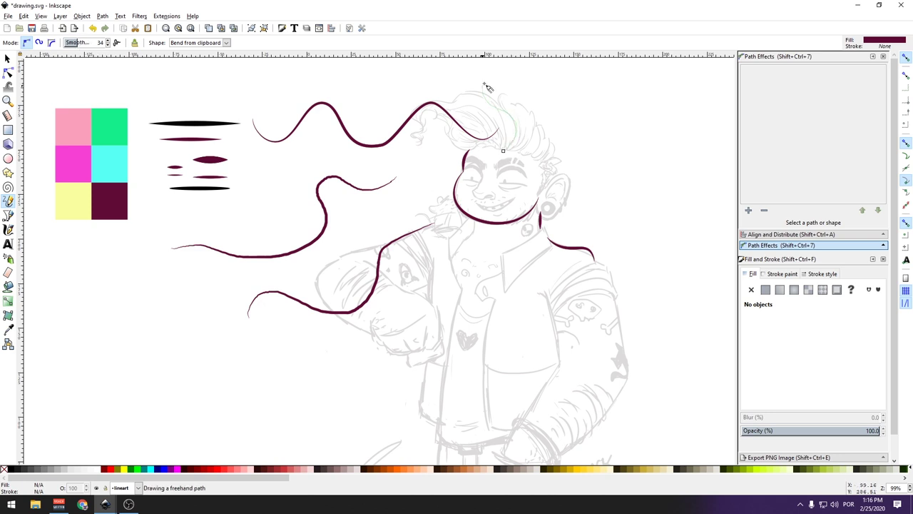
mouse_move(521, 143)
mouse_down()
mouse_move(528, 98)
mouse_move(528, 148)
mouse_up()
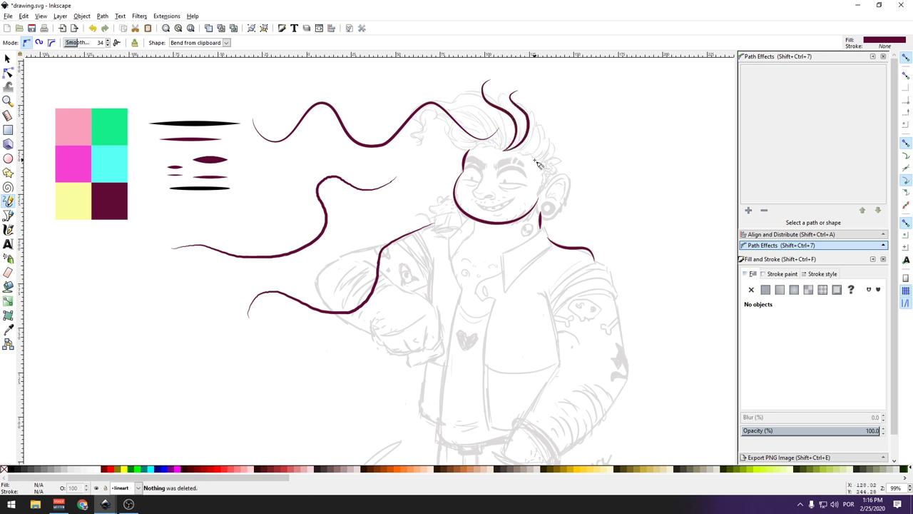
click(7, 72)
Delete the maroon tracing strokes and the leftover S-curve stroke from the canvas.
drag(687, 352, 243, 63)
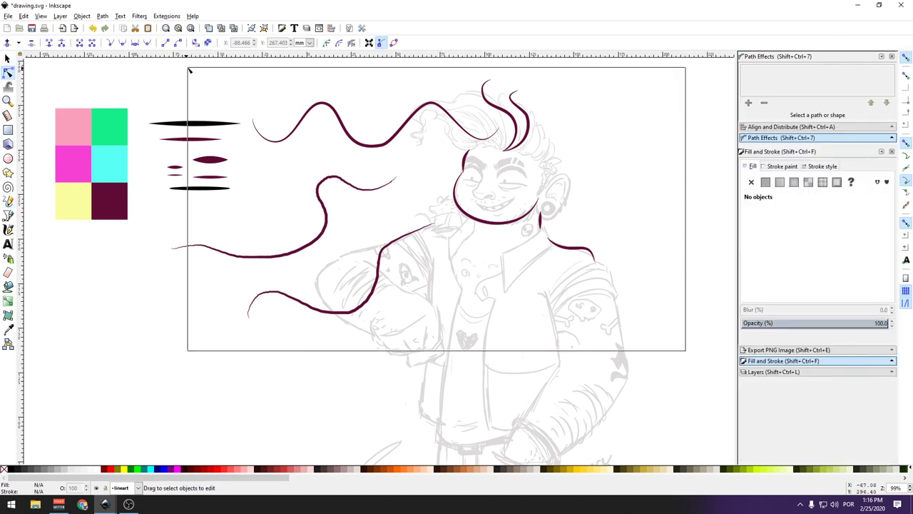
click(8, 59)
key(Delete)
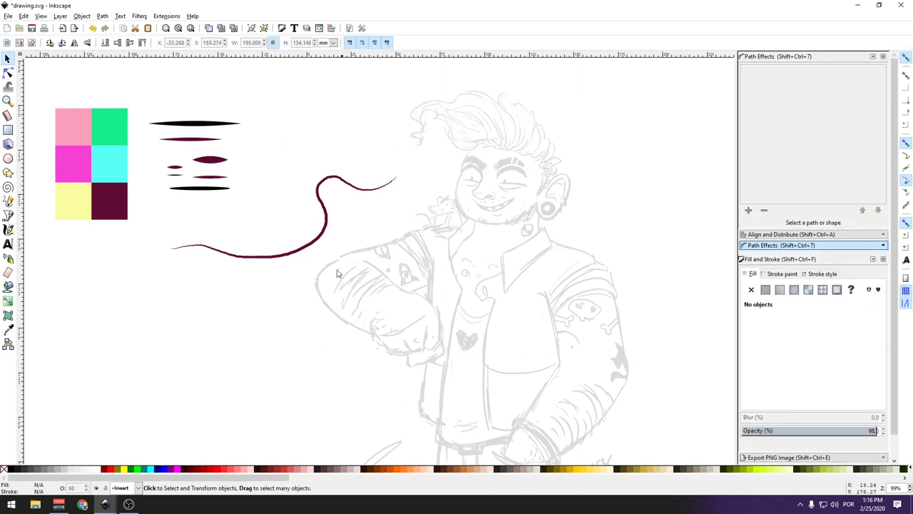
click(327, 223)
key(Delete)
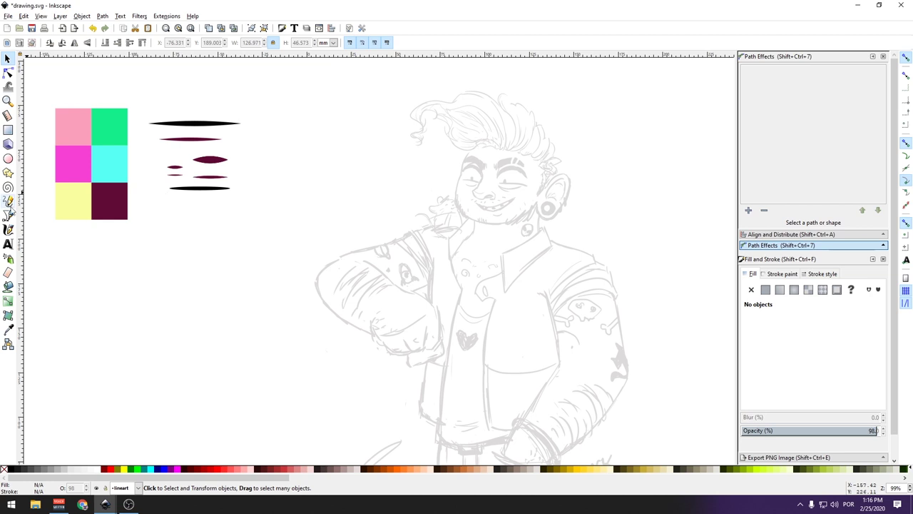
Try two Pencil test strokes with the dark-purple leaf-shaped brush along the arm, undoing both.
click(216, 157)
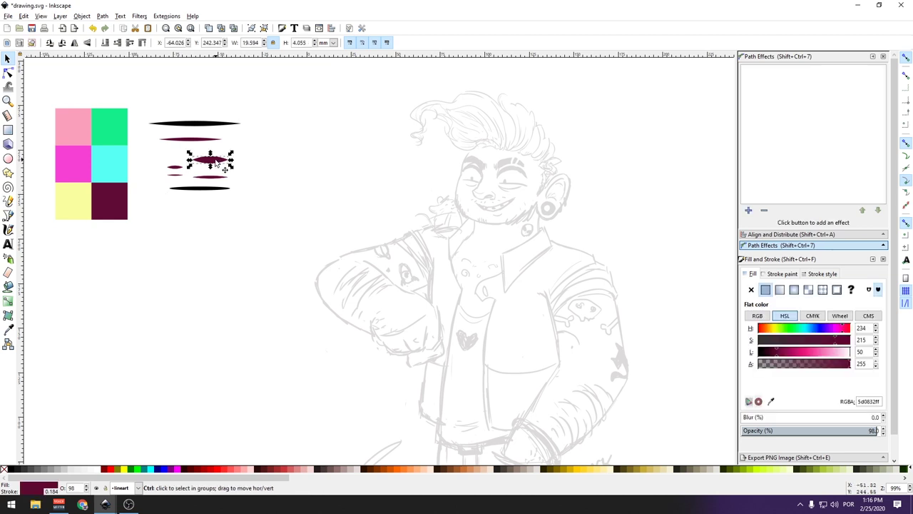
click(10, 200)
drag(294, 265, 388, 227)
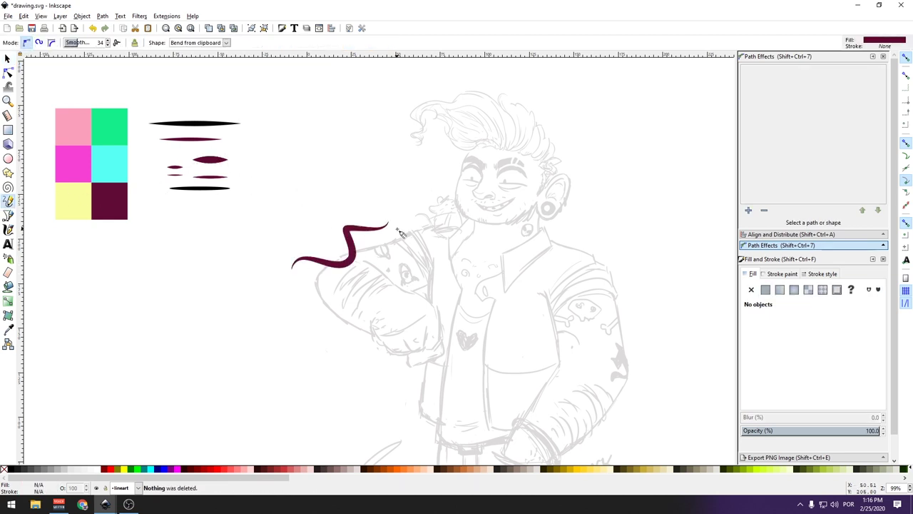
key(ctrl+z)
drag(293, 306, 427, 225)
key(ctrl+z)
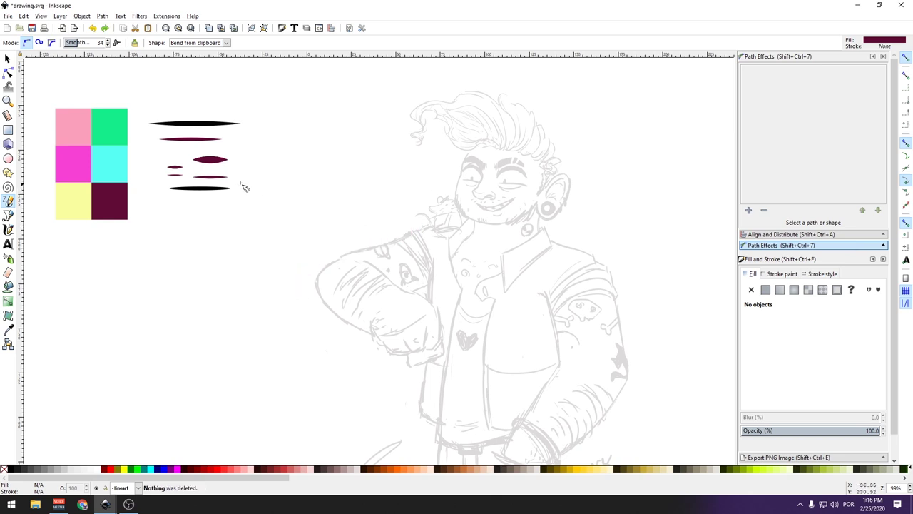
Switch to the tiny dark-purple brush shape and test new Pencil strokes along the arm.
click(7, 58)
click(174, 169)
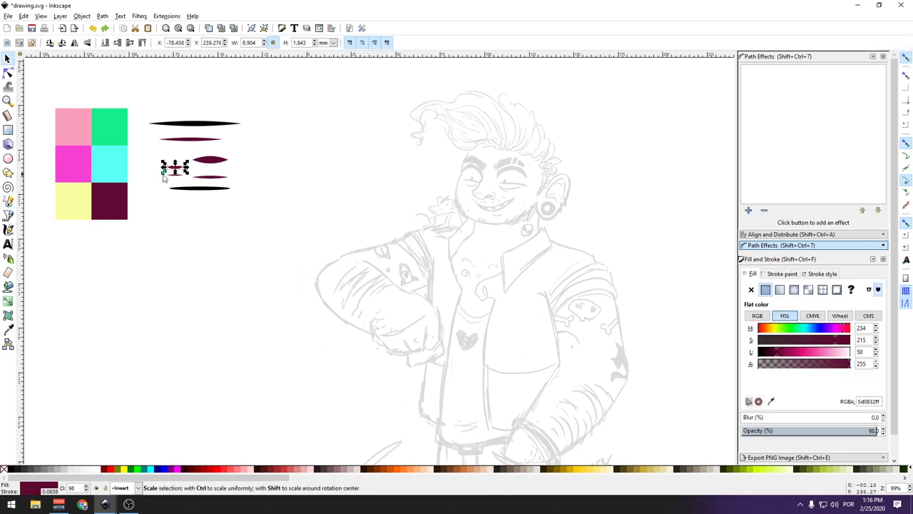
key(p)
key(Escape)
mouse_move(326, 269)
mouse_down()
mouse_move(428, 237)
mouse_move(384, 258)
mouse_up()
key(ctrl+z)
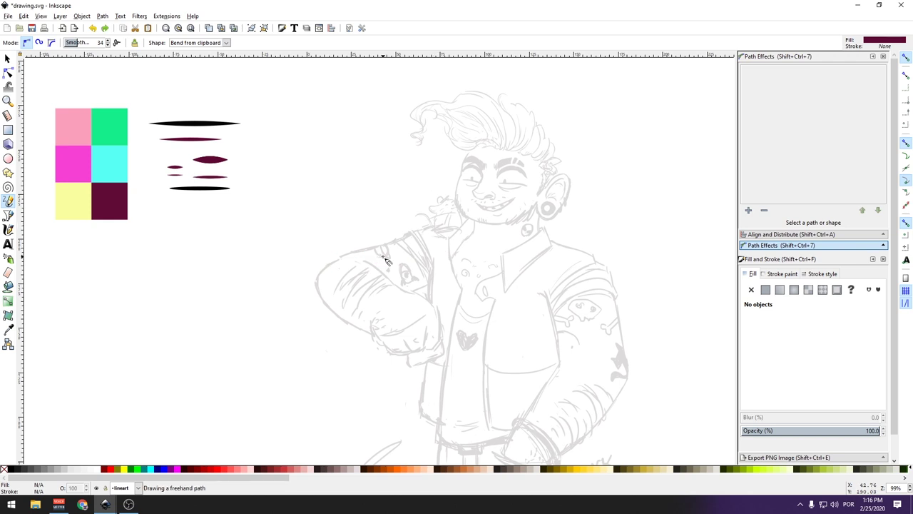
mouse_move(384, 259)
mouse_down()
mouse_move(326, 252)
mouse_move(311, 265)
mouse_up()
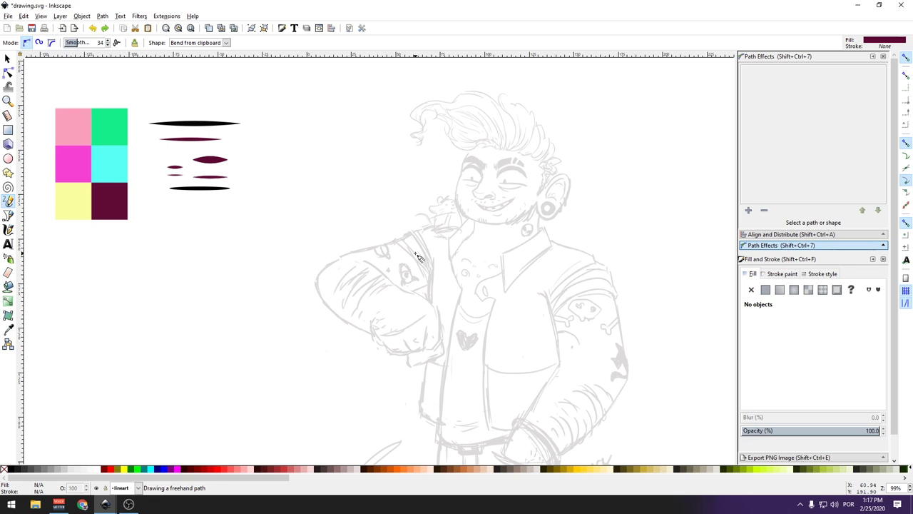
Draw tapered strokes along the fist's outer curve and bottom, redrawing the undone knuckle stroke.
ctrl+scroll(419, 348, up, 1)
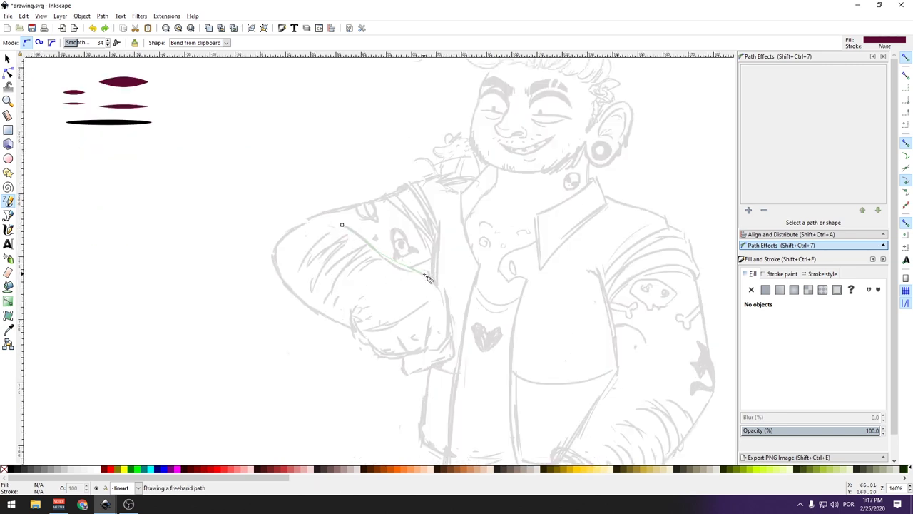
drag(355, 235, 421, 350)
mouse_move(430, 318)
mouse_down()
mouse_move(427, 348)
mouse_move(365, 360)
mouse_up()
drag(383, 323, 352, 353)
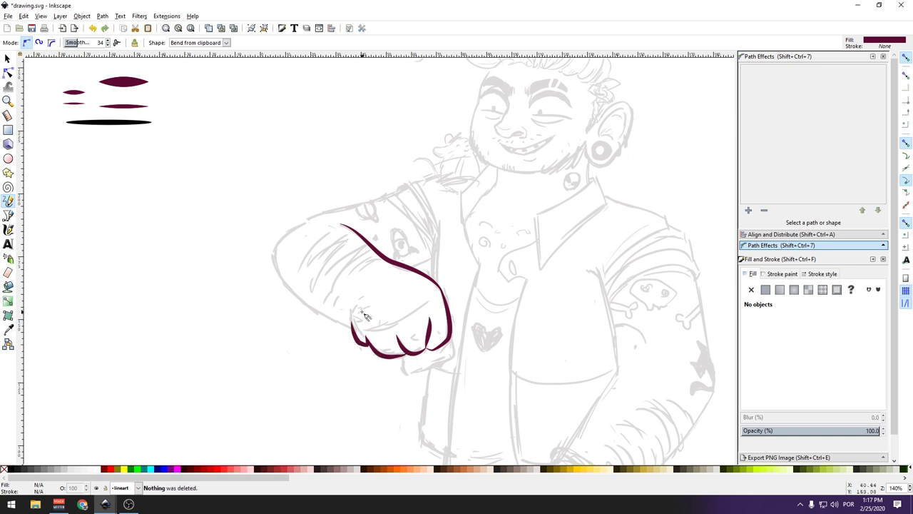
key(grave)
key(ctrl+z)
key(ctrl+z)
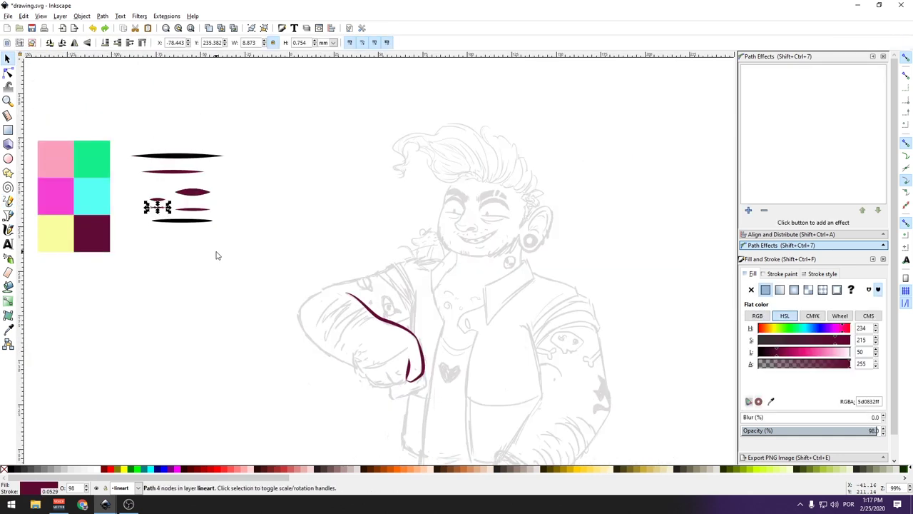
key(Delete)
drag(416, 336, 362, 369)
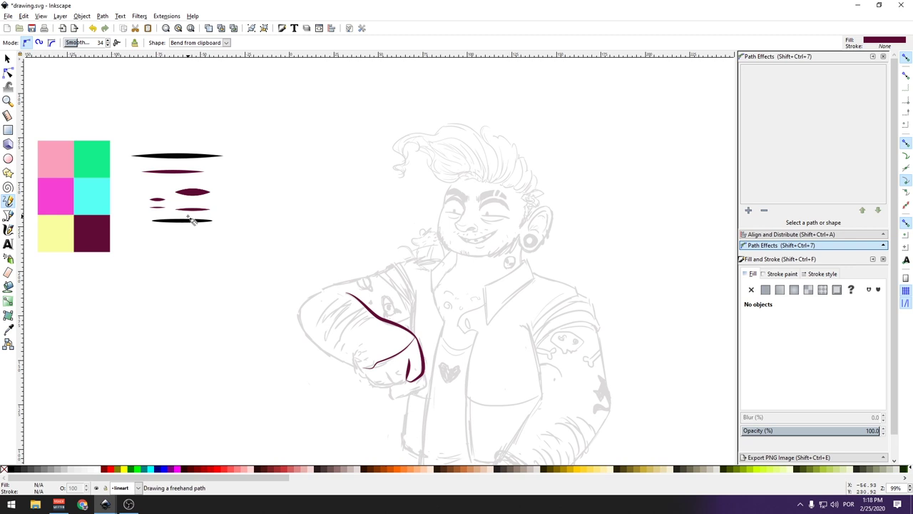
Select the small dash shape beside the swatches to use as the stroke profile.
click(8, 58)
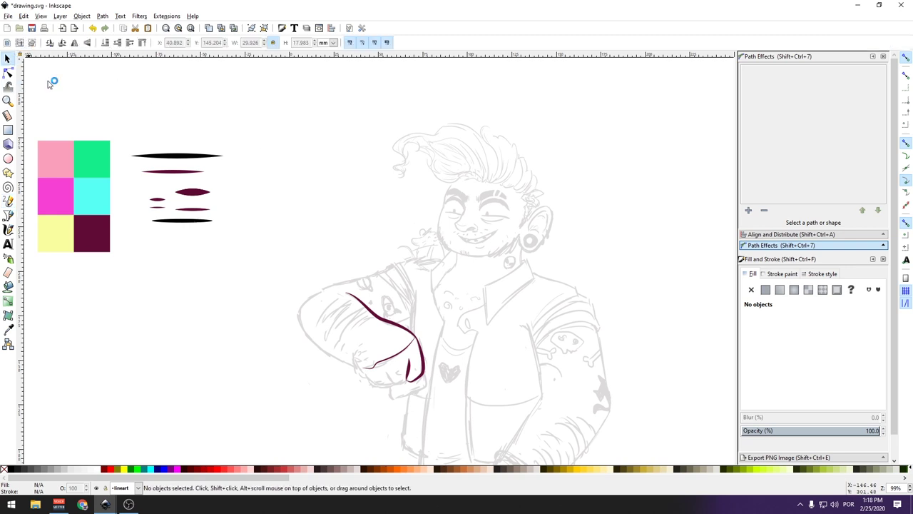
click(191, 194)
click(157, 200)
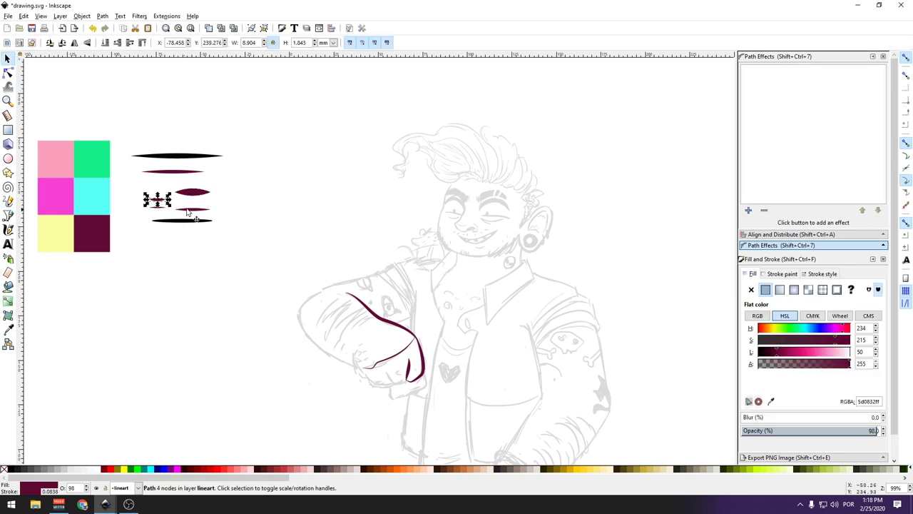
click(240, 226)
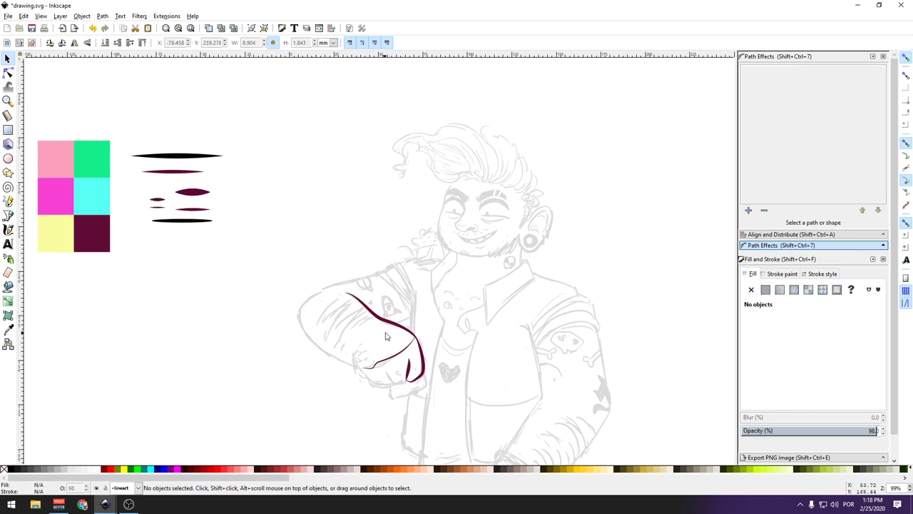
click(159, 200)
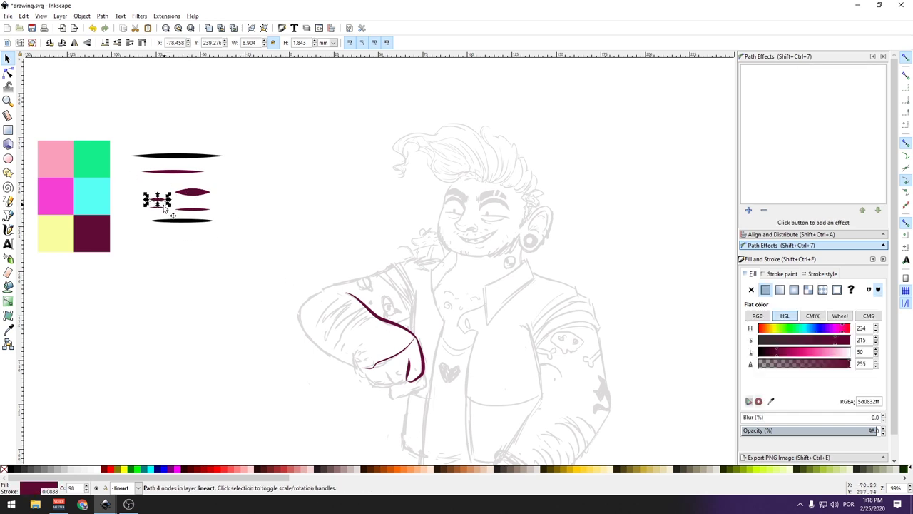
Draw a line across the fist and another shaped stroke on it.
click(8, 201)
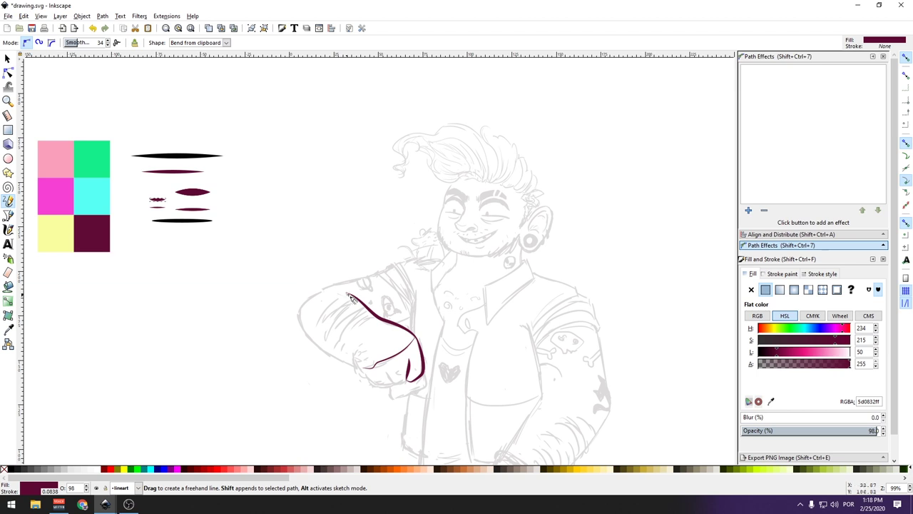
key(Escape)
drag(347, 291, 423, 384)
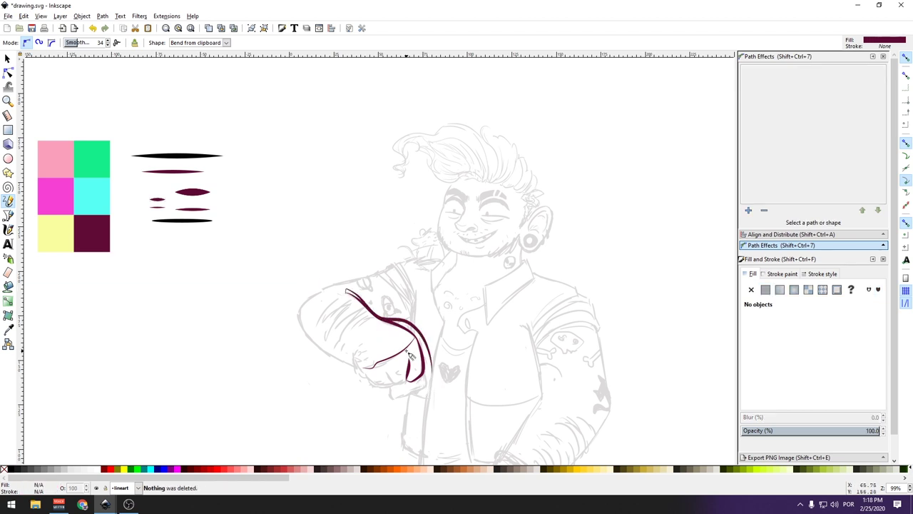
drag(415, 341, 361, 366)
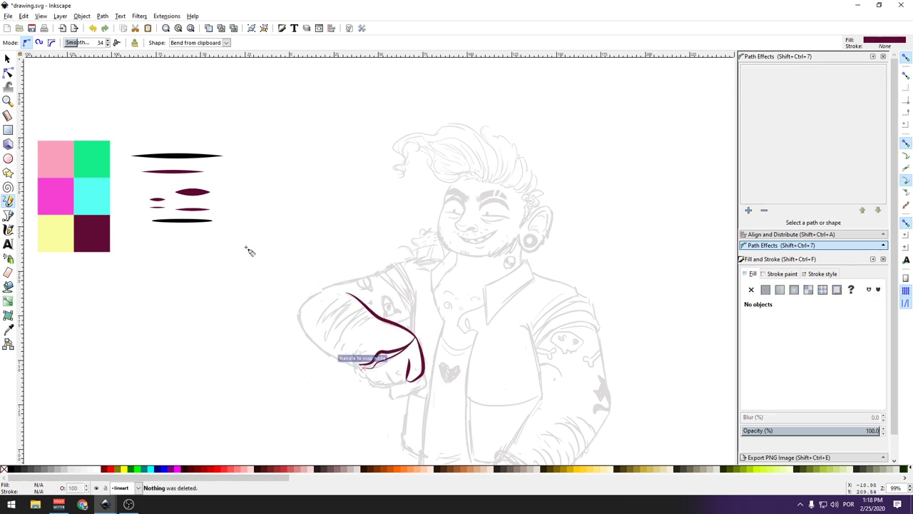
Copy the dash shape as the Bend-from-clipboard profile and close the fist's bottom with a curve.
click(8, 59)
click(158, 201)
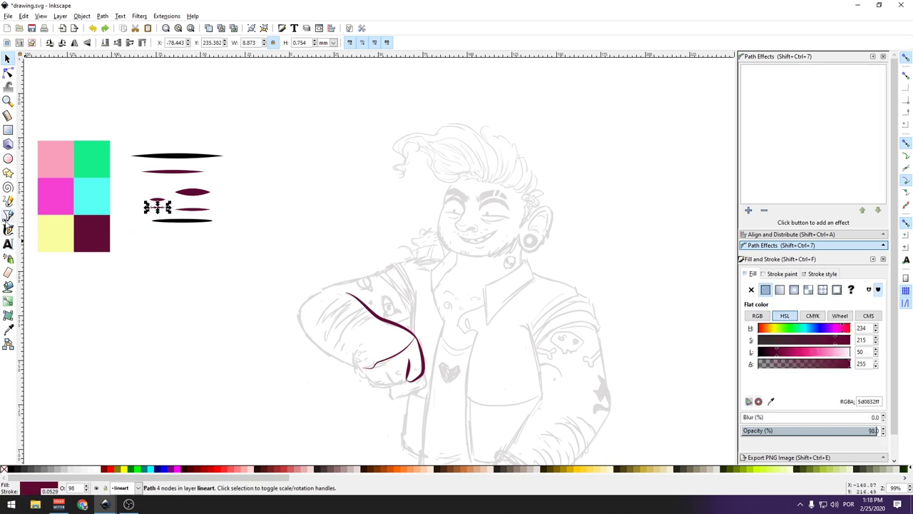
click(8, 201)
key(Escape)
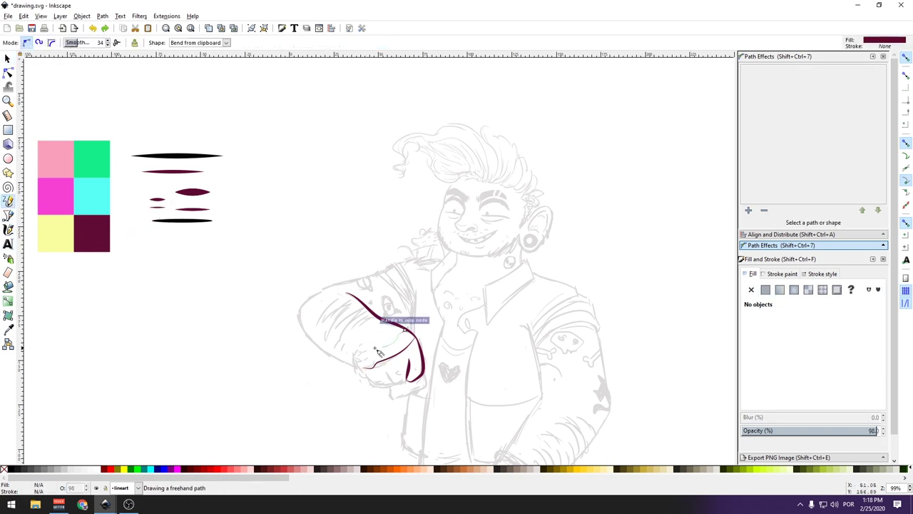
key(Delete)
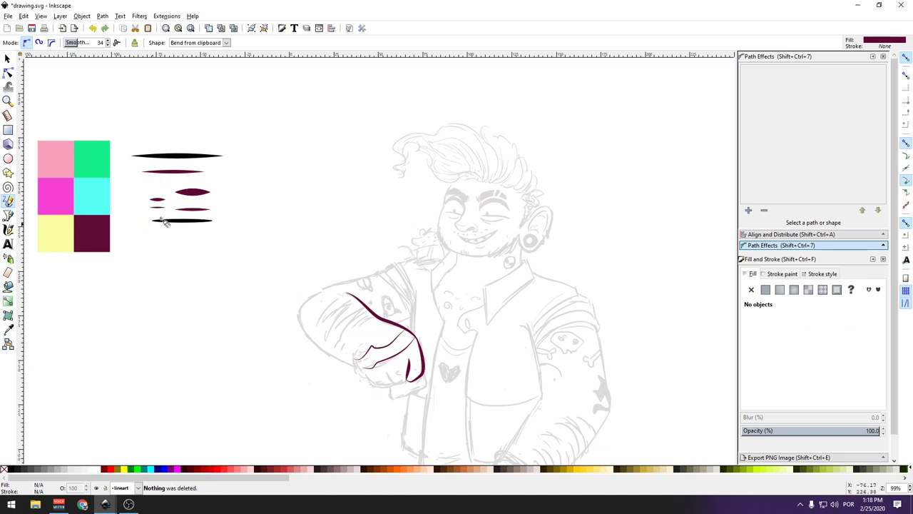
click(8, 58)
click(157, 199)
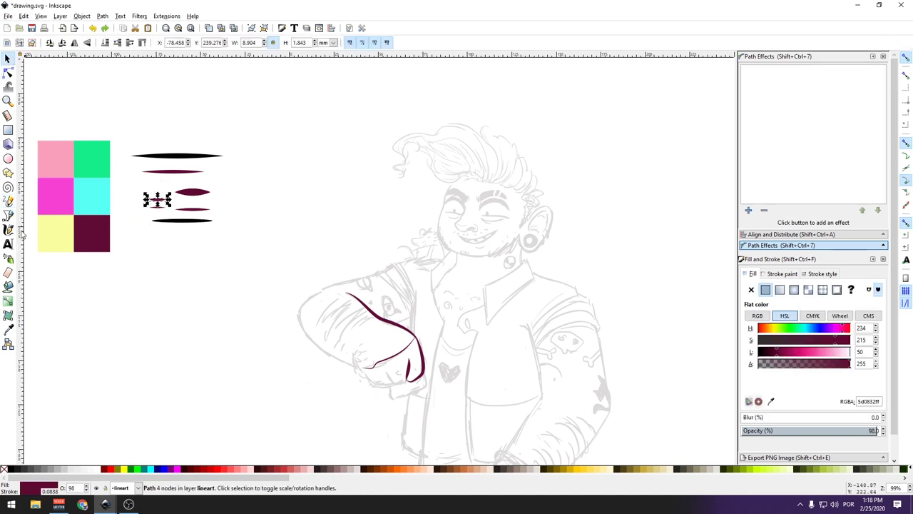
key(p)
key(Escape)
key(Delete)
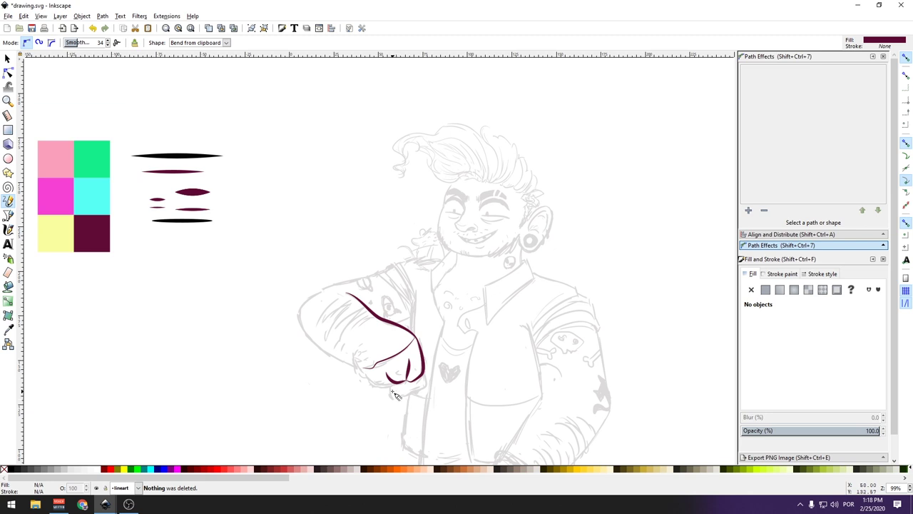
drag(402, 385, 410, 360)
click(8, 72)
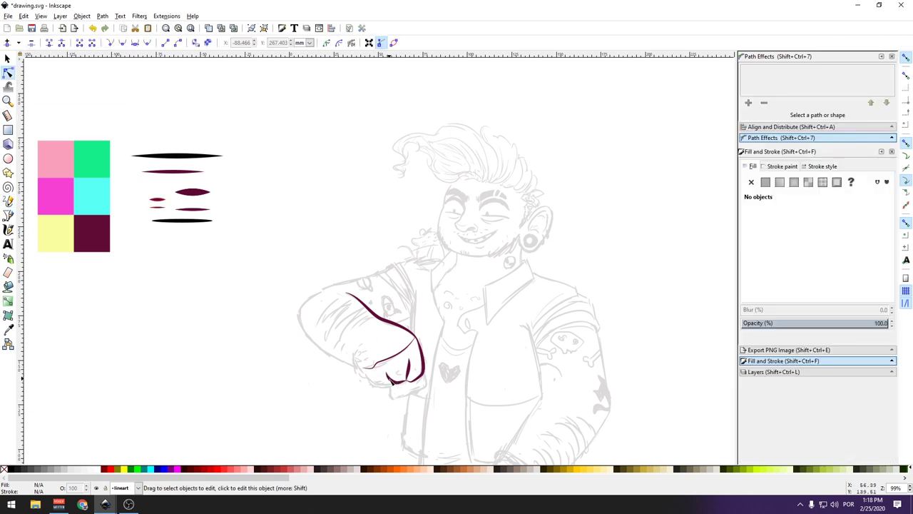
Reshape the small stroke under the fist from a hairline into a crescent.
click(397, 385)
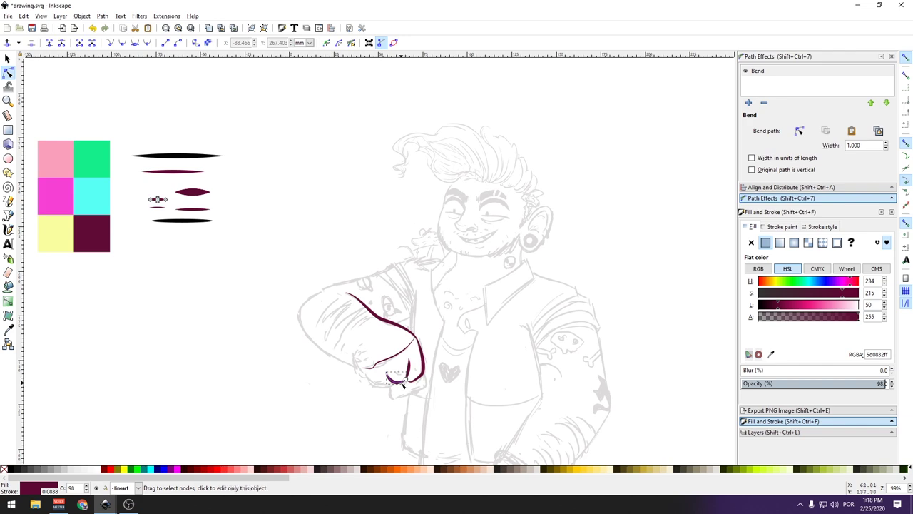
scroll(402, 384, down, 3)
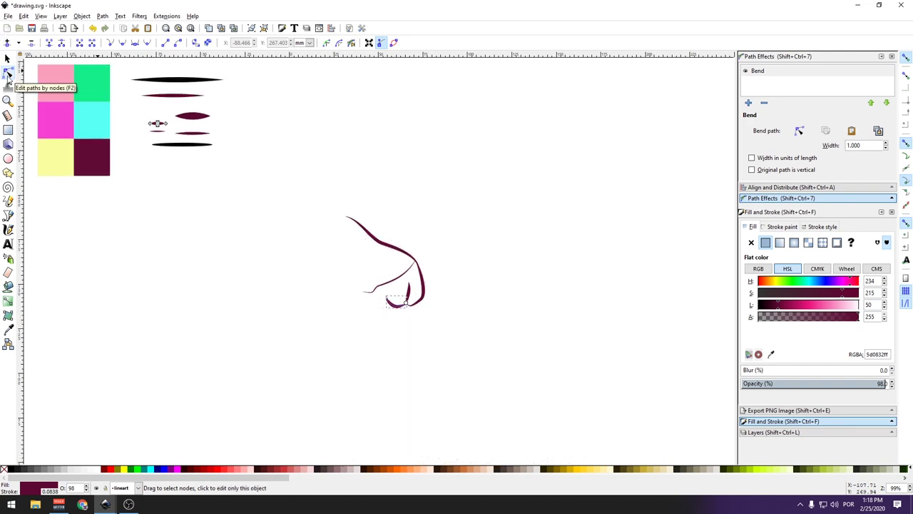
ctrl+scroll(442, 296, up, 4)
ctrl+scroll(442, 296, up, 2)
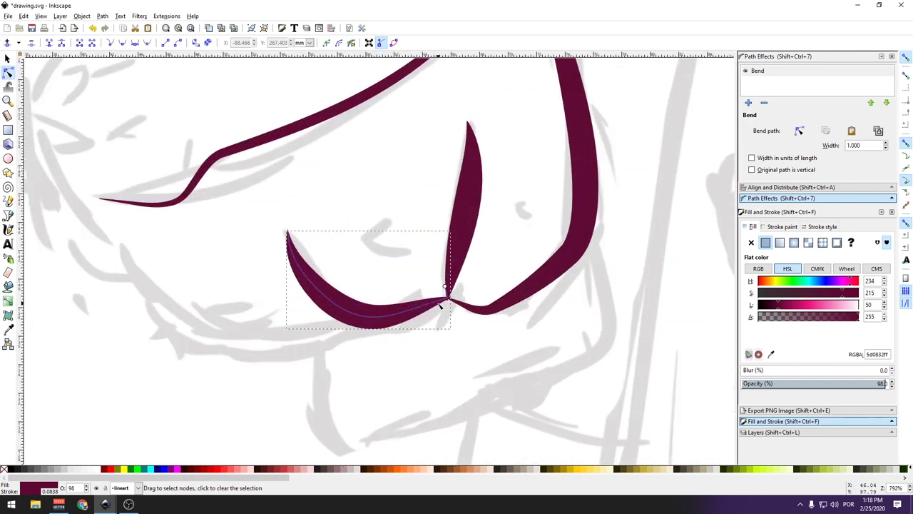
ctrl+scroll(440, 303, up, 1)
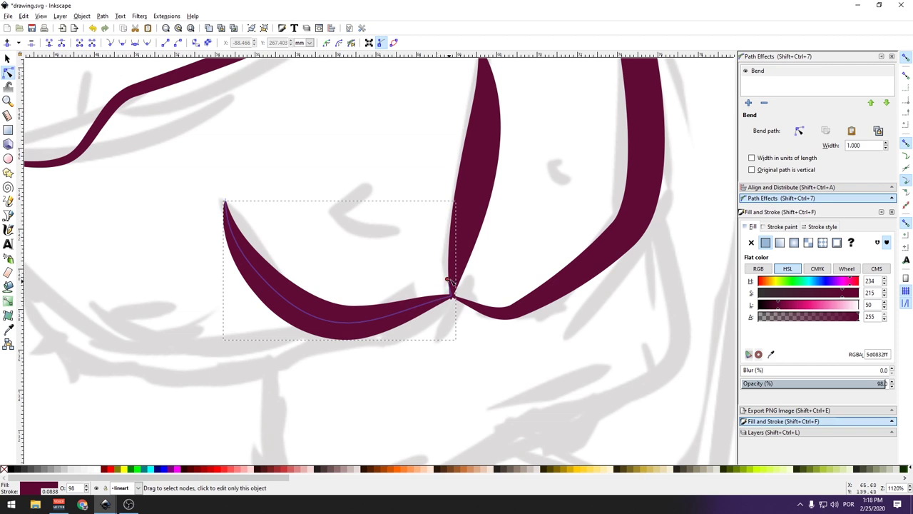
drag(448, 280, 450, 292)
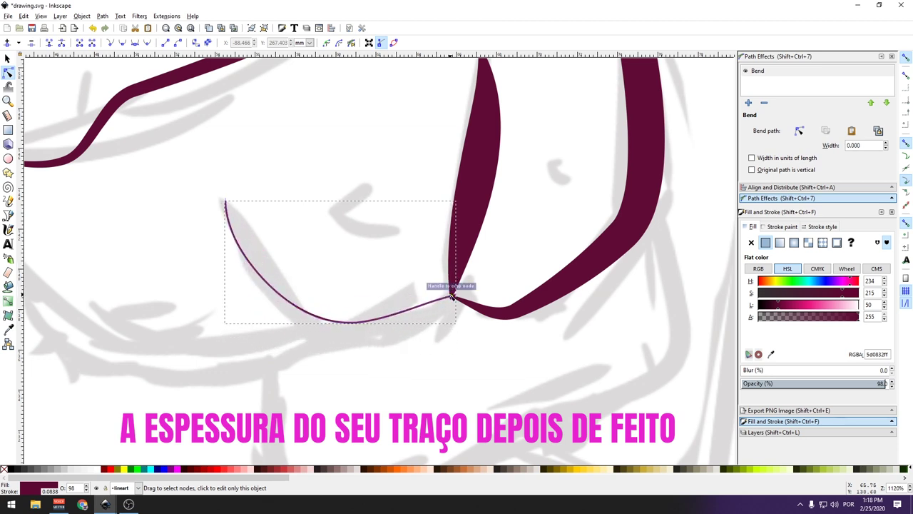
mouse_move(451, 291)
mouse_down()
mouse_move(457, 282)
mouse_move(428, 295)
mouse_up()
Thicken the small stroke under the fist again and deselect it.
ctrl+scroll(424, 300, down, 4)
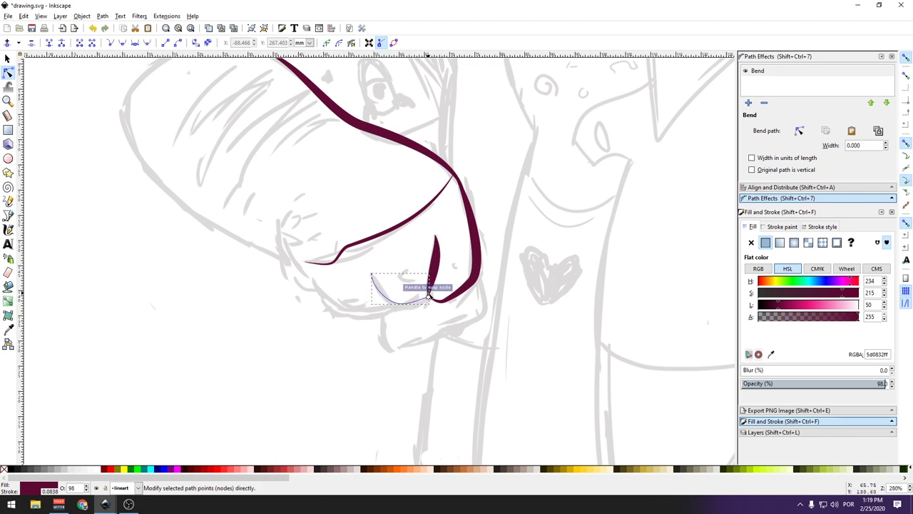
scroll(422, 295, up, 1)
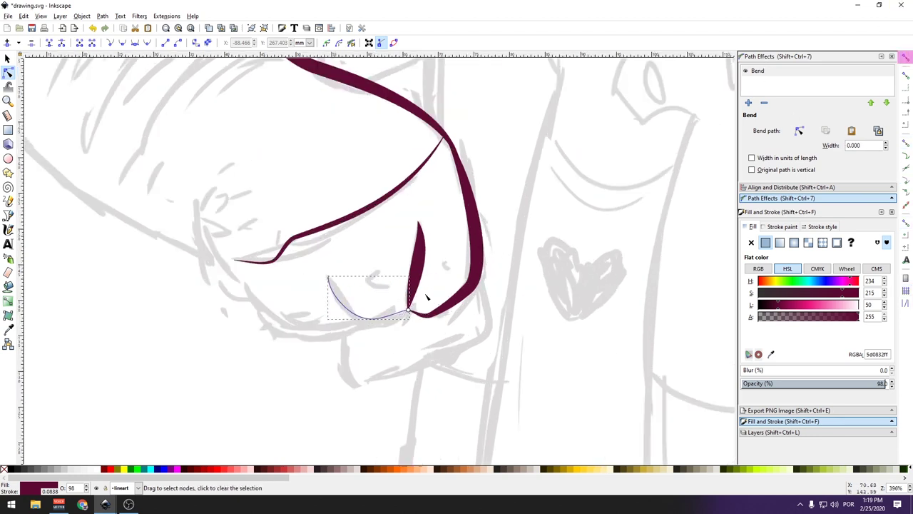
scroll(414, 303, up, 1)
scroll(403, 314, up, 1)
drag(397, 319, 398, 317)
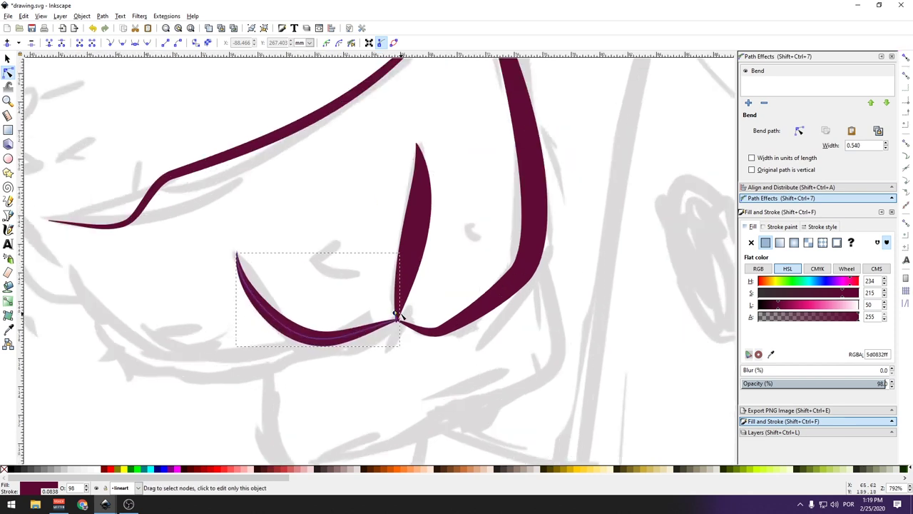
scroll(398, 317, down, 1)
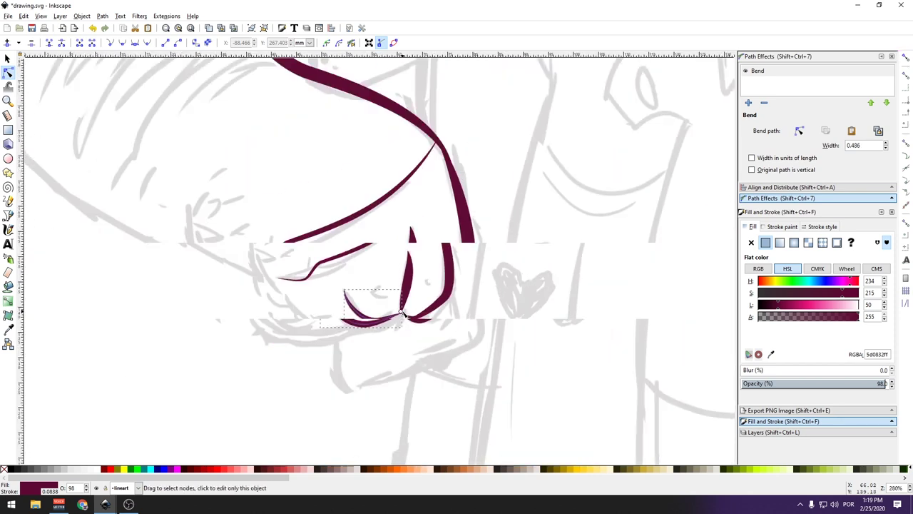
scroll(399, 314, down, 1)
key(Escape)
Make the small vertical finger-division stroke on the fist slightly thinner.
scroll(403, 308, down, 1)
scroll(404, 305, up, 1)
click(403, 294)
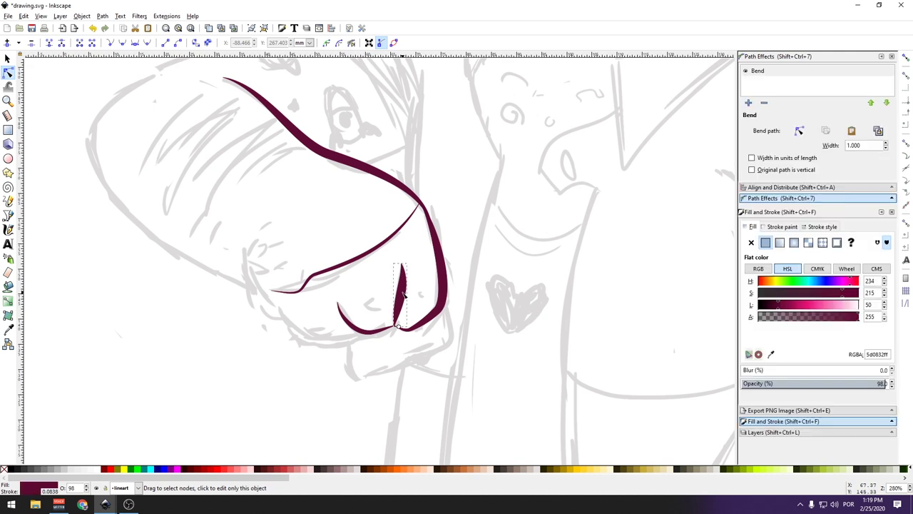
drag(400, 327, 400, 327)
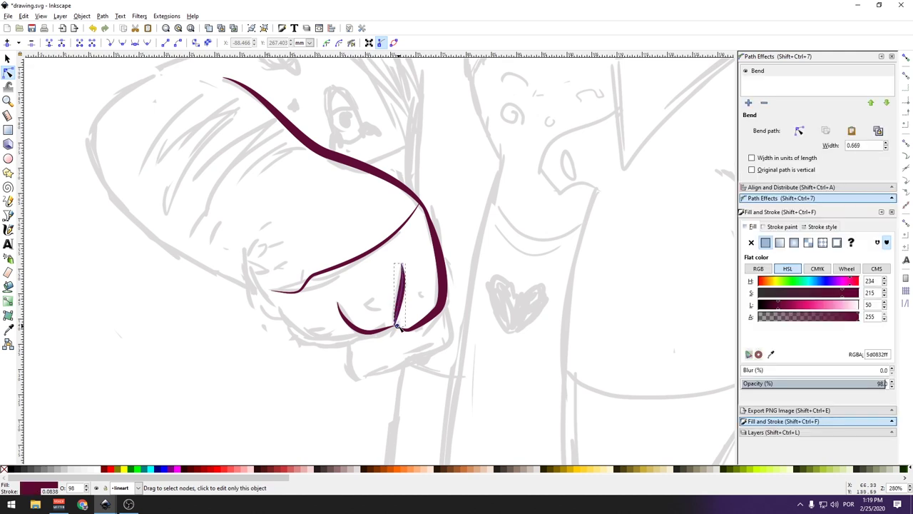
key(Escape)
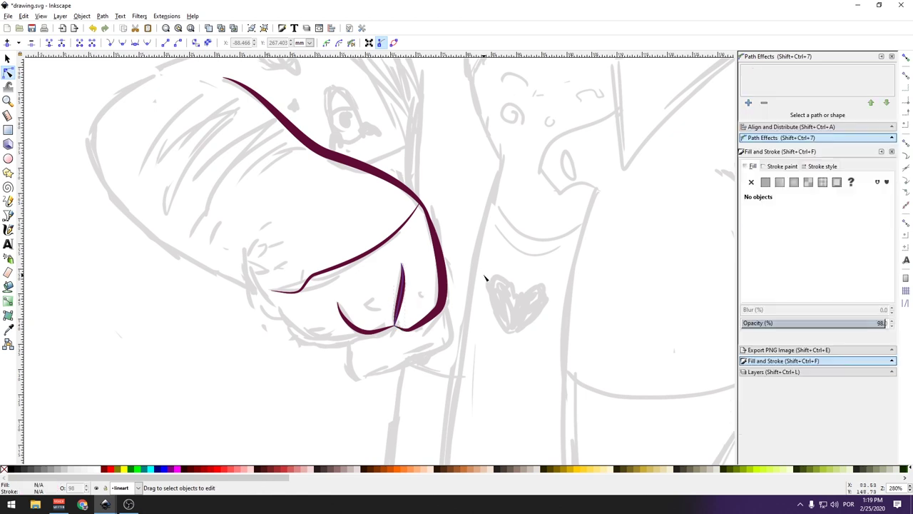
Thicken the line across the fist, then zoom out to show the whole character.
scroll(485, 277, down, 2)
click(447, 247)
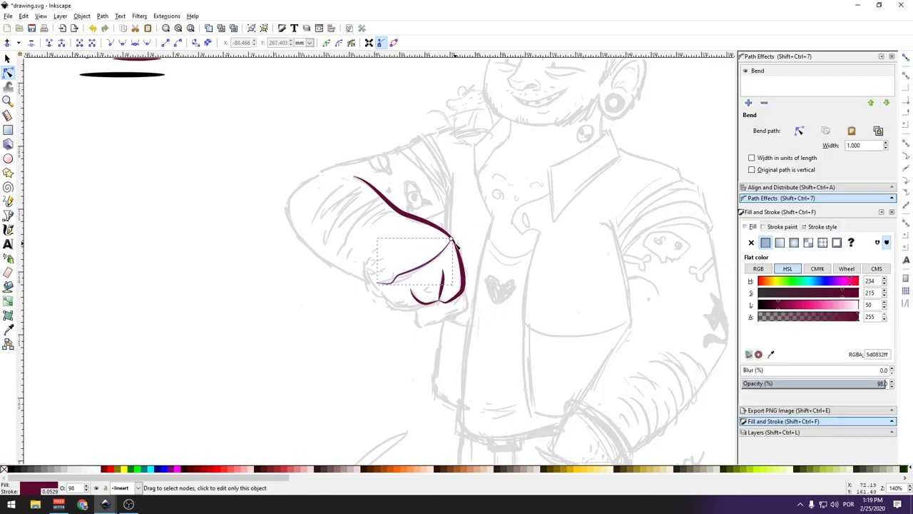
scroll(449, 243, up, 3)
drag(446, 229, 446, 231)
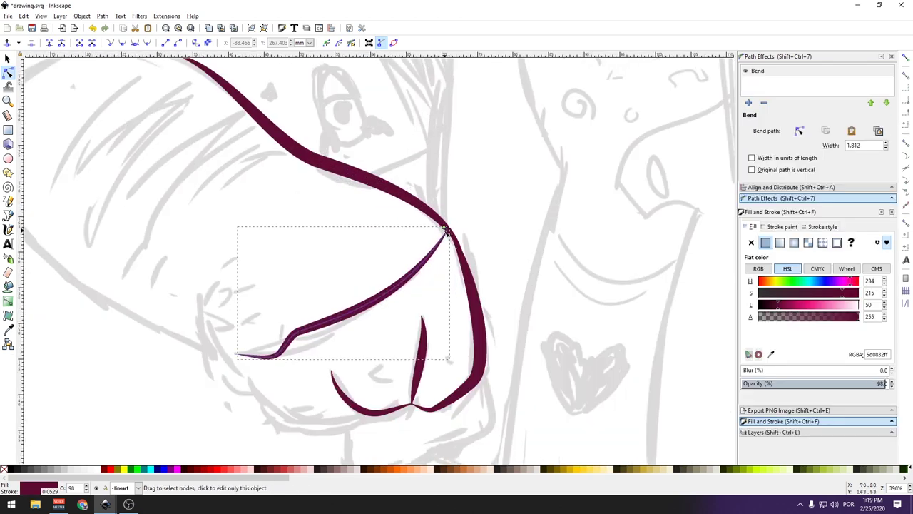
key(Escape)
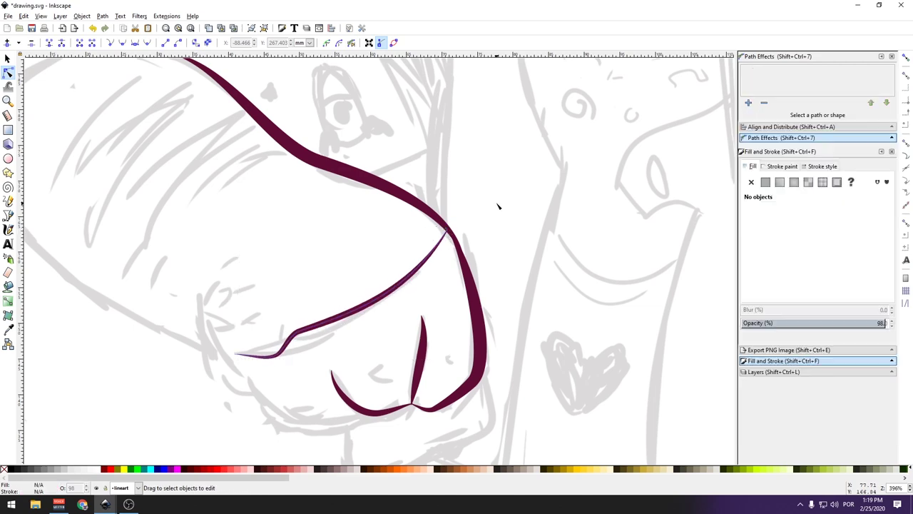
scroll(498, 204, down, 1)
scroll(485, 235, down, 2)
scroll(472, 261, down, 1)
Draw the sleeve's outer curve and a stroke closing the fist's bottom.
key(p)
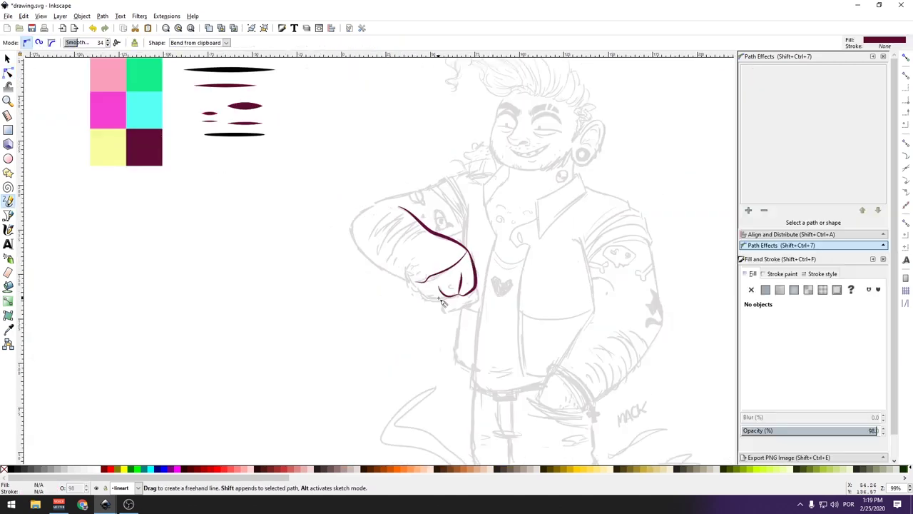
key(Delete)
mouse_move(431, 187)
mouse_down()
mouse_move(421, 295)
mouse_move(445, 292)
mouse_up()
key(Escape)
key(Delete)
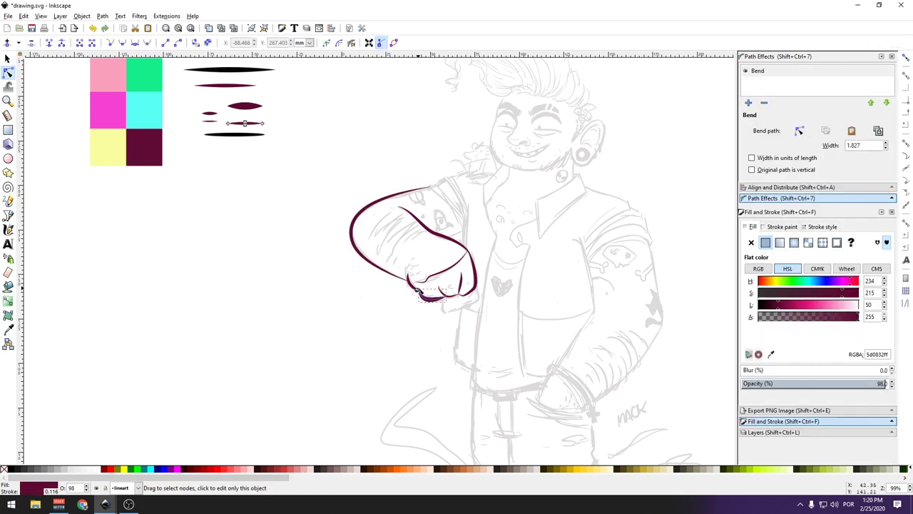
key(Escape)
key(Delete)
drag(467, 207, 464, 243)
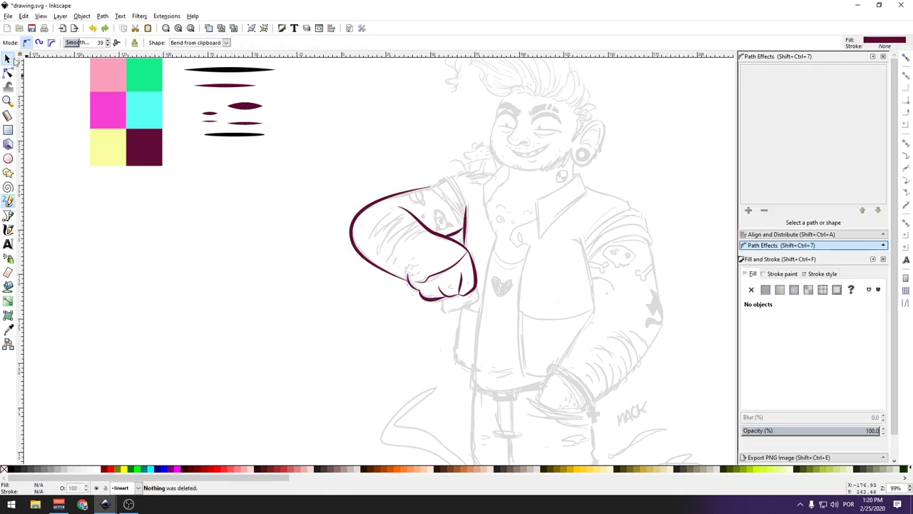
Add hatching and diagonal shading strokes inside the sleeve, then save the drawing.
mouse_move(460, 178)
mouse_down()
mouse_move(465, 223)
mouse_move(434, 189)
mouse_move(465, 174)
mouse_up()
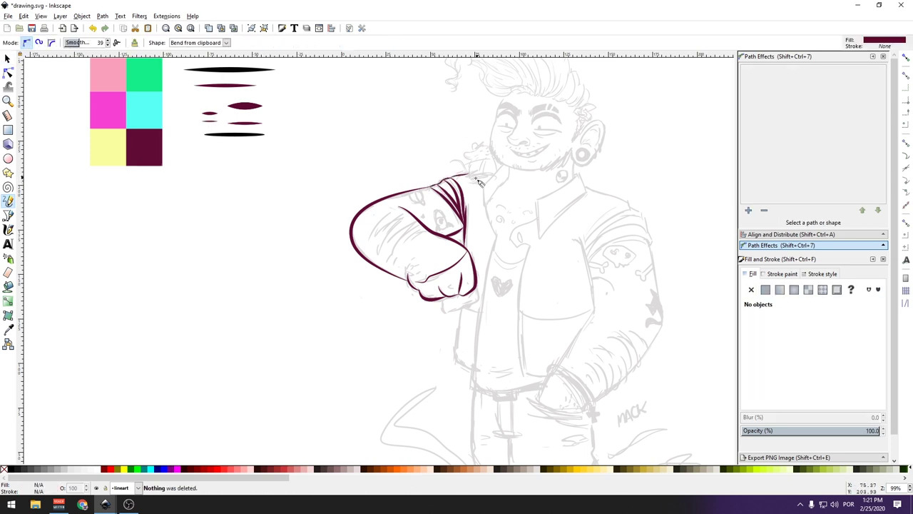
drag(445, 308, 476, 294)
drag(426, 236, 399, 261)
mouse_move(421, 224)
mouse_down()
mouse_move(391, 259)
mouse_move(378, 254)
mouse_up()
drag(393, 214, 368, 250)
drag(457, 284, 428, 292)
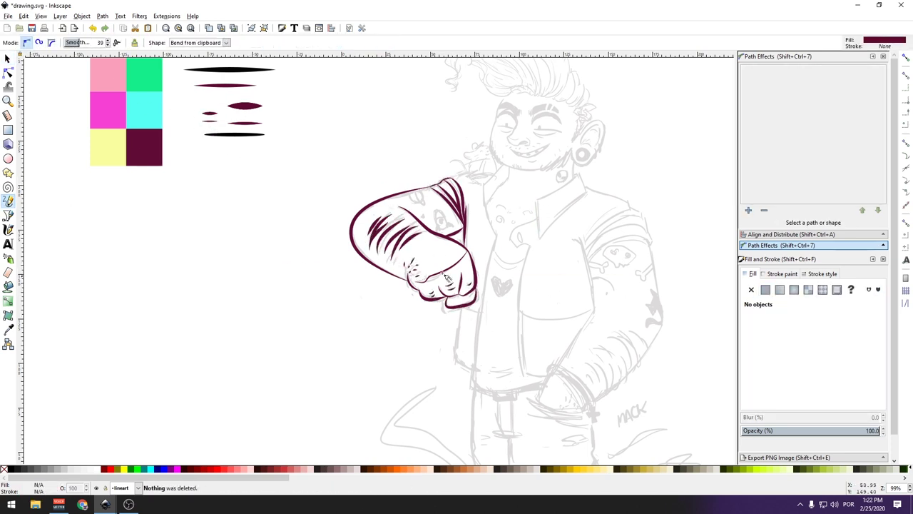
drag(412, 195, 421, 204)
key(ctrl+s)
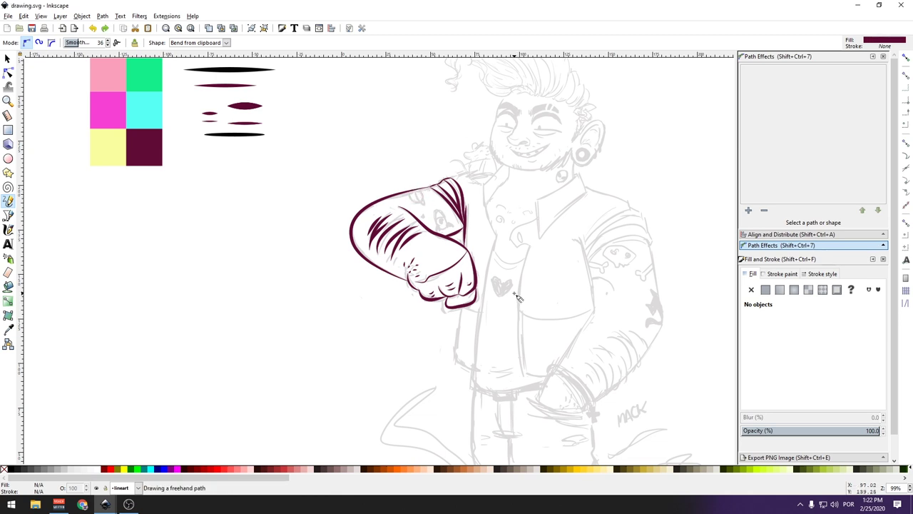
Draw the long jacket edges down the torso, redrawing the lower line with Smoothing 48.
drag(495, 234, 477, 365)
drag(459, 308, 487, 375)
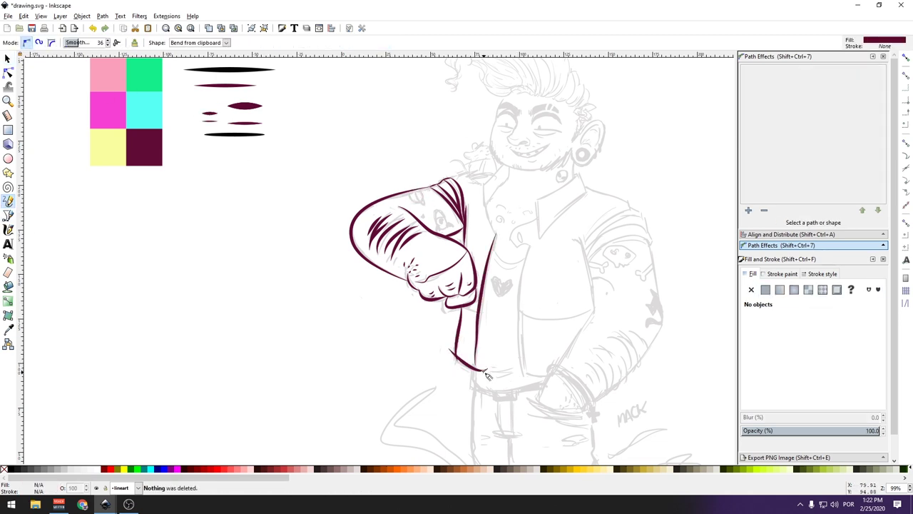
key(ctrl+z)
key(ctrl+z)
key(ctrl+shift+z)
key(ctrl+z)
key(ctrl+shift+z)
drag(459, 307, 460, 367)
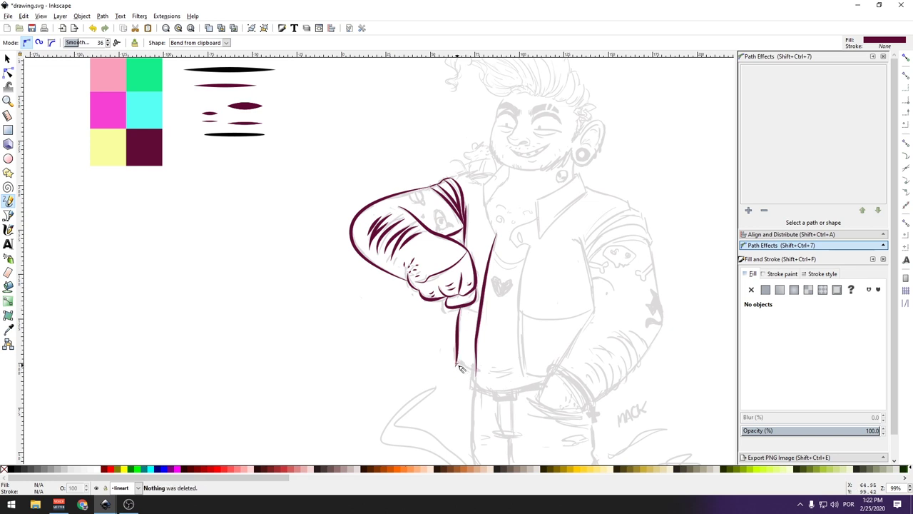
key(ctrl+z)
click(87, 43)
mouse_move(460, 306)
mouse_down()
mouse_move(454, 380)
mouse_move(497, 374)
mouse_up()
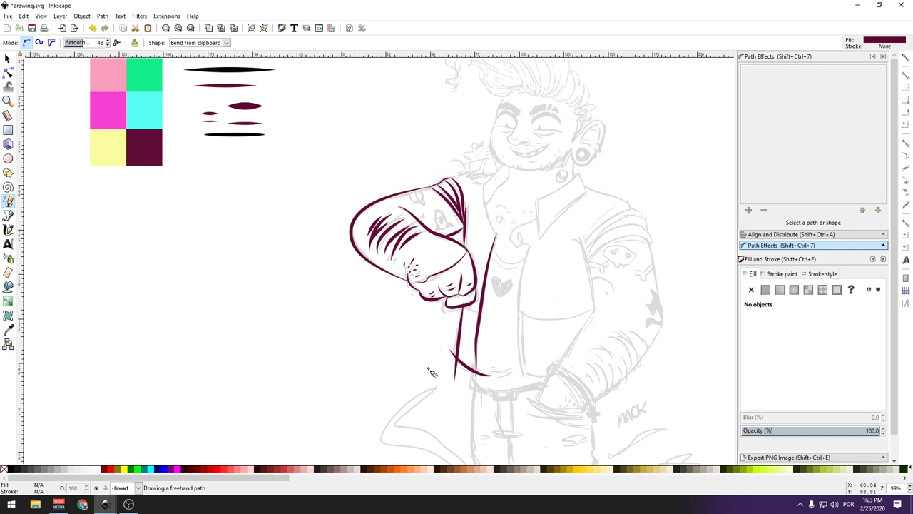
ctrl+scroll(497, 392, up, 1)
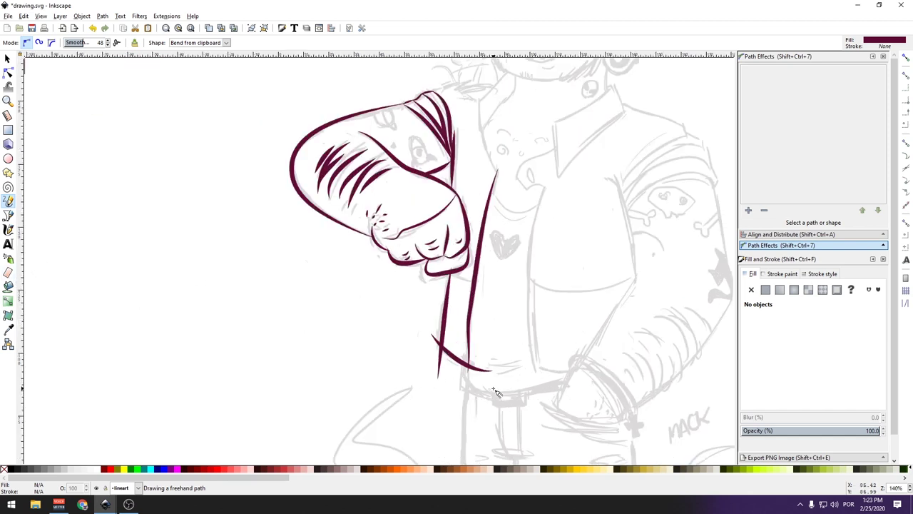
ctrl+scroll(498, 392, up, 1)
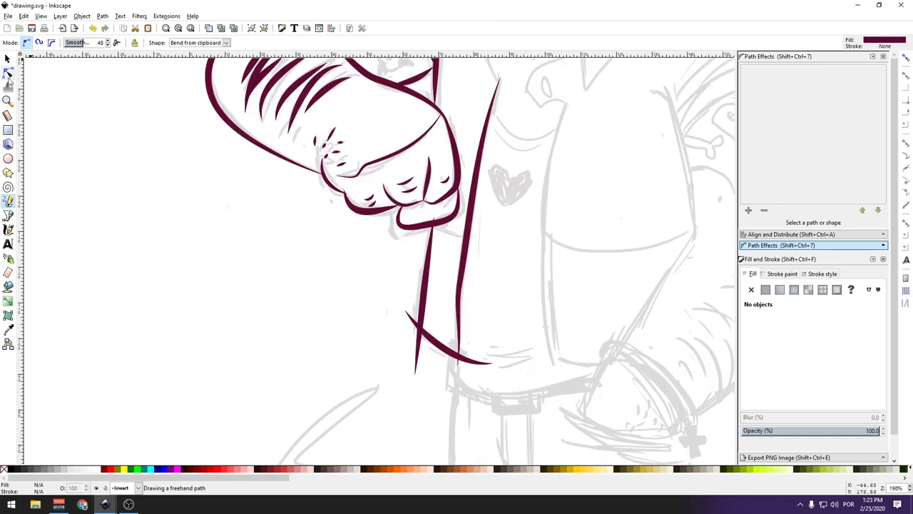
click(9, 74)
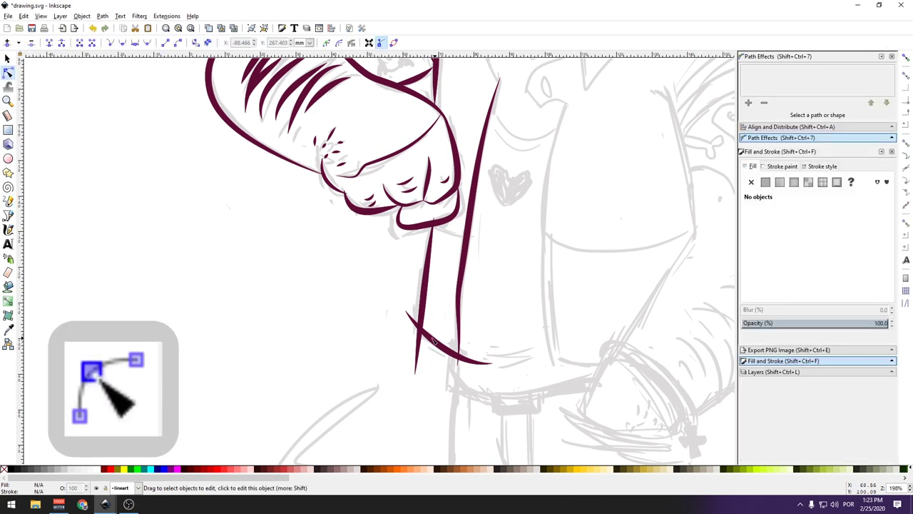
Erase the overshooting ends of the line below the fist and the inner jacket line.
click(426, 298)
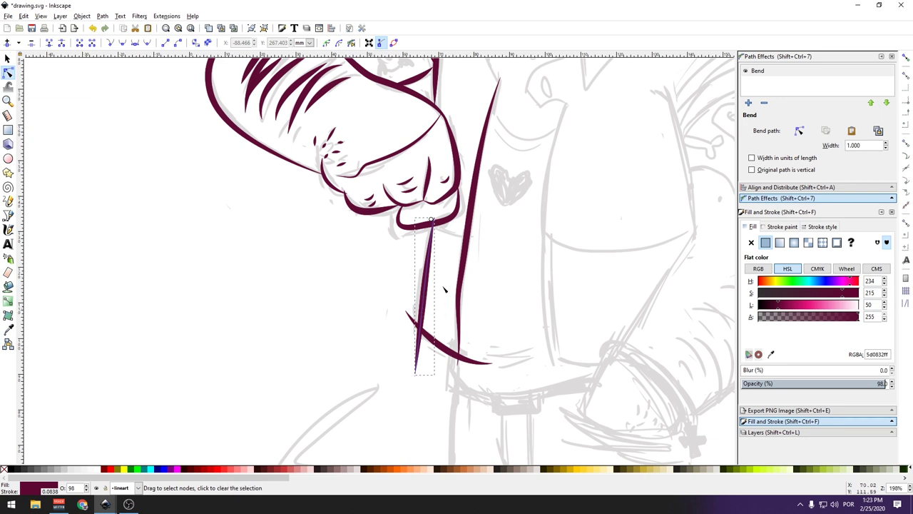
click(8, 273)
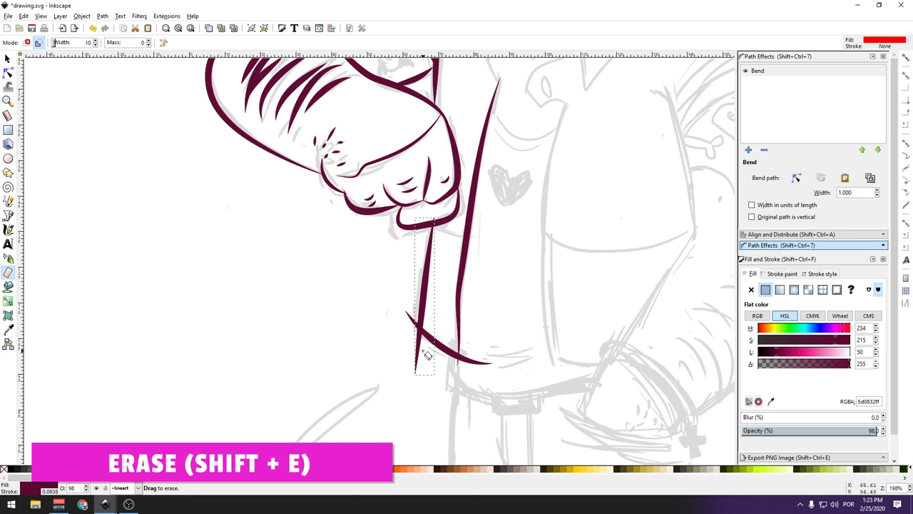
mouse_move(410, 340)
mouse_down()
mouse_move(432, 358)
mouse_move(421, 373)
mouse_up()
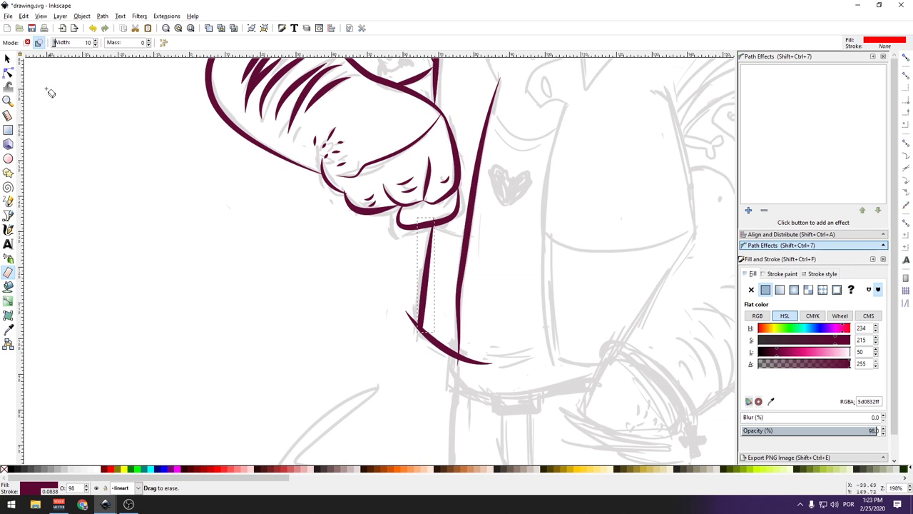
click(8, 74)
click(402, 305)
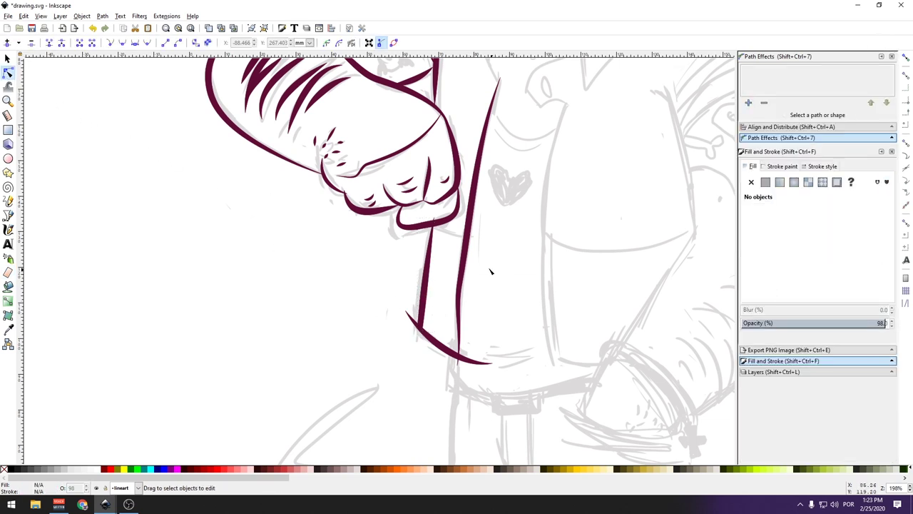
click(431, 246)
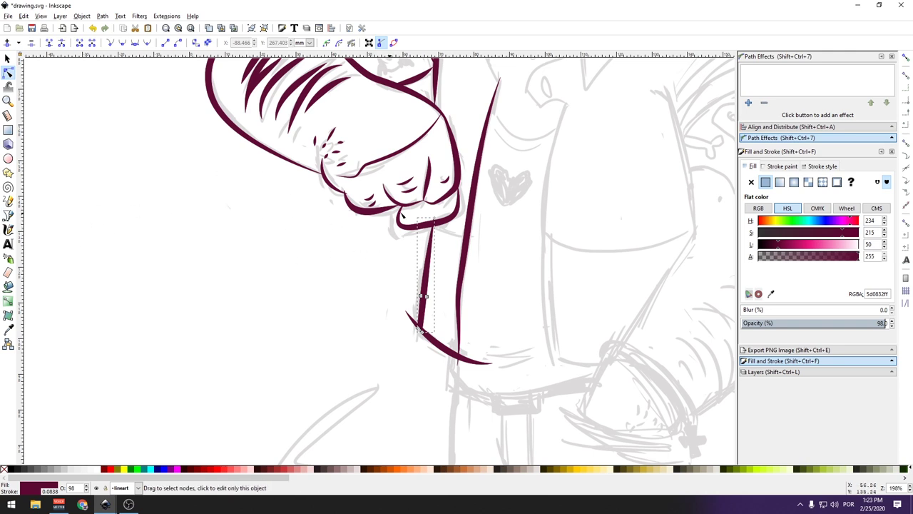
key(shift+e)
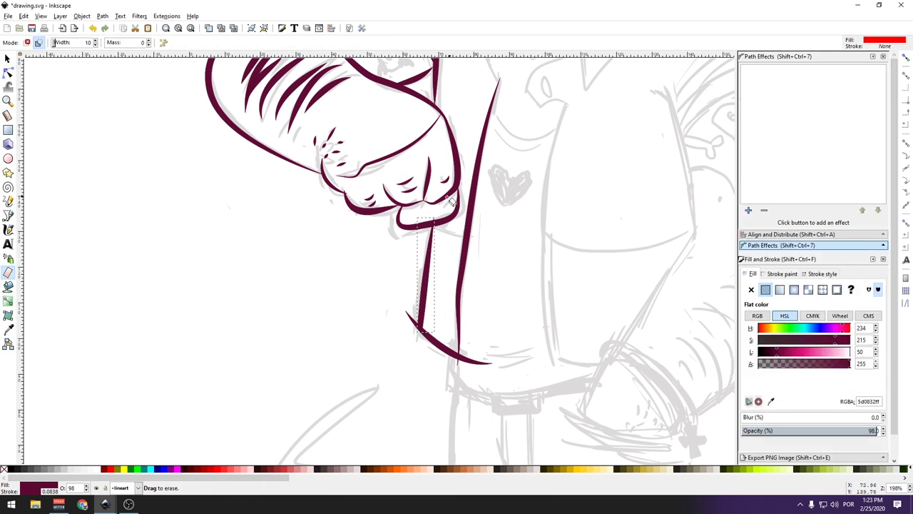
drag(435, 221, 431, 224)
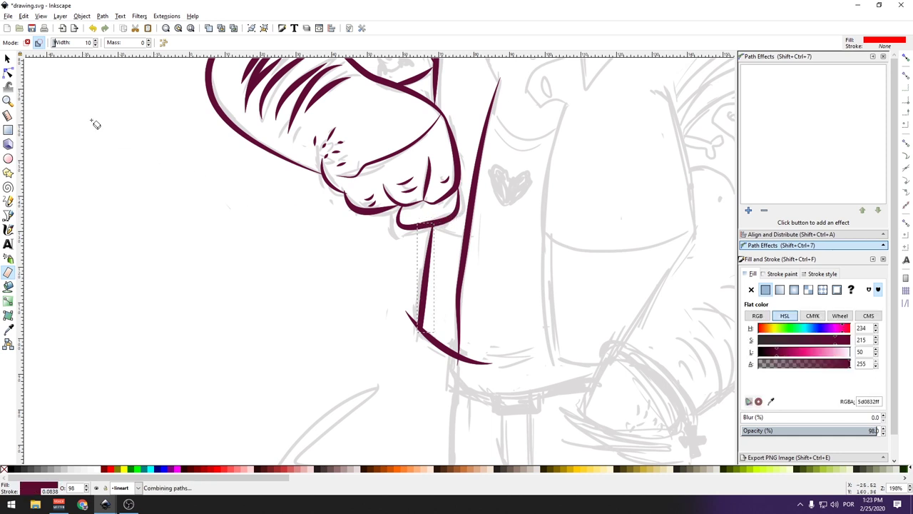
Trim the bottom of the long right jacket line and the hem stroke's tip.
key(n)
click(462, 326)
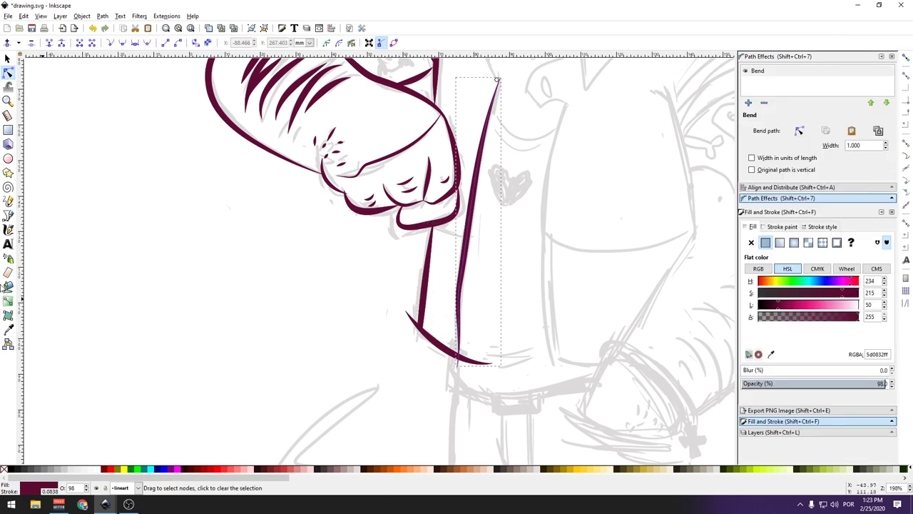
click(8, 273)
mouse_move(467, 368)
mouse_down()
mouse_move(459, 364)
mouse_move(463, 374)
mouse_up()
click(8, 72)
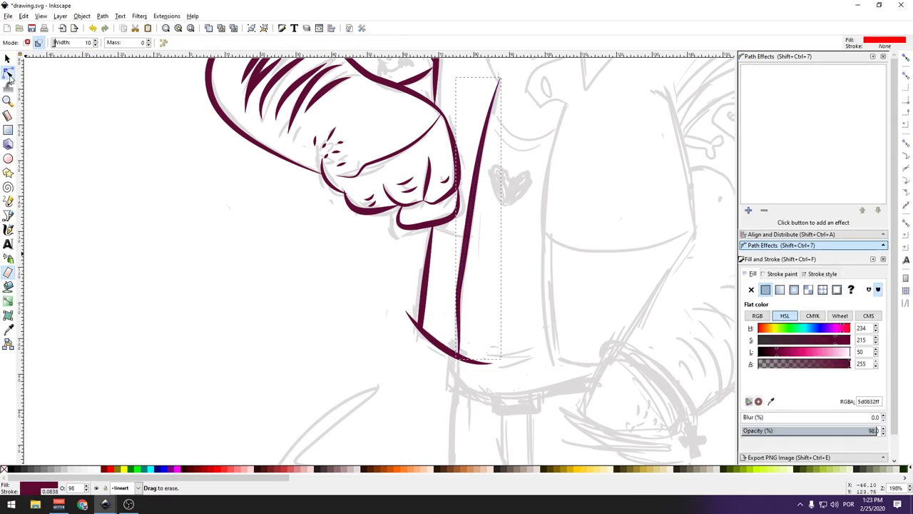
click(428, 336)
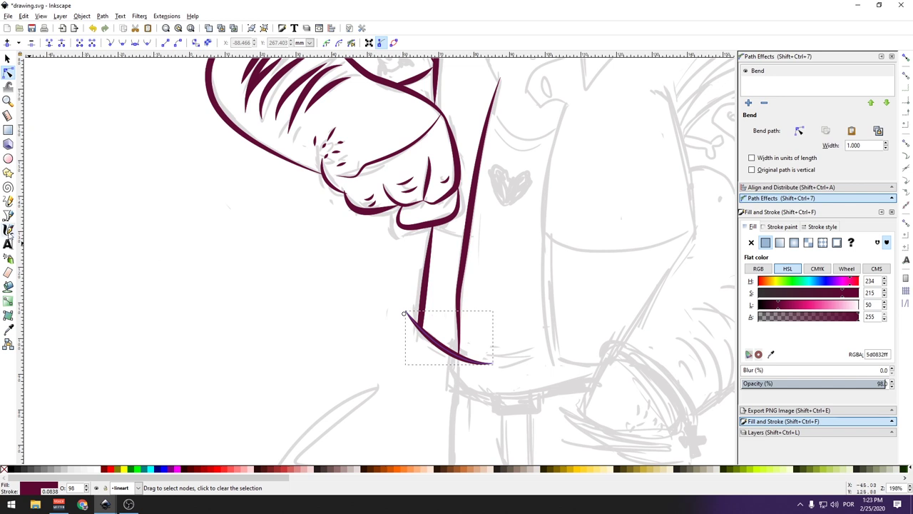
key(shift+e)
drag(412, 312, 418, 344)
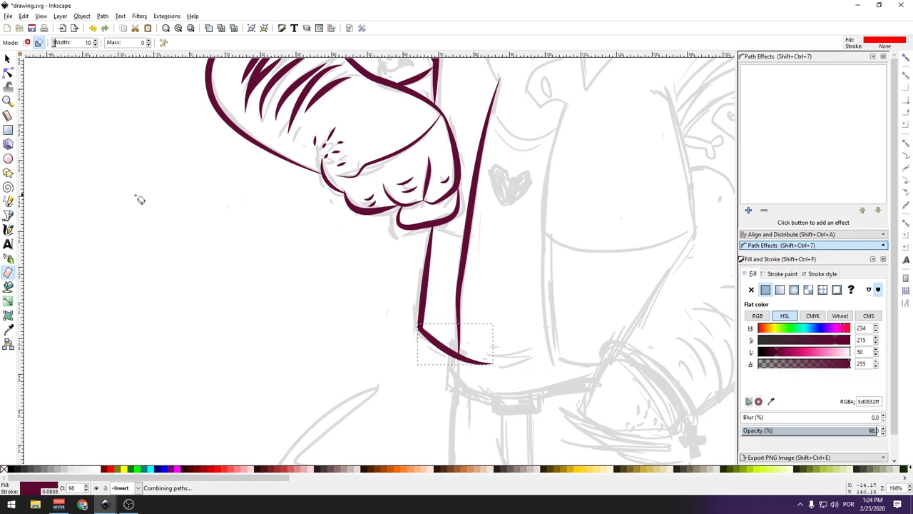
Draw a jacket edge line on the torso and a curve across the lower chest.
click(8, 201)
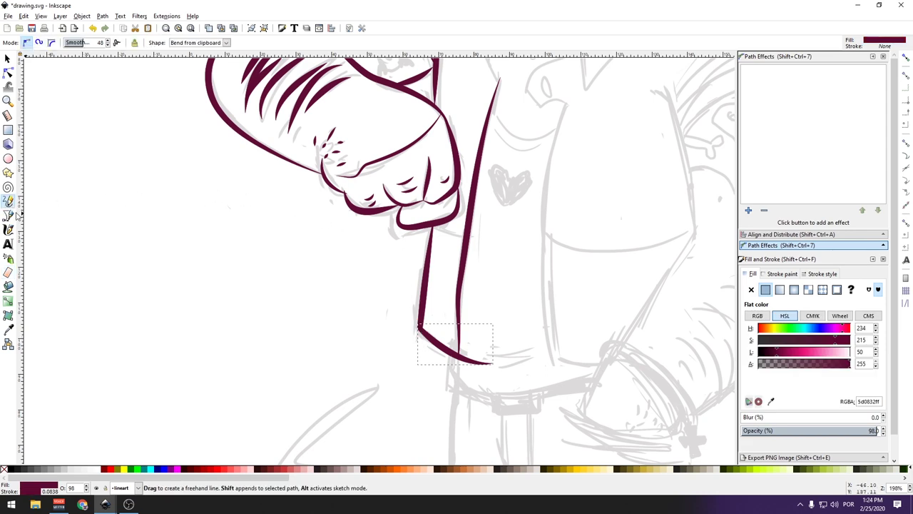
ctrl+scroll(178, 211, down, 4)
ctrl+scroll(243, 252, up, 5)
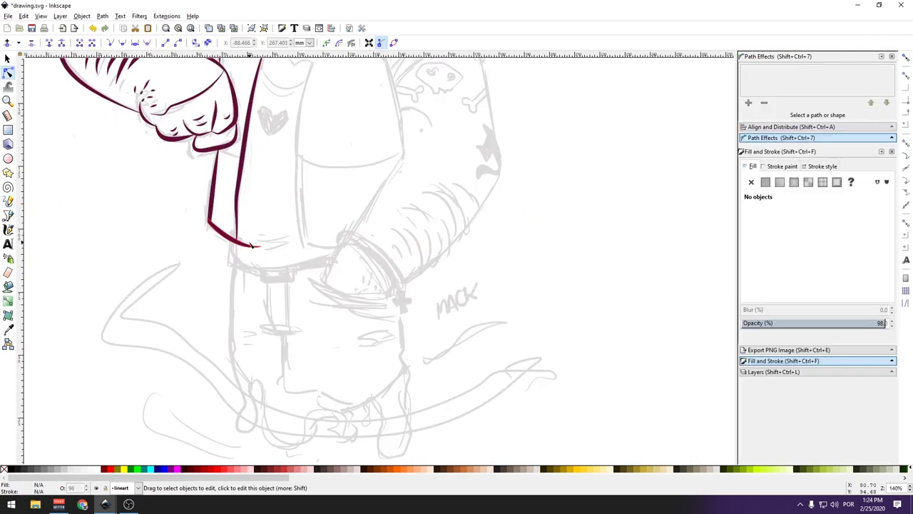
mouse_move(214, 214)
mouse_down()
mouse_move(234, 241)
mouse_move(448, 308)
mouse_up()
ctrl+scroll(252, 253, down, 4)
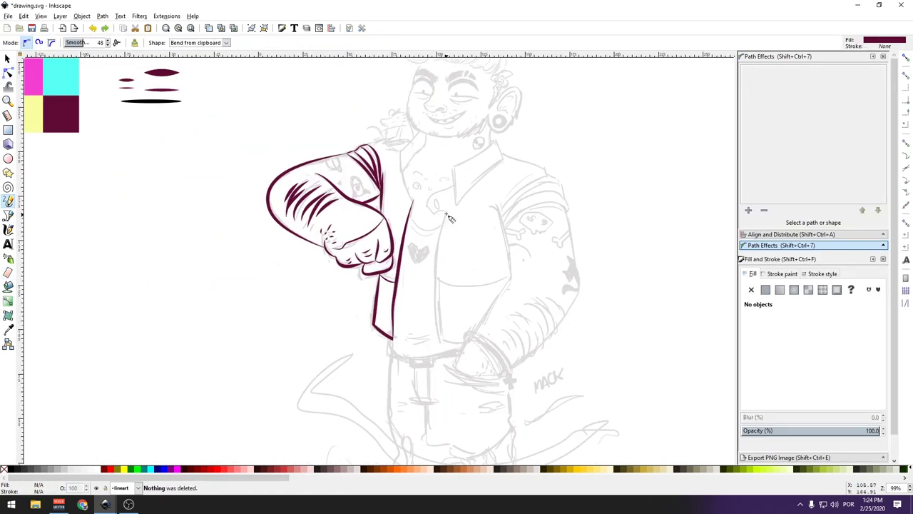
drag(431, 333, 492, 342)
drag(427, 272, 539, 260)
key(space)
Draw the vest edges and a long curve down the right arm, erasing overlapping ends.
click(8, 201)
mouse_move(498, 204)
mouse_down()
mouse_move(513, 304)
mouse_move(454, 383)
mouse_up()
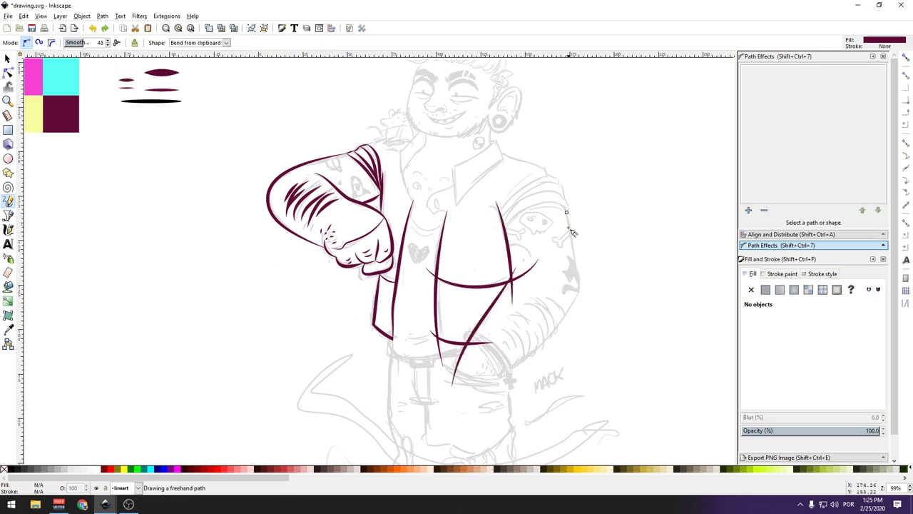
drag(573, 233, 471, 395)
key(n)
drag(492, 344, 468, 341)
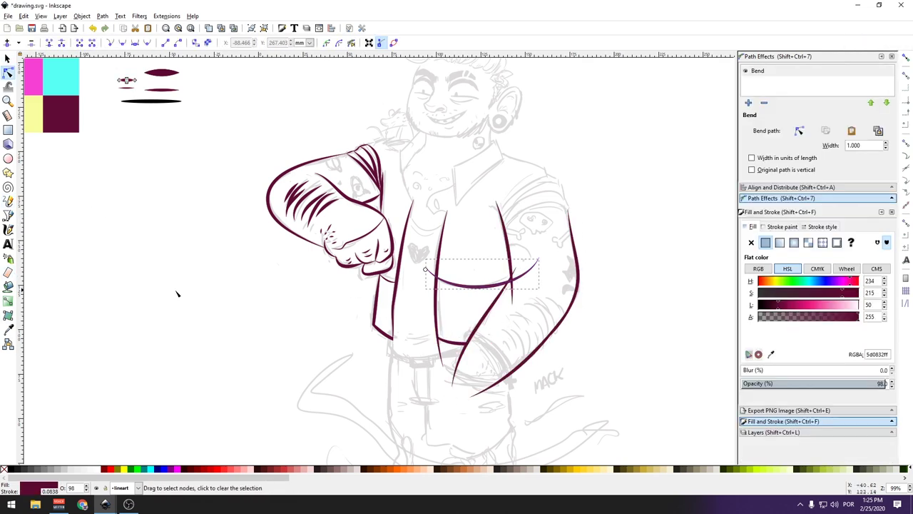
key(shift+e)
drag(530, 261, 509, 305)
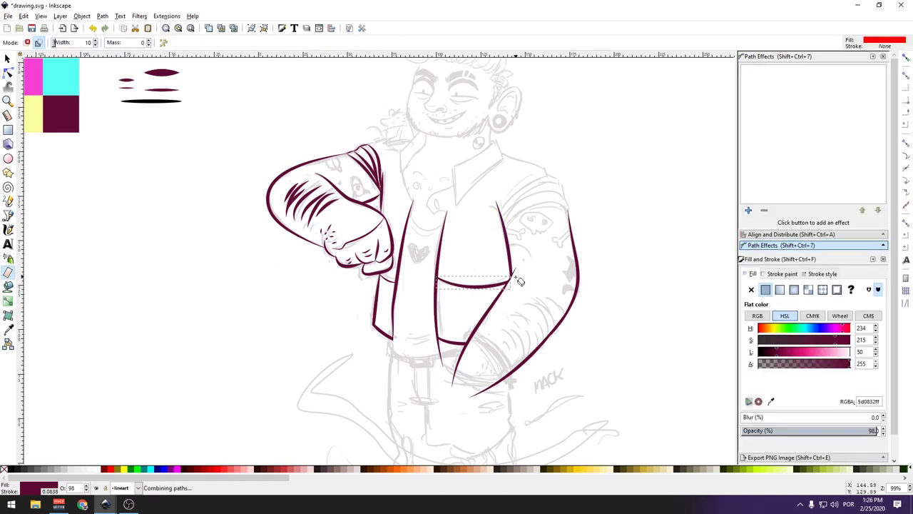
Add tapered strokes at the top of the right shoulder, then deselect.
key(p)
drag(500, 153, 546, 175)
key(n)
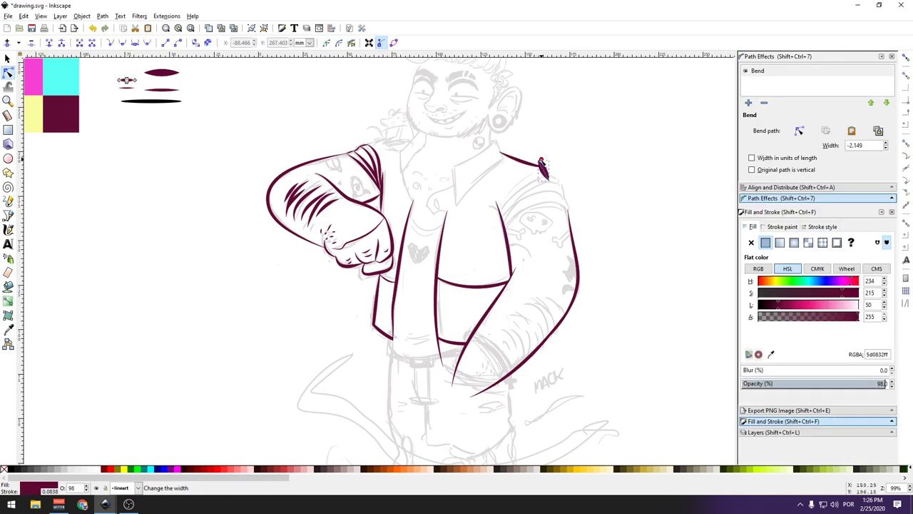
scroll(542, 164, up, 3)
click(553, 250)
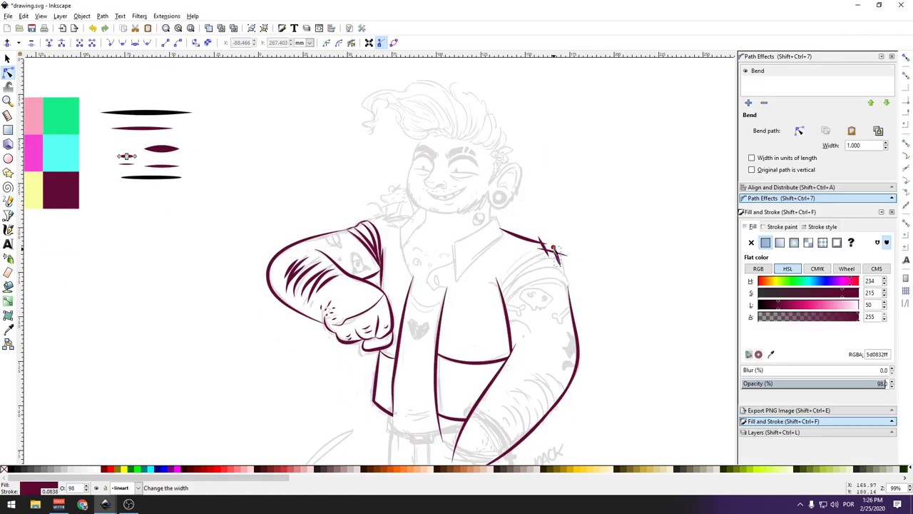
key(p)
drag(505, 295, 562, 260)
key(n)
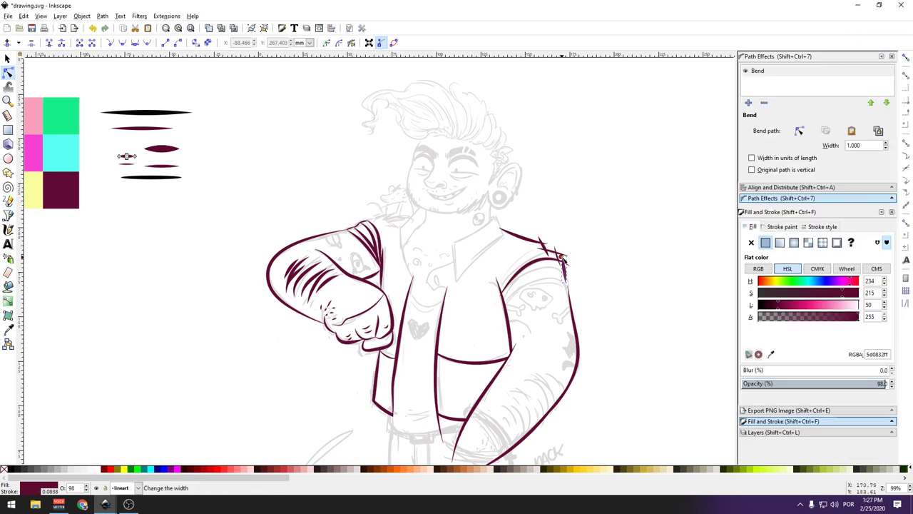
click(565, 265)
scroll(561, 262, up, 3)
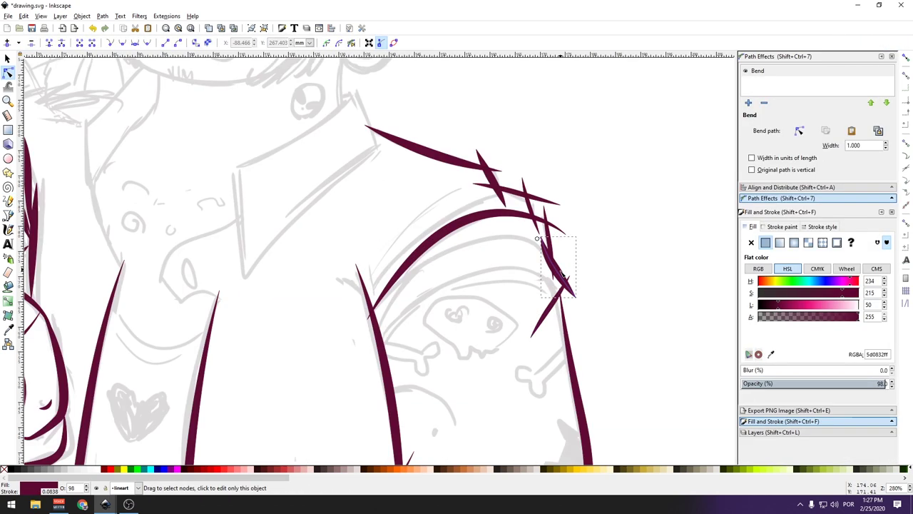
scroll(523, 364, down, 1)
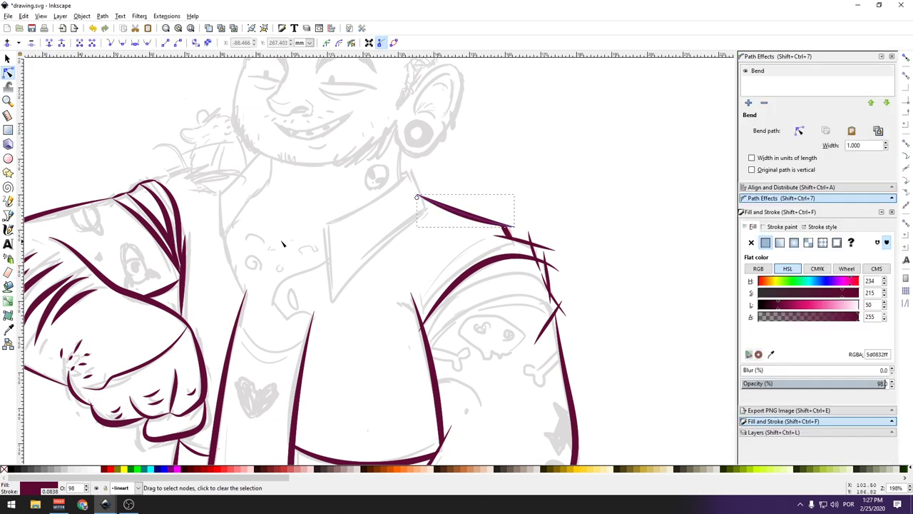
click(283, 244)
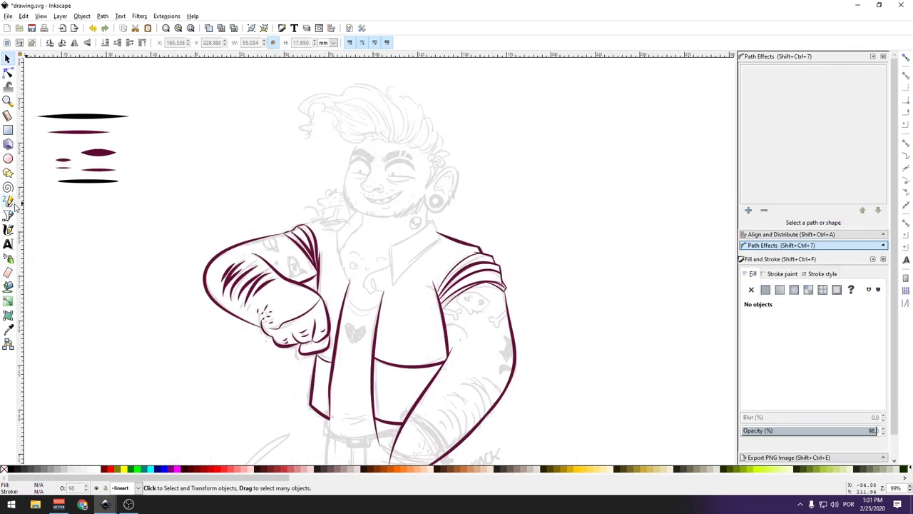
Draw a tapered freehand test stroke beside the head and adjust its bend width.
click(8, 202)
drag(473, 173, 593, 143)
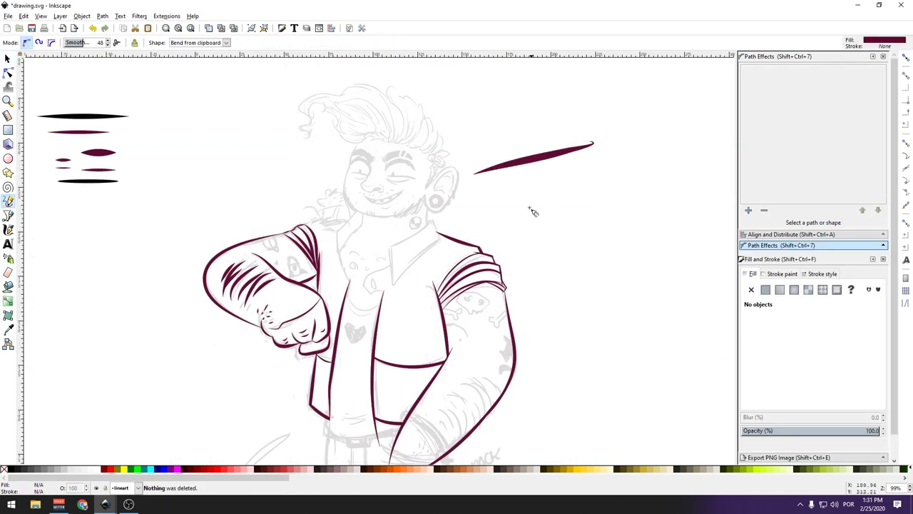
click(8, 73)
click(475, 175)
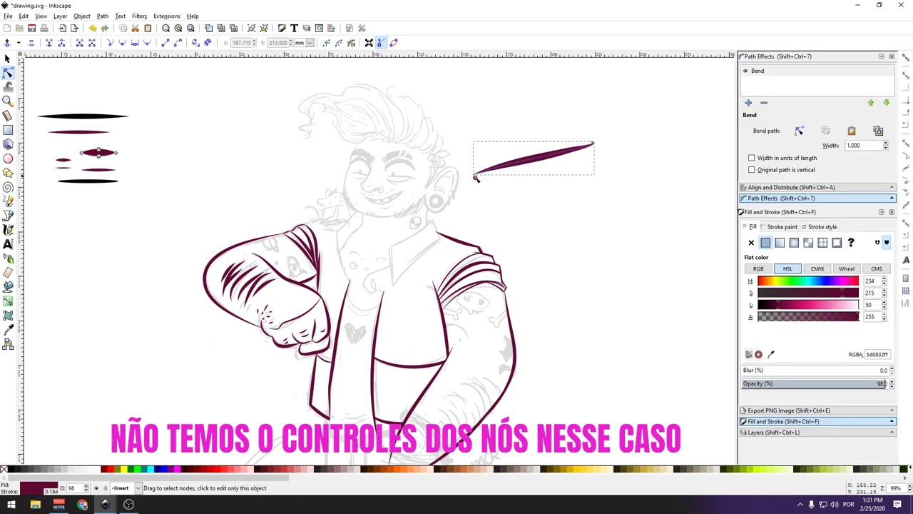
drag(475, 177, 468, 186)
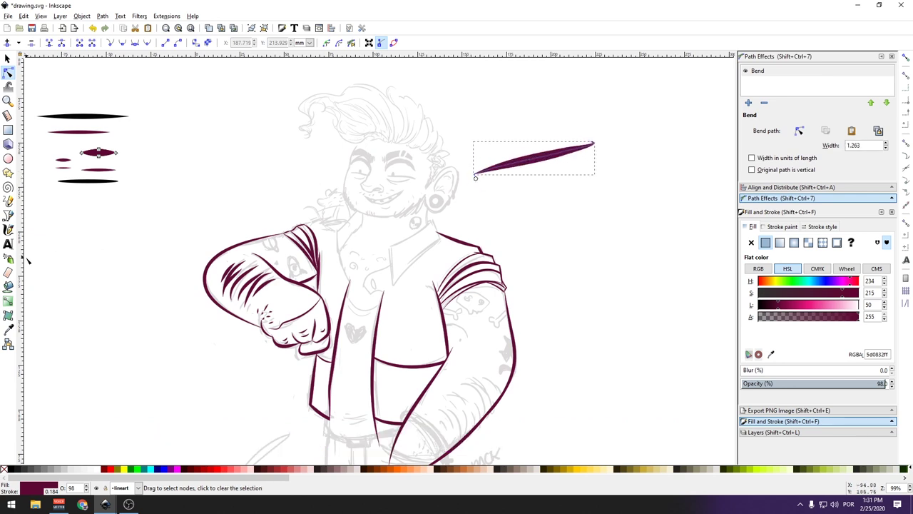
Erase a cut through the test shape, reshape its nodes, then delete it.
click(9, 273)
mouse_move(515, 135)
mouse_down()
mouse_move(514, 191)
mouse_move(535, 127)
mouse_up()
click(8, 73)
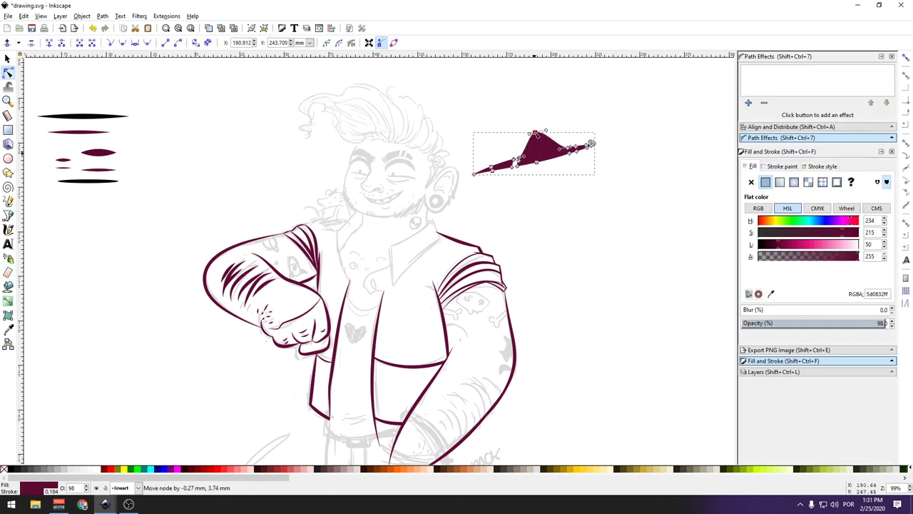
drag(538, 164, 552, 179)
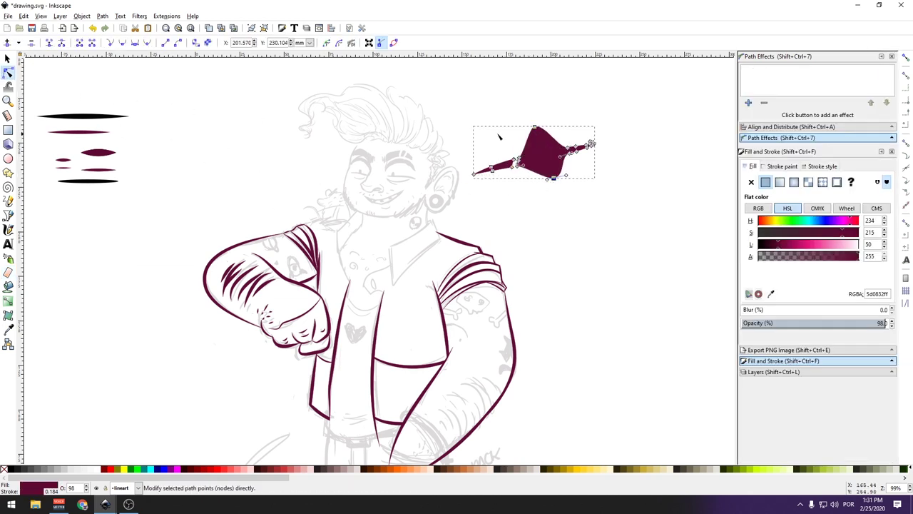
drag(454, 98, 596, 186)
click(7, 59)
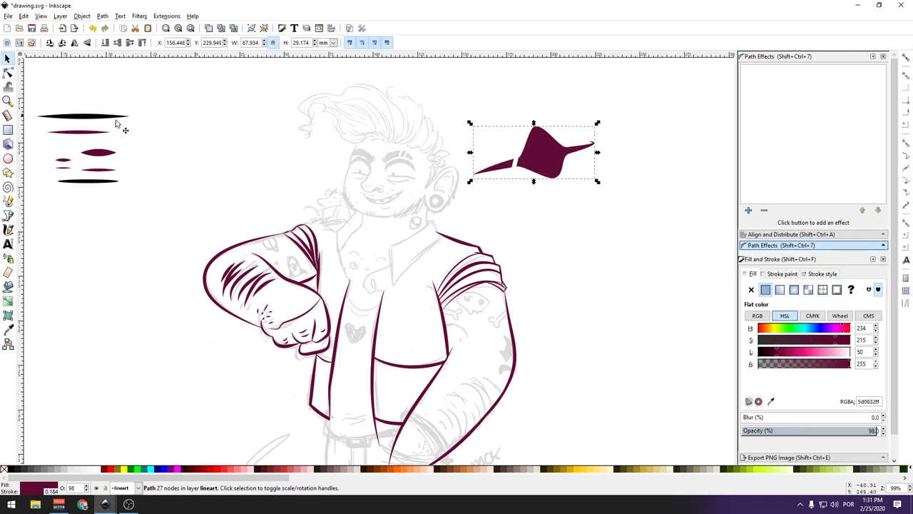
key(Delete)
Thicken the raised arm's outline by dragging its Bend width handle.
key(n)
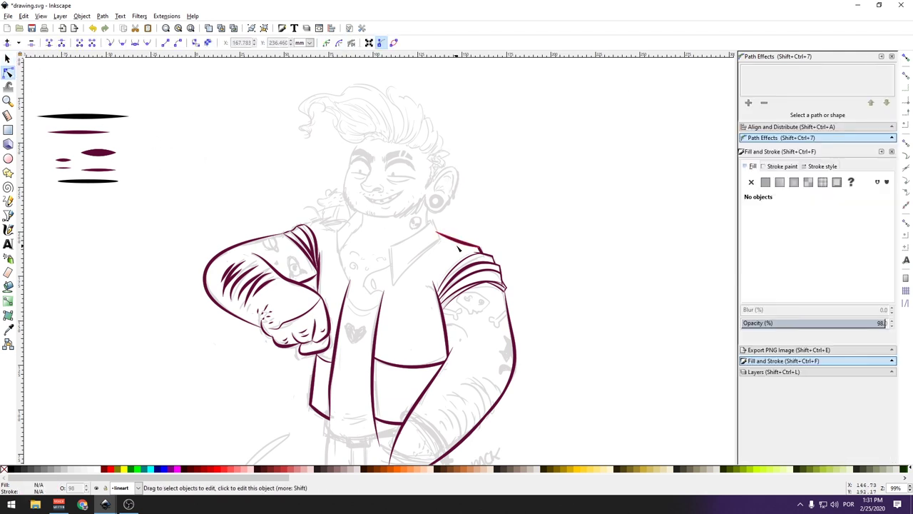
click(459, 243)
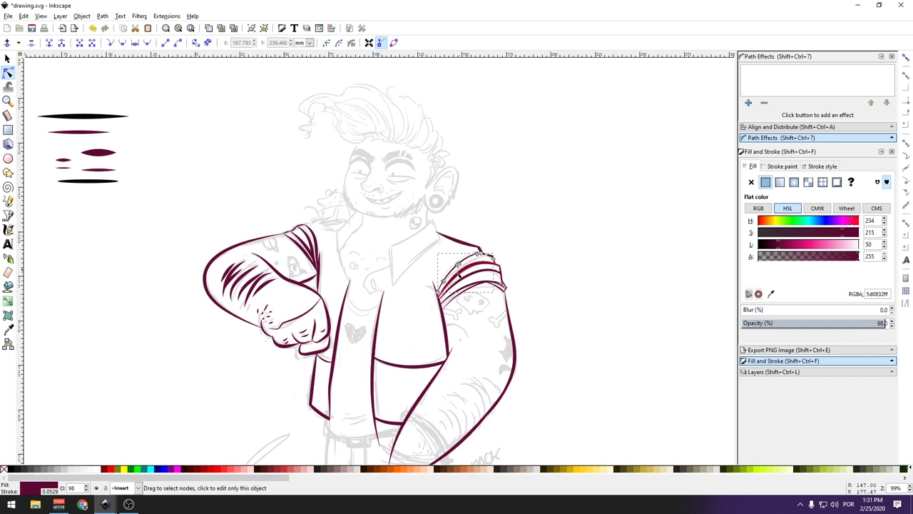
click(241, 252)
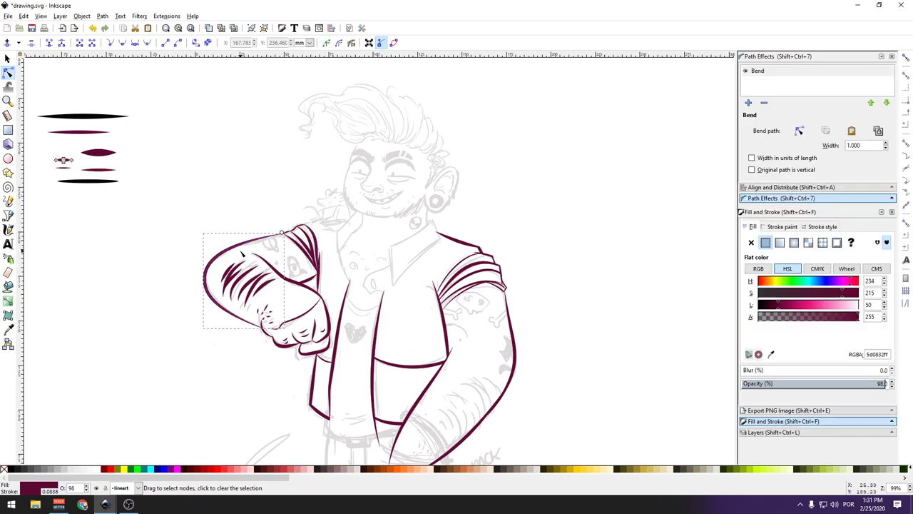
drag(283, 234, 356, 207)
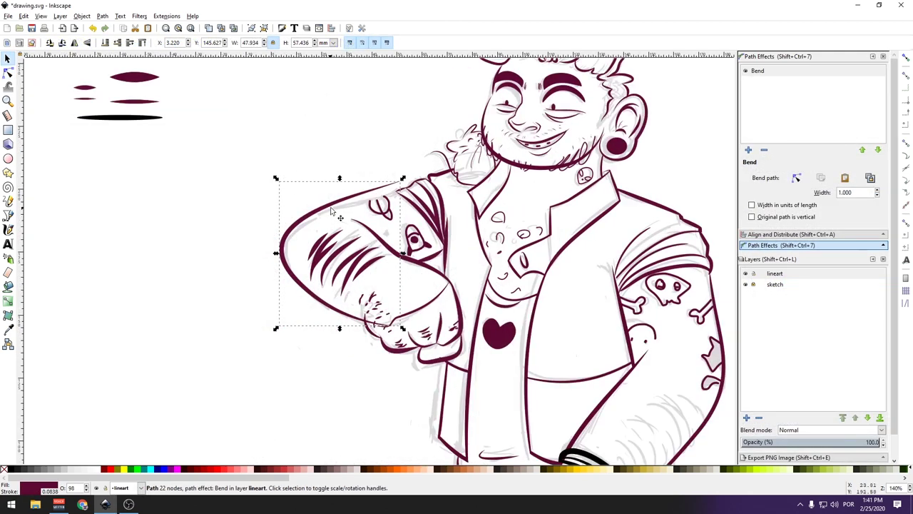
Delete the old arm outline and redraw the raised arm's contour freehand.
drag(332, 210, 239, 180)
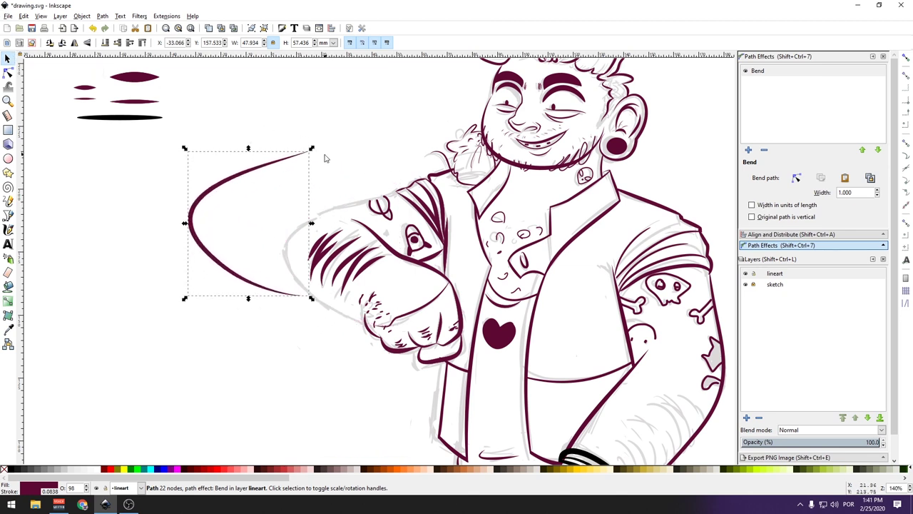
key(Delete)
click(9, 201)
key(minus)
key(minus)
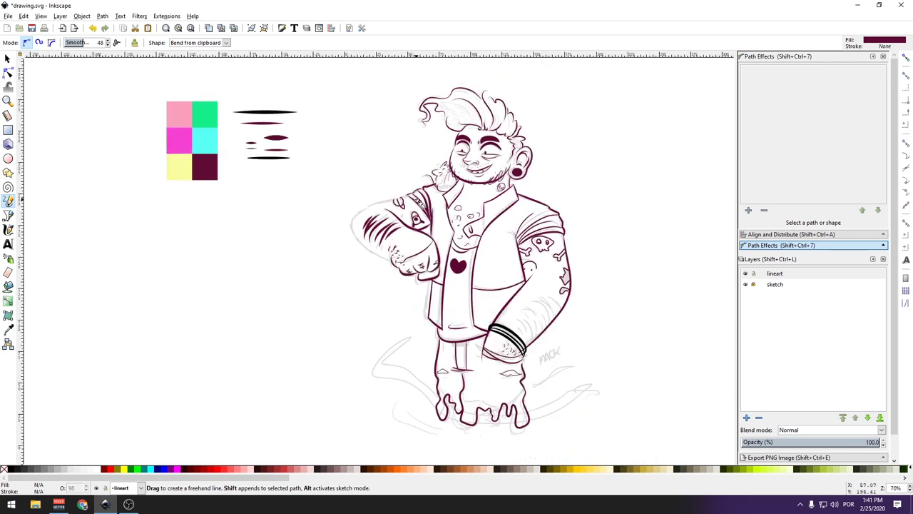
drag(408, 203, 360, 219)
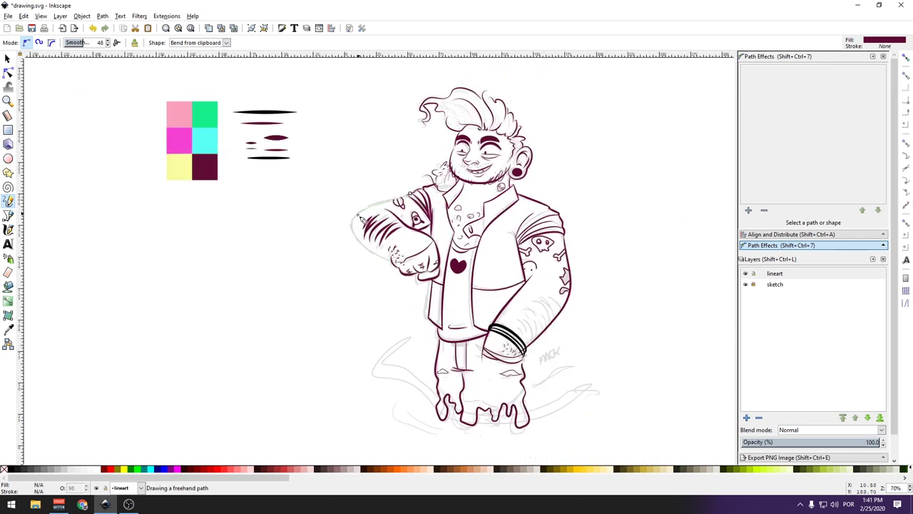
drag(416, 265, 413, 262)
key(ctrl+z)
mouse_move(414, 196)
mouse_down()
mouse_move(361, 218)
mouse_move(406, 269)
mouse_up()
Select the new arm outline to check it, then return to the Pencil.
scroll(401, 184, up, 1)
key(s)
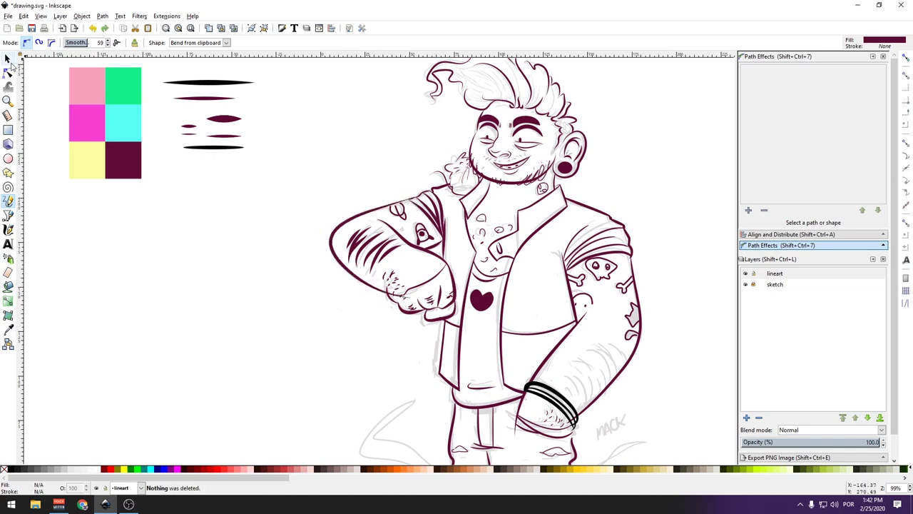
click(384, 219)
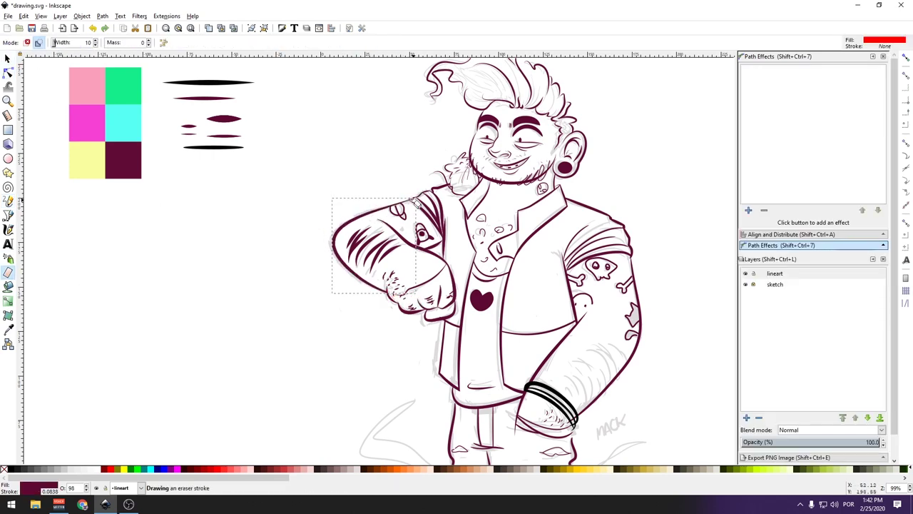
key(Escape)
scroll(519, 341, up, 1)
key(p)
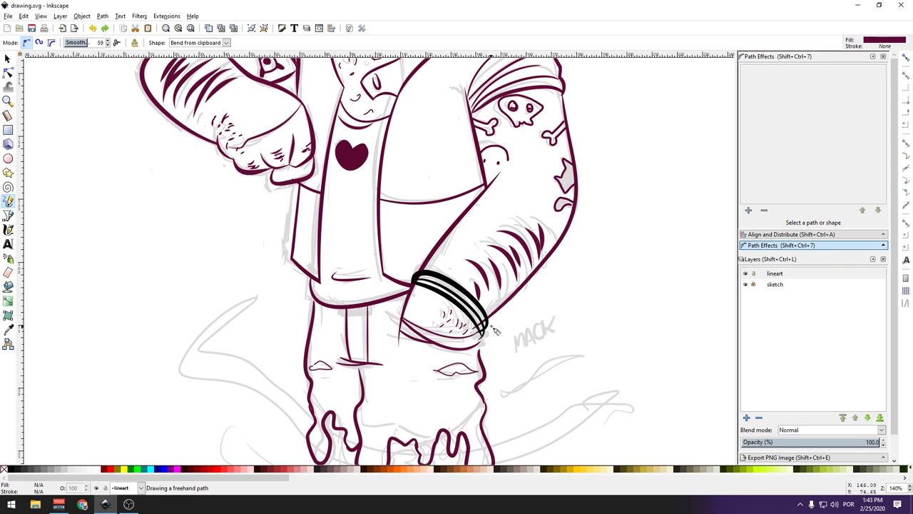
Draw a small test shape beside the wrist, then delete it.
key(Delete)
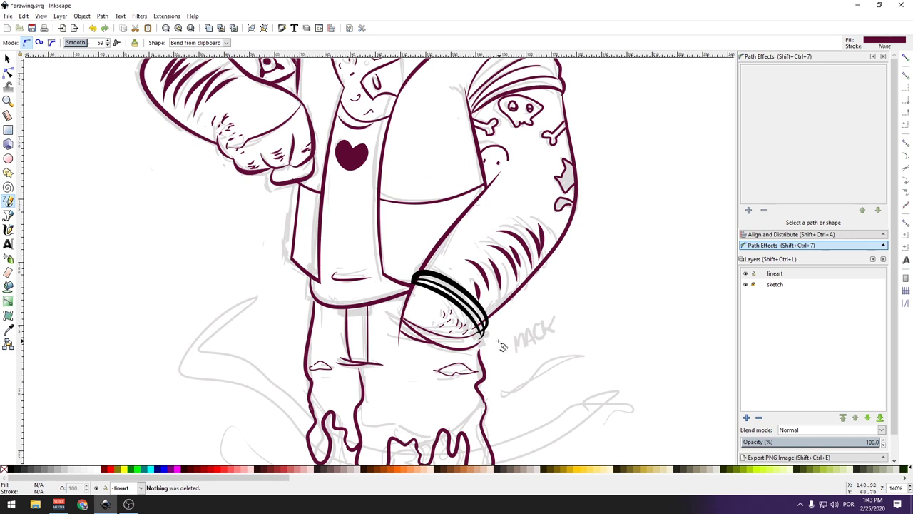
drag(502, 343, 503, 346)
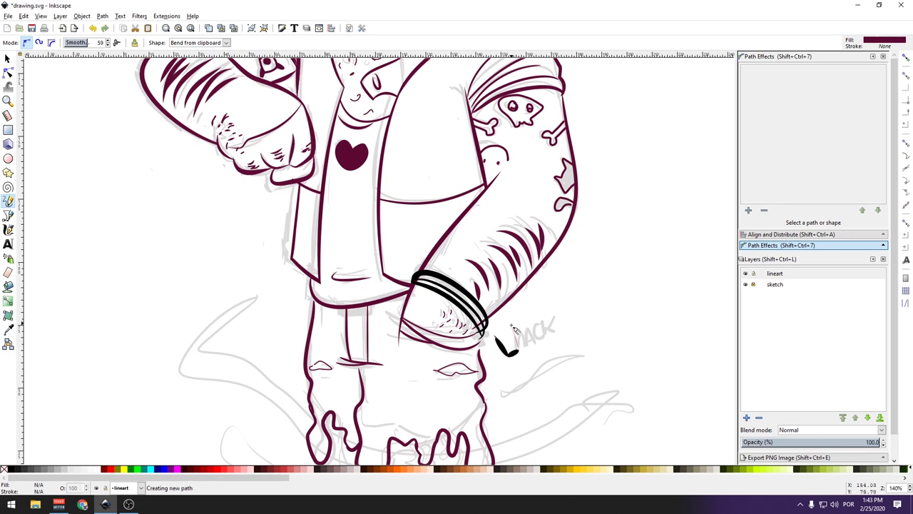
drag(510, 325, 512, 327)
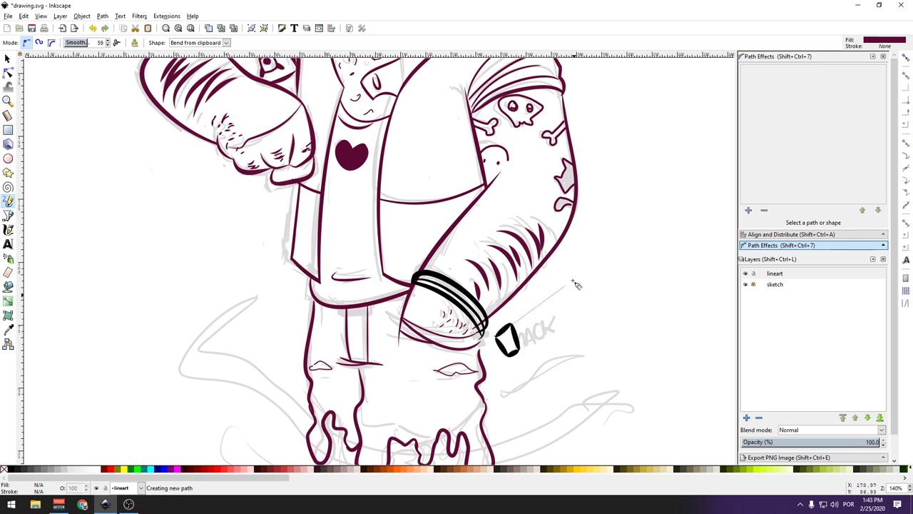
click(7, 58)
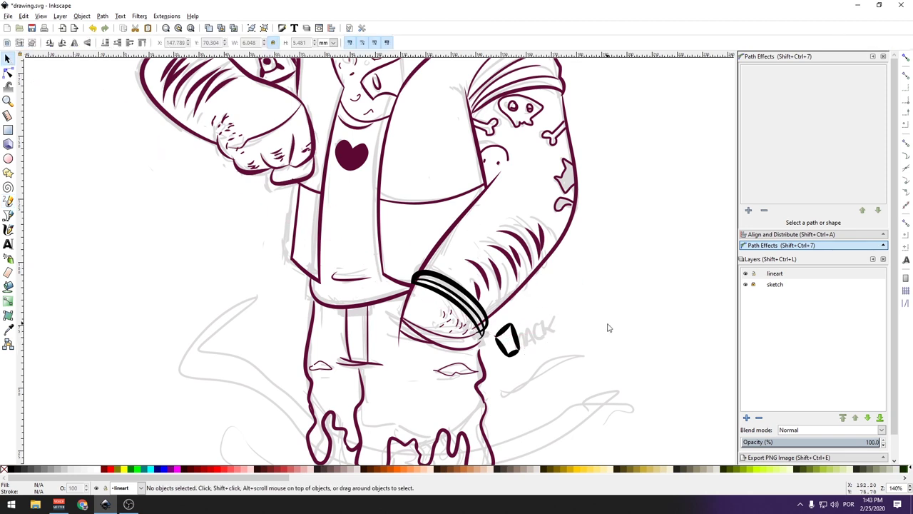
click(510, 349)
key(Delete)
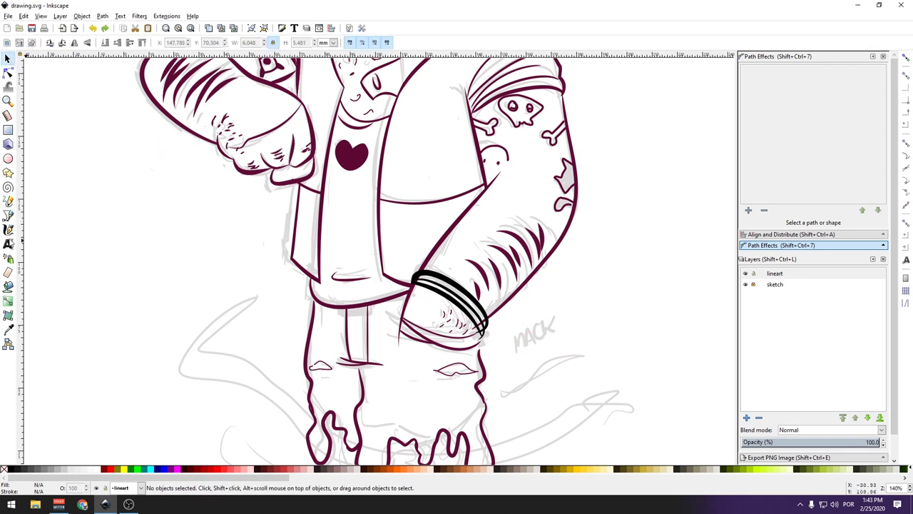
Sketch a straight-segment test path with a curl and wave, undo it, and pick the Bezier tool.
click(9, 202)
click(64, 239)
click(150, 214)
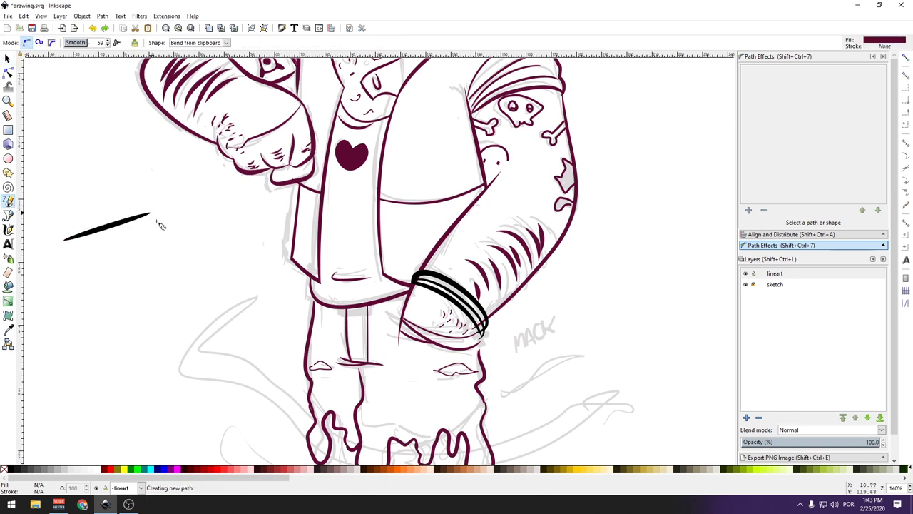
click(227, 246)
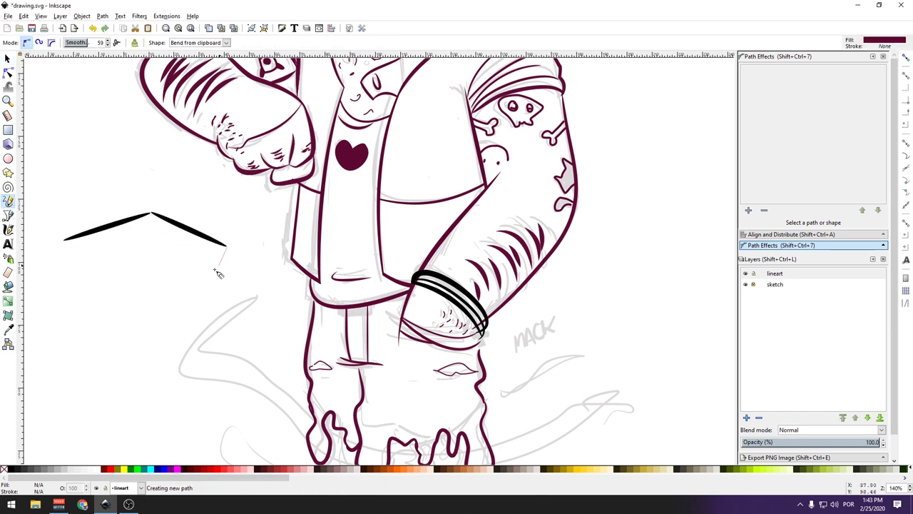
click(110, 321)
drag(85, 251, 140, 250)
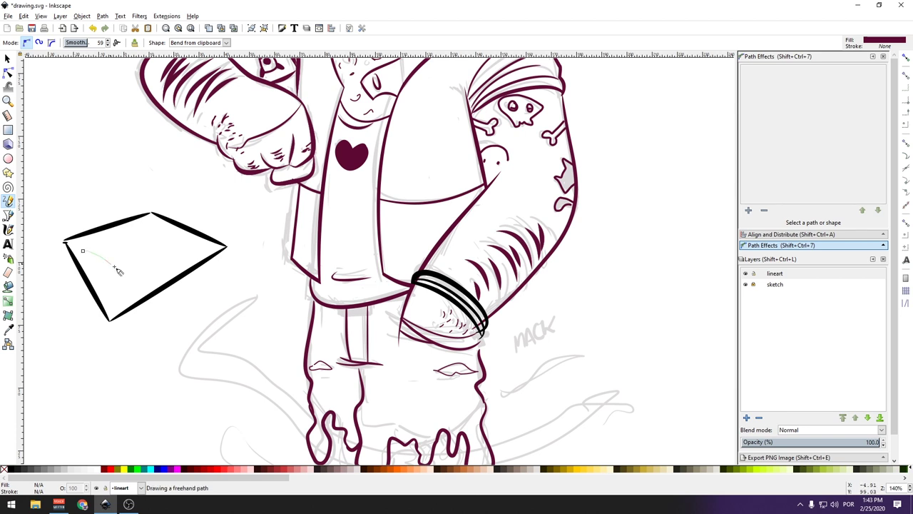
drag(135, 312, 67, 375)
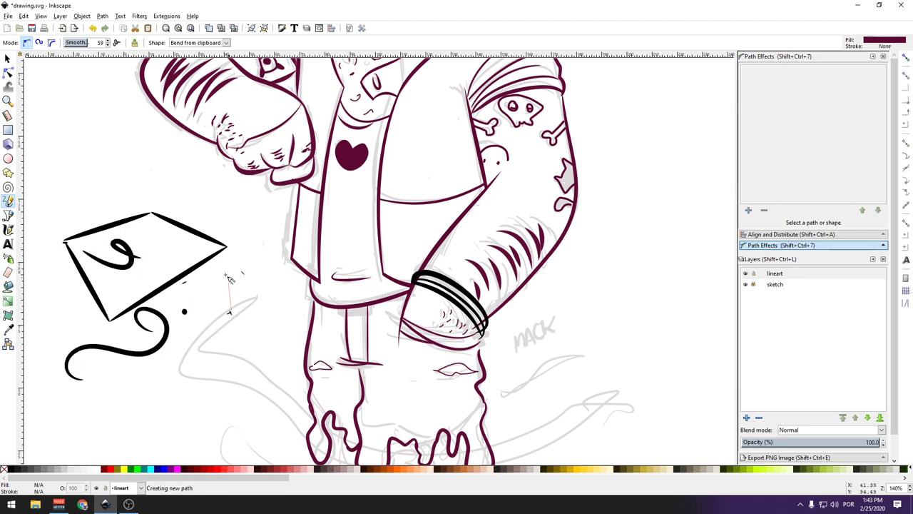
key(ctrl+z)
key(ctrl+z)
key(ctrl+z)
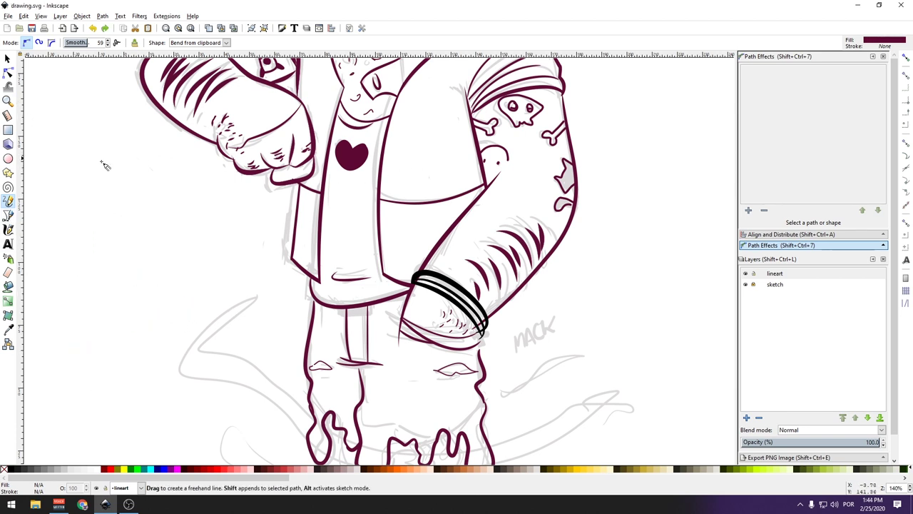
click(10, 217)
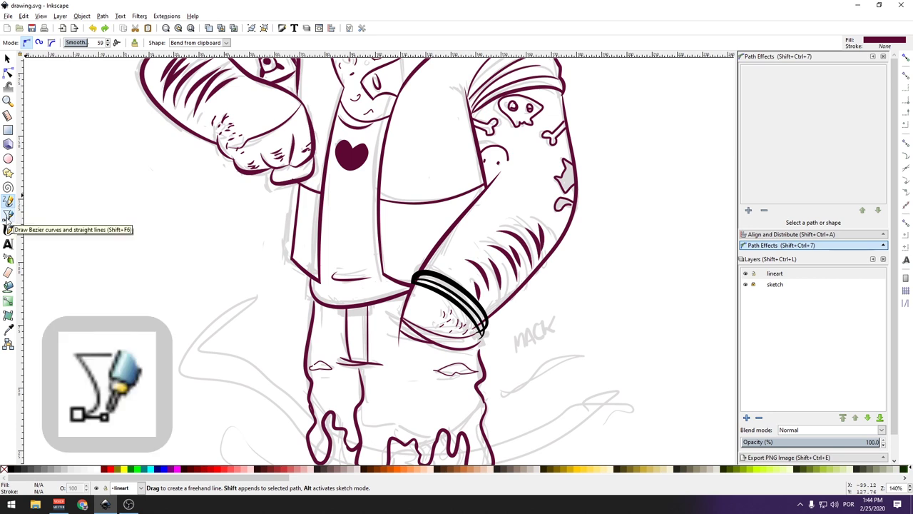
Draw a closed cross-shaped Bezier path below the wristbands.
click(504, 364)
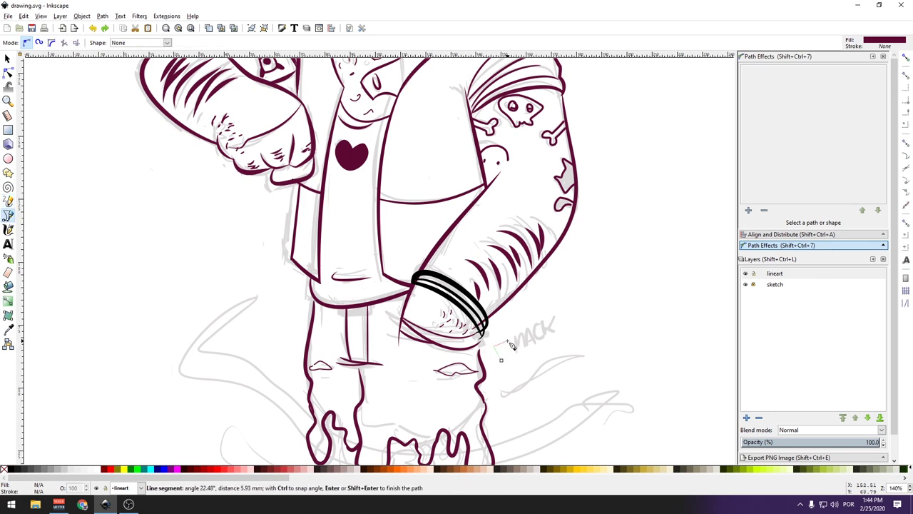
click(523, 380)
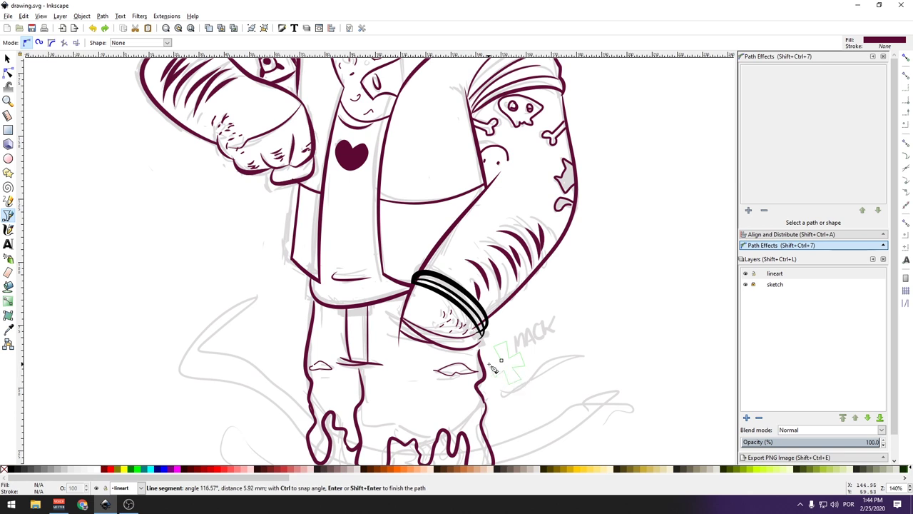
click(502, 360)
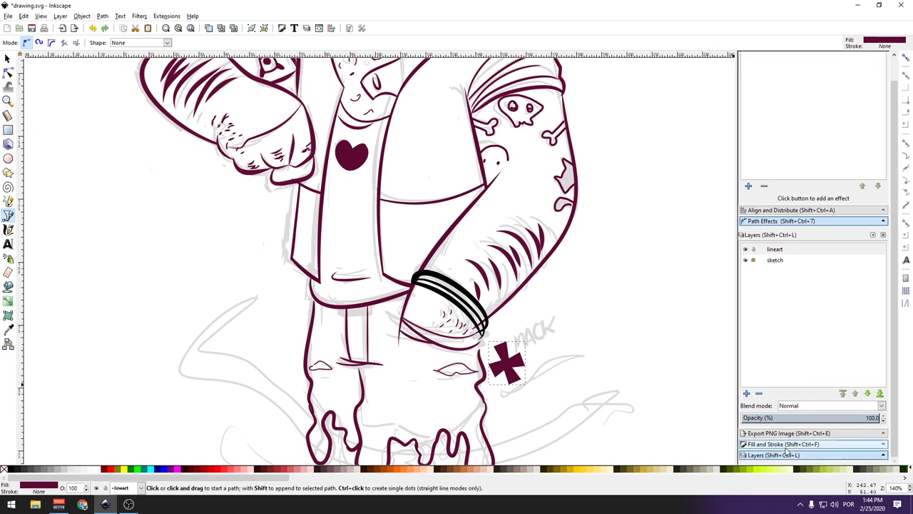
Give the cross no fill and a thin 1 mm flat maroon stroke, then save drawing.svg.
key(ctrl+shift+f)
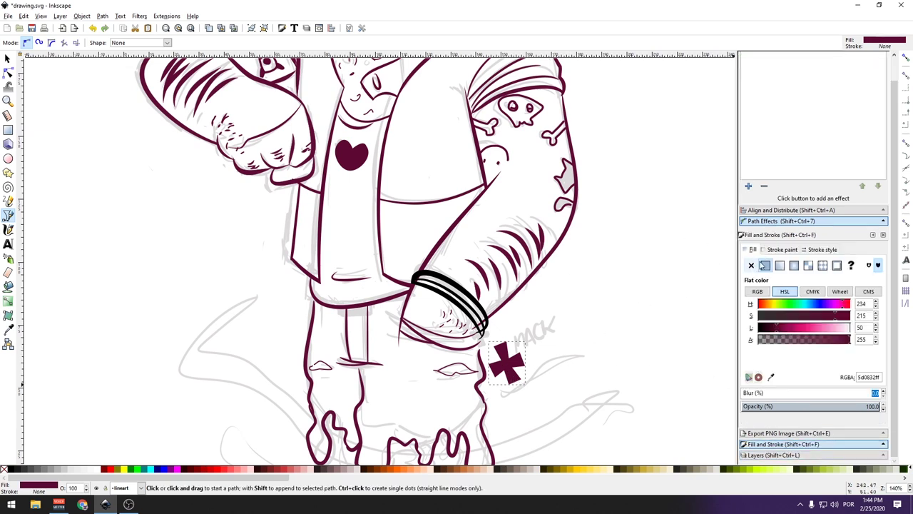
click(751, 265)
click(782, 249)
click(765, 265)
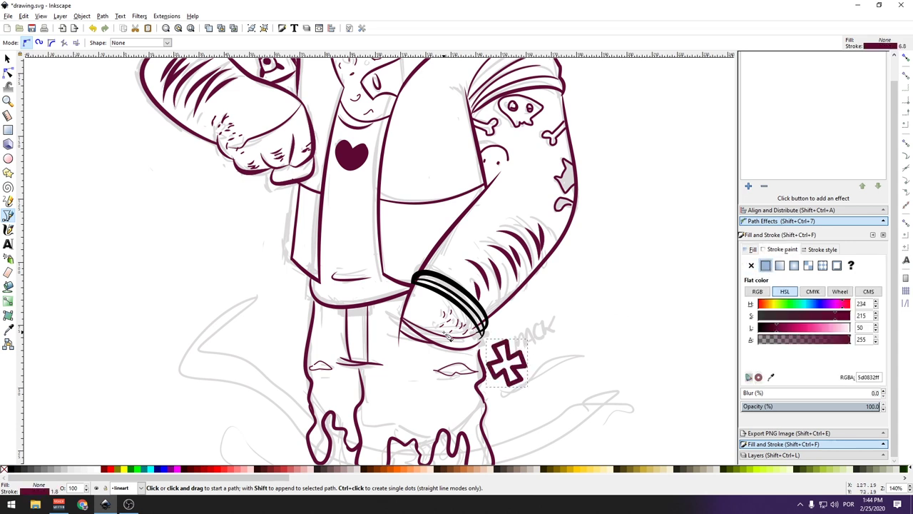
click(816, 252)
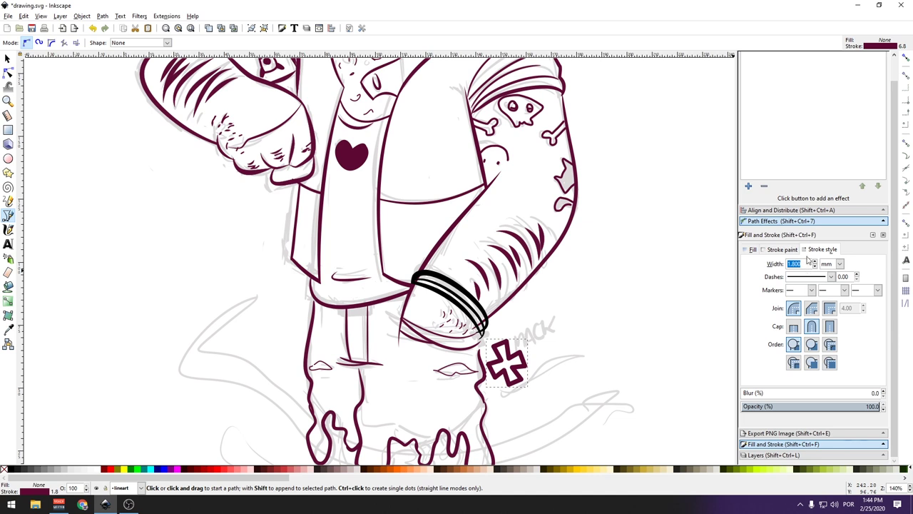
scroll(817, 267, down, 3)
scroll(817, 267, down, 3)
scroll(817, 267, down, 2)
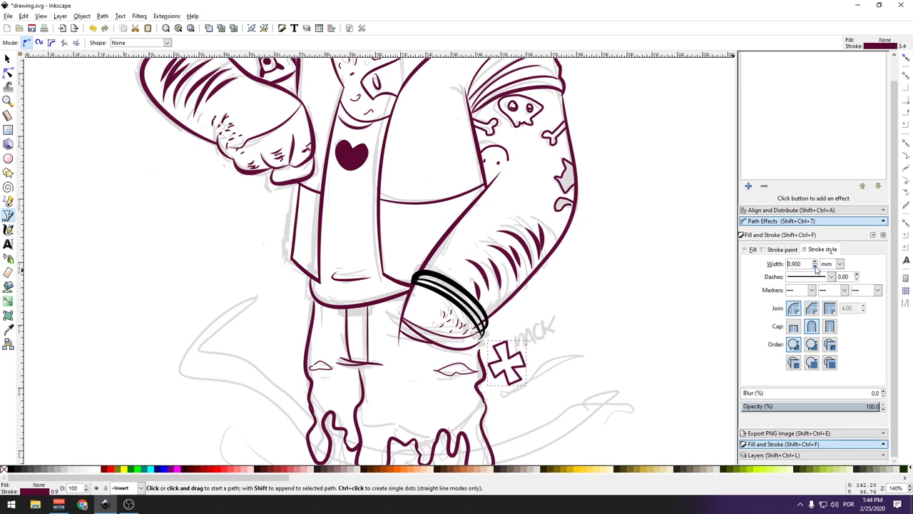
scroll(816, 268, down, 2)
key(ctrl+s)
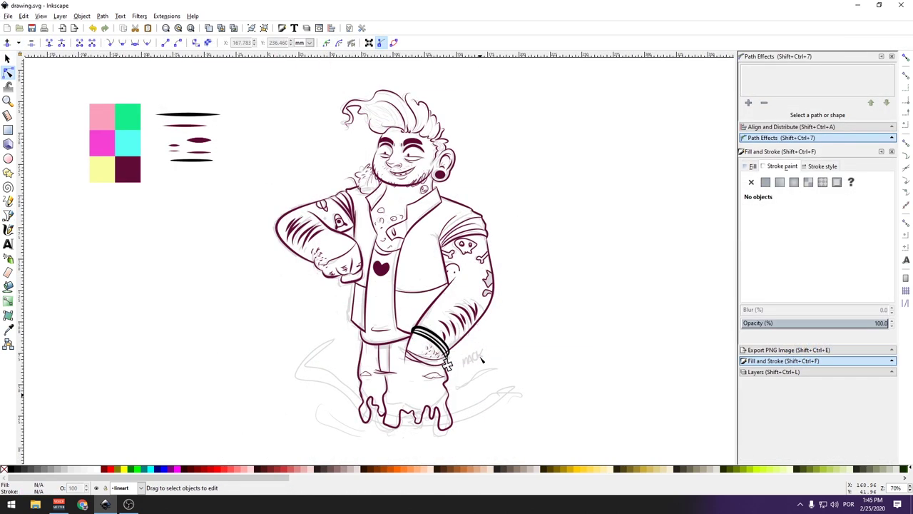
Hide the sketch layer in the Layers panel, restoring it after an accidental deletion.
click(759, 372)
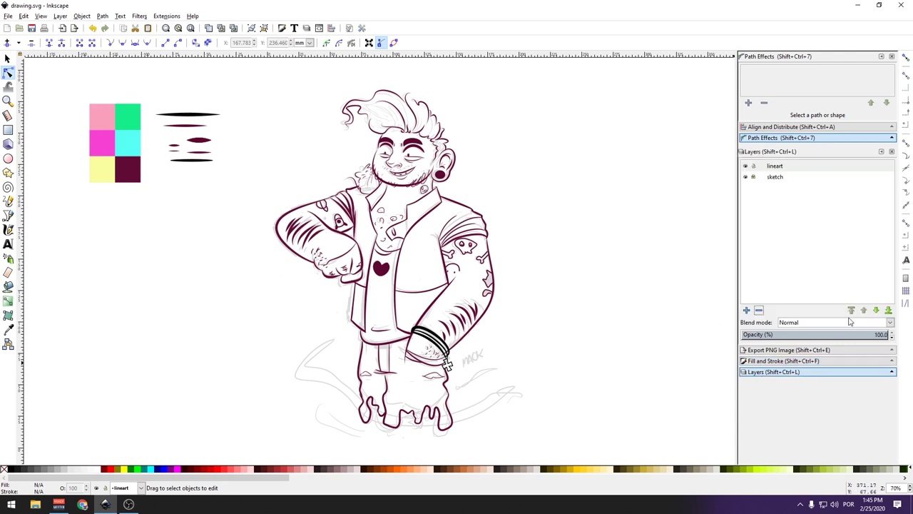
click(746, 177)
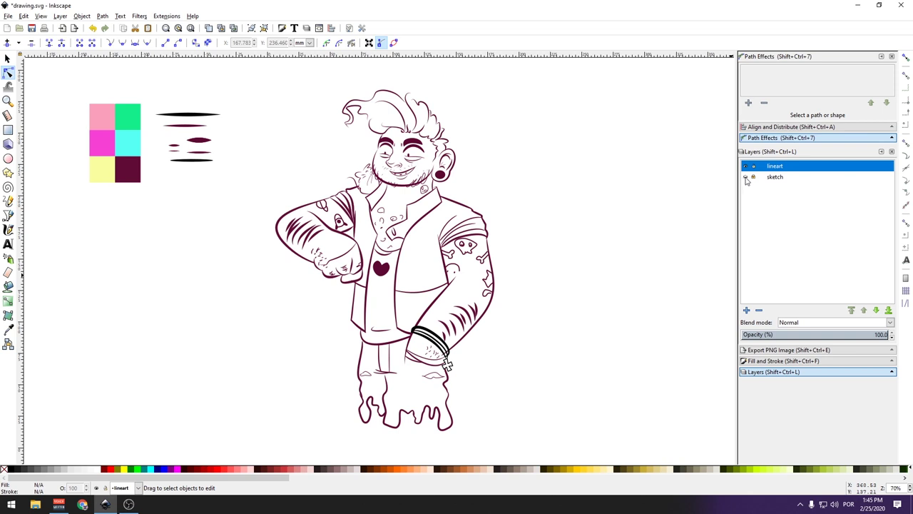
click(746, 177)
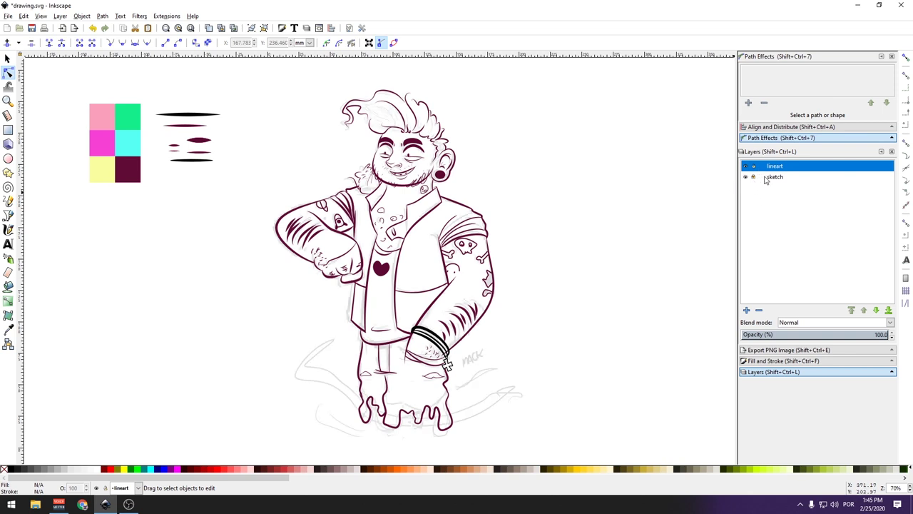
click(769, 177)
click(758, 310)
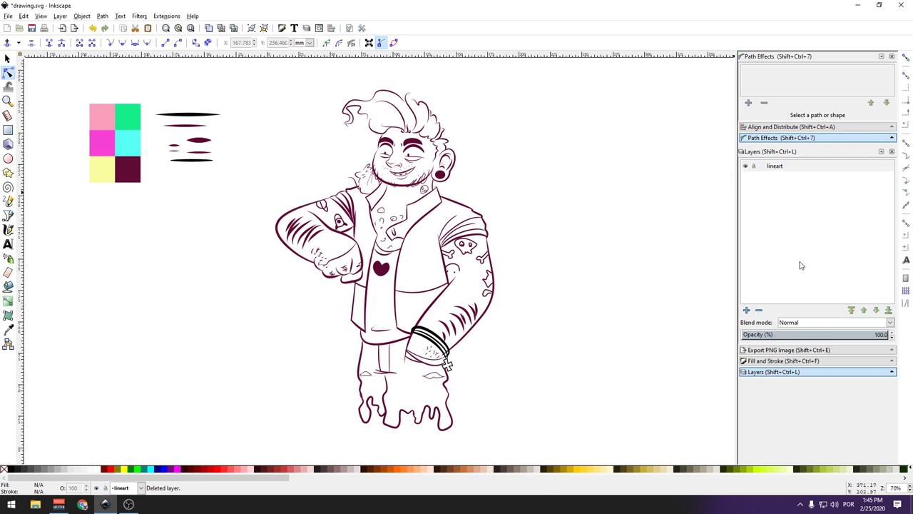
key(ctrl+z)
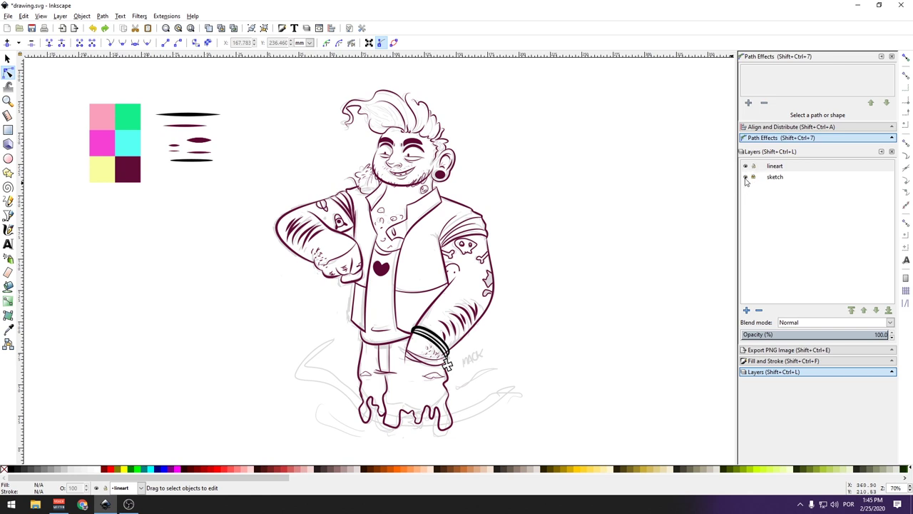
click(746, 178)
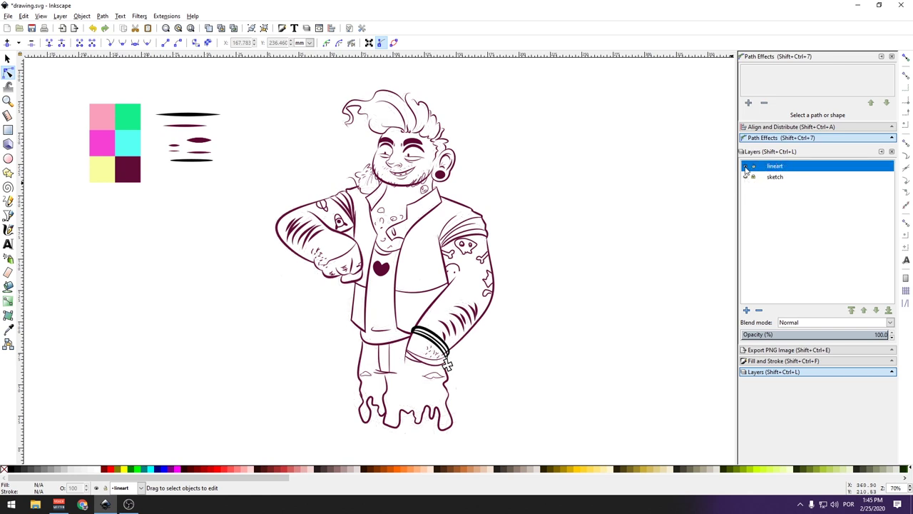
click(746, 167)
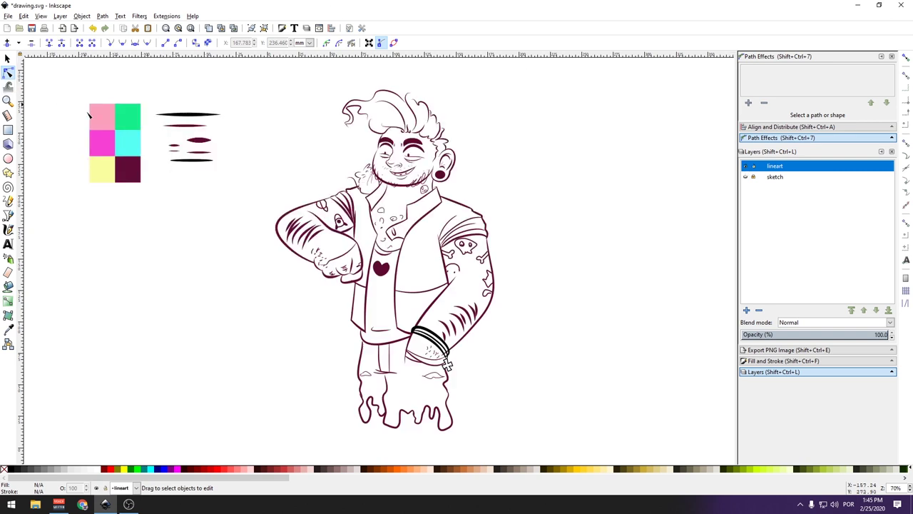
Rubber-band select the figure's line art and group it into 249 objects.
drag(73, 69, 258, 215)
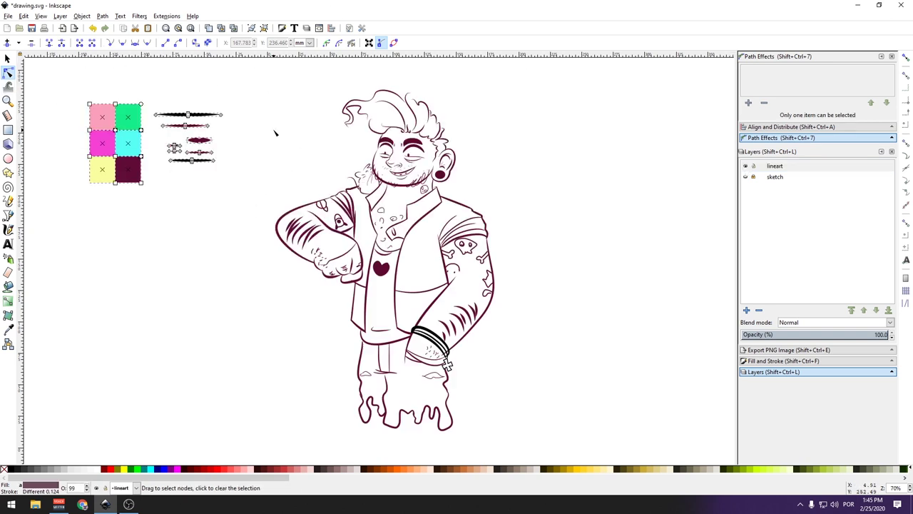
click(293, 98)
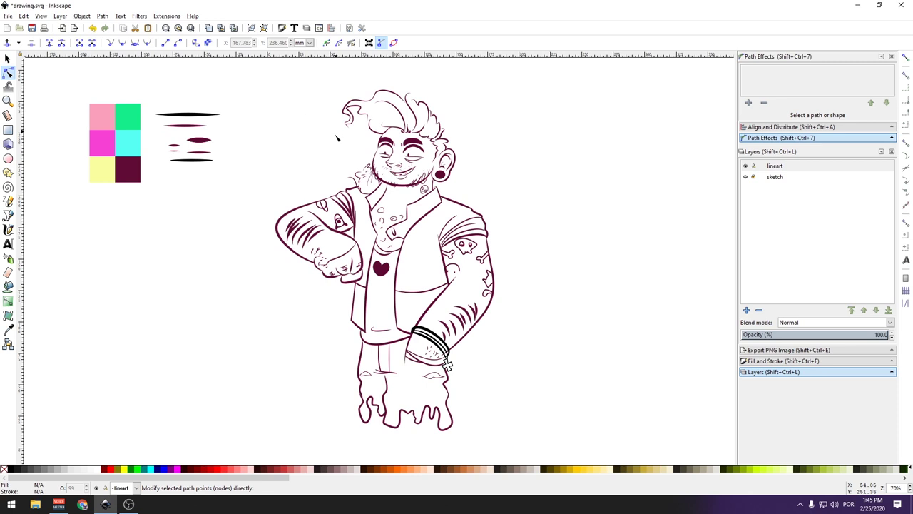
scroll(333, 249, down, 1)
mouse_move(265, 87)
mouse_down()
mouse_move(514, 431)
mouse_move(512, 423)
mouse_up()
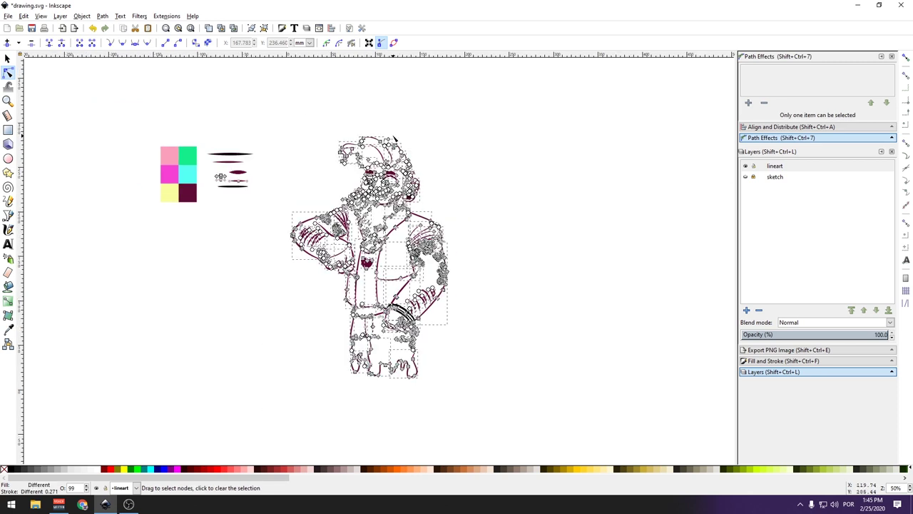
key(ctrl+g)
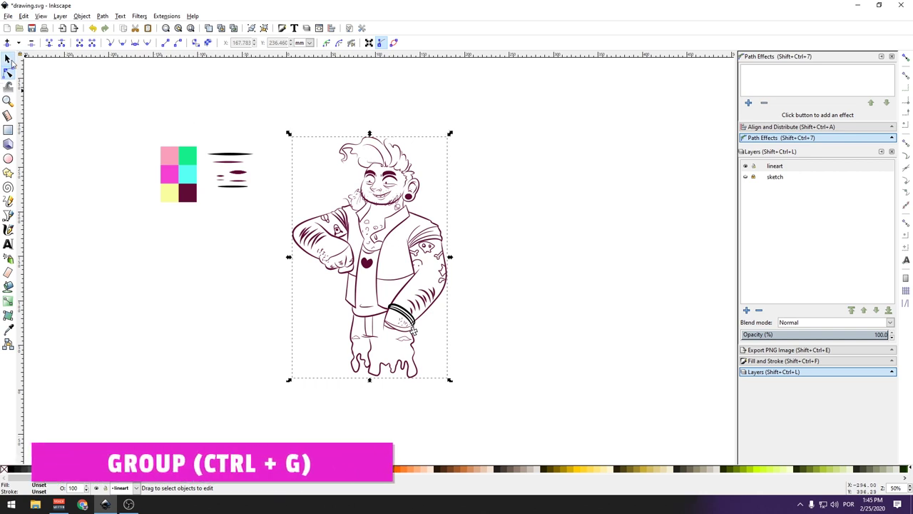
click(8, 60)
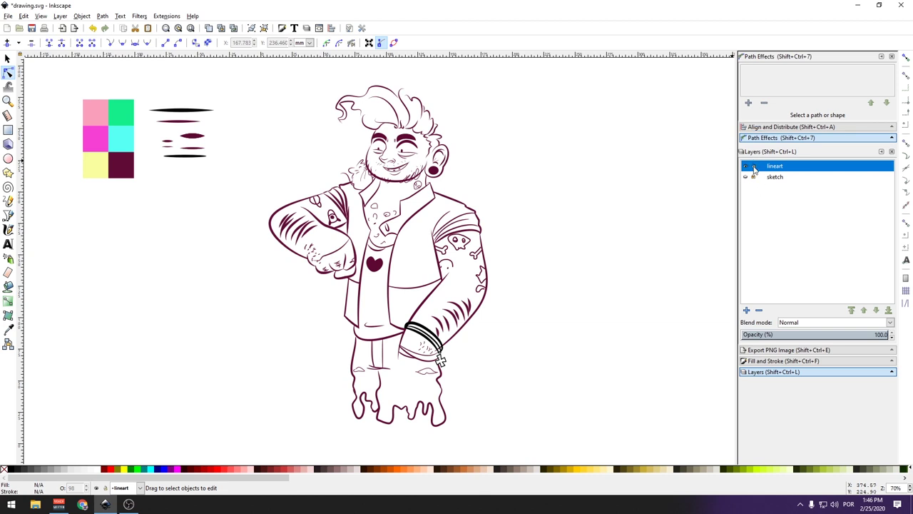
Add a new layer named cor-base.
click(746, 310)
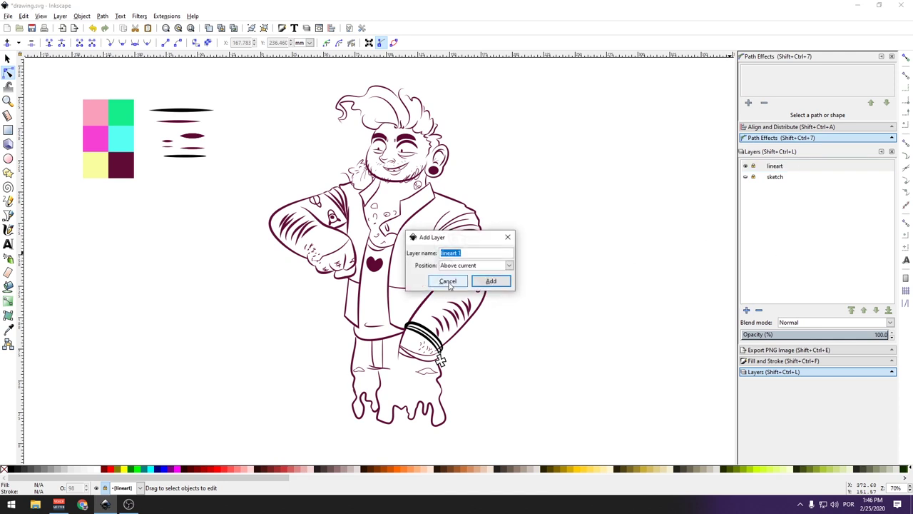
text(base)
key(Return)
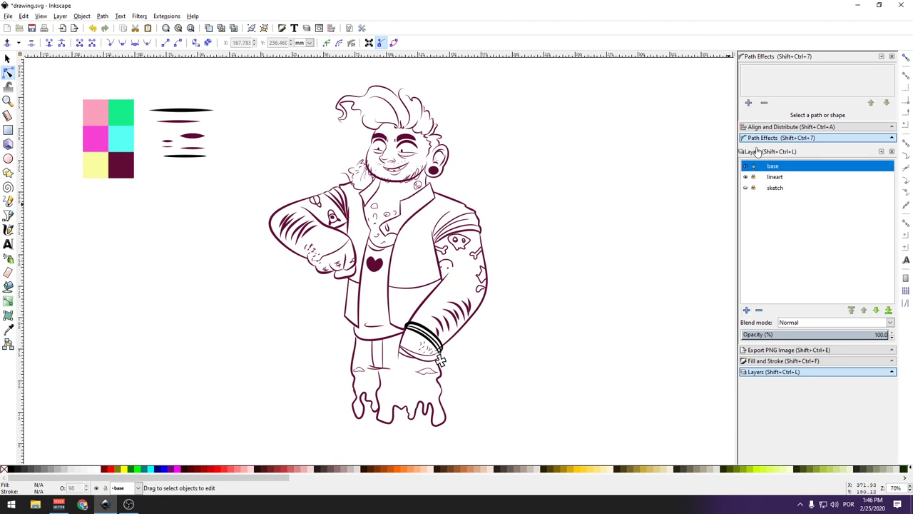
double_click(774, 166)
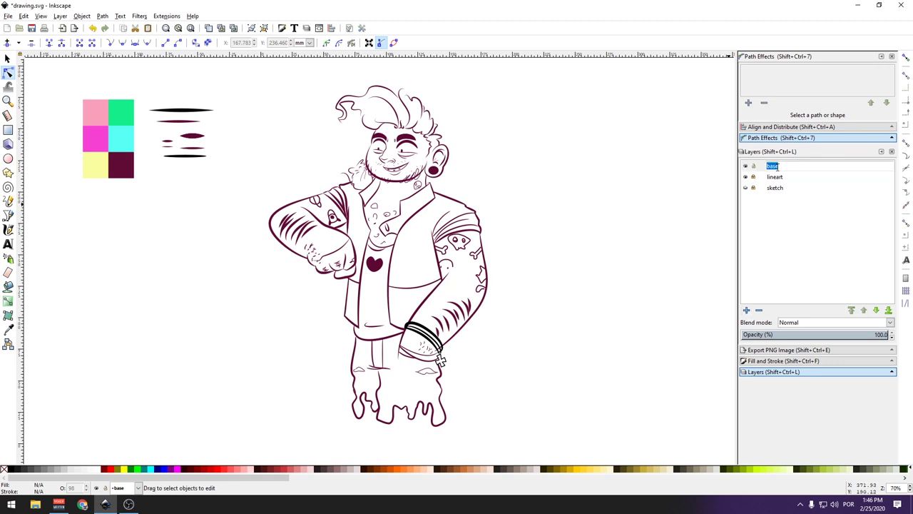
text(e)
key(Return)
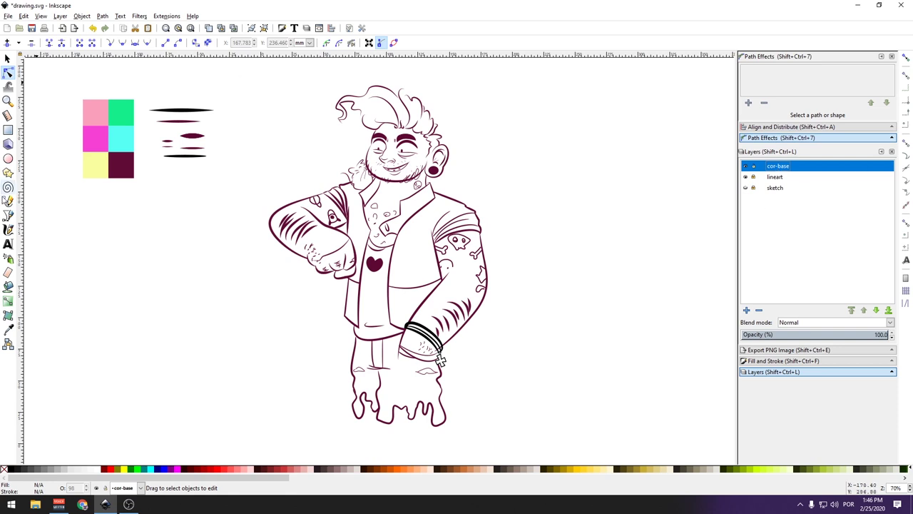
Draw a rectangle over the upper body with bright green fill and no stroke.
click(8, 130)
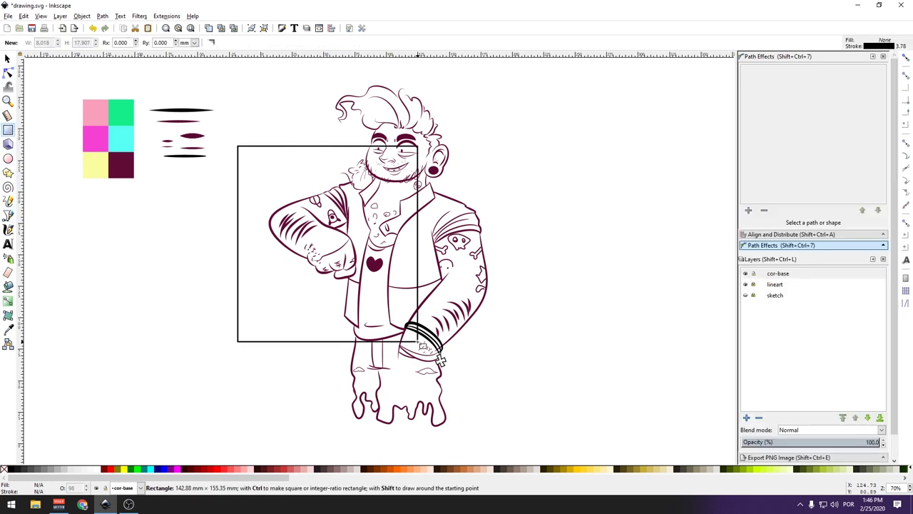
drag(238, 146, 417, 341)
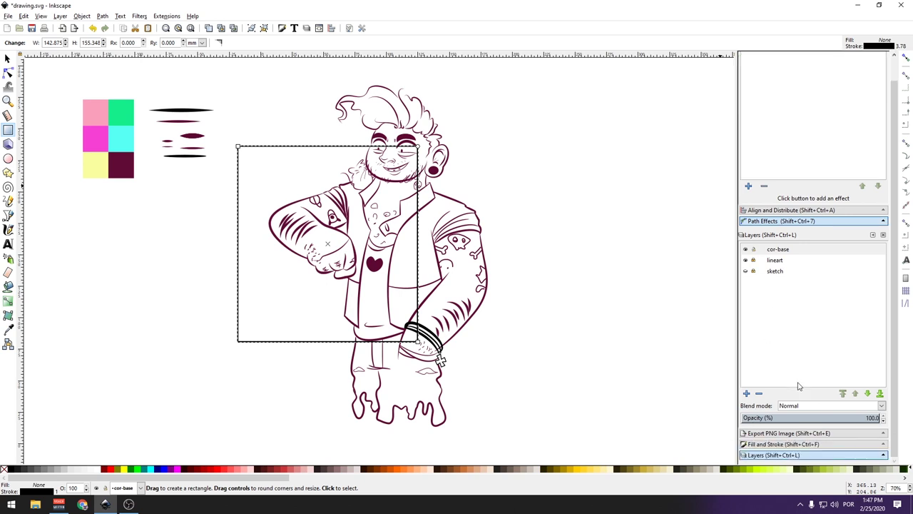
key(shift+ctrl+f)
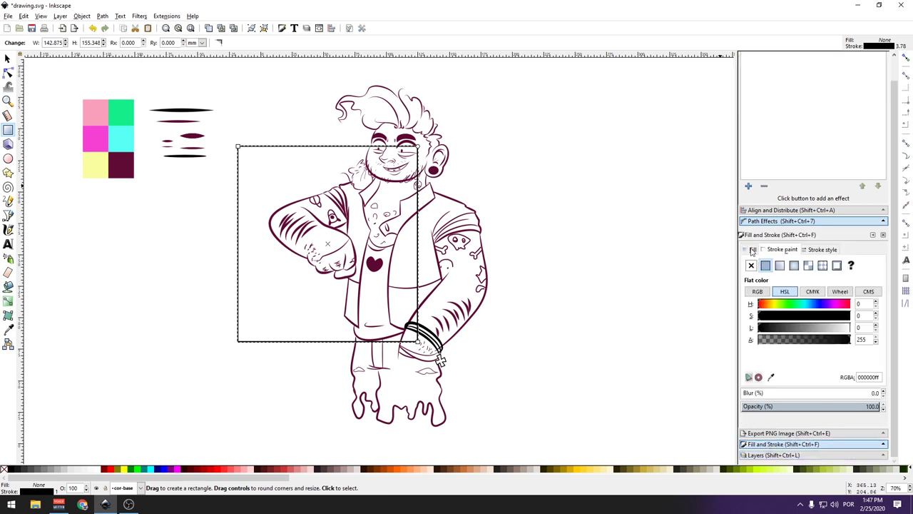
click(752, 249)
click(766, 264)
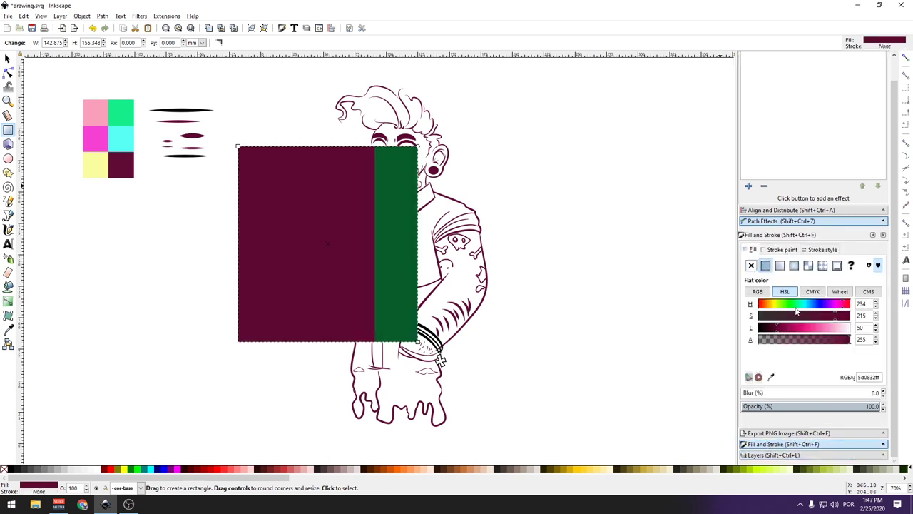
click(798, 328)
Position the green rectangle over the torso and move cor-base below the lineart layer.
click(7, 57)
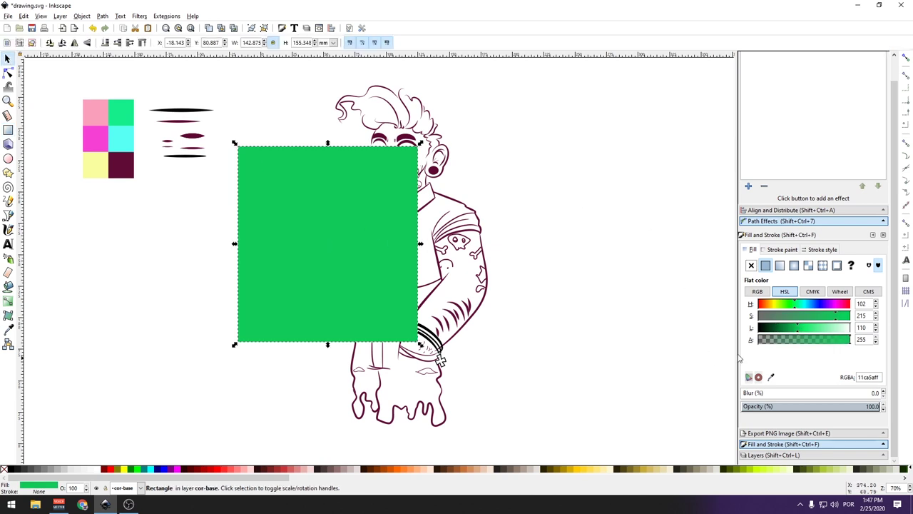
click(785, 455)
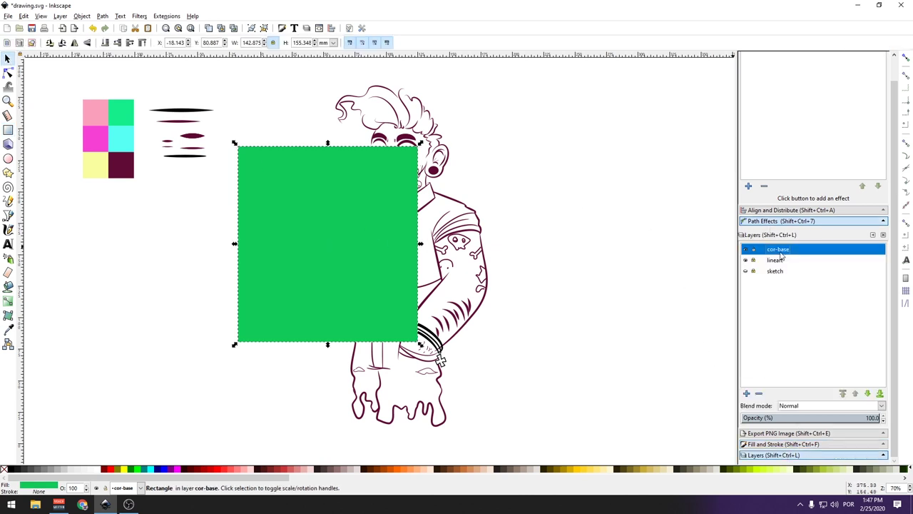
drag(291, 188, 365, 180)
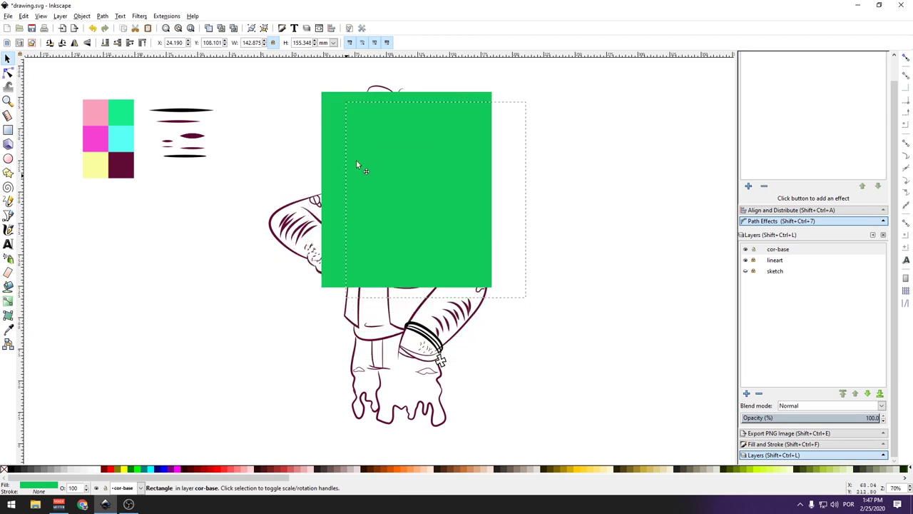
click(780, 251)
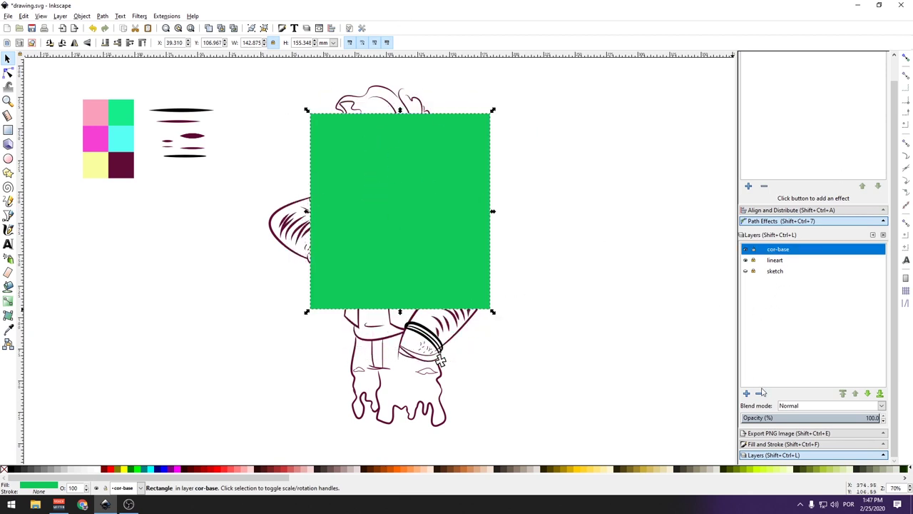
click(867, 393)
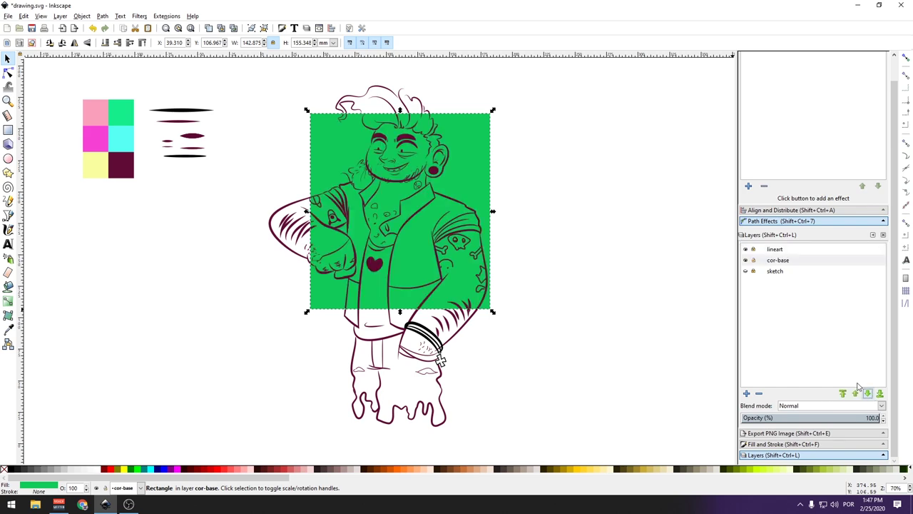
Nudge the green rectangle up-left and start the pen outline around the shoulder, elbow and fist.
drag(486, 250, 471, 233)
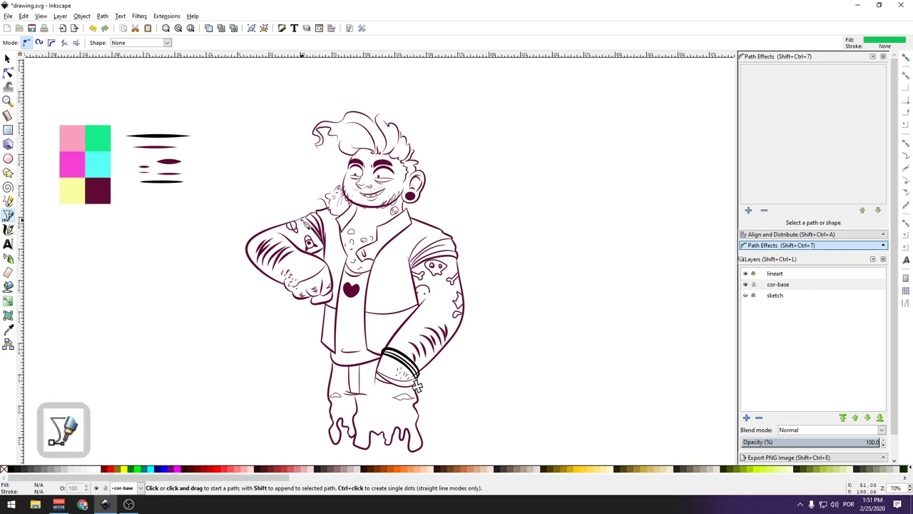
ctrl+scroll(305, 223, up, 4)
click(293, 217)
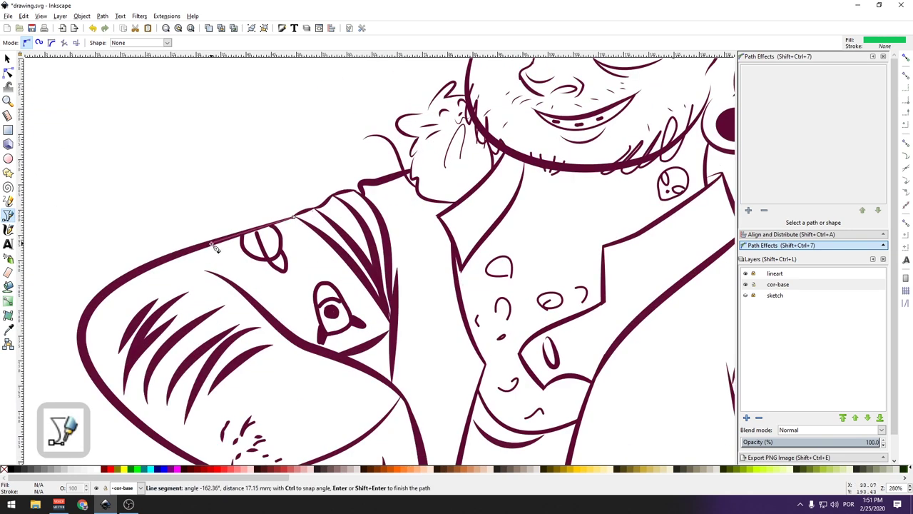
click(104, 282)
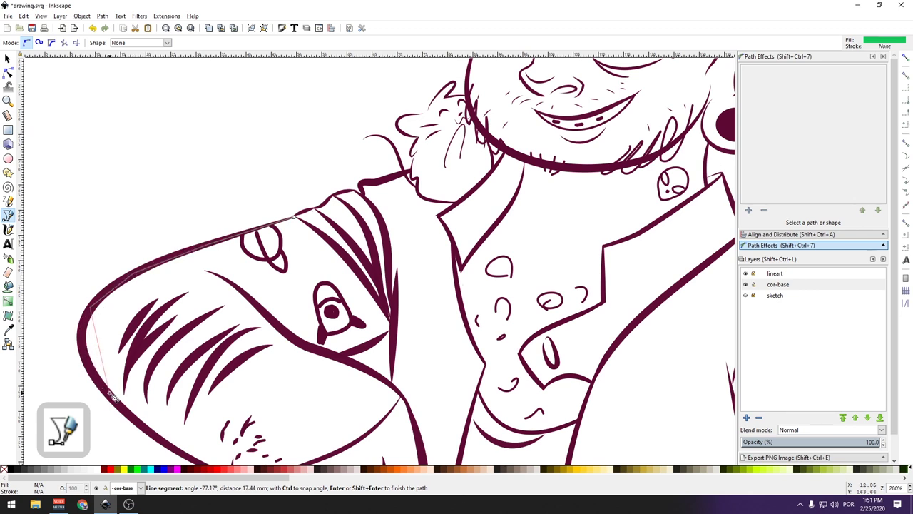
drag(111, 400, 164, 453)
ctrl+scroll(200, 399, down, 1)
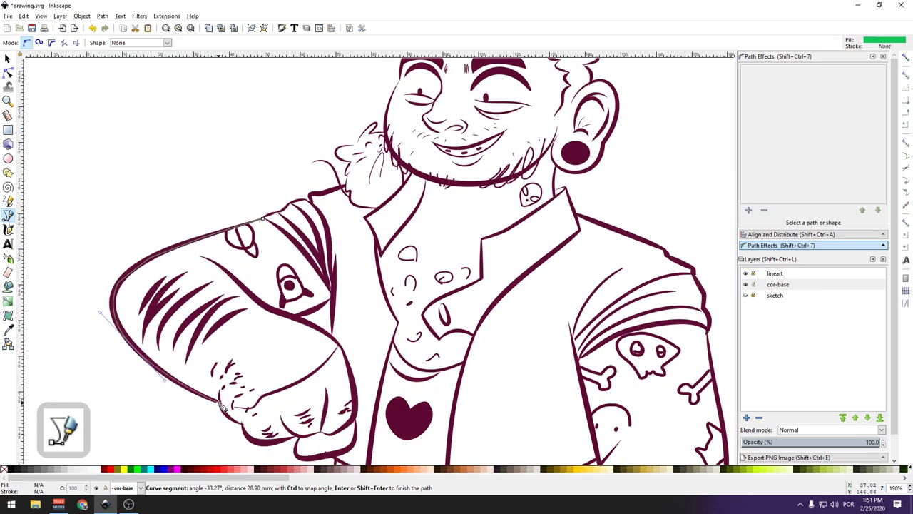
click(229, 420)
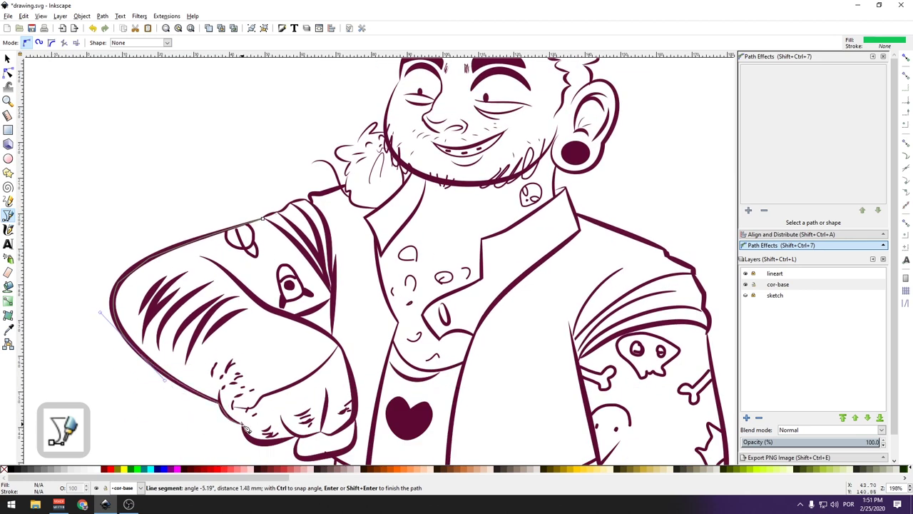
click(279, 448)
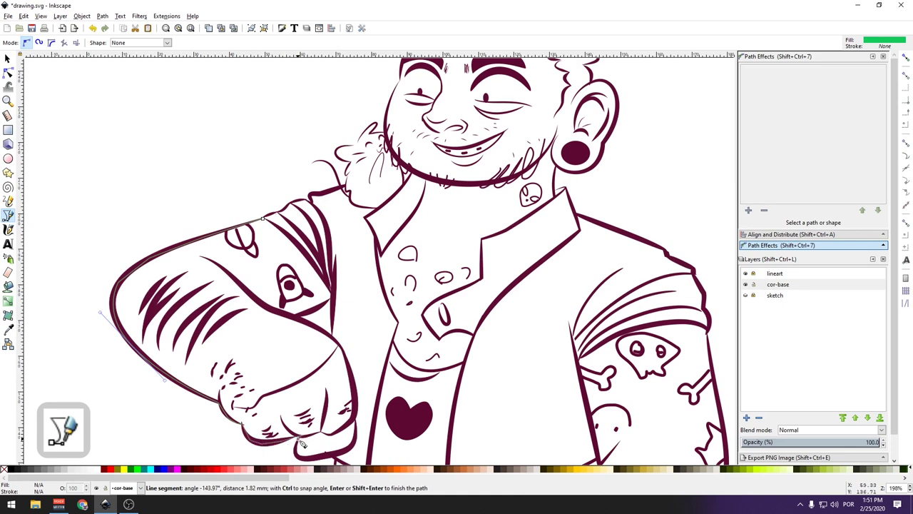
click(299, 451)
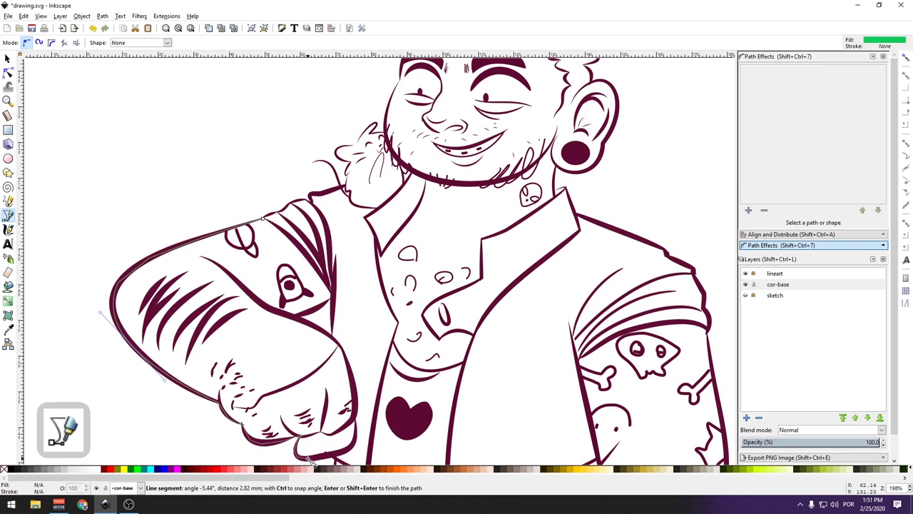
click(326, 461)
Continue the green outline down the torso's left edge, the left leg and the leg drips.
scroll(338, 458, down, 3)
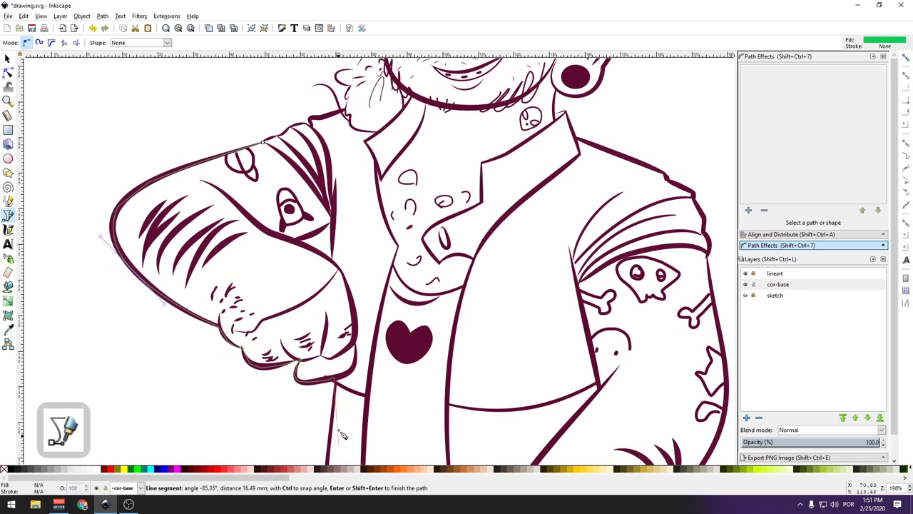
scroll(338, 428, down, 2)
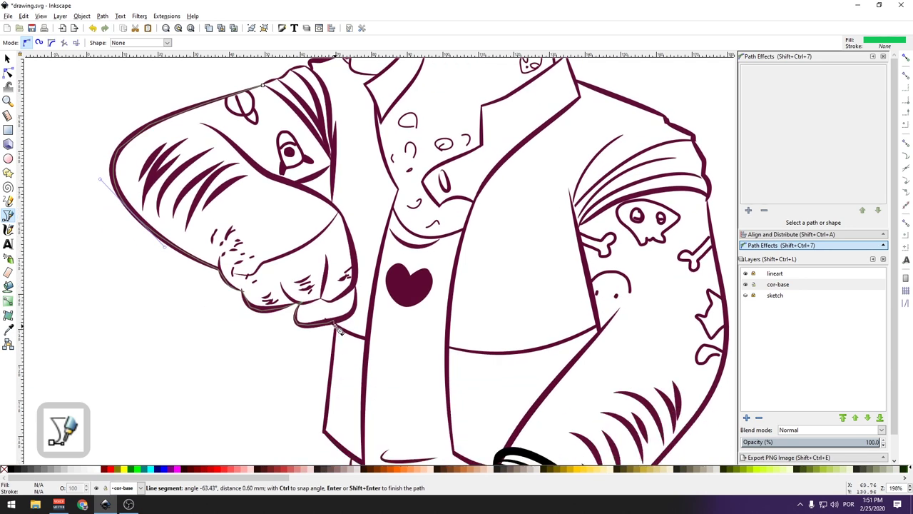
click(324, 432)
scroll(350, 460, down, 2)
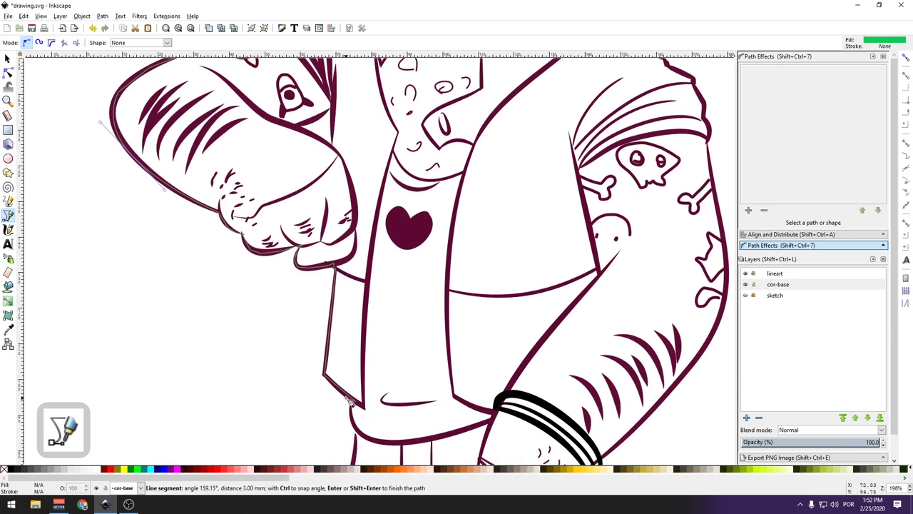
click(355, 404)
scroll(354, 421, down, 4)
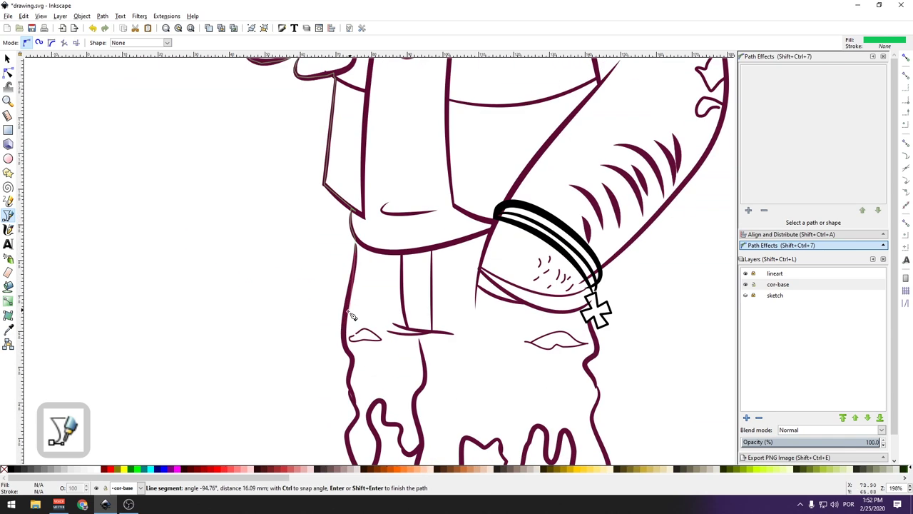
click(346, 323)
click(350, 396)
scroll(359, 412, down, 2)
click(383, 376)
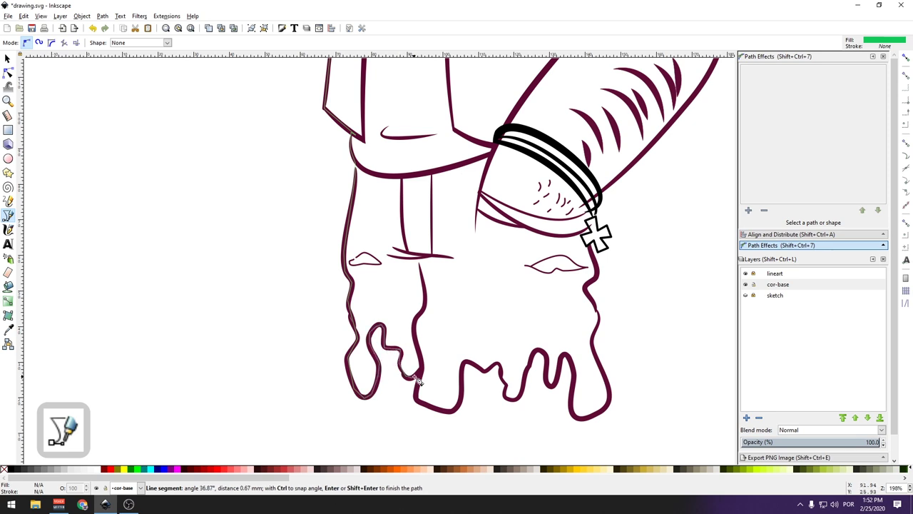
click(465, 364)
click(503, 394)
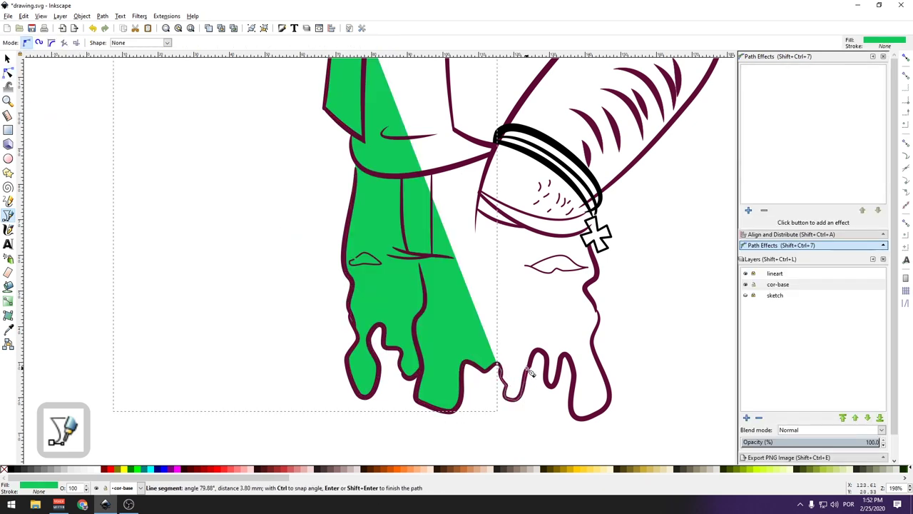
click(539, 351)
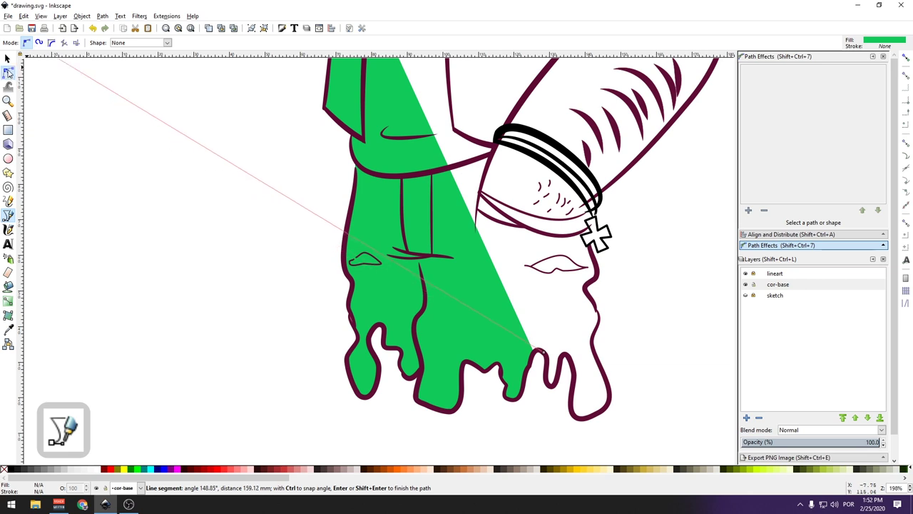
Check the path's nodes, then resume the outline around the remaining drips and up the right leg.
click(9, 73)
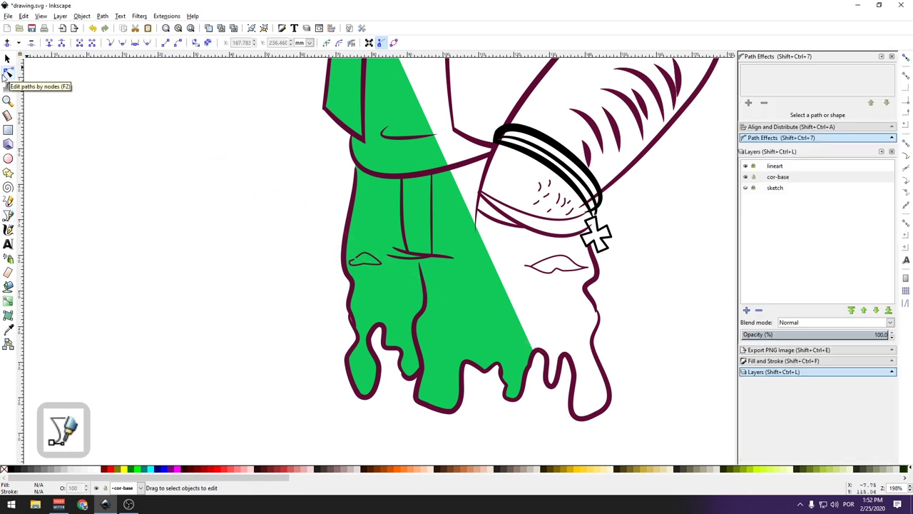
click(508, 319)
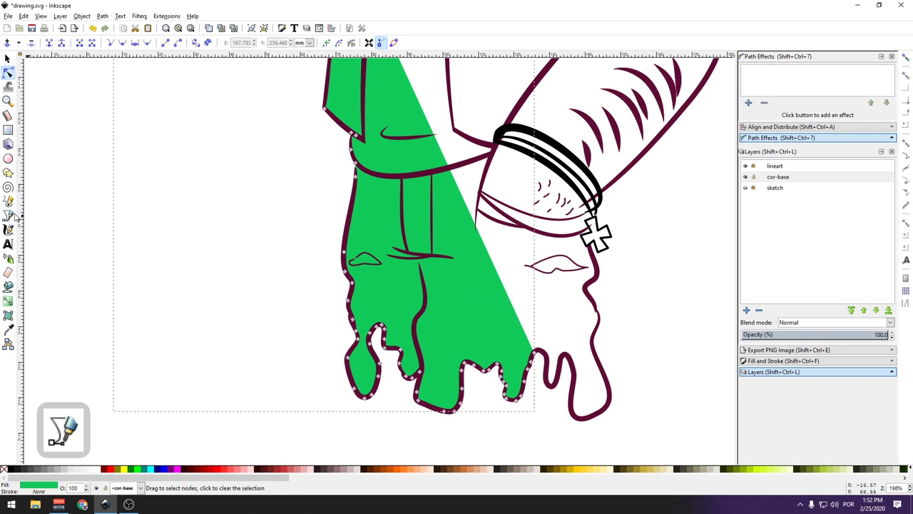
click(8, 215)
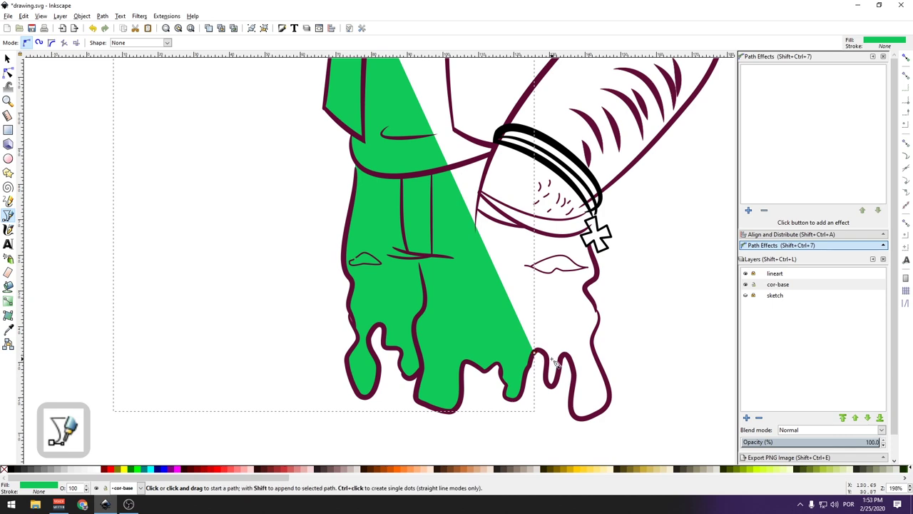
ctrl+scroll(556, 362, up, 5)
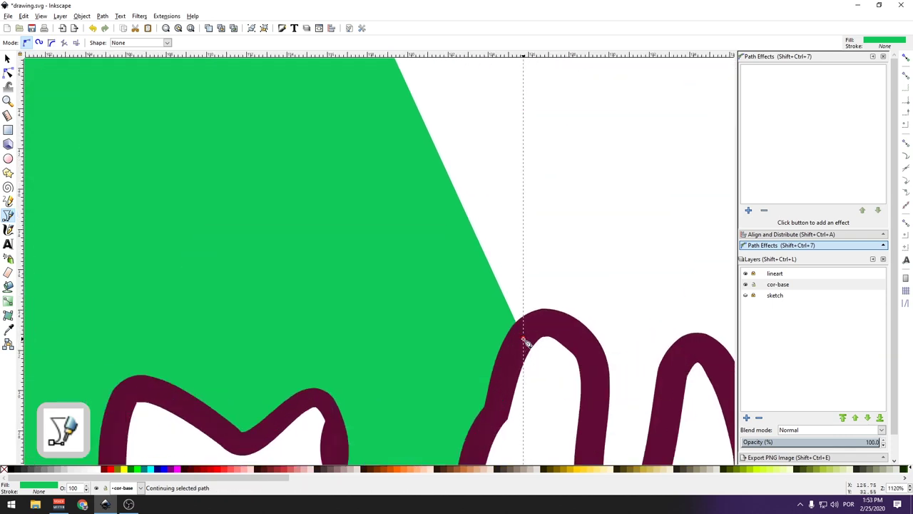
ctrl+scroll(525, 341, down, 1)
ctrl+scroll(526, 341, down, 4)
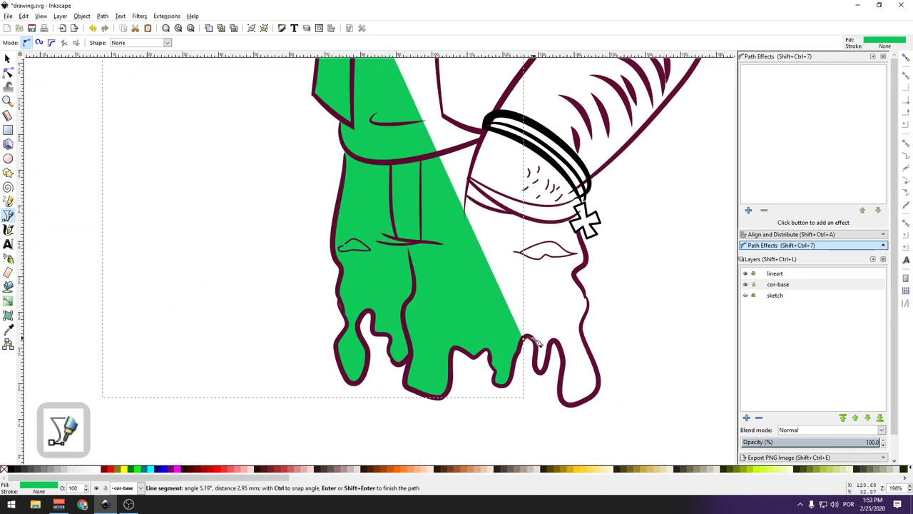
click(536, 367)
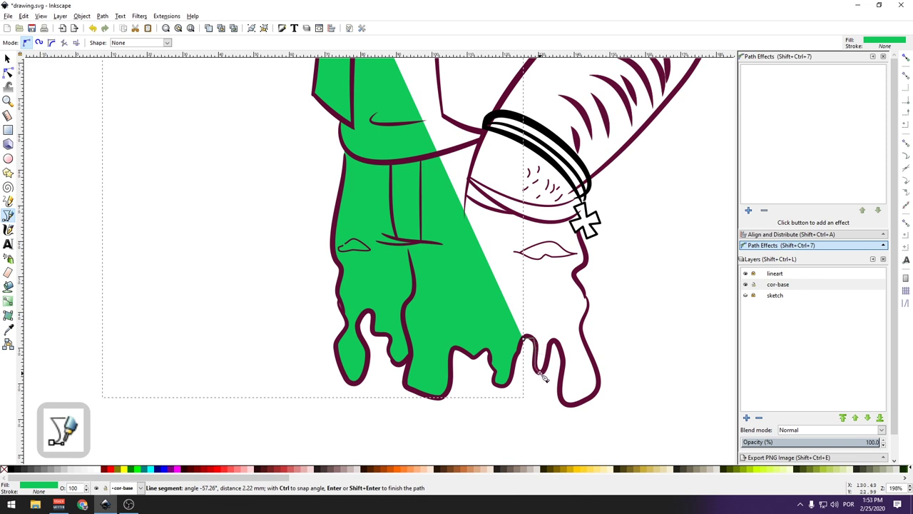
click(551, 349)
click(567, 400)
click(599, 385)
click(589, 314)
click(581, 264)
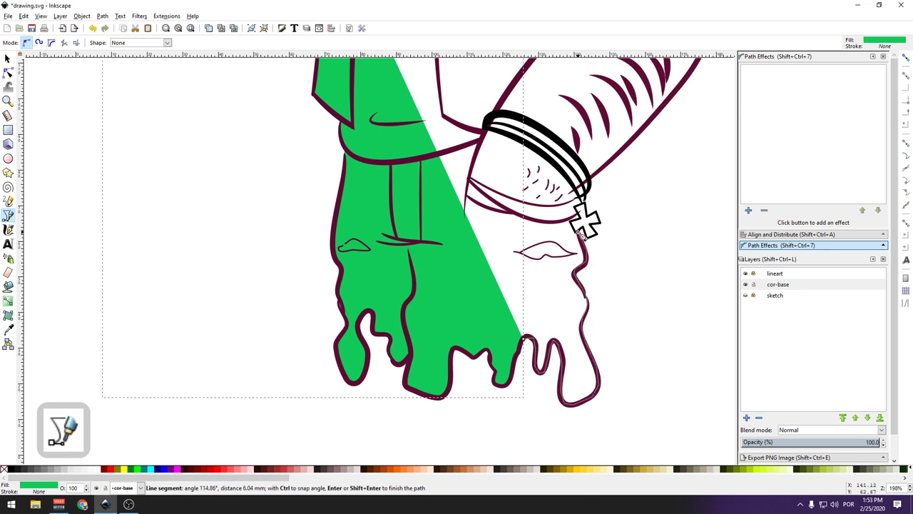
Trace over the shoulder, hair and face, then close the green fill path with Enter.
ctrl+scroll(589, 219, down, 1)
scroll(626, 158, up, 2)
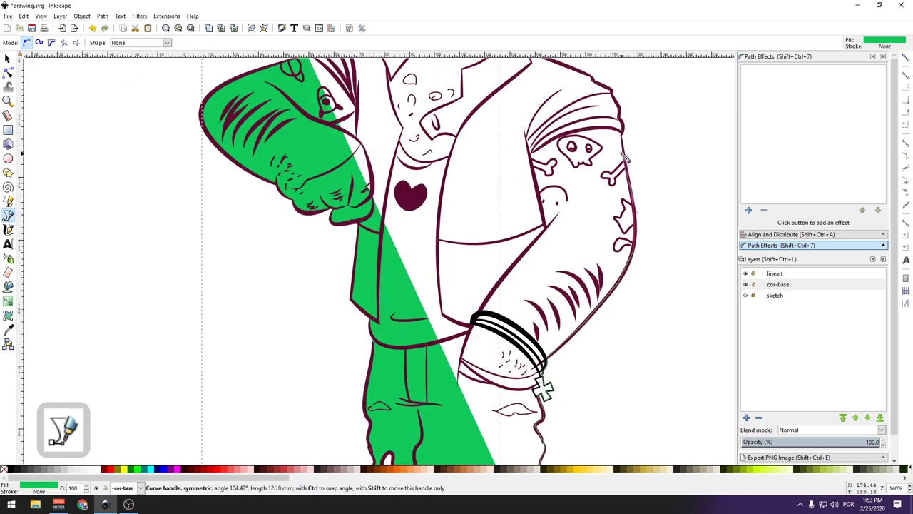
scroll(625, 159, up, 2)
click(615, 147)
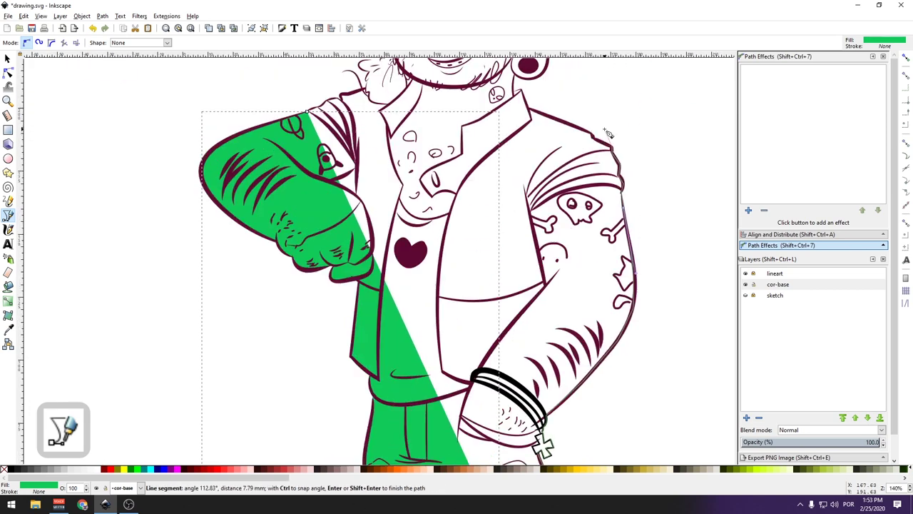
click(526, 94)
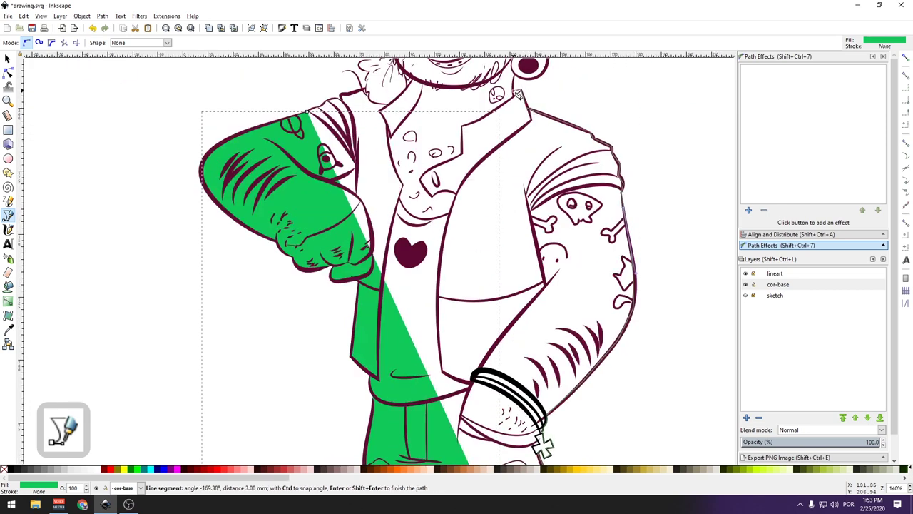
scroll(521, 92, up, 5)
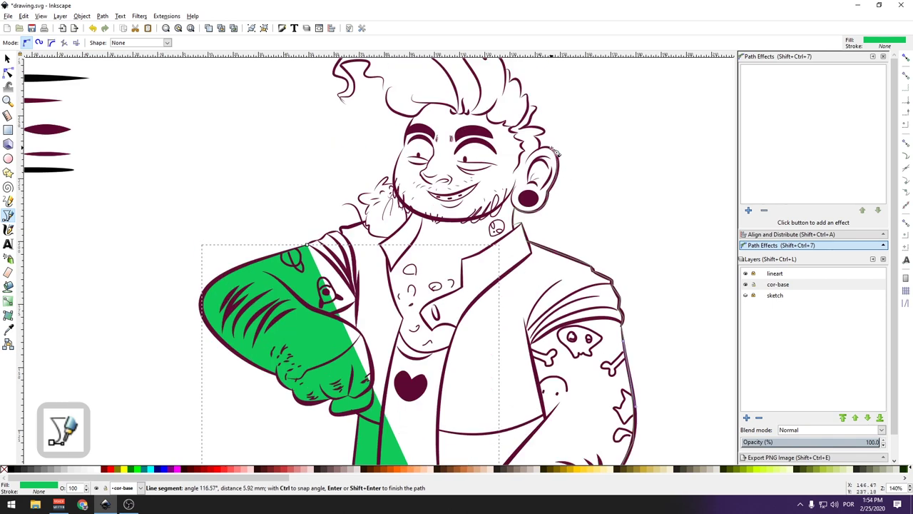
drag(550, 132, 546, 131)
ctrl+scroll(524, 91, up, 1)
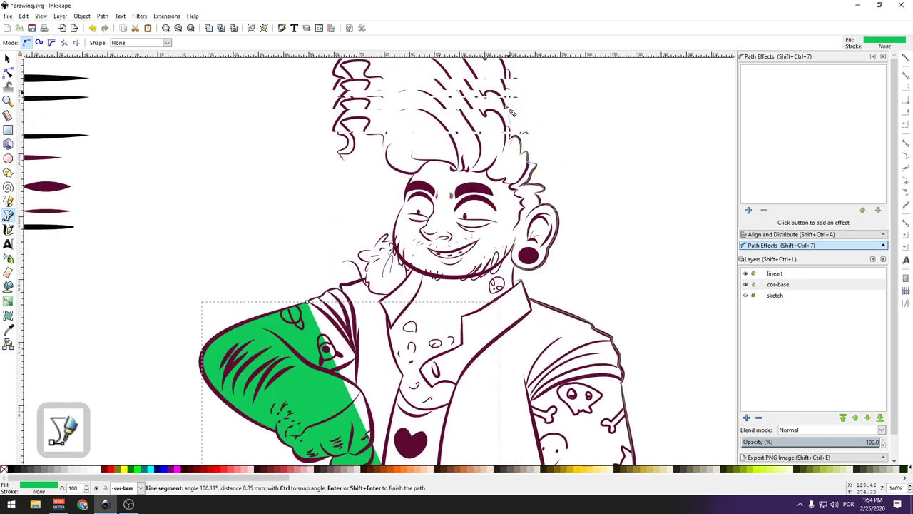
ctrl+scroll(524, 91, up, 1)
click(459, 123)
click(431, 108)
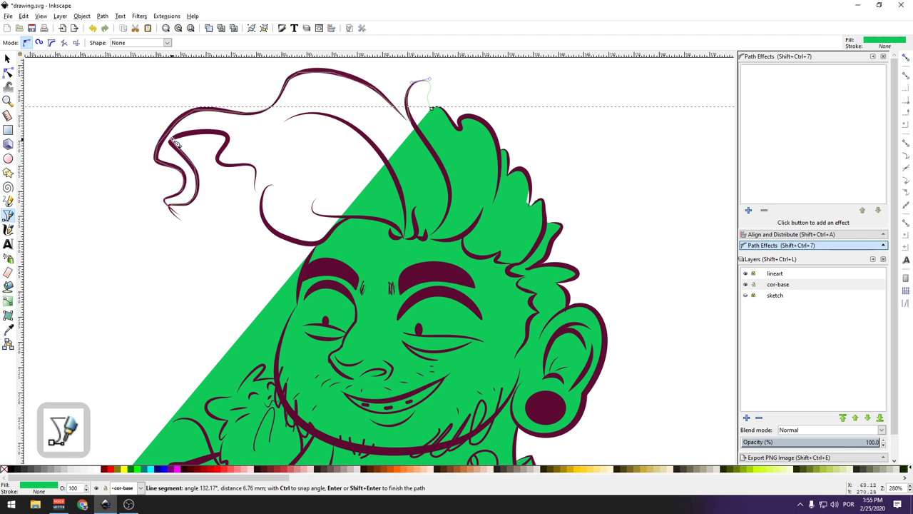
click(262, 199)
click(299, 311)
scroll(300, 311, down, 3)
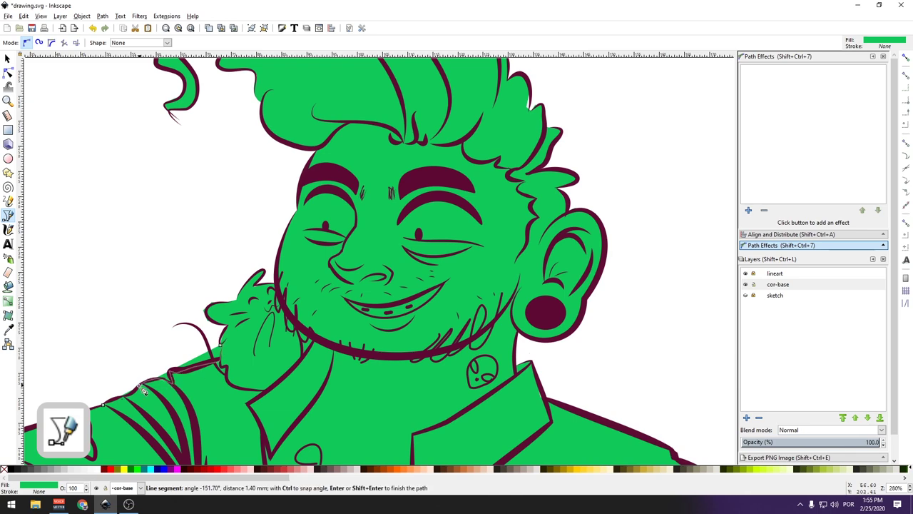
key(Return)
key(n)
key(5)
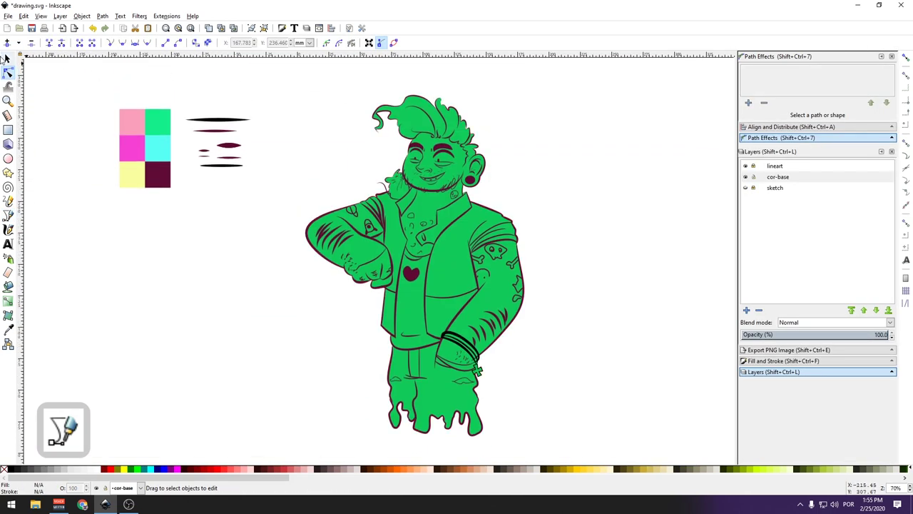
Select the green base fill and shift its colour toward light purple in Fill and Stroke.
click(7, 58)
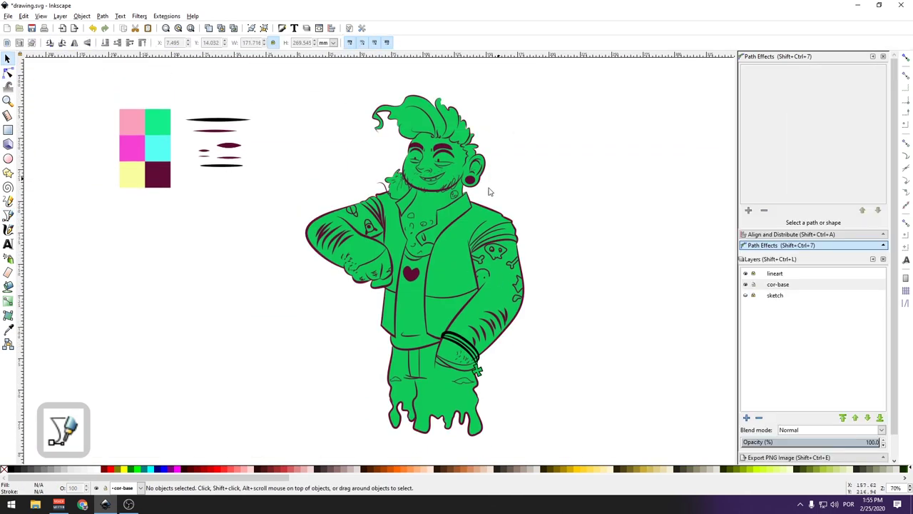
click(449, 258)
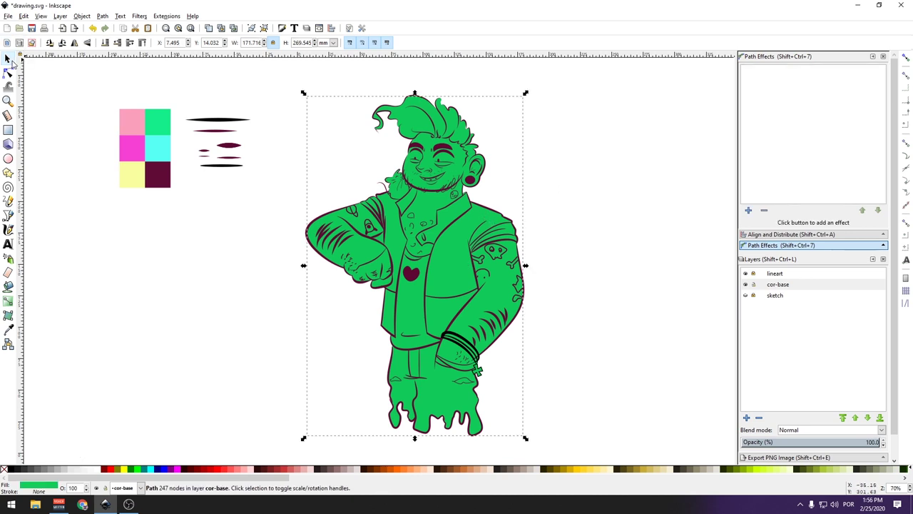
click(561, 184)
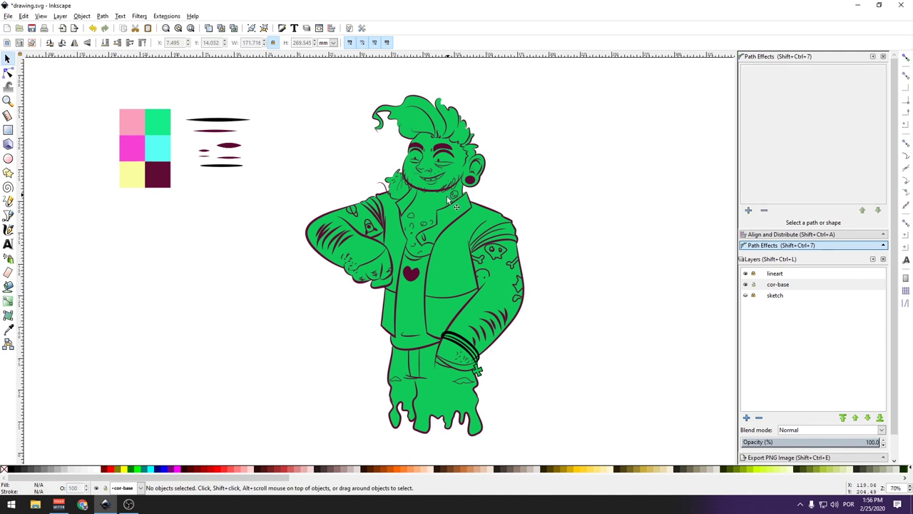
click(453, 264)
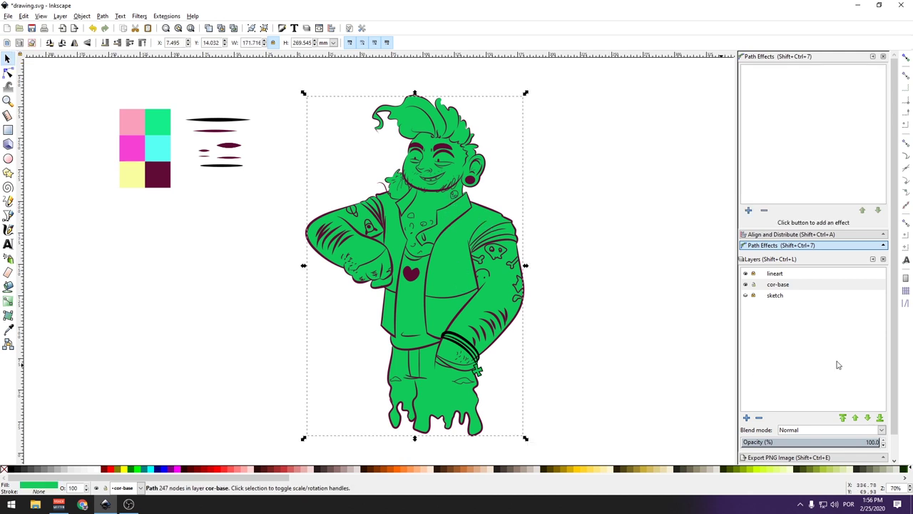
key(ctrl+shift+f)
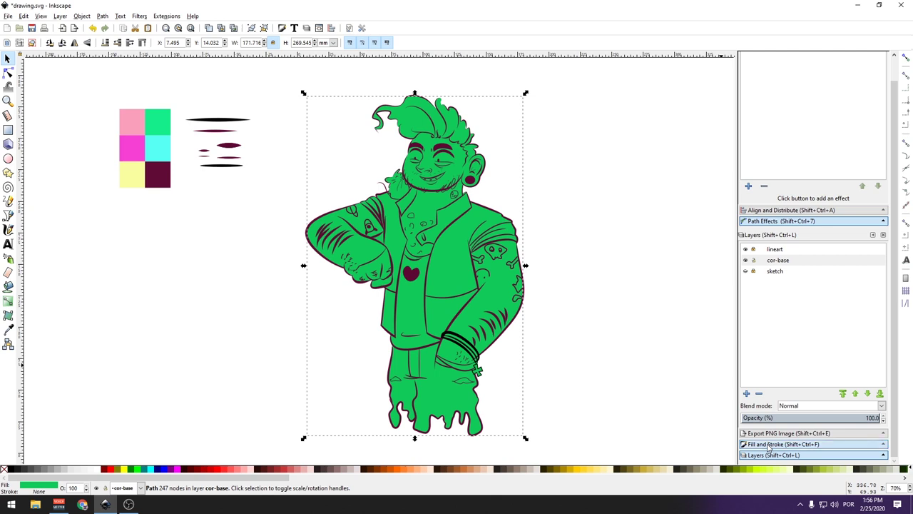
click(769, 443)
mouse_move(794, 303)
mouse_down()
mouse_move(832, 303)
mouse_move(791, 315)
mouse_move(821, 327)
mouse_up()
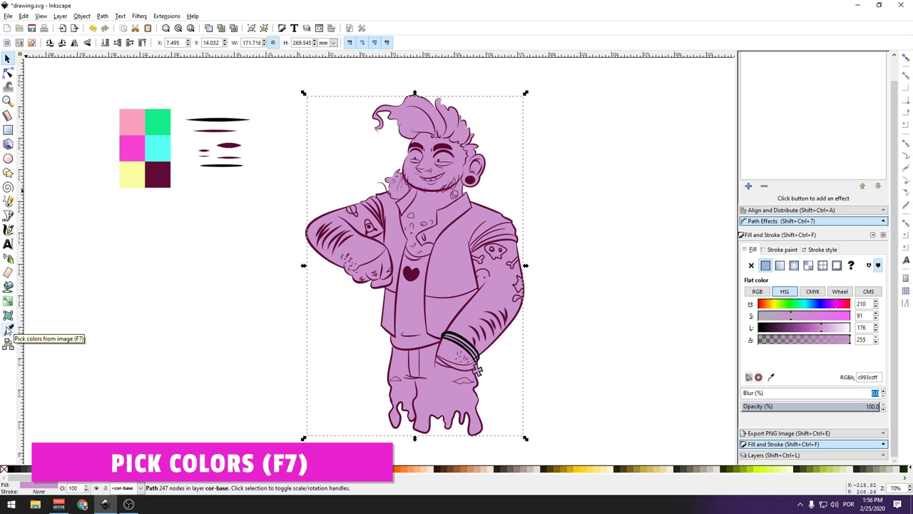
Sample the pink palette swatch with the Dropper as the body fill, then deselect.
click(7, 330)
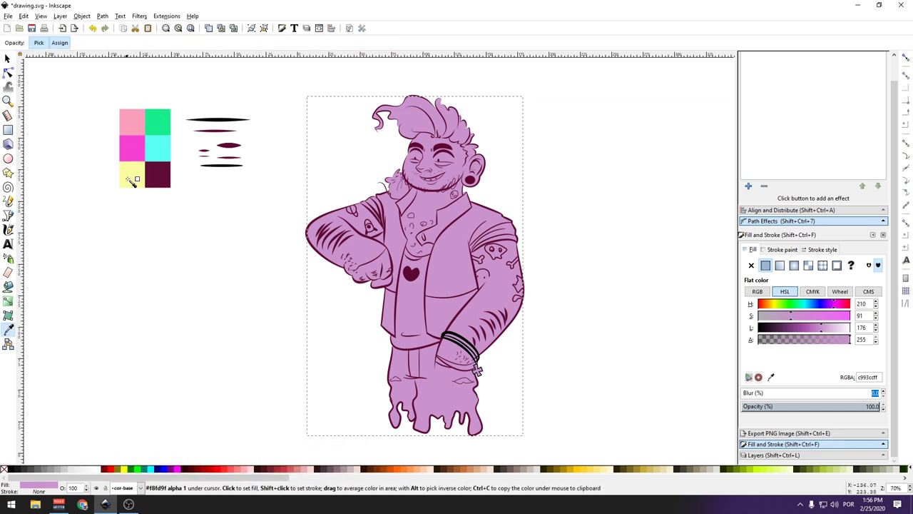
click(132, 121)
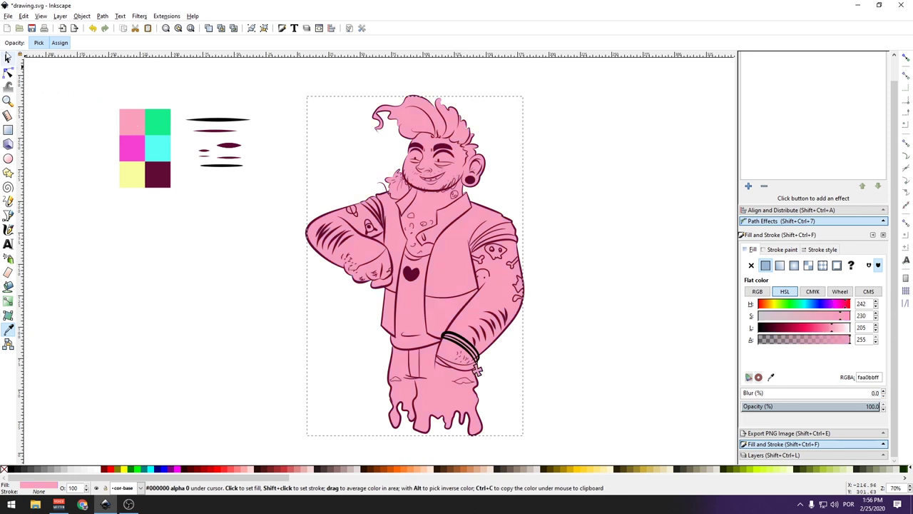
key(s)
click(202, 281)
scroll(477, 319, up, 1)
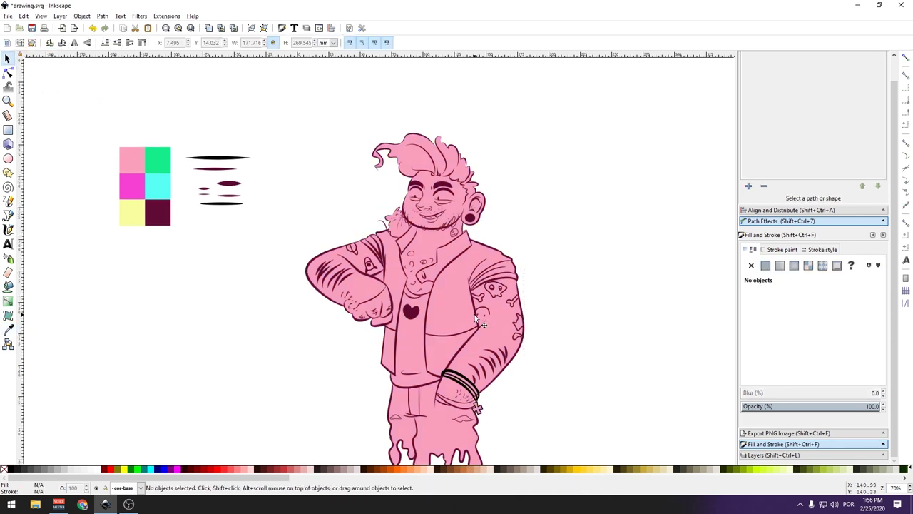
Draw a closed teal triangle in the gap beside the raised forearm.
click(8, 201)
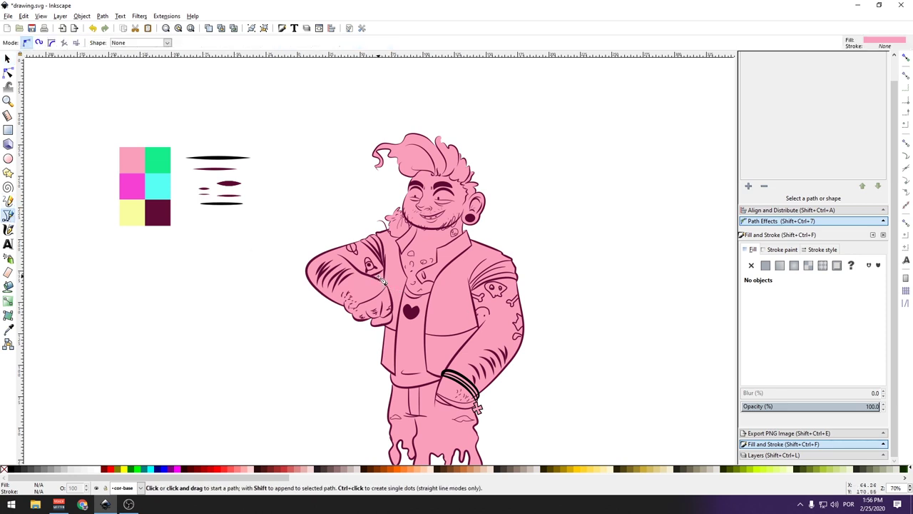
scroll(382, 281, up, 2)
scroll(370, 278, up, 2)
click(353, 274)
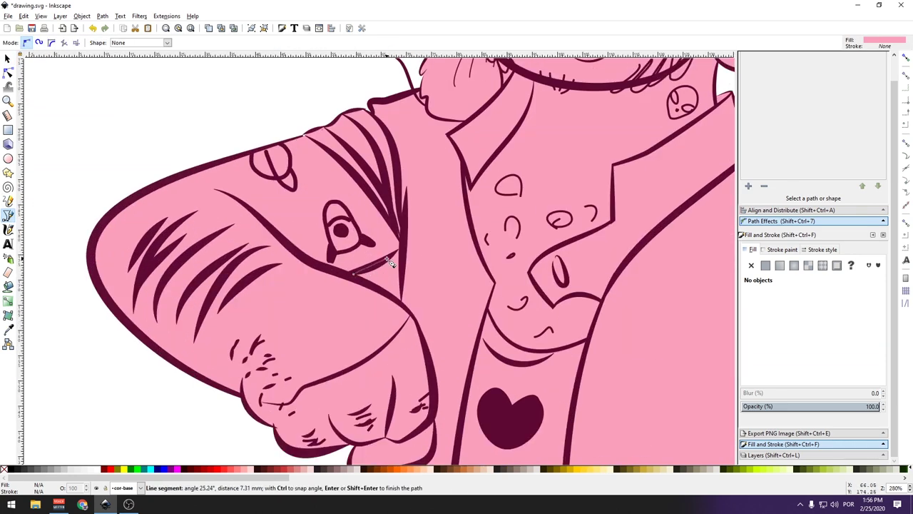
click(402, 244)
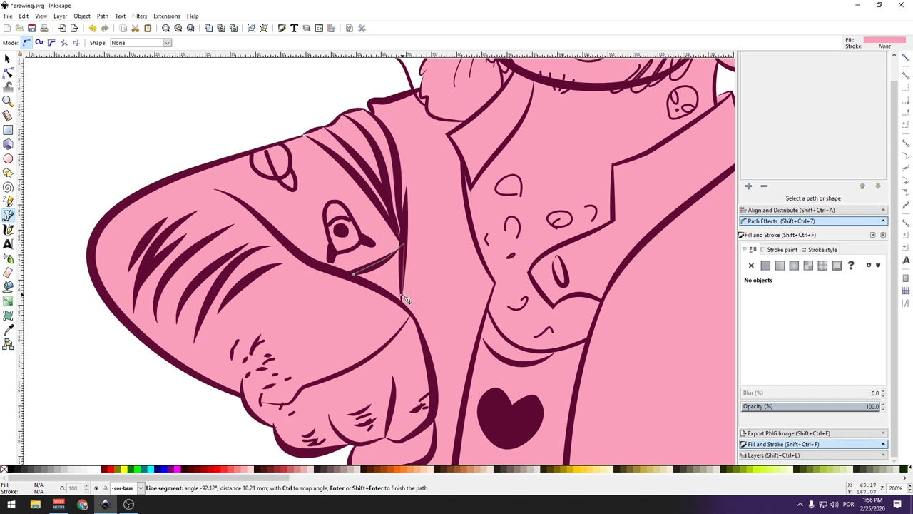
click(403, 303)
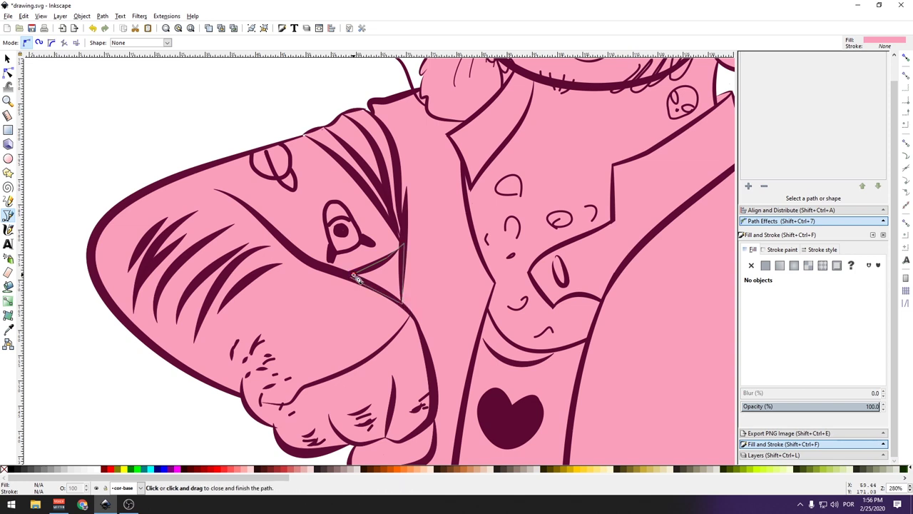
click(353, 274)
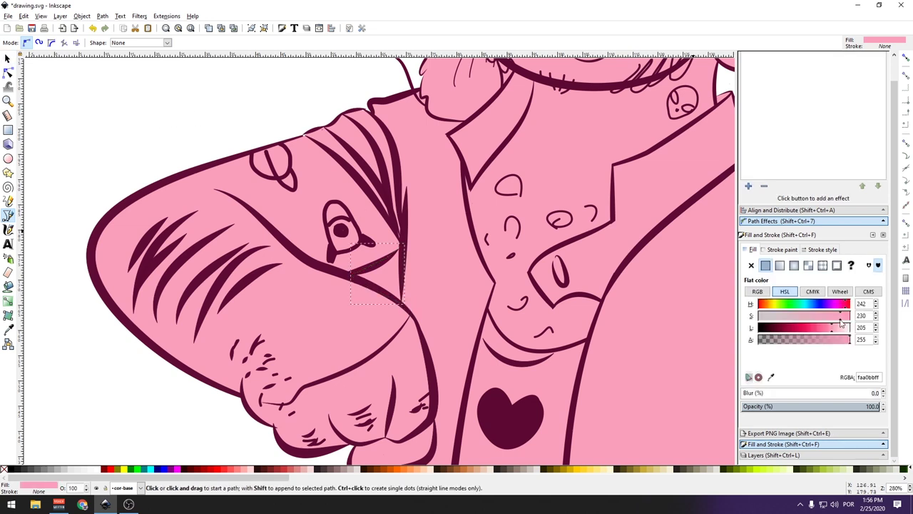
click(790, 330)
click(799, 304)
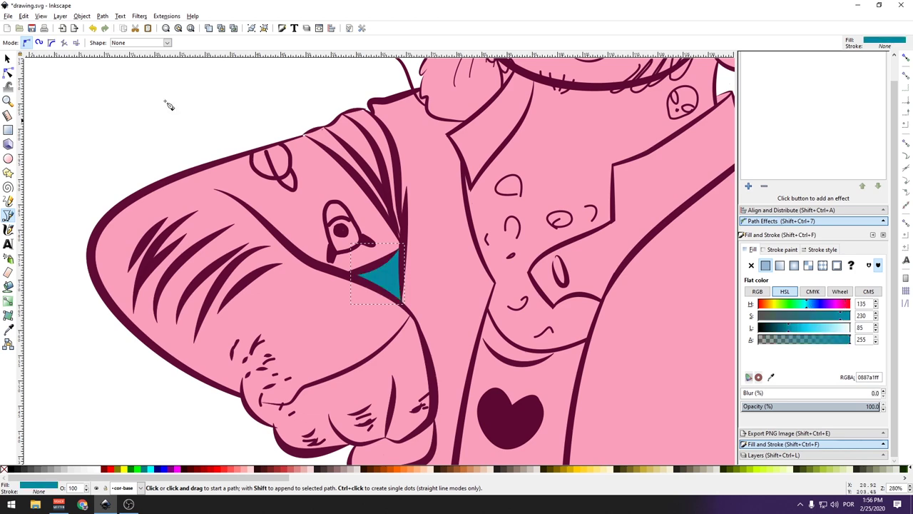
key(s)
Select the triangle with the pink body fill and apply a Path boolean operation.
scroll(425, 291, down, 2)
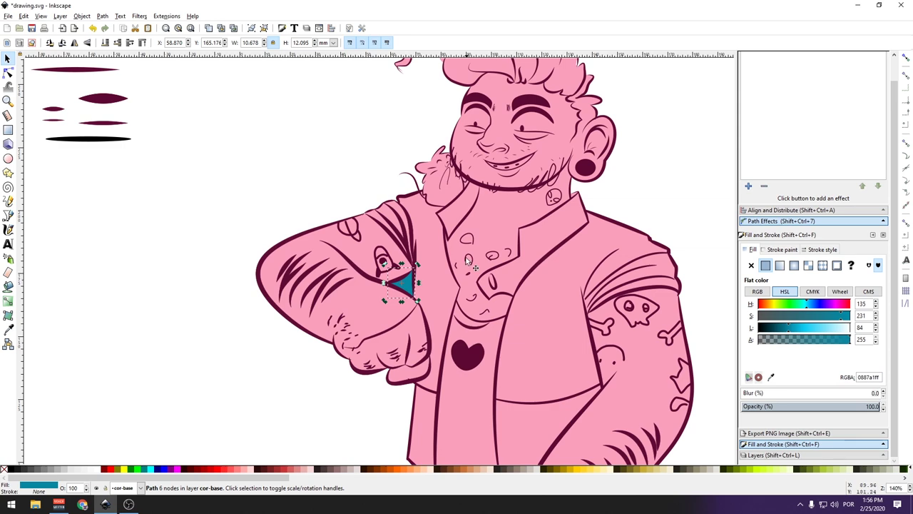
shift+click(428, 217)
drag(428, 217, 299, 254)
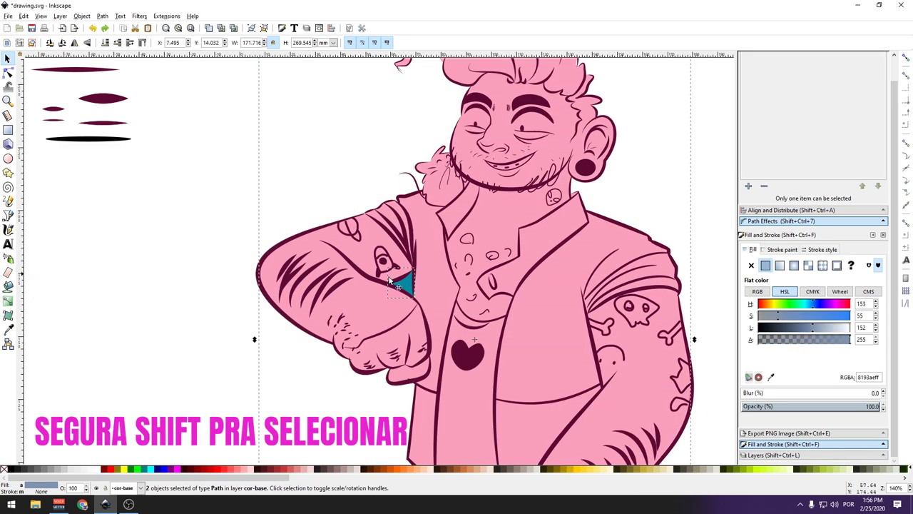
click(101, 17)
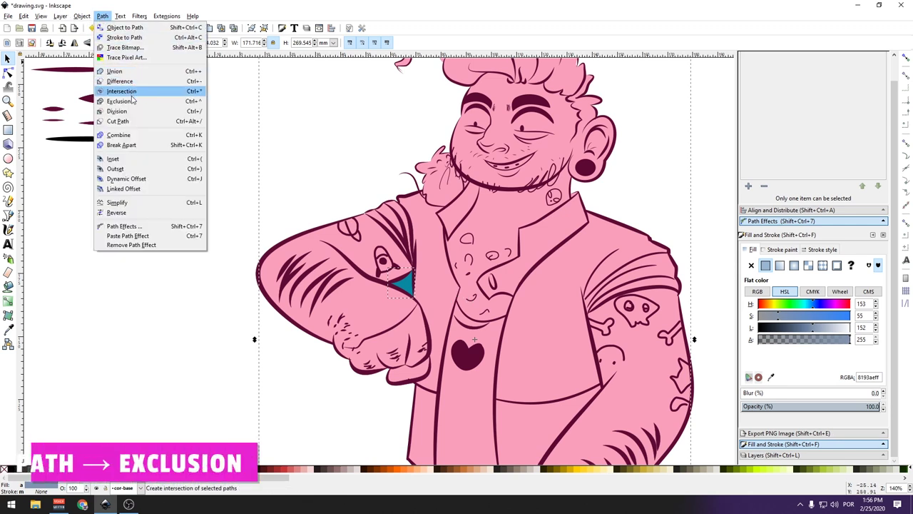
click(117, 111)
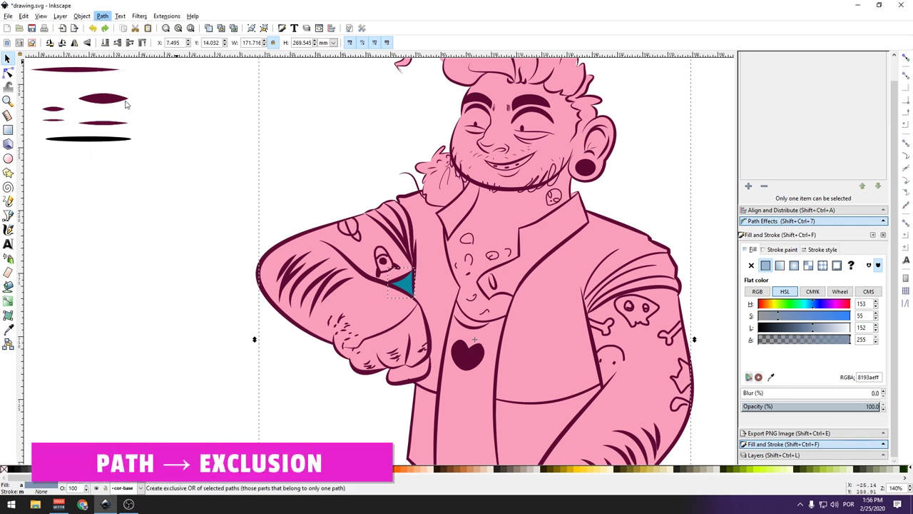
Inspect the trimmed body fill's nodes and open the Layers panel (Shift+Ctrl+L).
click(7, 73)
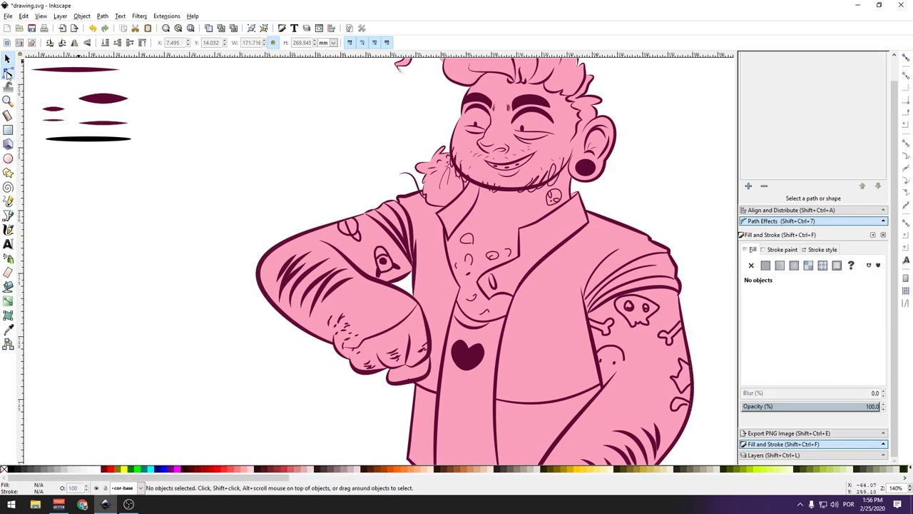
ctrl+scroll(421, 286, down, 1)
click(446, 292)
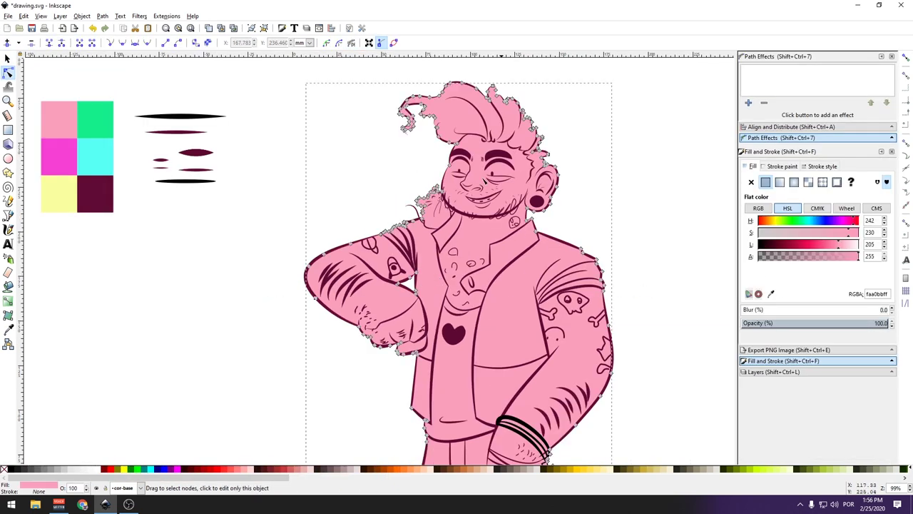
key(s)
click(282, 312)
ctrl+scroll(282, 311, down, 2)
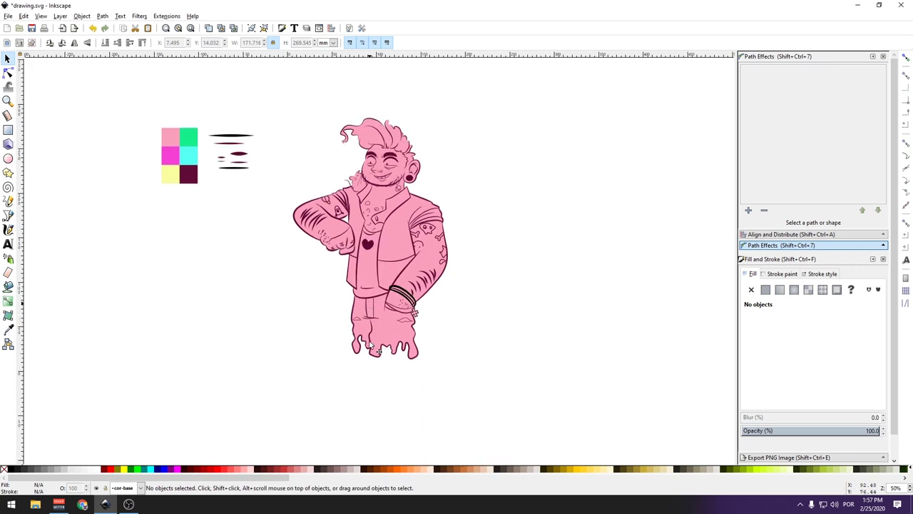
ctrl+scroll(342, 143, up, 1)
key(ctrl+shift+l)
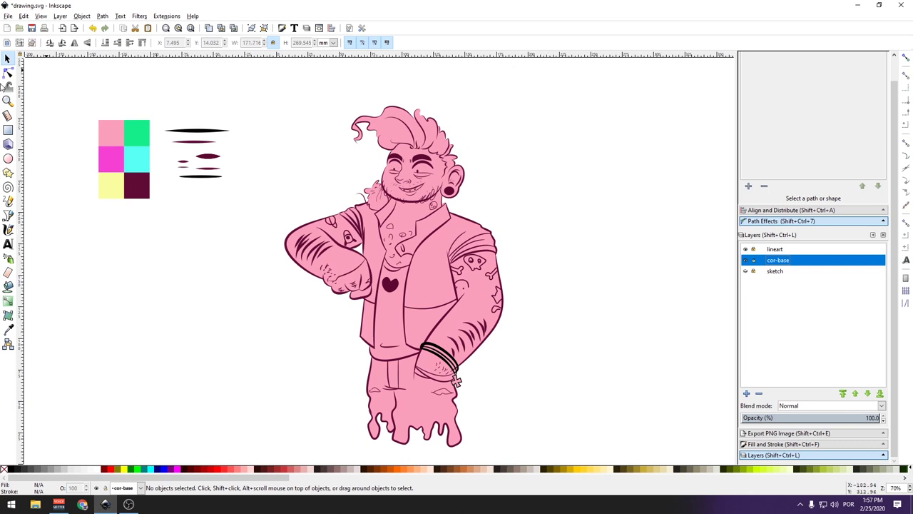
click(8, 72)
click(498, 230)
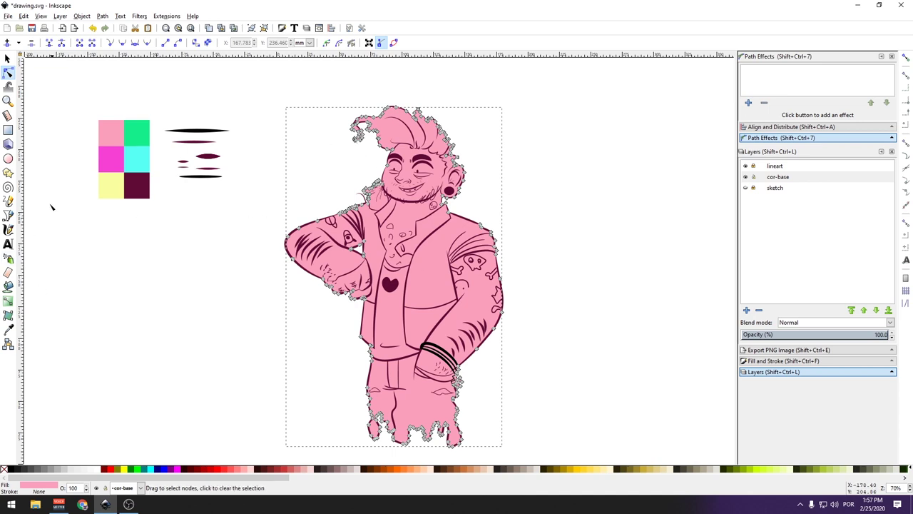
click(8, 229)
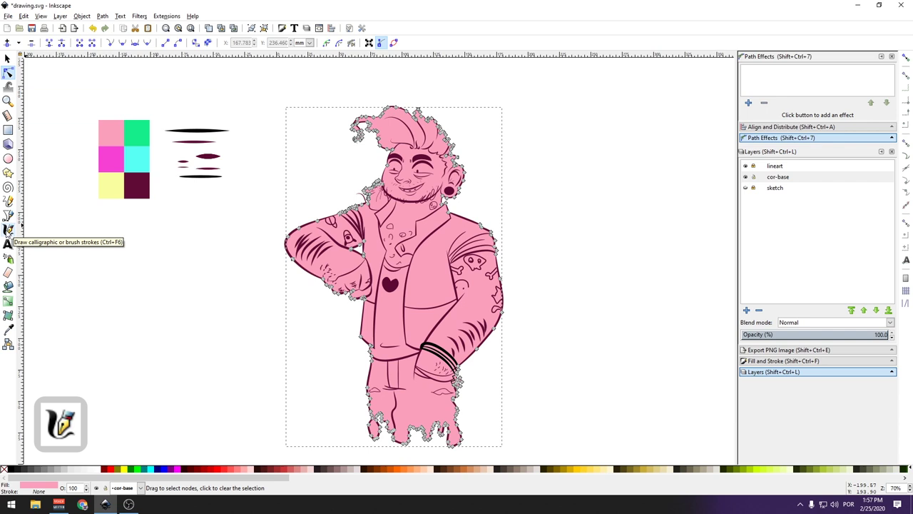
Add a new layer, cor-base 1, above the cor-base layer.
click(753, 179)
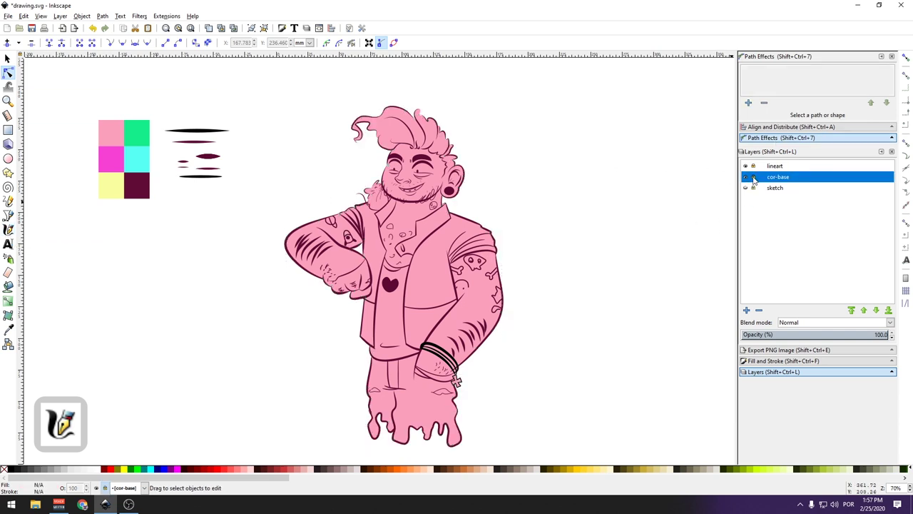
click(746, 310)
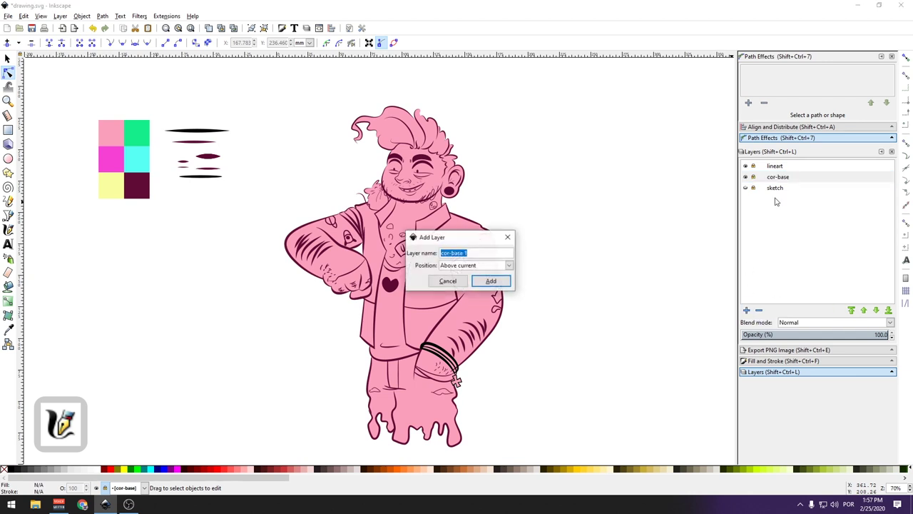
click(496, 282)
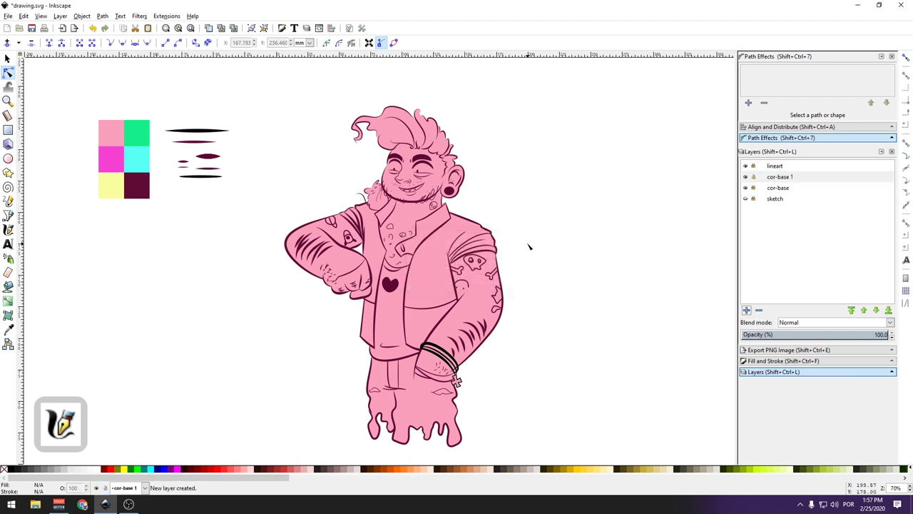
Try and undo two teal calligraphy test strokes, then paint teal over the raised arm.
click(8, 230)
drag(132, 278, 246, 307)
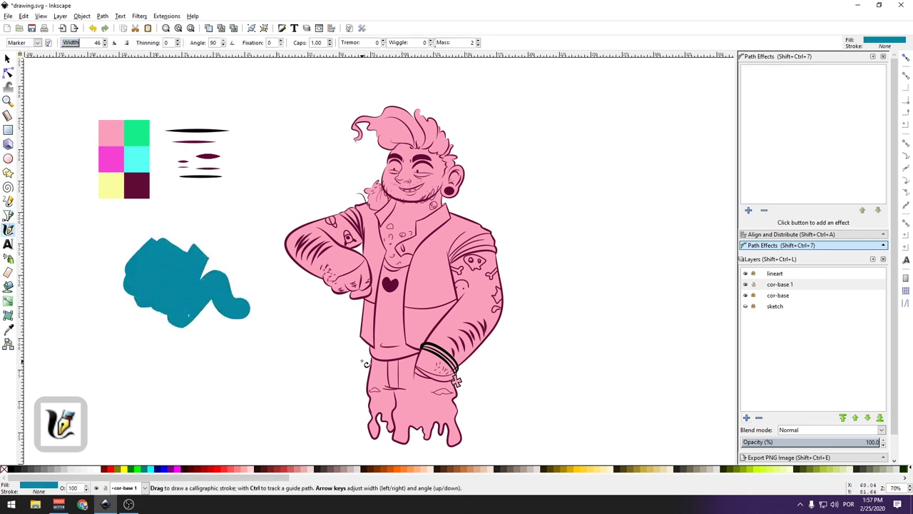
key(ctrl+z)
key(ctrl+z)
drag(190, 264, 303, 287)
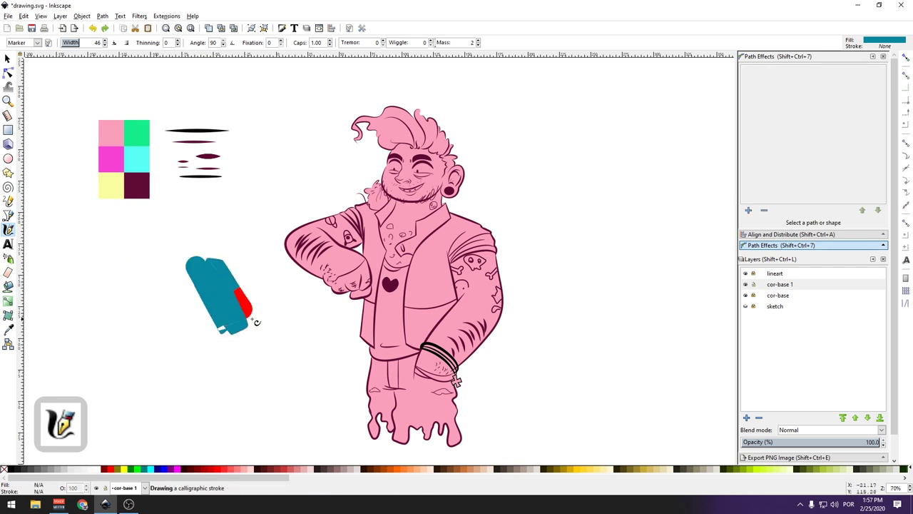
key(ctrl+z)
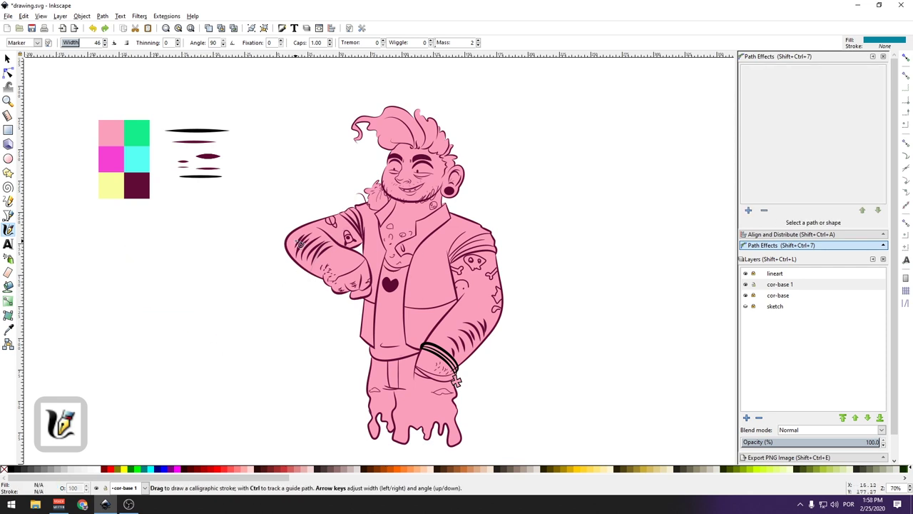
mouse_move(300, 243)
mouse_down()
mouse_move(360, 289)
mouse_move(362, 278)
mouse_move(342, 289)
mouse_up()
Paint teal over the raised arm and shirt front, narrowing the brush to width 25.
drag(314, 239, 364, 269)
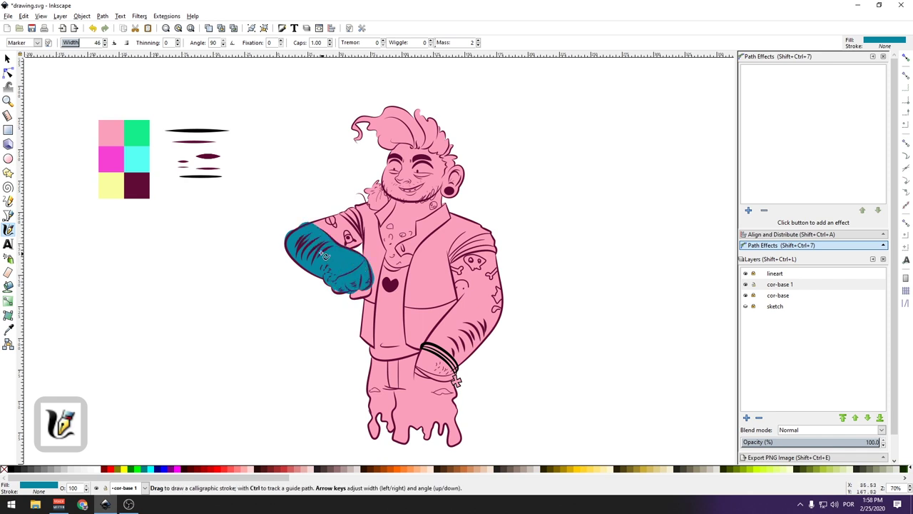
drag(388, 228, 396, 317)
drag(378, 247, 421, 322)
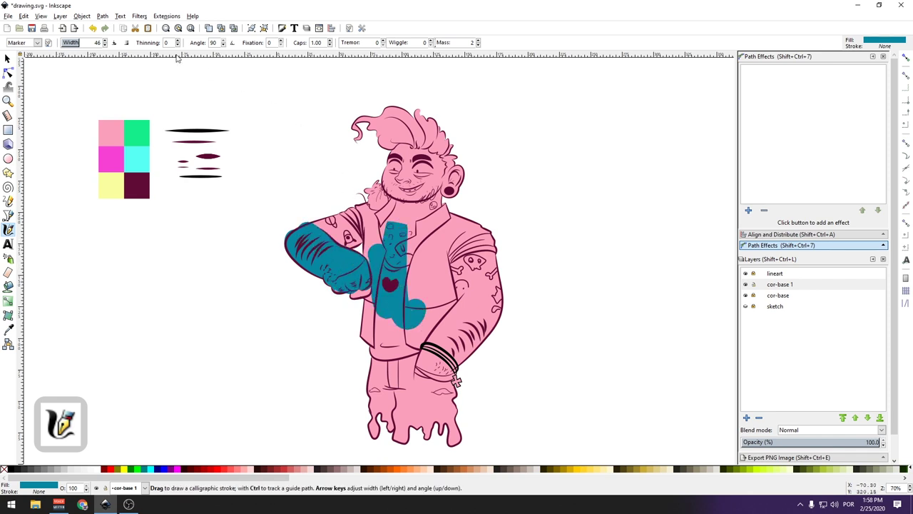
click(73, 42)
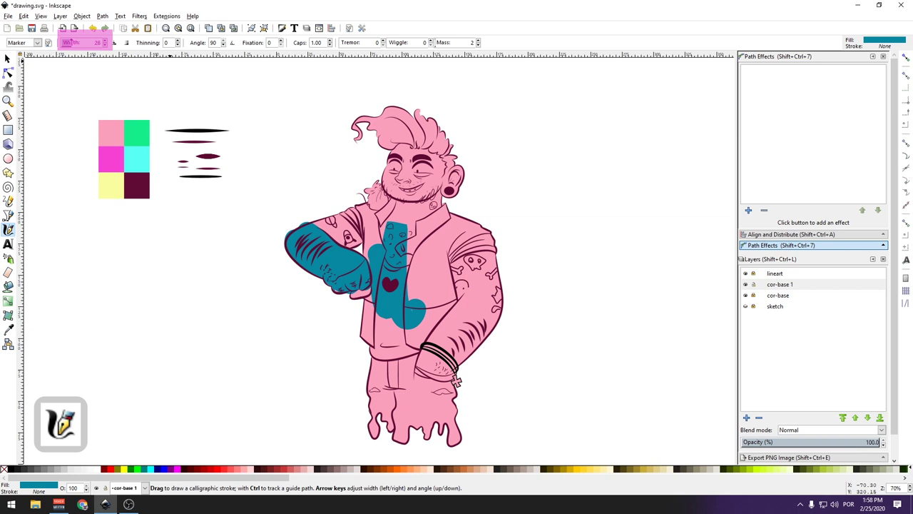
click(72, 43)
drag(408, 232, 406, 314)
drag(428, 242, 430, 318)
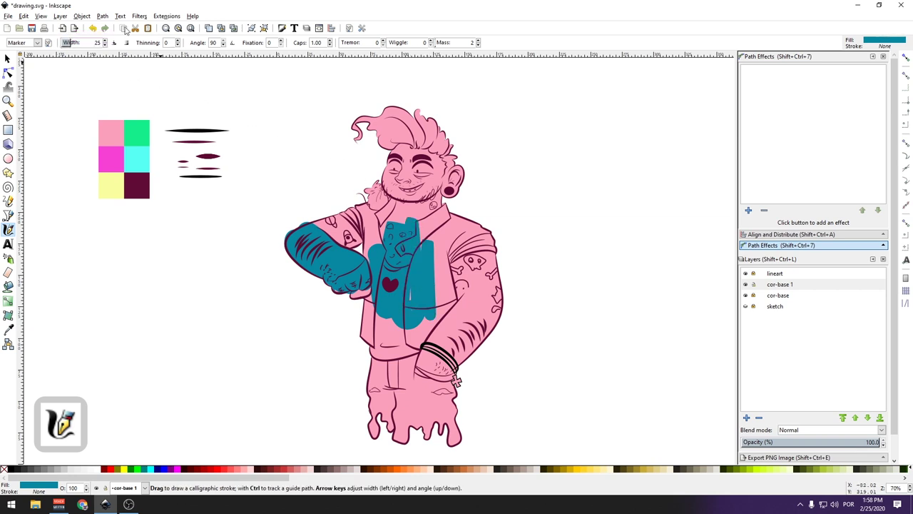
At width 72 paint teal over face, chest, belly and legs; fill gaps at width 16.
click(88, 43)
text(76)
drag(414, 142, 412, 257)
drag(439, 197, 442, 321)
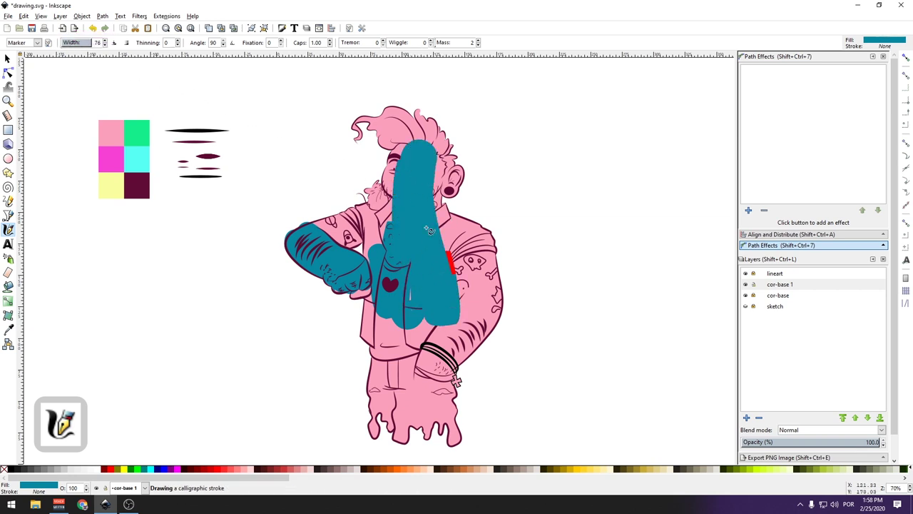
drag(457, 214, 464, 314)
drag(475, 228, 427, 355)
drag(407, 250, 408, 421)
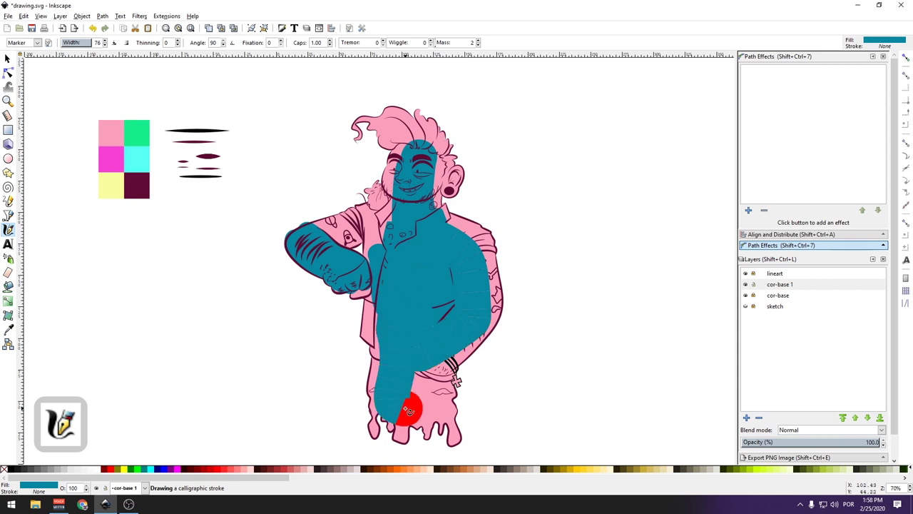
drag(446, 221, 432, 244)
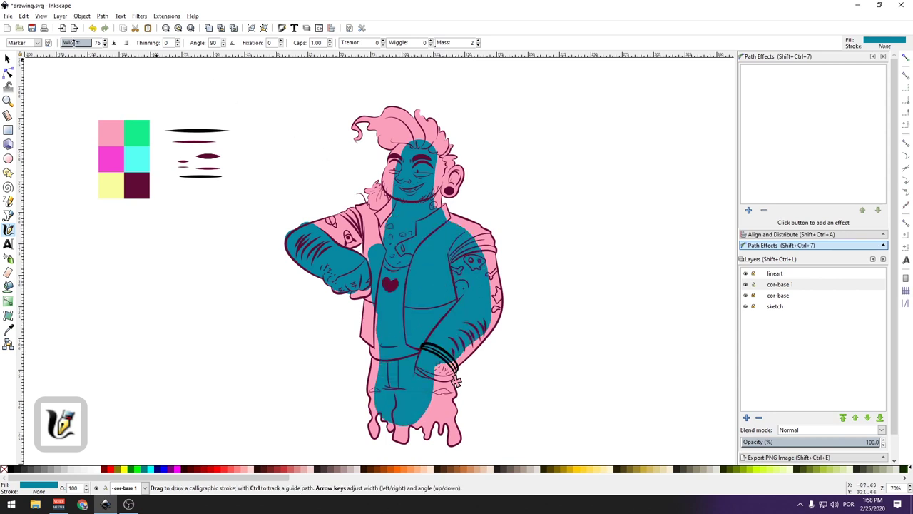
drag(73, 43, 68, 43)
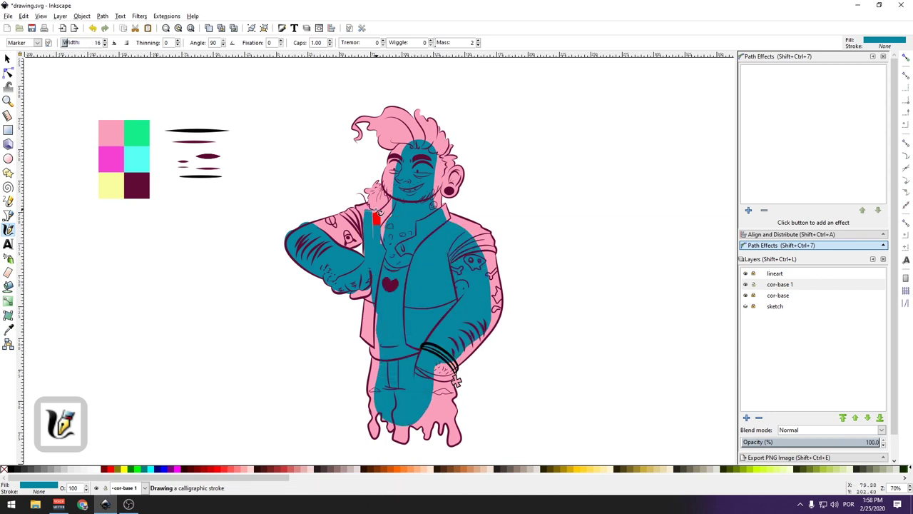
mouse_move(373, 251)
mouse_down()
mouse_move(374, 214)
mouse_move(371, 261)
mouse_move(343, 228)
mouse_move(326, 226)
mouse_move(394, 231)
mouse_move(350, 212)
mouse_up()
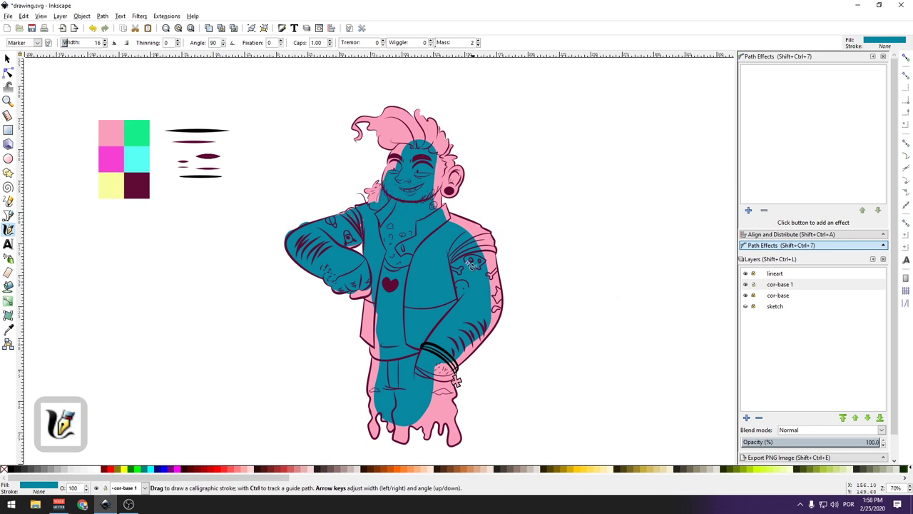
Undo the accidental stroke move and remove the stray P-shaped teal stroke.
click(7, 58)
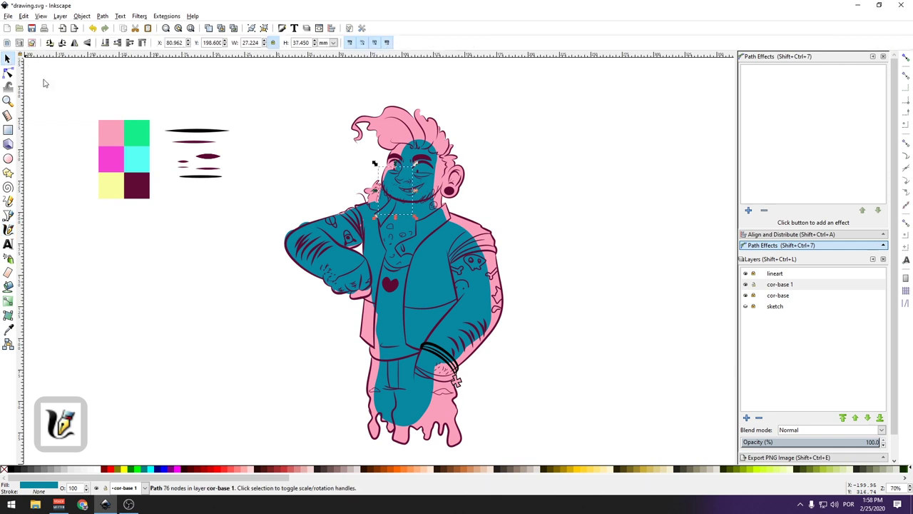
click(416, 261)
mouse_move(430, 260)
mouse_down()
mouse_move(457, 241)
mouse_move(316, 335)
mouse_up()
key(ctrl+z)
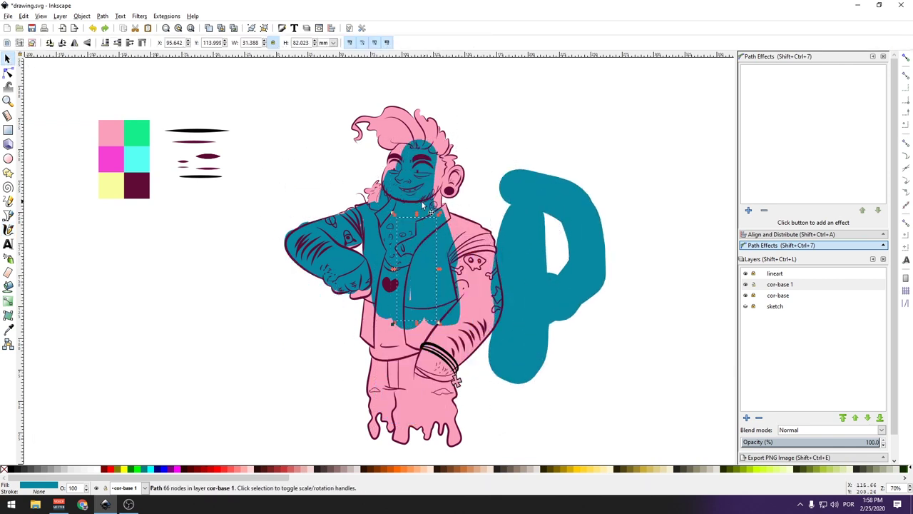
key(ctrl+z)
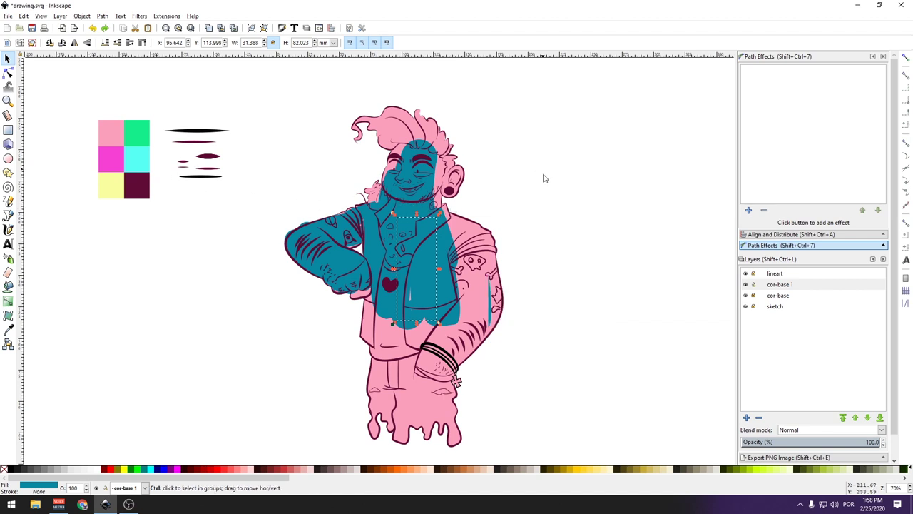
key(ctrl+z)
ctrl+scroll(546, 178, down, 2)
ctrl+scroll(449, 278, up, 3)
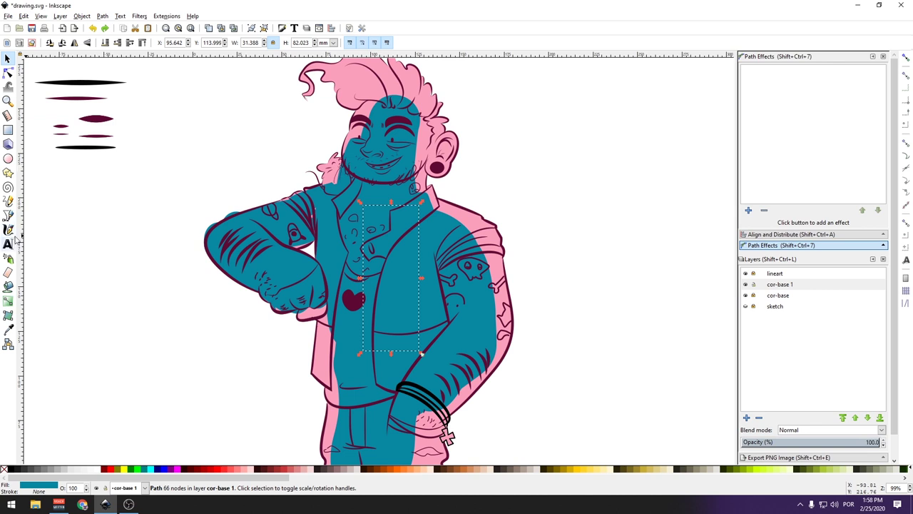
Paint teal calligraphy over the hair, ear, face and beard, then select the teal shape's nodes.
click(8, 229)
drag(432, 130, 422, 200)
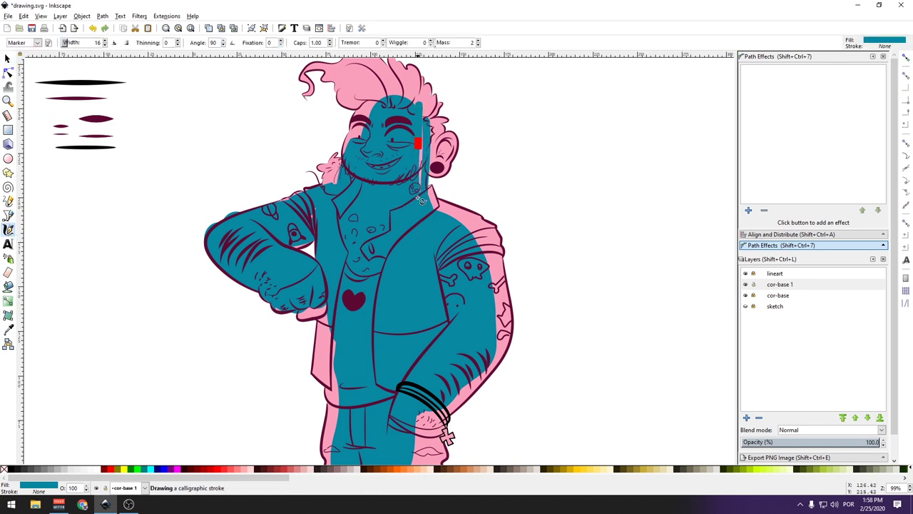
mouse_move(427, 107)
mouse_down()
mouse_move(443, 144)
mouse_move(439, 171)
mouse_up()
drag(364, 103, 347, 187)
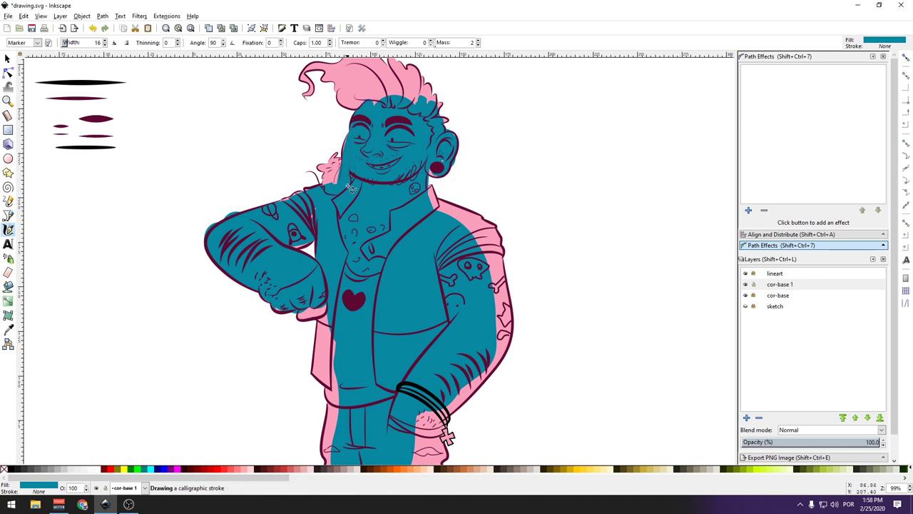
drag(346, 155, 329, 183)
click(7, 72)
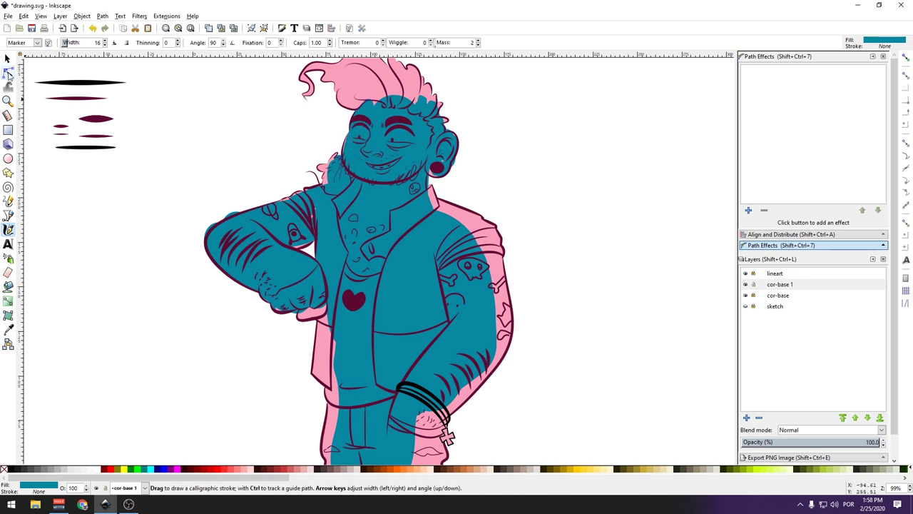
click(389, 209)
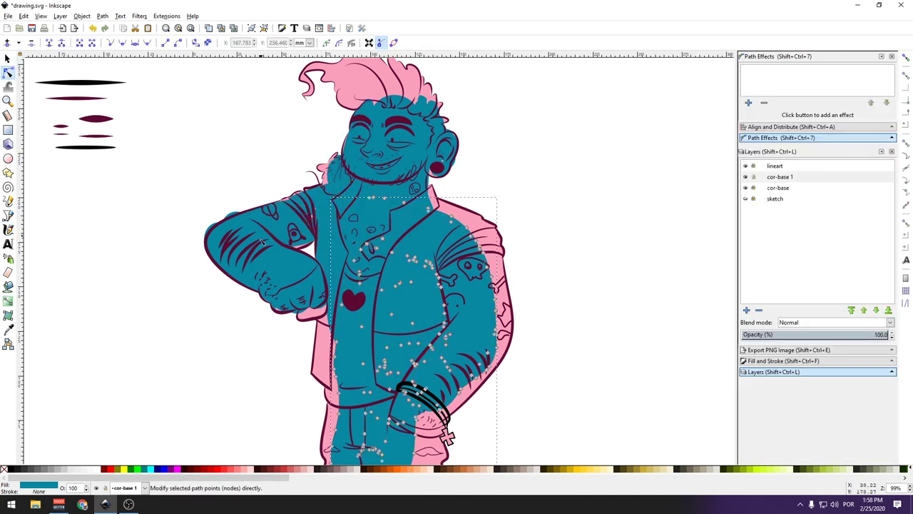
Select all the teal base strokes and merge them into one shape with Path > Union.
click(217, 220)
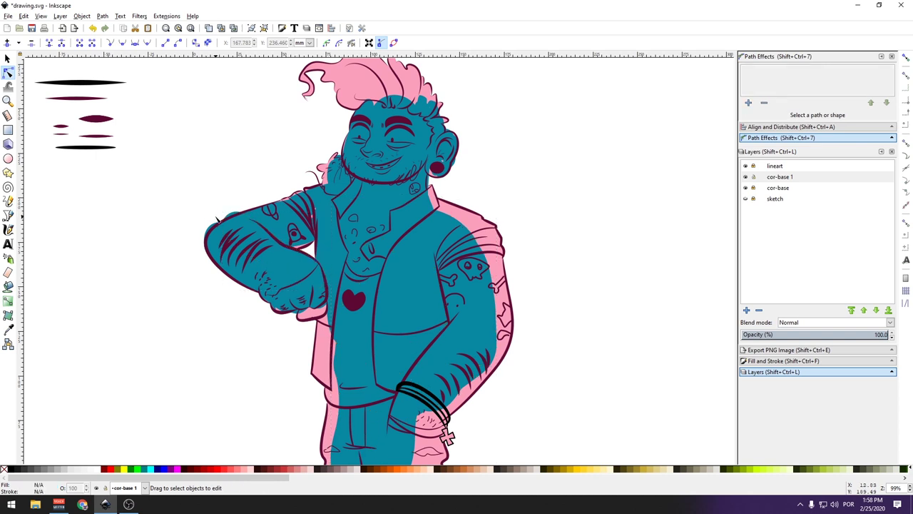
scroll(217, 220, down, 3)
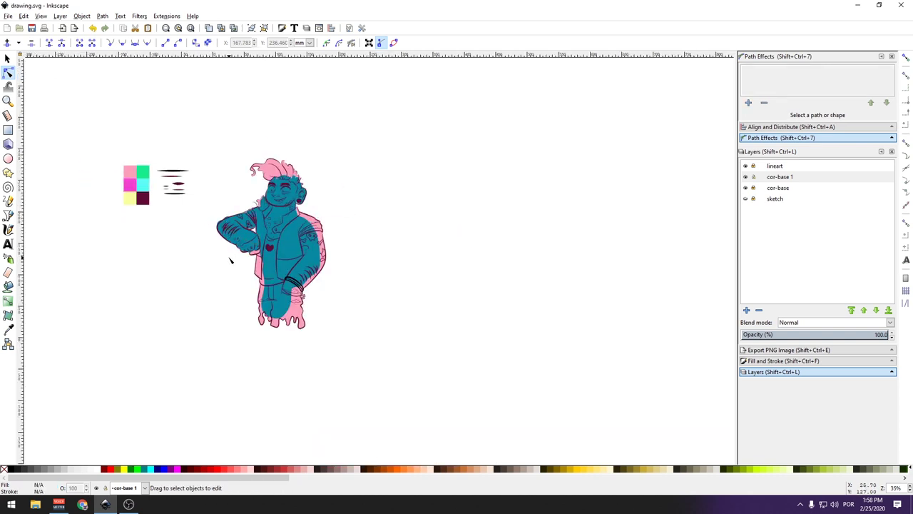
scroll(225, 250, up, 2)
scroll(211, 130, down, 1)
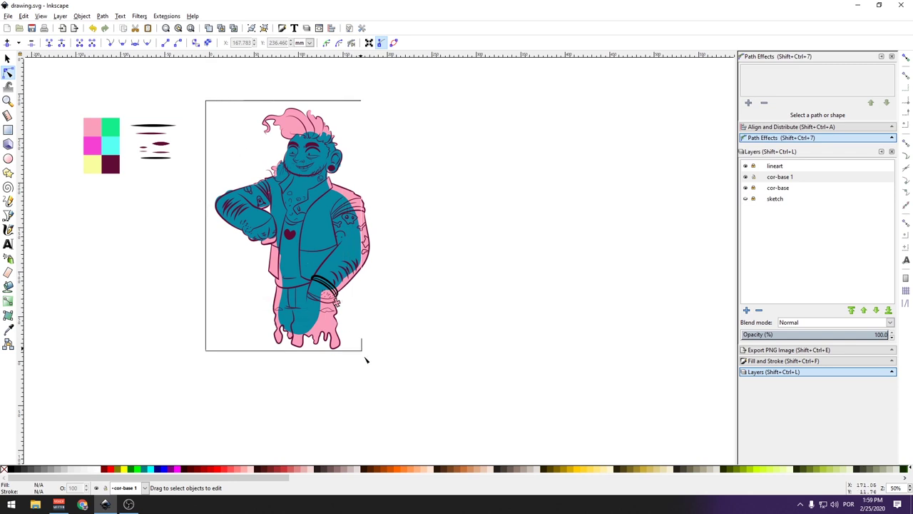
drag(223, 130, 421, 432)
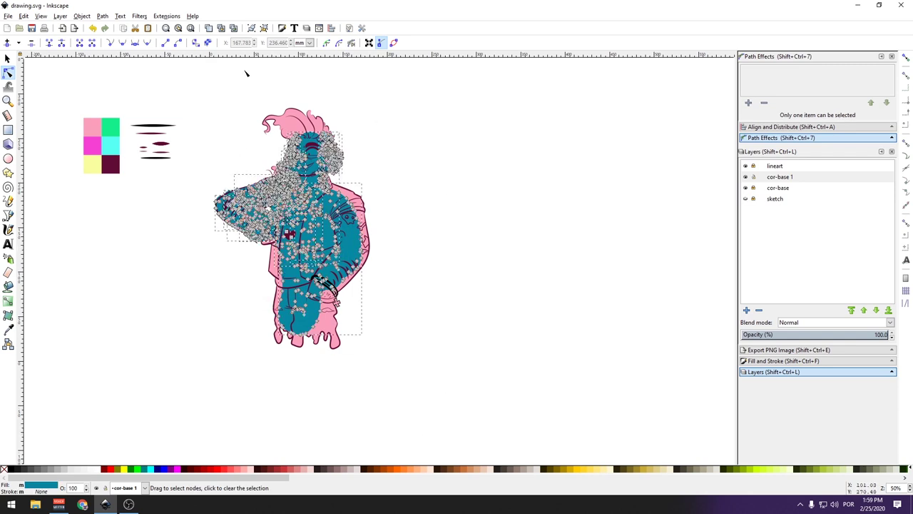
click(103, 16)
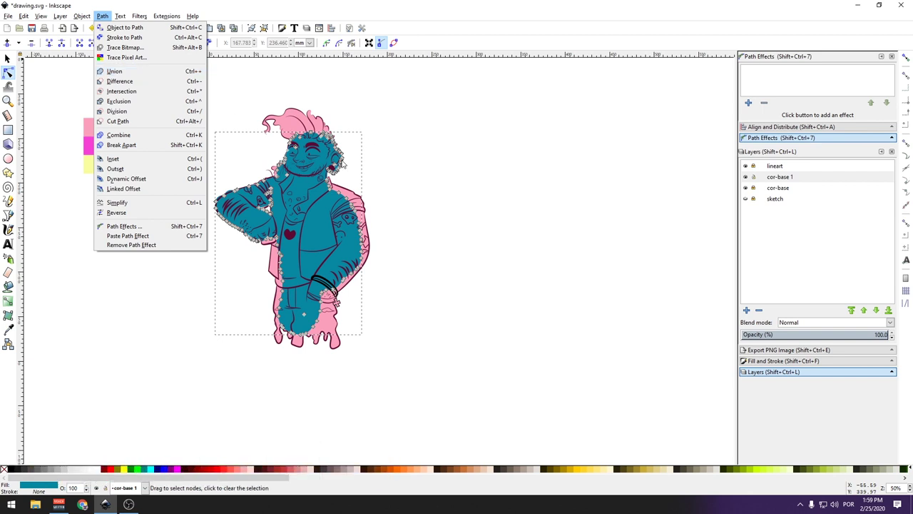
click(146, 75)
scroll(336, 239, up, 2)
scroll(385, 209, up, 3)
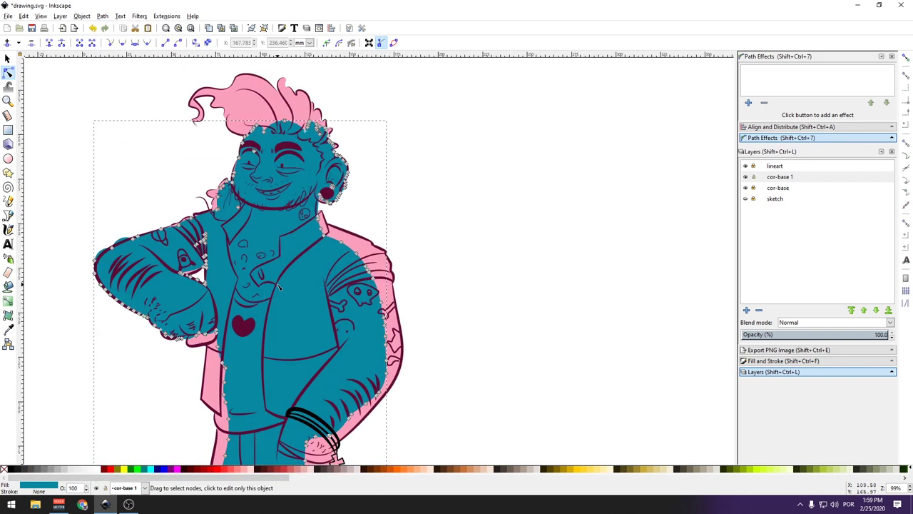
Reselect the merged teal shape and reduce its nodes with Path > Simplify.
click(421, 268)
ctrl+scroll(339, 242, down, 2)
click(321, 251)
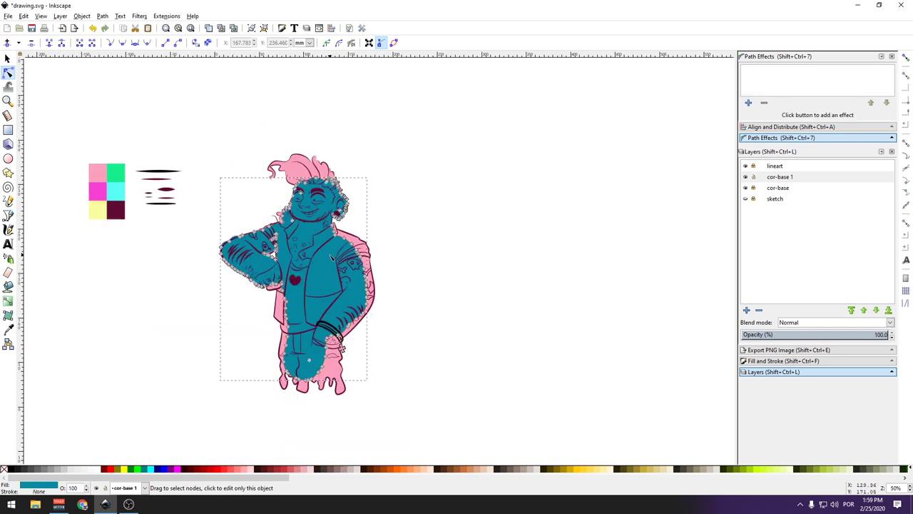
click(469, 167)
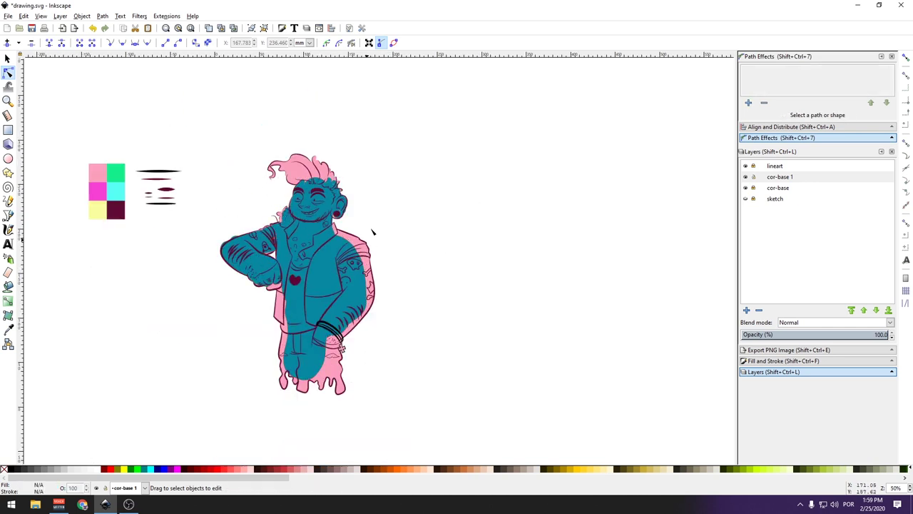
click(323, 236)
drag(203, 114, 389, 408)
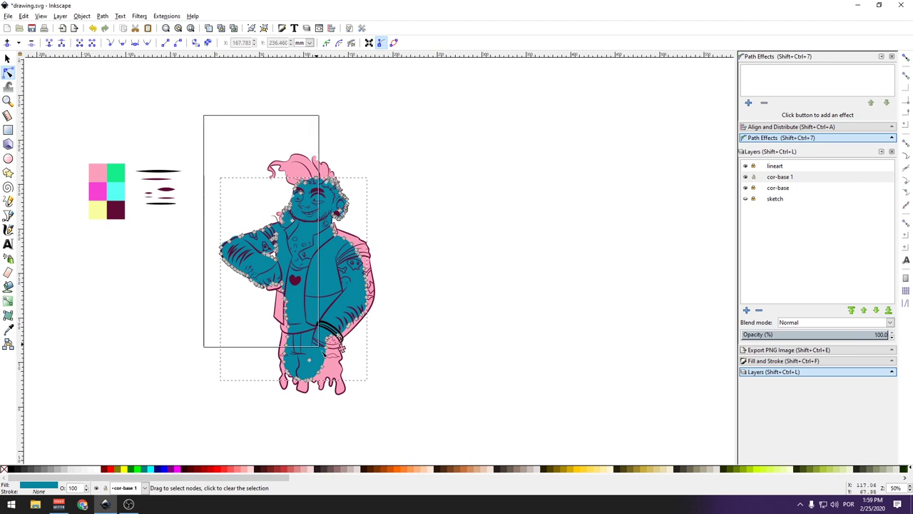
ctrl+scroll(367, 347, up, 1)
click(102, 16)
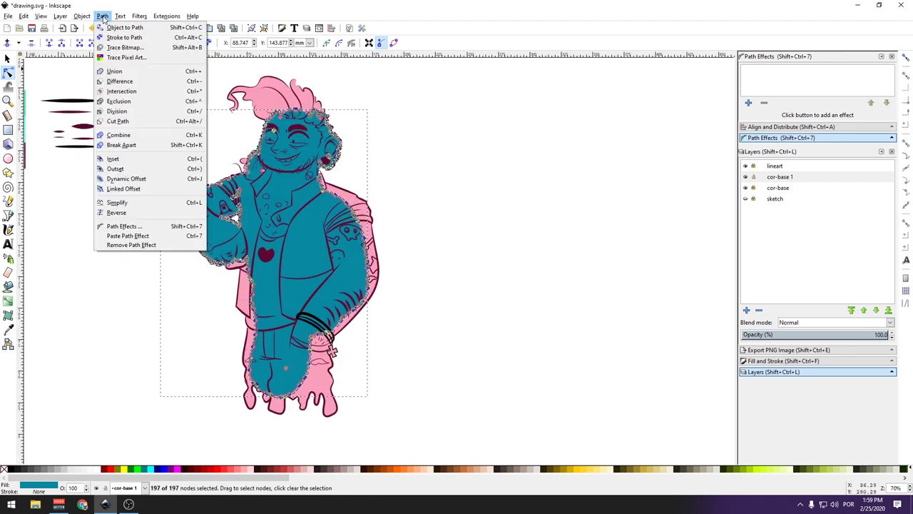
click(128, 205)
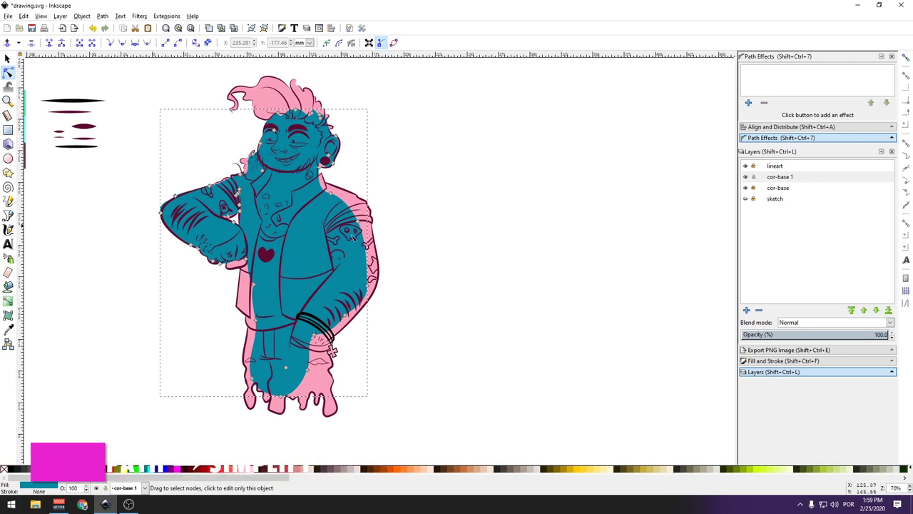
ctrl+scroll(333, 193, up, 4)
Drag the teal shape's nodes out to the right shoulder and upper-arm lineart.
click(336, 193)
drag(339, 192, 350, 177)
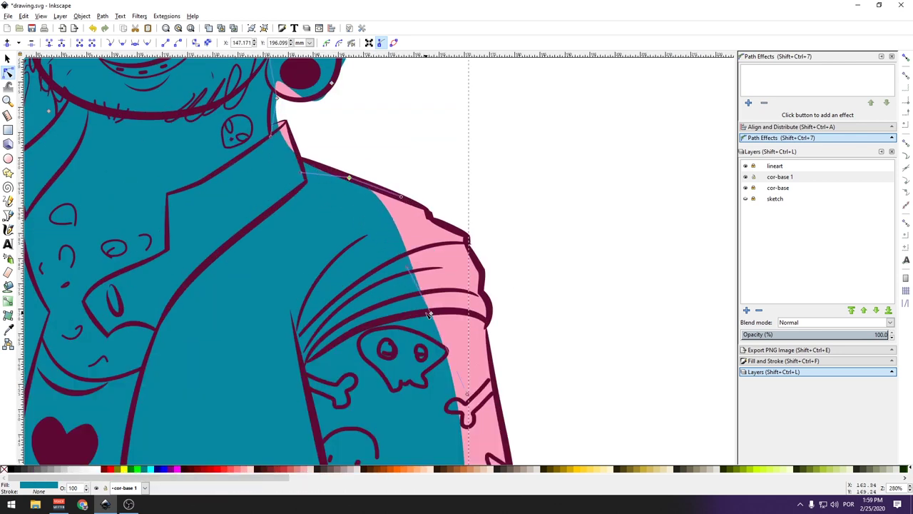
drag(423, 246, 480, 289)
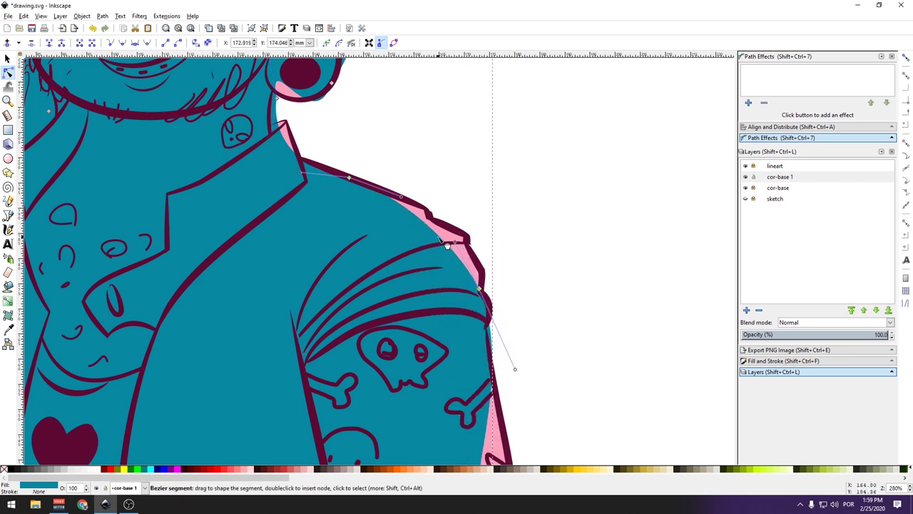
drag(441, 238, 416, 219)
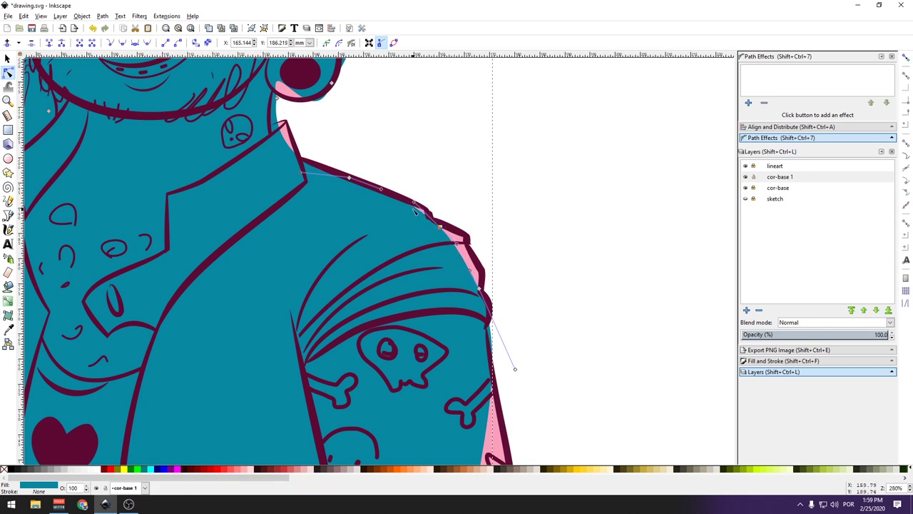
click(422, 209)
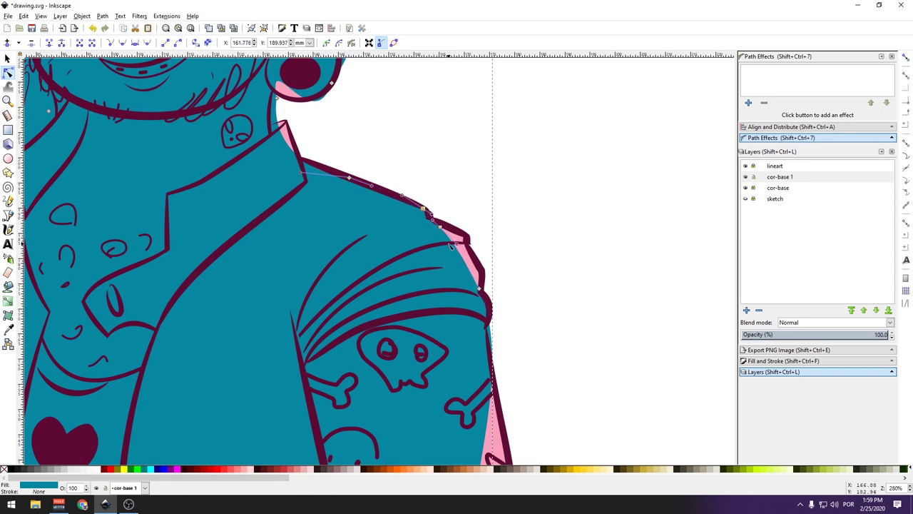
ctrl+scroll(451, 246, down, 4)
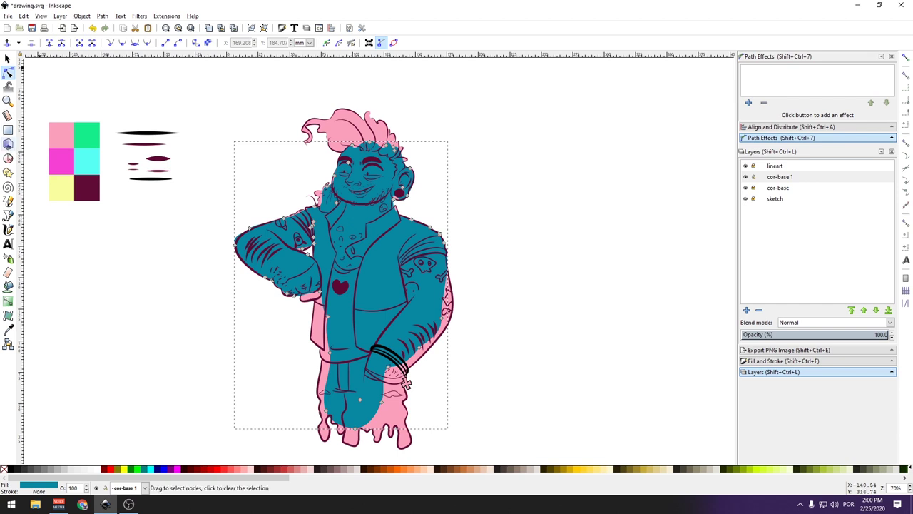
Draw a closed six-point pen outline, then undo it.
click(8, 216)
click(150, 289)
click(193, 273)
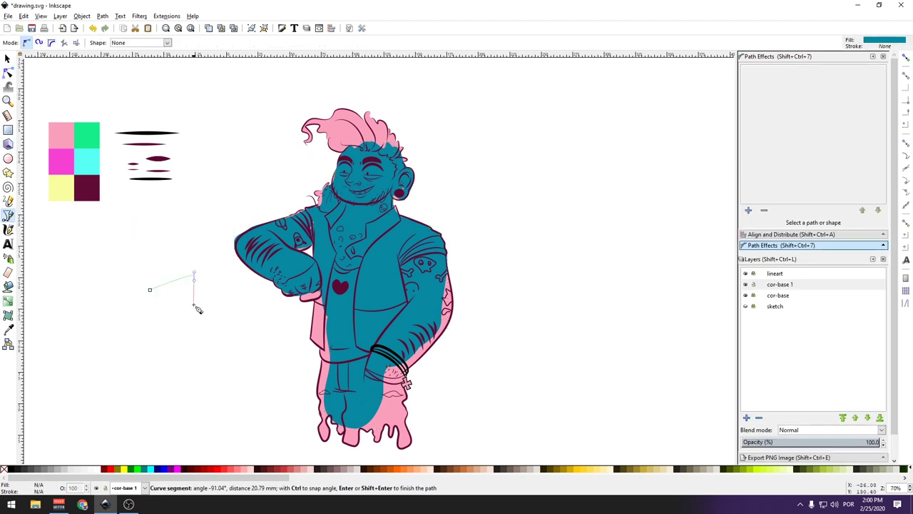
click(195, 314)
click(238, 322)
click(264, 282)
click(181, 242)
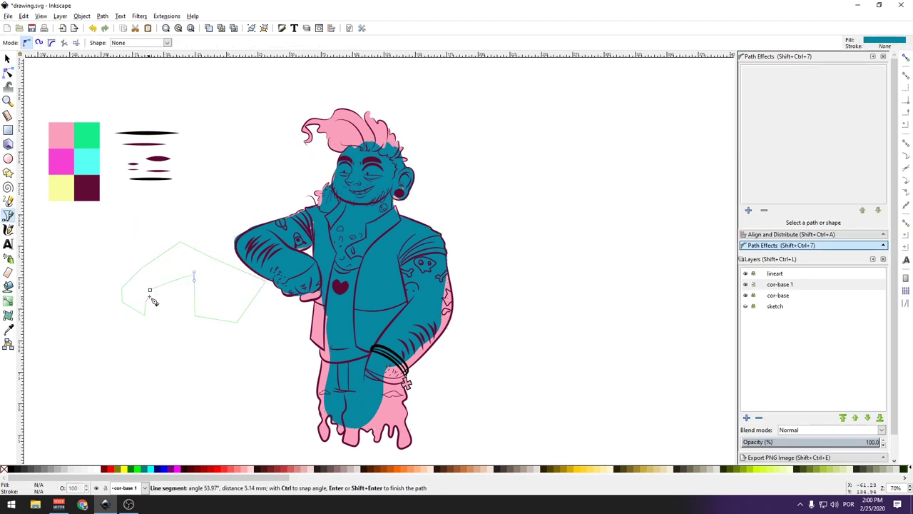
click(149, 291)
key(ctrl+z)
Paint a wide teal calligraphic test stroke to the right of the character's head.
click(8, 229)
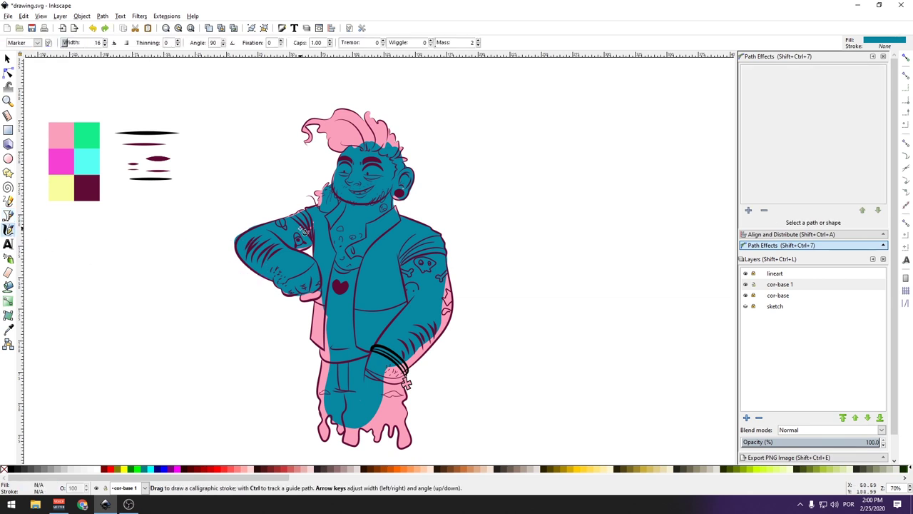
drag(487, 153, 499, 160)
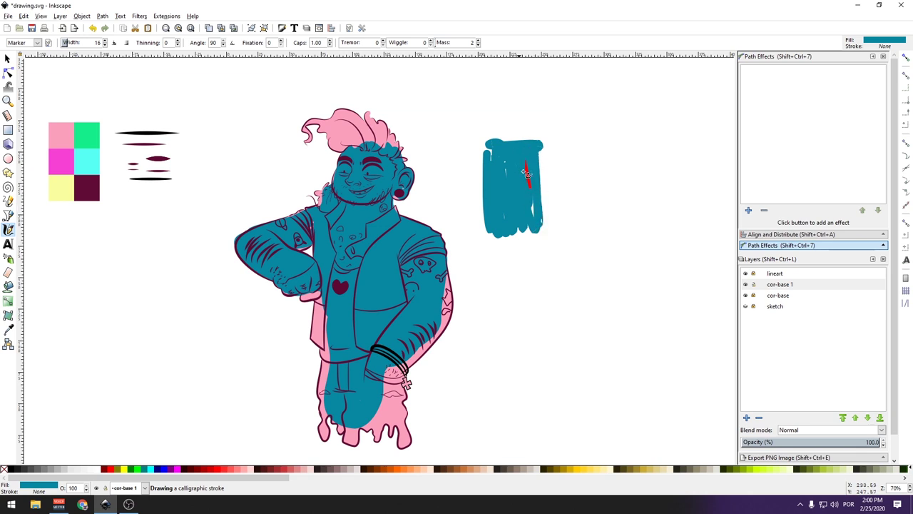
drag(499, 160, 528, 178)
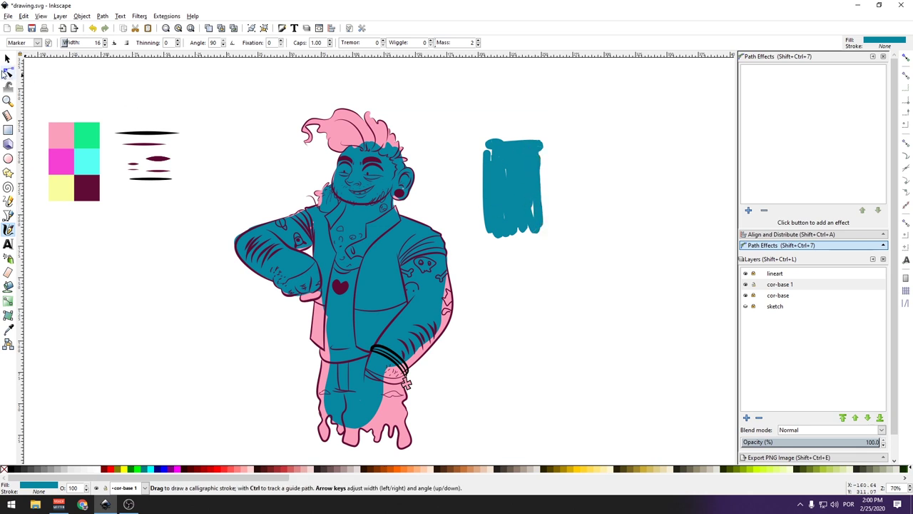
click(8, 202)
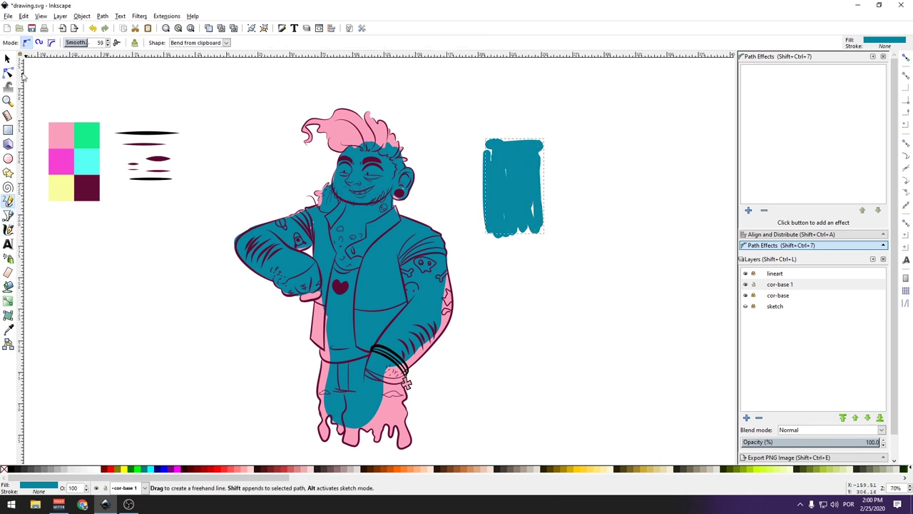
click(7, 72)
Merge the teal blob's strokes with Path > Union and simplify its outline.
click(464, 115)
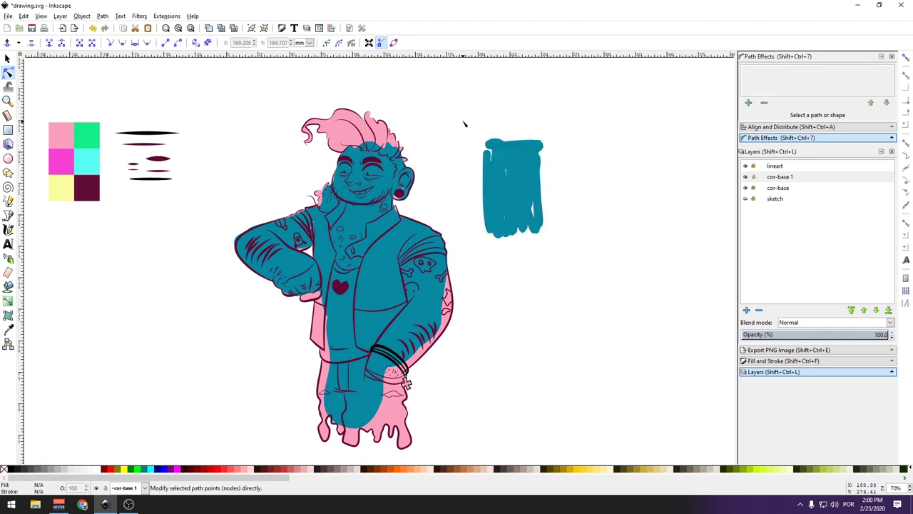
drag(457, 112, 605, 308)
click(107, 15)
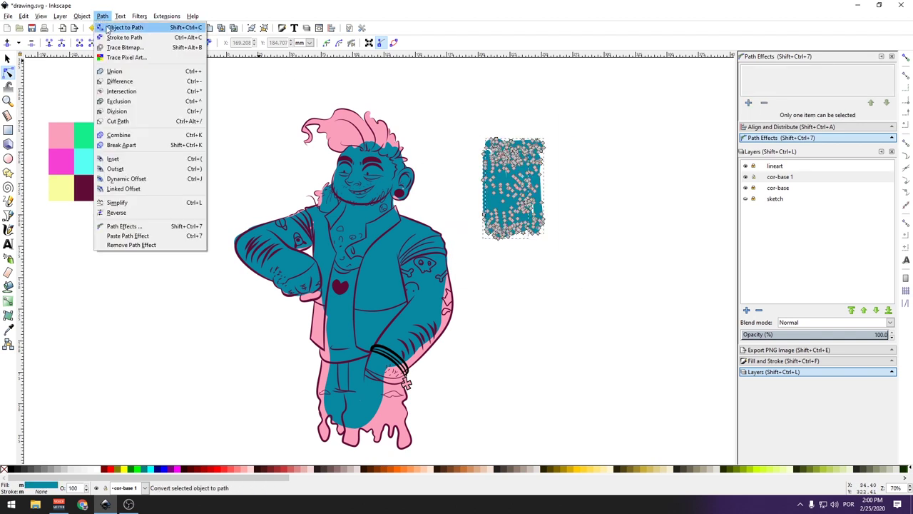
click(124, 74)
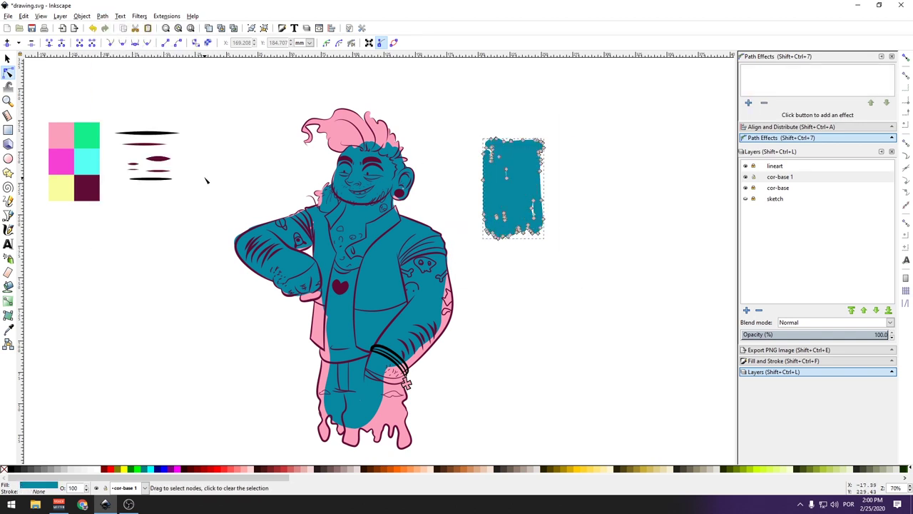
click(103, 16)
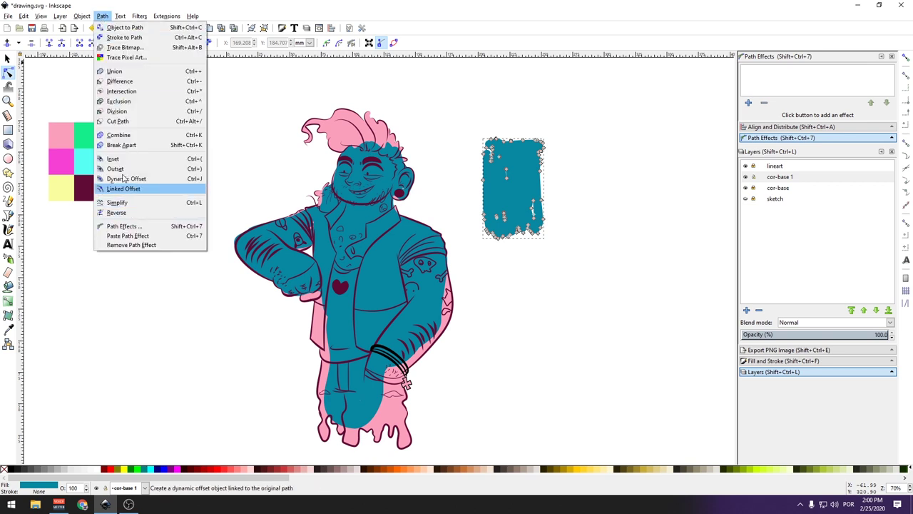
click(125, 202)
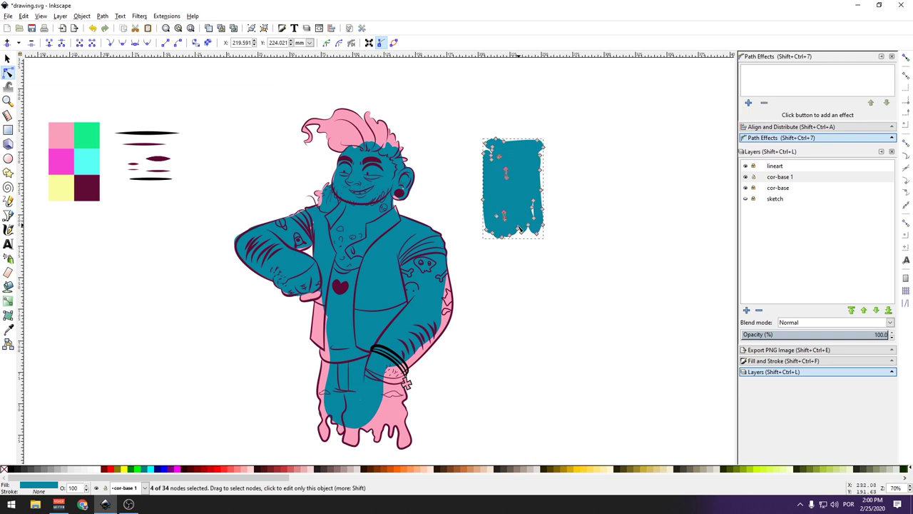
Delete four right-edge nodes of the blob and drag its edge outward into a bulge.
click(496, 206)
drag(523, 187, 540, 230)
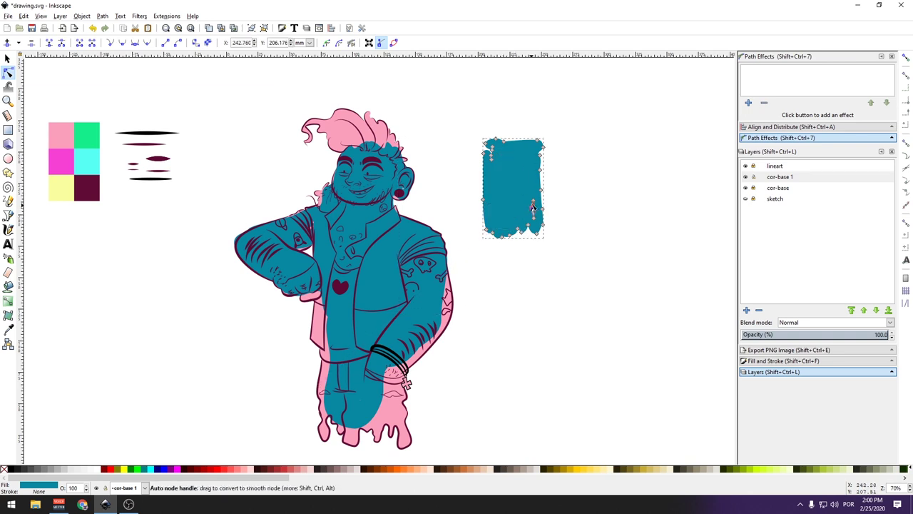
key(Delete)
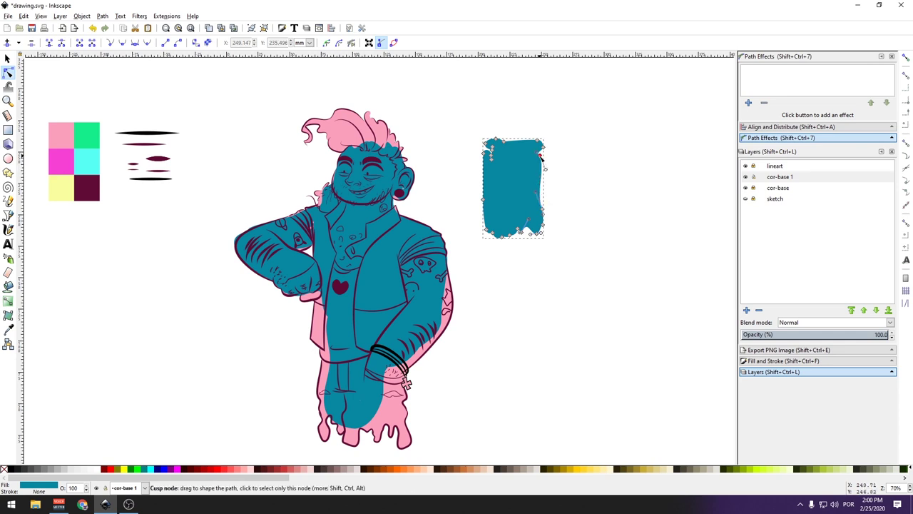
drag(542, 162, 571, 162)
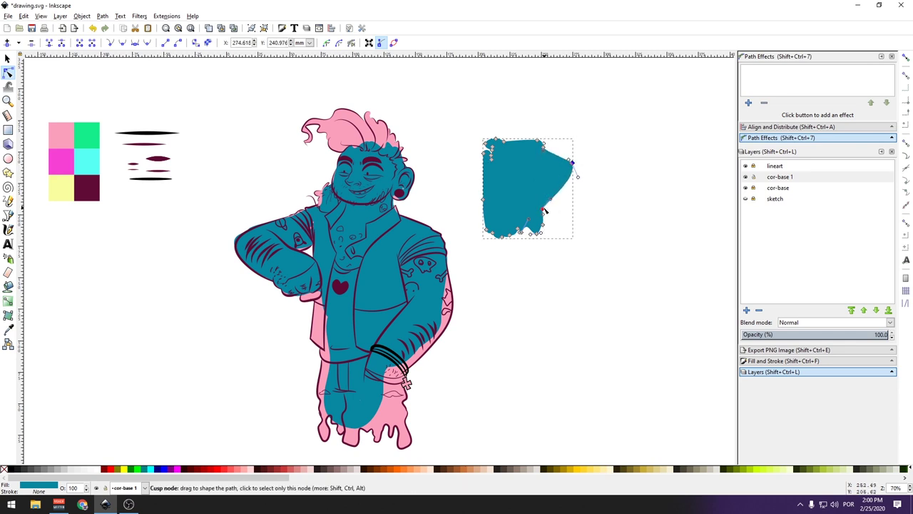
drag(549, 208, 587, 199)
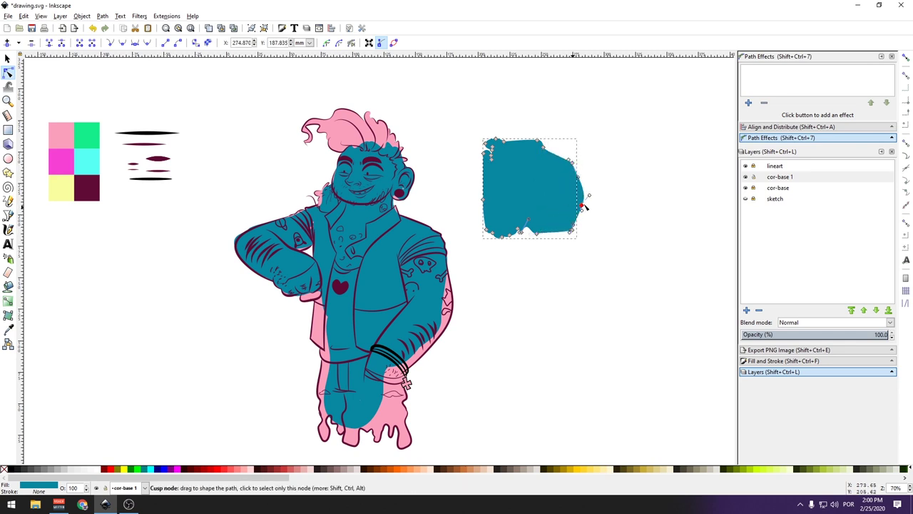
drag(468, 119, 558, 201)
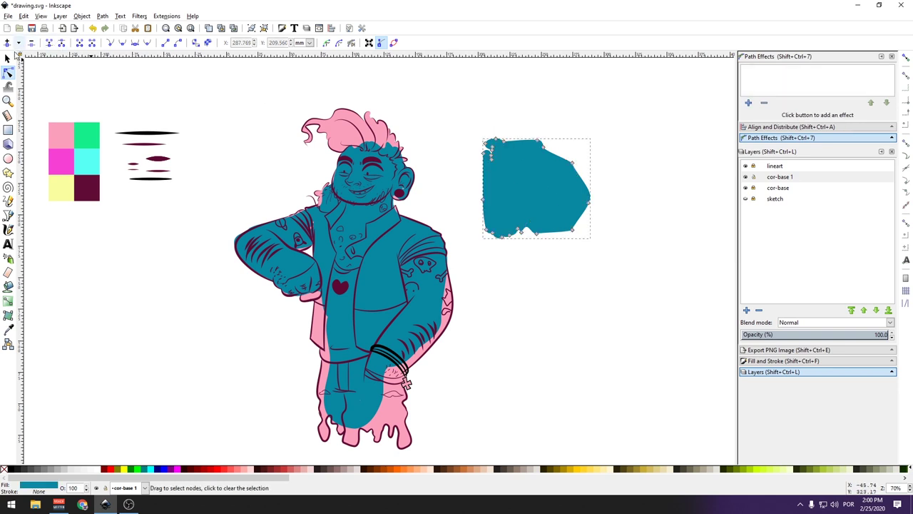
Delete the teal test blob and the teal body fill path.
click(7, 58)
key(Delete)
click(387, 270)
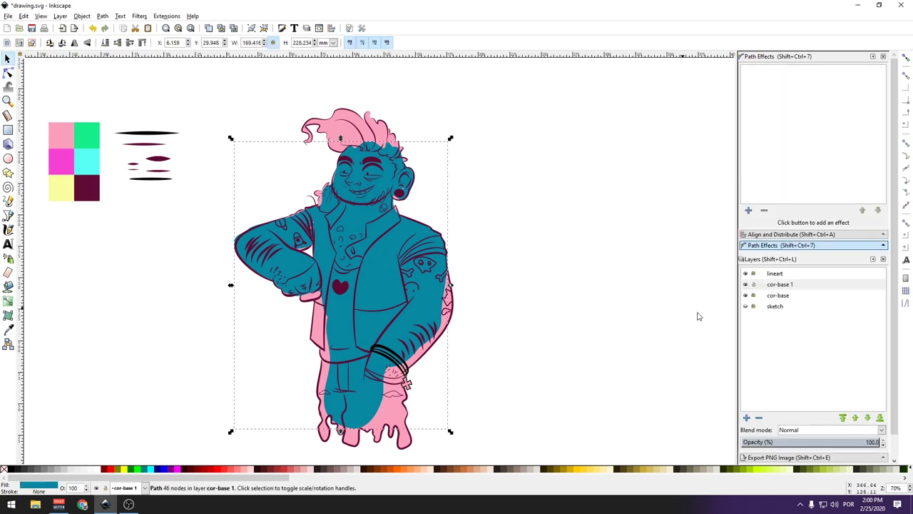
key(Delete)
Rename layer cor-base 1 to 'sombra' and toggle the cor-base and lineart layers to check the stack.
click(780, 284)
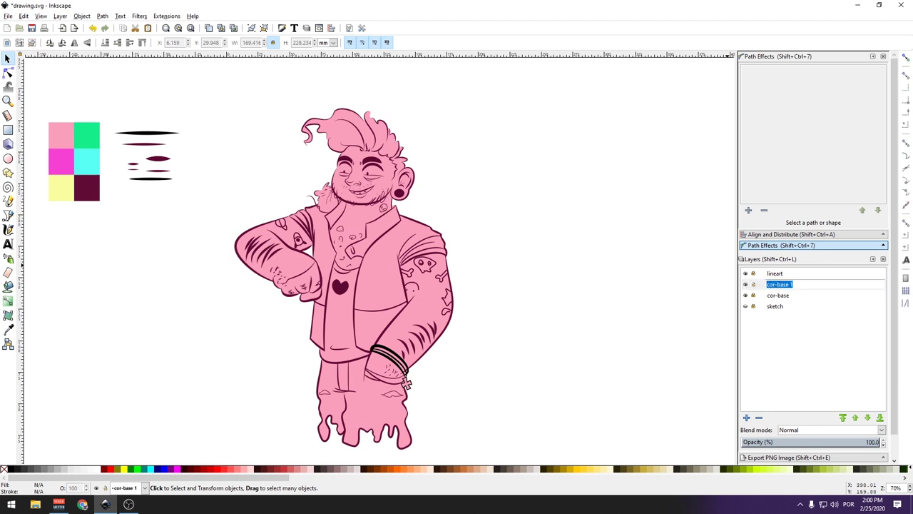
text(sombra)
key(Return)
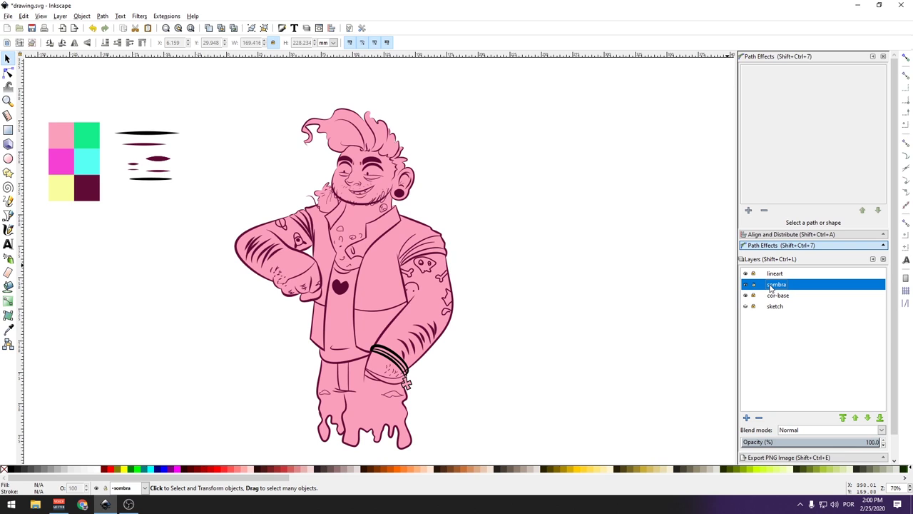
click(8, 216)
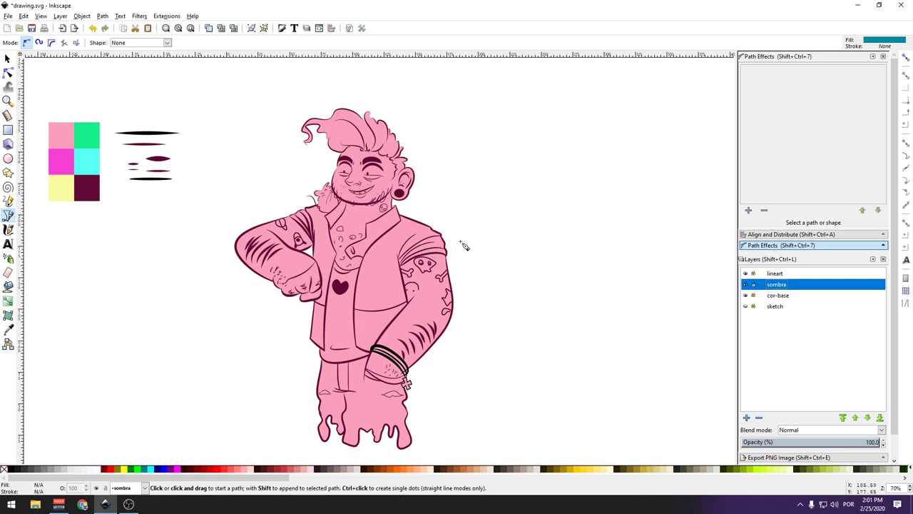
click(746, 296)
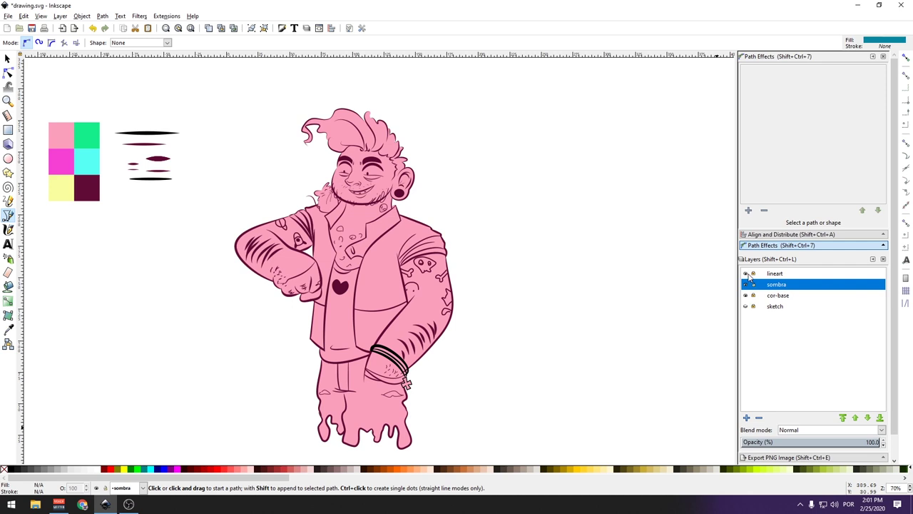
click(747, 274)
click(746, 274)
Draw a trial shadow path on the face, then undo it.
click(384, 153)
drag(396, 173, 354, 217)
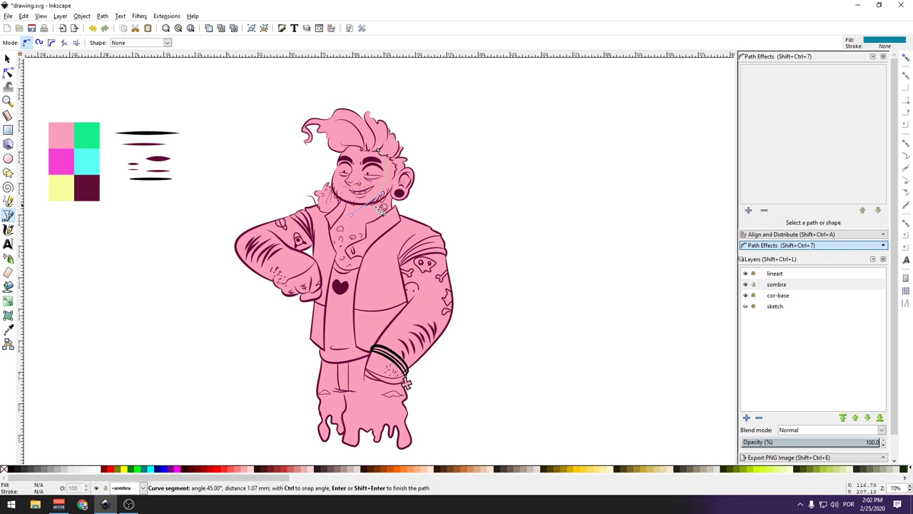
scroll(378, 209, up, 1)
scroll(379, 207, up, 1)
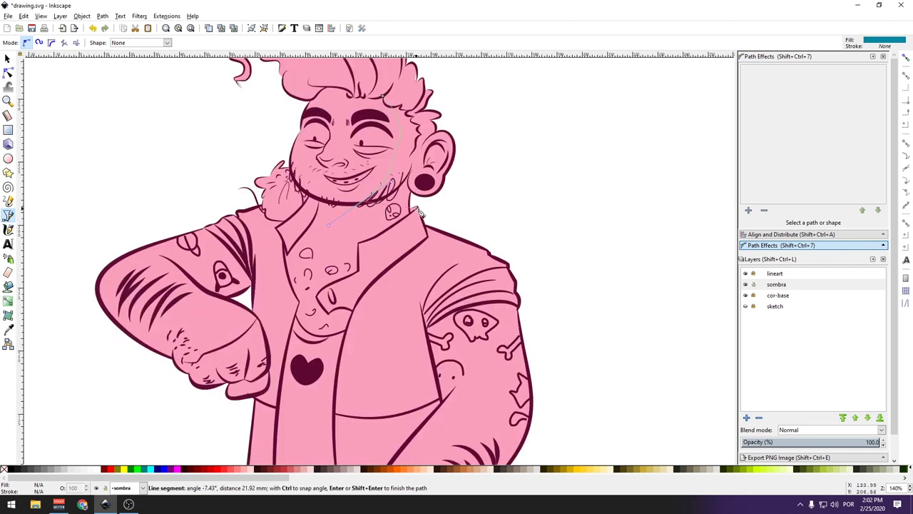
key(Return)
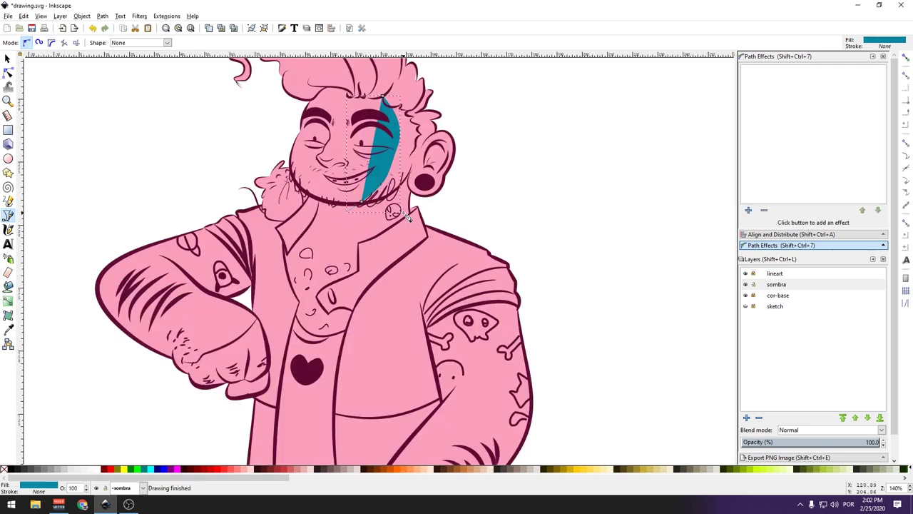
key(ctrl+z)
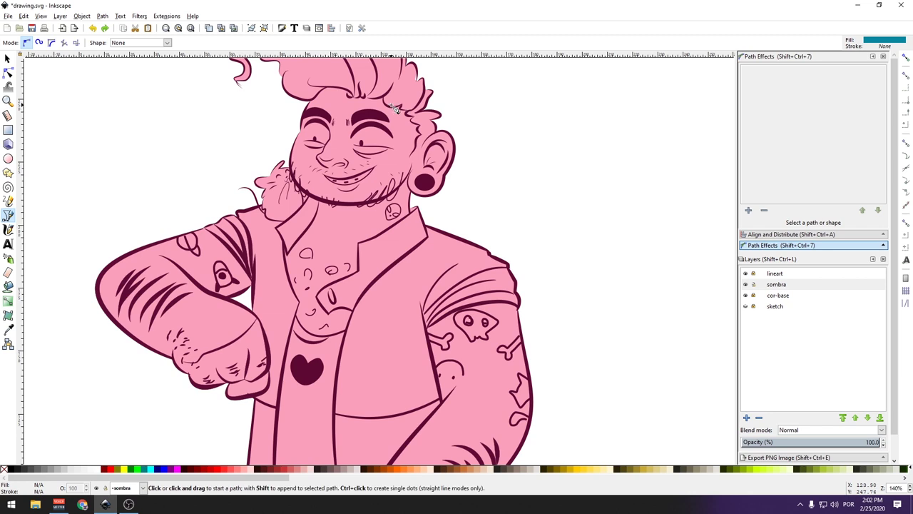
Start a new shadow path with curved points from the hair past the chin to the collar.
drag(391, 106, 401, 165)
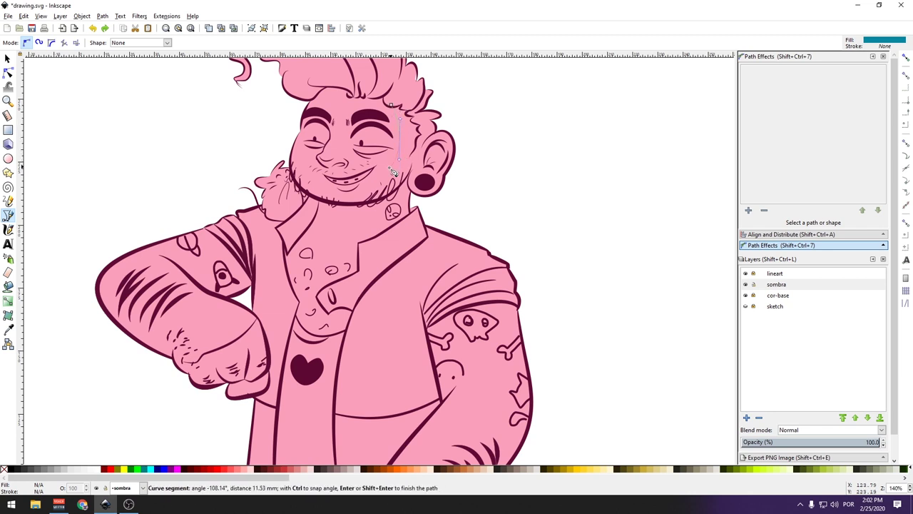
drag(364, 207, 346, 215)
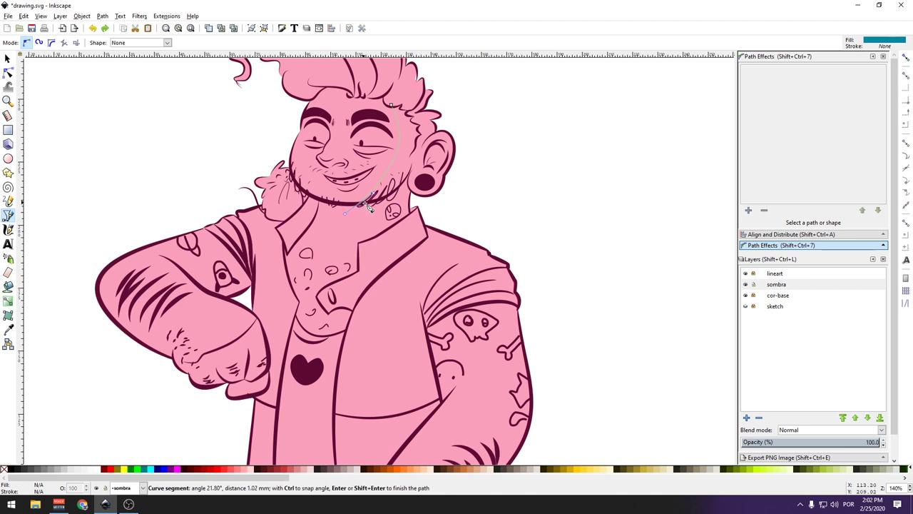
drag(382, 237, 385, 244)
ctrl+scroll(433, 266, down, 3)
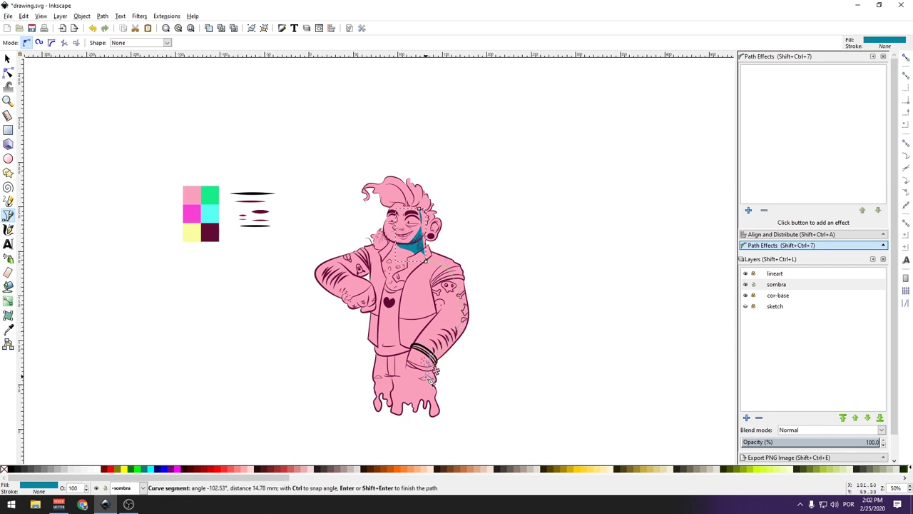
Continue the shadow outline around the figure's right side and close it into a filled shape.
click(432, 436)
click(528, 378)
click(544, 264)
click(499, 187)
click(464, 158)
click(410, 163)
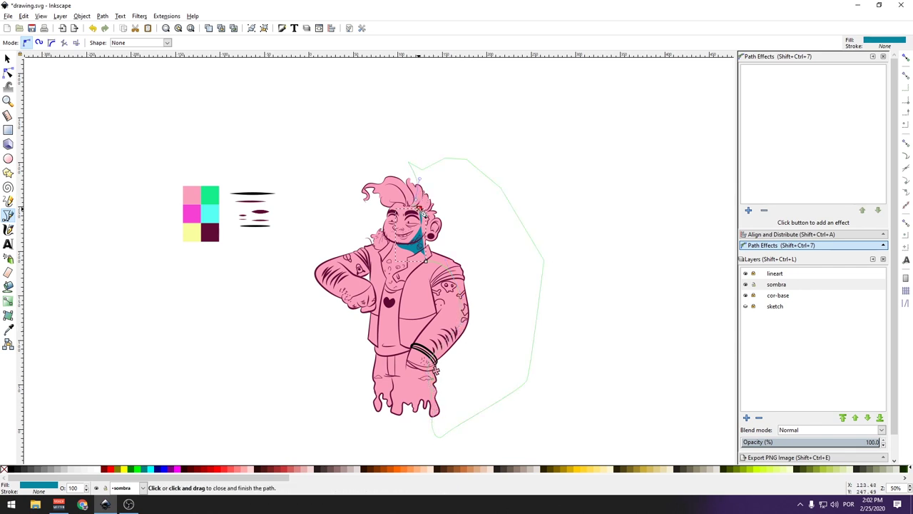
click(431, 435)
scroll(412, 338, right, 2)
click(8, 329)
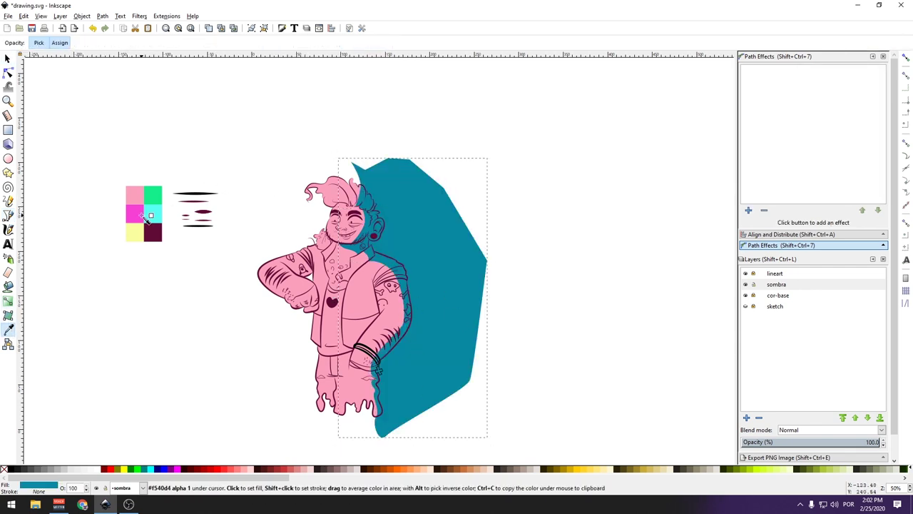
Fill the shadow shape with the magenta palette swatch.
click(139, 214)
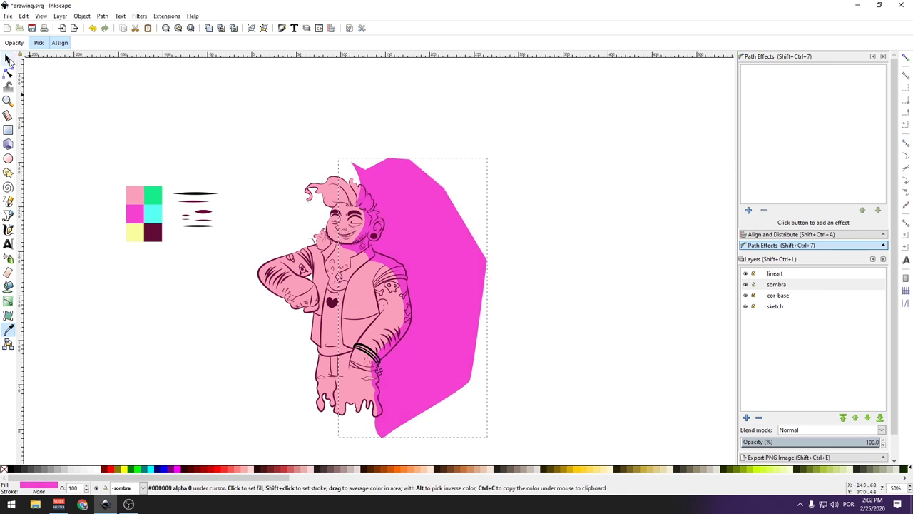
click(8, 57)
click(537, 229)
scroll(473, 316, down, 2)
scroll(394, 300, up, 4)
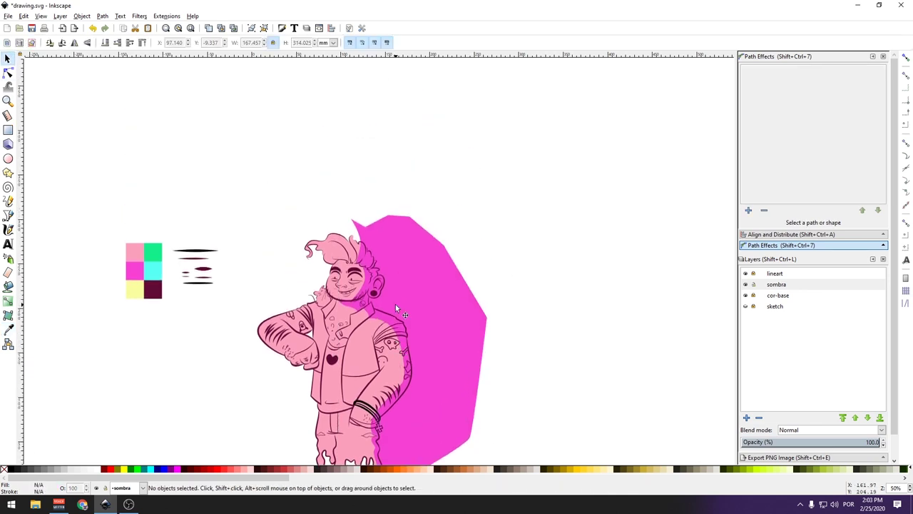
scroll(426, 271, down, 4)
scroll(426, 274, left, 2)
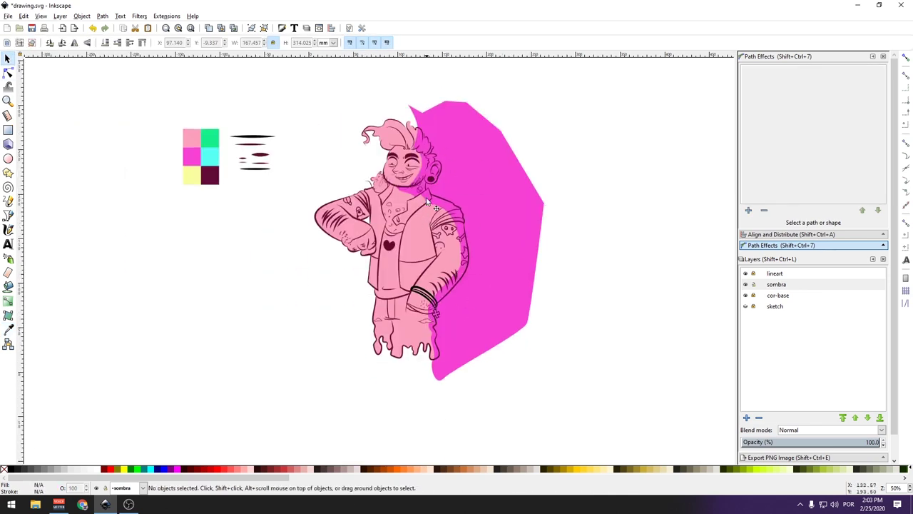
Reselect the magenta shadow, inspect its nodes, and finish editing it.
click(481, 140)
click(7, 72)
scroll(391, 202, up, 2)
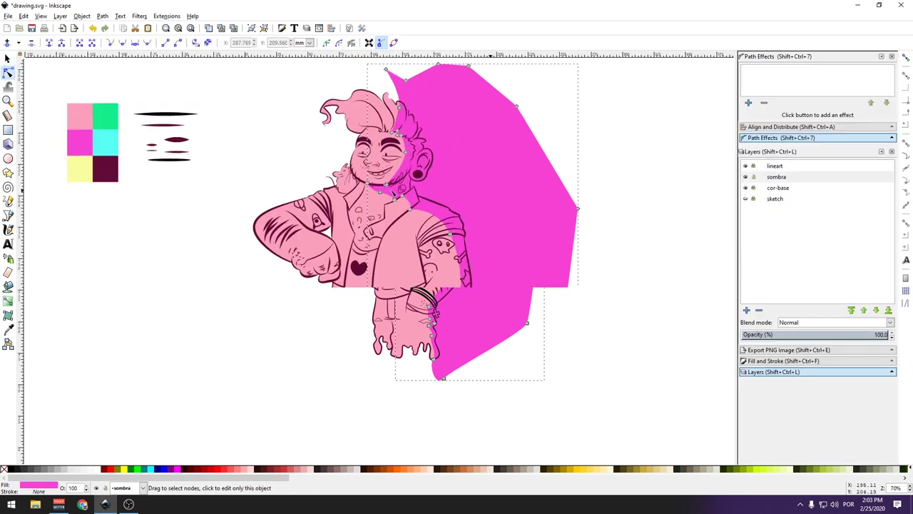
scroll(391, 202, up, 1)
scroll(390, 202, up, 4)
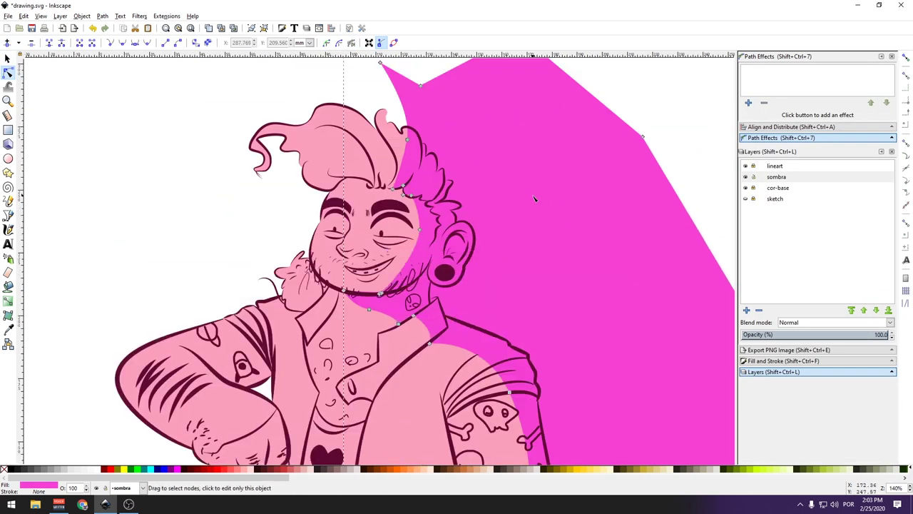
scroll(536, 199, down, 3)
scroll(479, 235, right, 3)
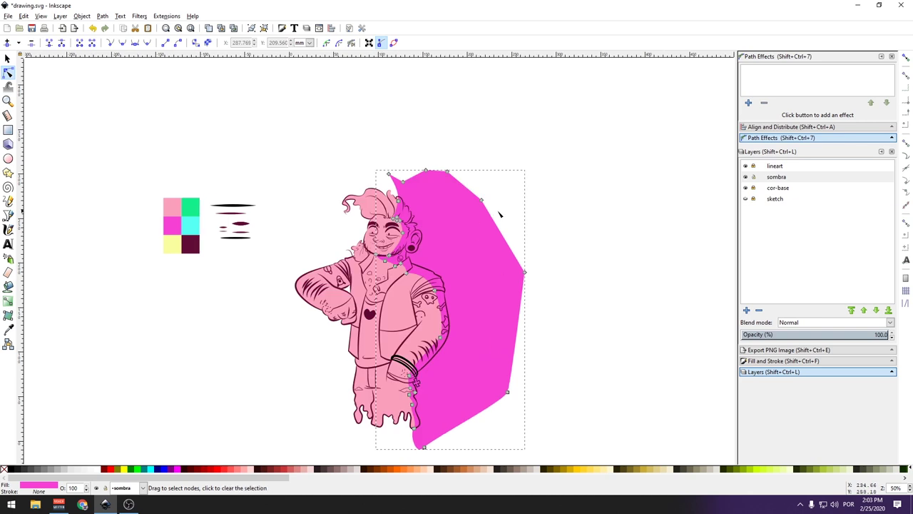
click(499, 213)
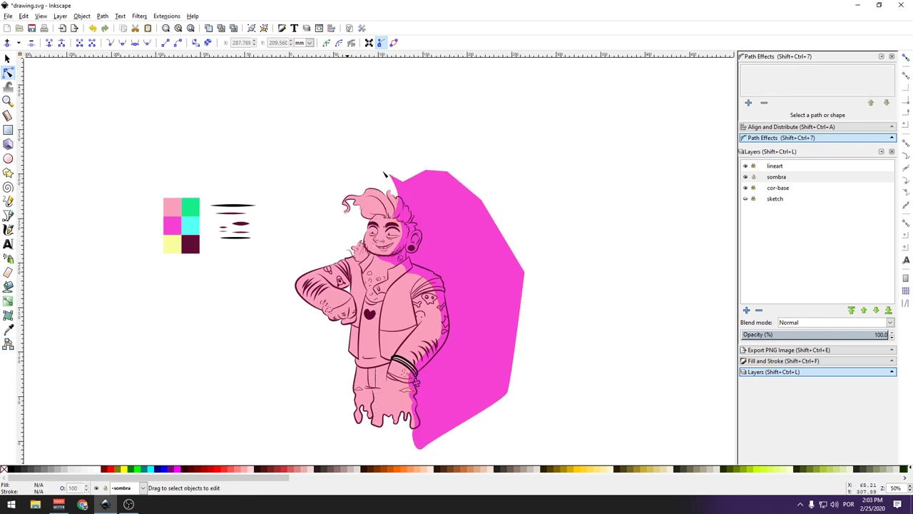
click(8, 58)
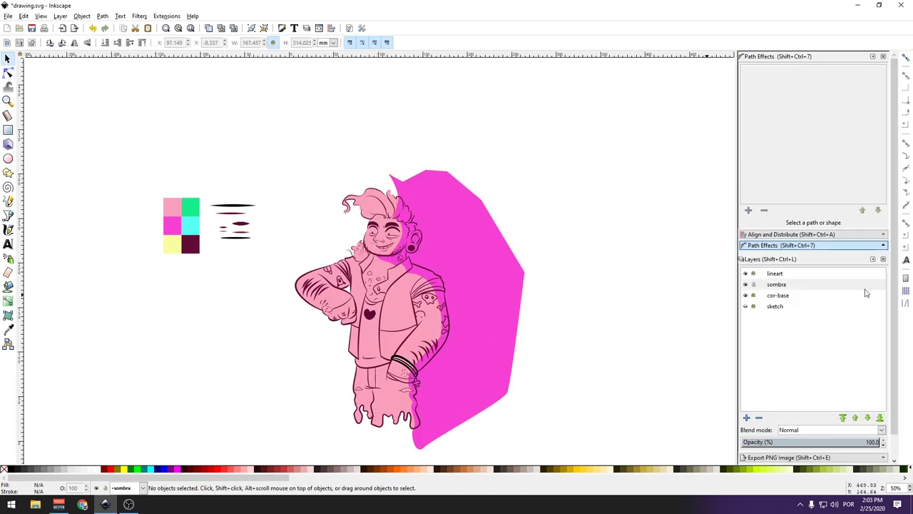
Unlock cor-base and paste a copy of the pink body fill into the sombra layer.
click(779, 295)
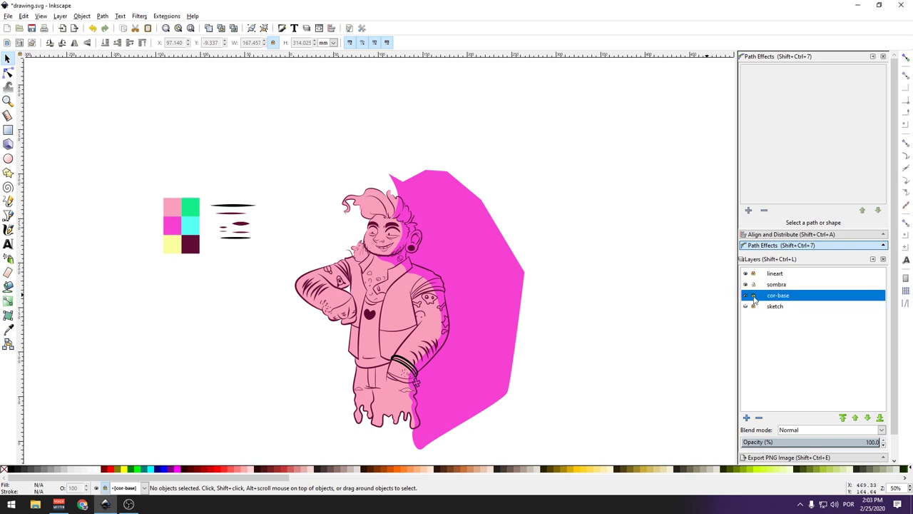
click(753, 298)
click(389, 315)
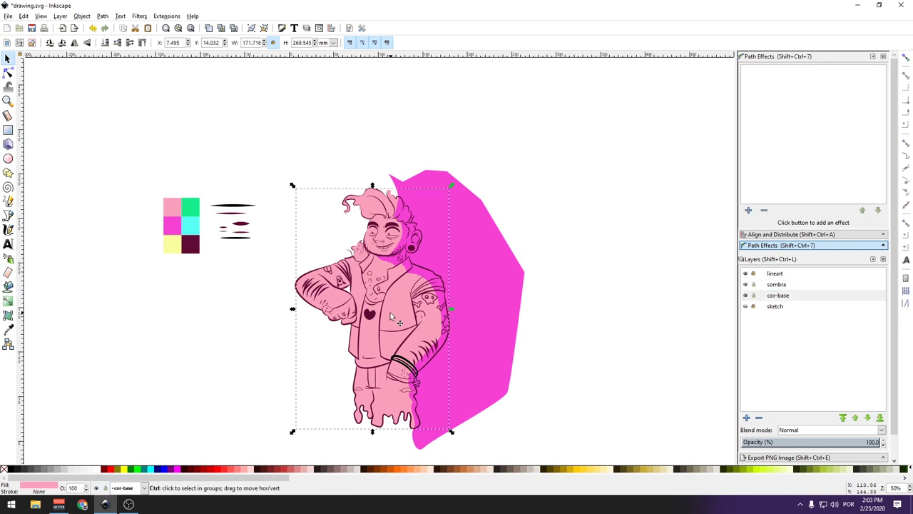
click(782, 286)
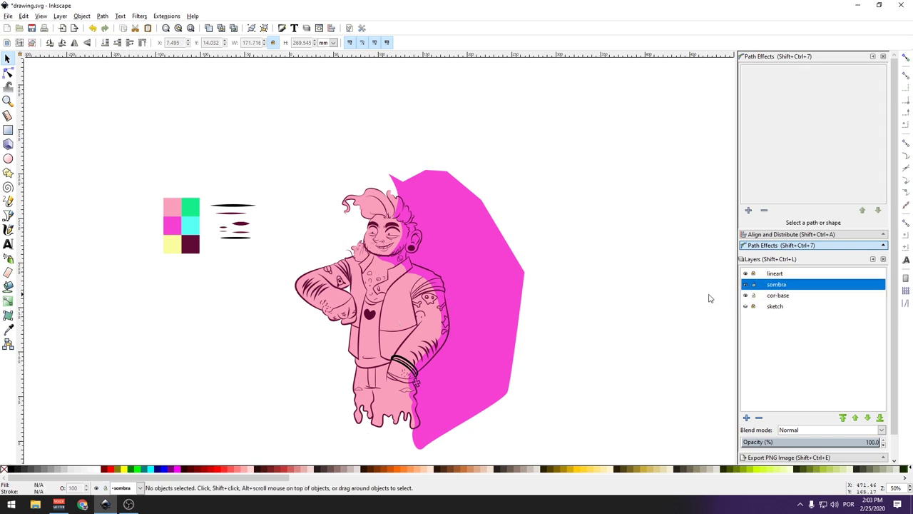
key(ctrl+v)
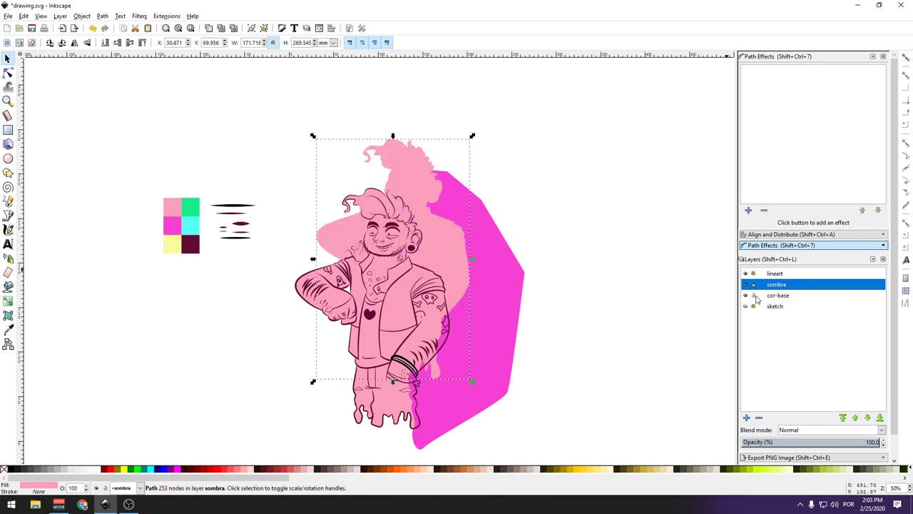
click(746, 296)
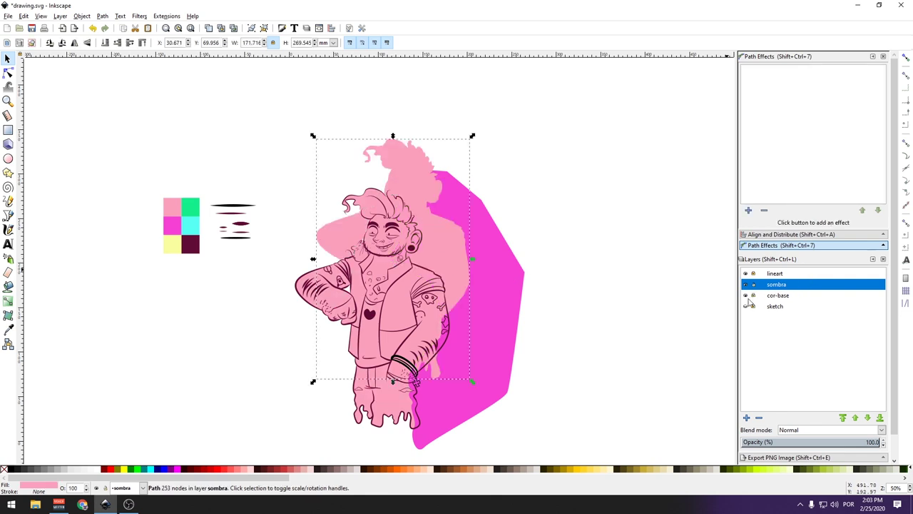
click(747, 296)
click(746, 296)
click(746, 296)
Select the pasted body copy together with the original body fill.
click(518, 184)
click(370, 360)
key(shift)
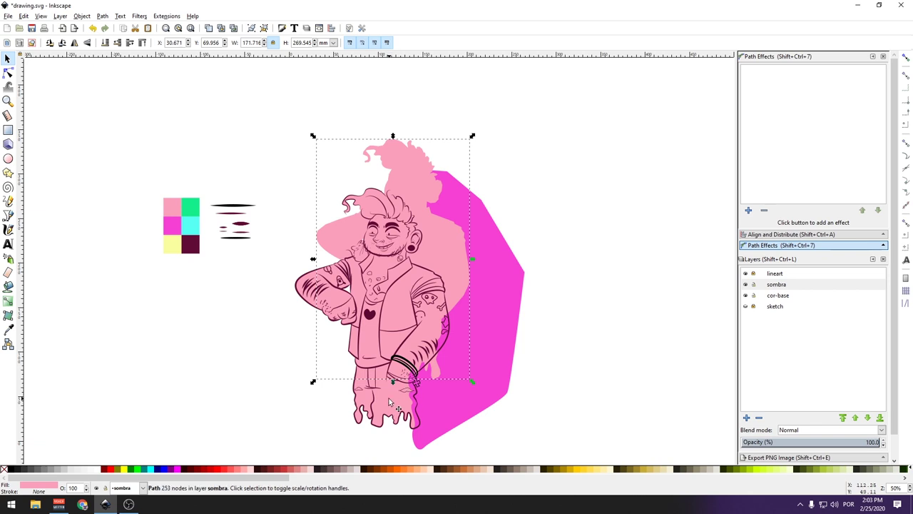
shift+click(389, 403)
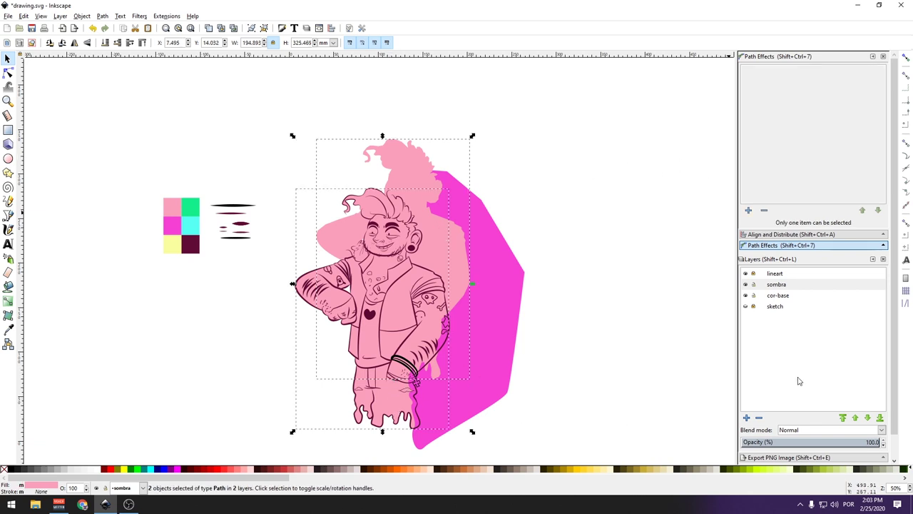
key(shift+ctrl+a)
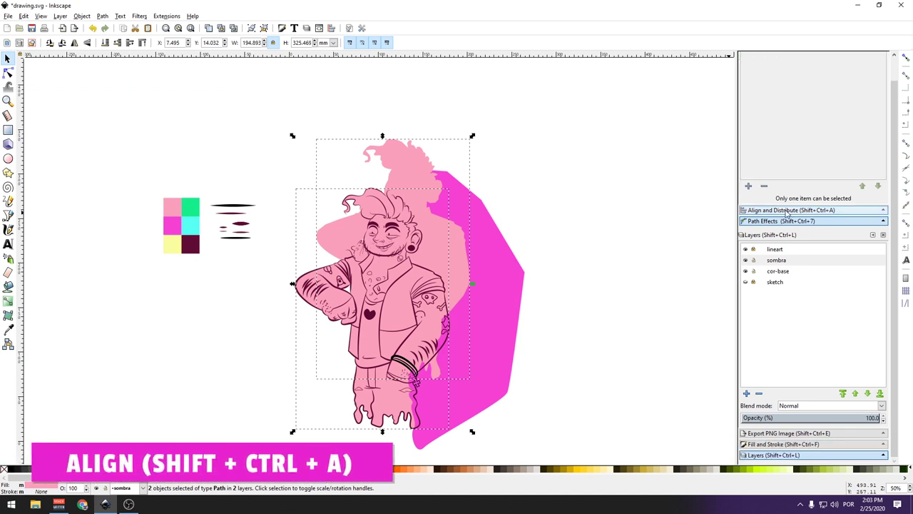
Center the body copy on the original horizontally and vertically.
click(828, 102)
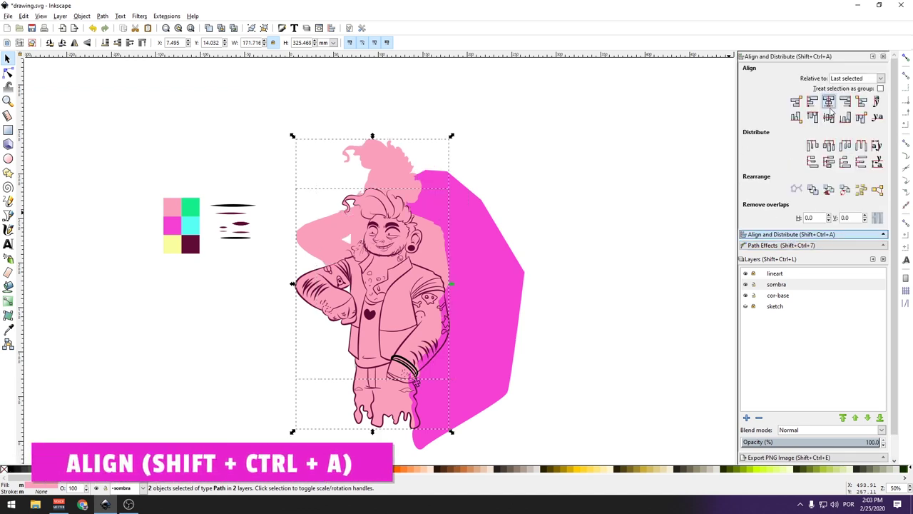
click(829, 117)
click(555, 153)
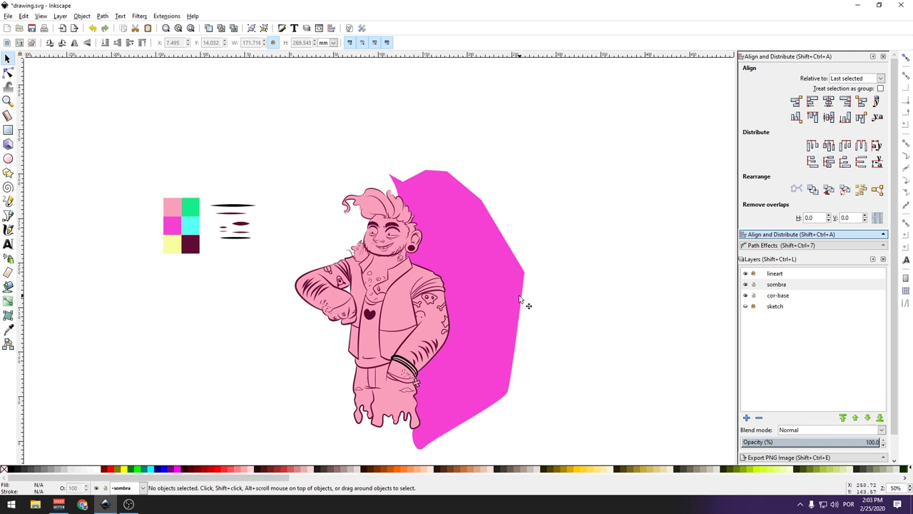
click(753, 295)
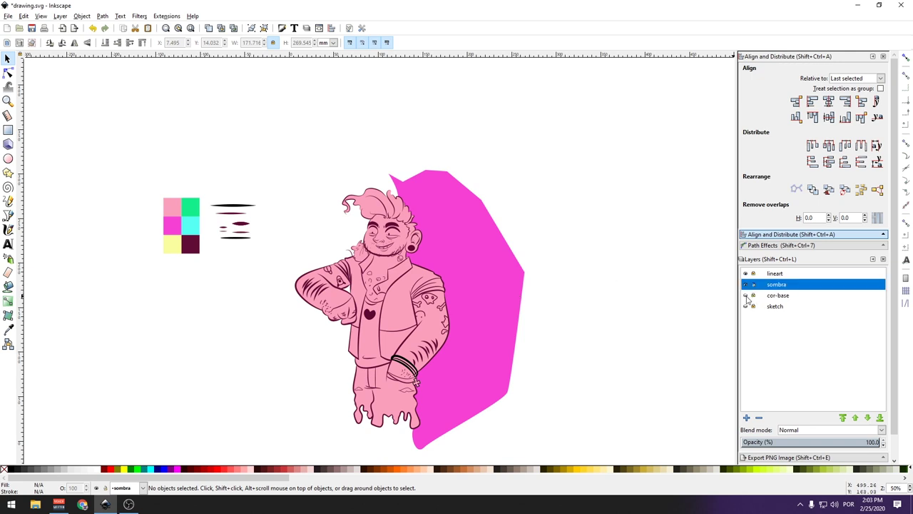
click(747, 285)
click(746, 284)
Move the magenta shadow onto the figure's right side and intersect it with the body copy.
click(746, 284)
mouse_move(483, 243)
mouse_down()
mouse_move(438, 205)
mouse_move(467, 181)
mouse_up()
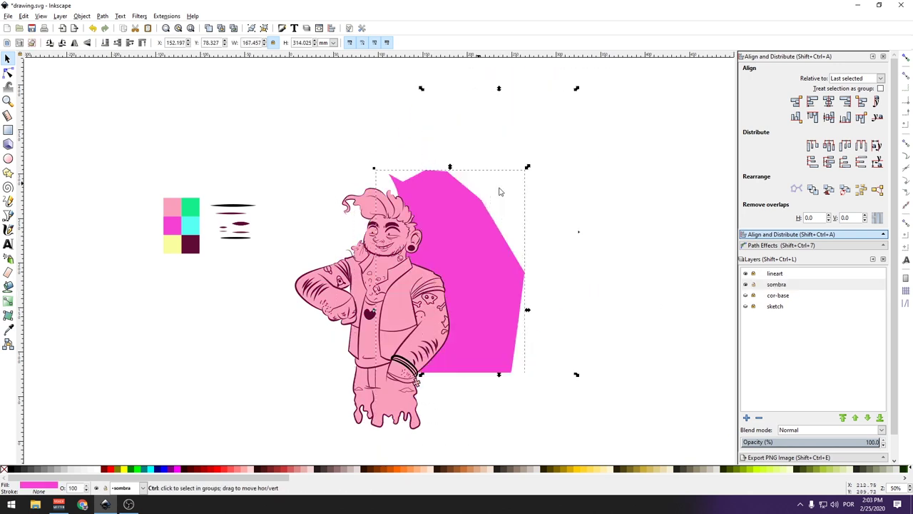
click(548, 208)
scroll(522, 280, up, 1)
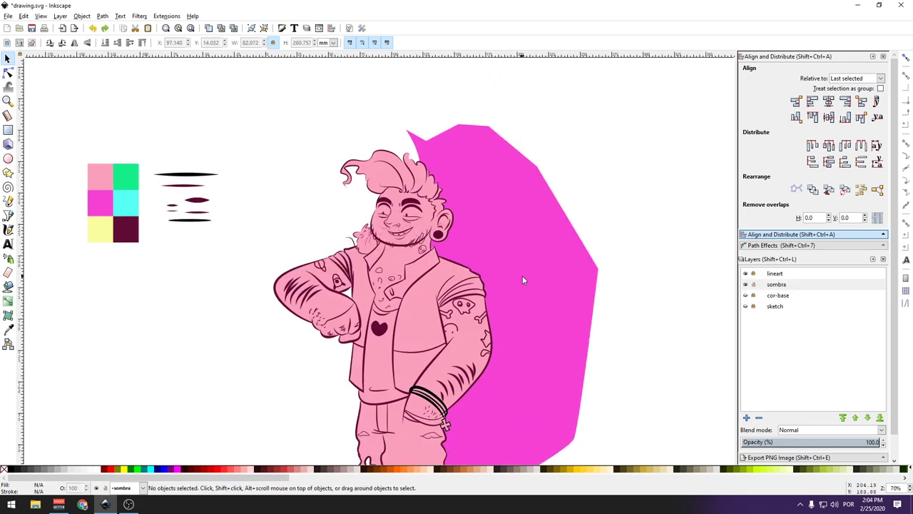
click(502, 183)
shift+click(428, 288)
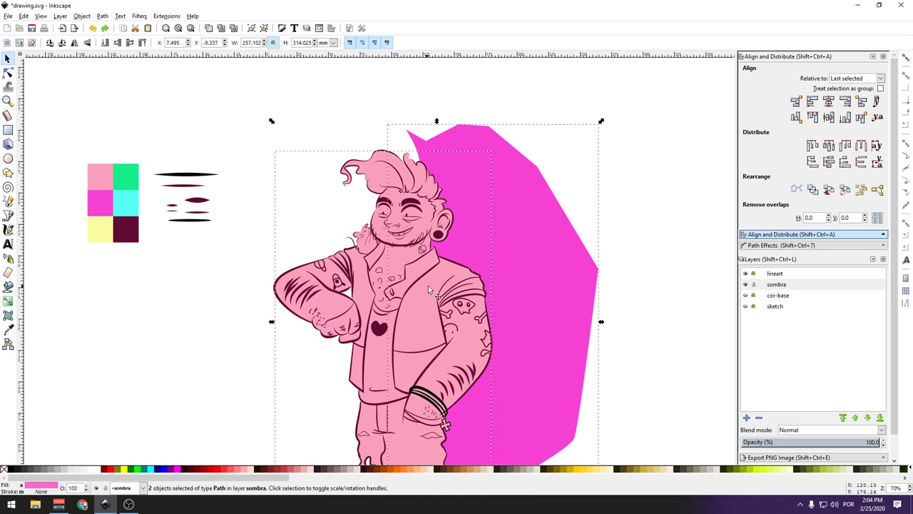
click(102, 16)
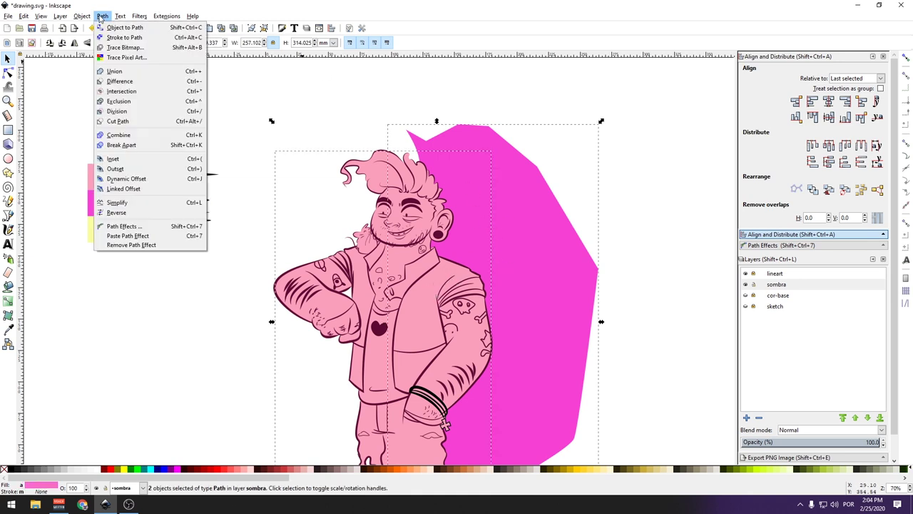
click(133, 93)
key(ctrl+z)
key(ctrl+z)
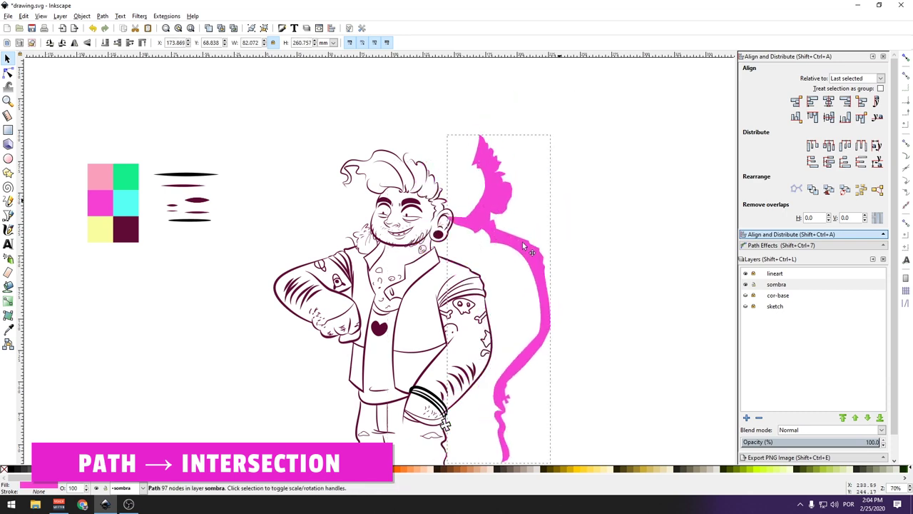
key(ctrl+shift+z)
key(ctrl+shift+z)
Show the cor-base layer again so the pink base appears under the shadow.
scroll(497, 242, down, 2)
scroll(496, 242, up, 2)
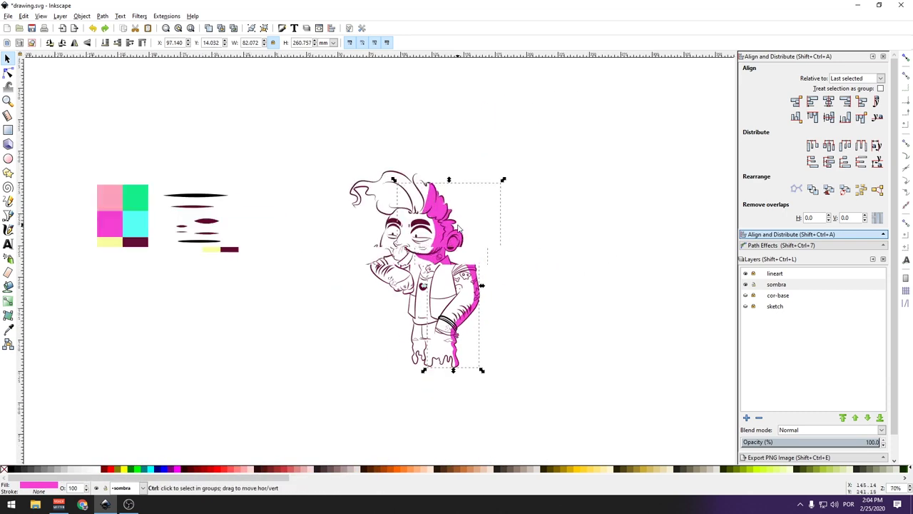
click(745, 295)
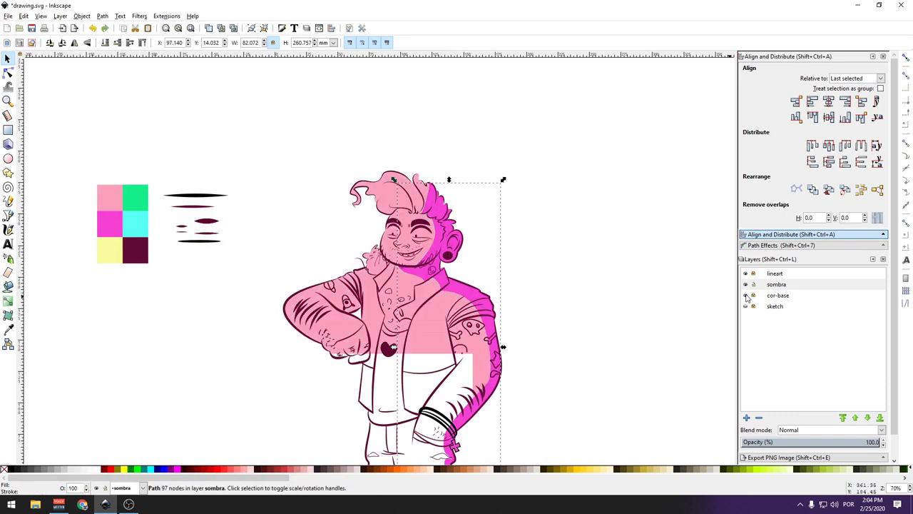
click(530, 198)
scroll(495, 261, down, 2)
Add a new layer named cor-base 1 and paint yellow over the vest.
scroll(551, 322, up, 2)
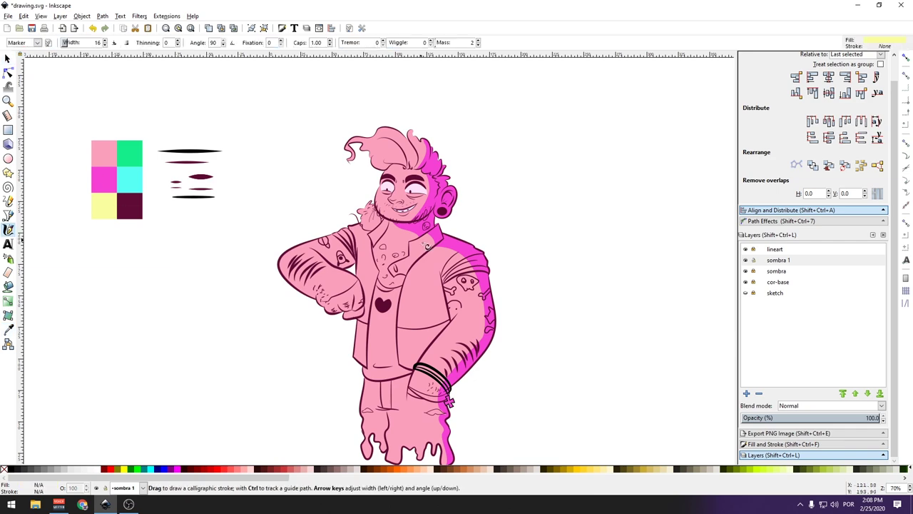
key(ctrl+shift+n)
key(Return)
mouse_move(335, 227)
mouse_down()
mouse_move(365, 261)
mouse_move(456, 257)
mouse_move(435, 267)
mouse_move(415, 370)
mouse_up()
Select all the yellow vest strokes and union them into one shape.
key(s)
key(ctrl+a)
click(102, 16)
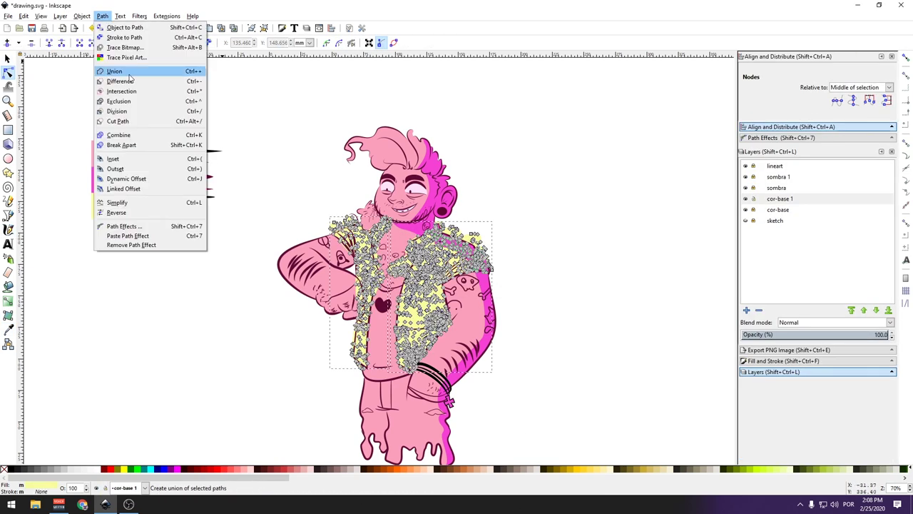
click(117, 72)
click(779, 306)
key(ctrl+a)
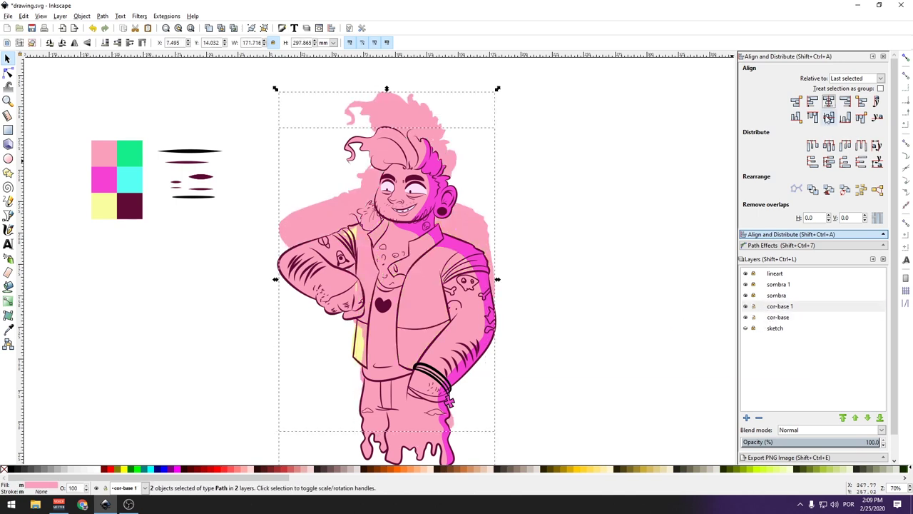
click(102, 16)
click(122, 71)
Erase the yellow overspill from the arm, chest and collar.
key(shift+e)
mouse_move(352, 284)
mouse_down()
mouse_move(360, 285)
mouse_move(361, 321)
mouse_up()
drag(351, 237, 332, 257)
mouse_move(391, 221)
mouse_down()
mouse_move(375, 256)
mouse_move(375, 307)
mouse_up()
drag(411, 234, 421, 243)
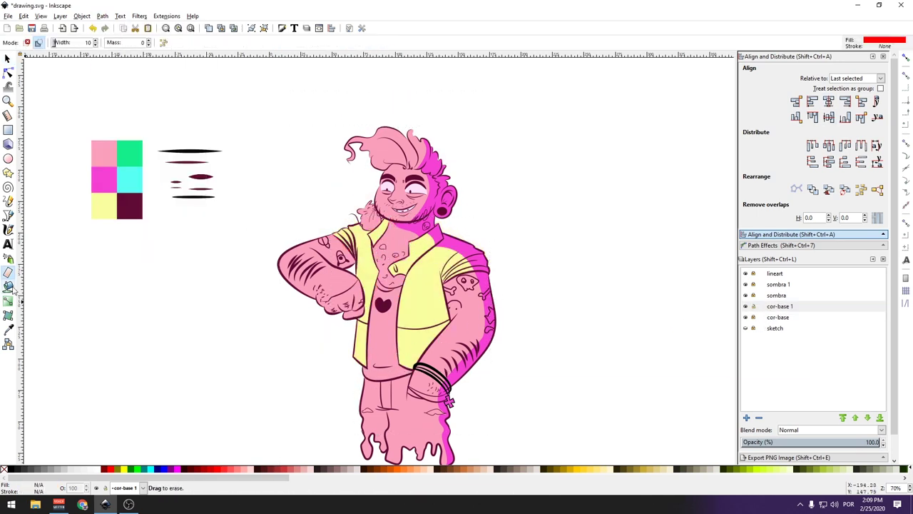
click(8, 229)
key(b)
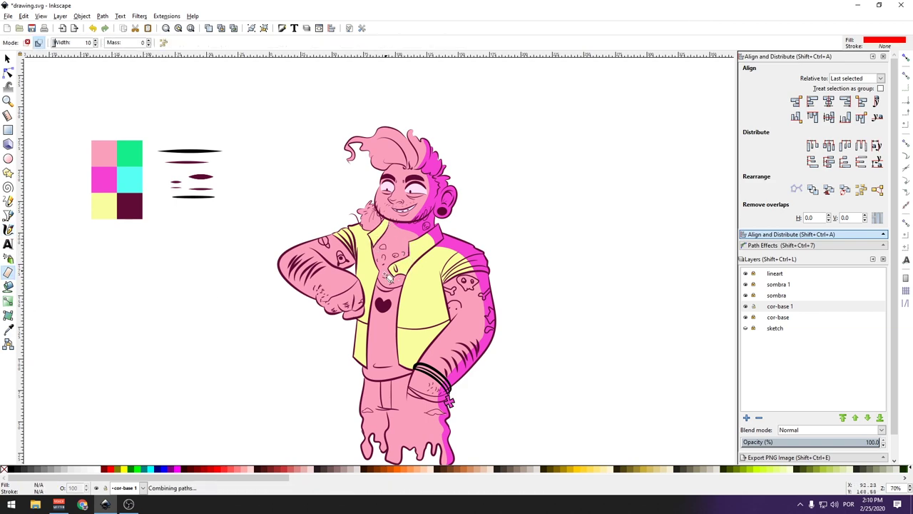